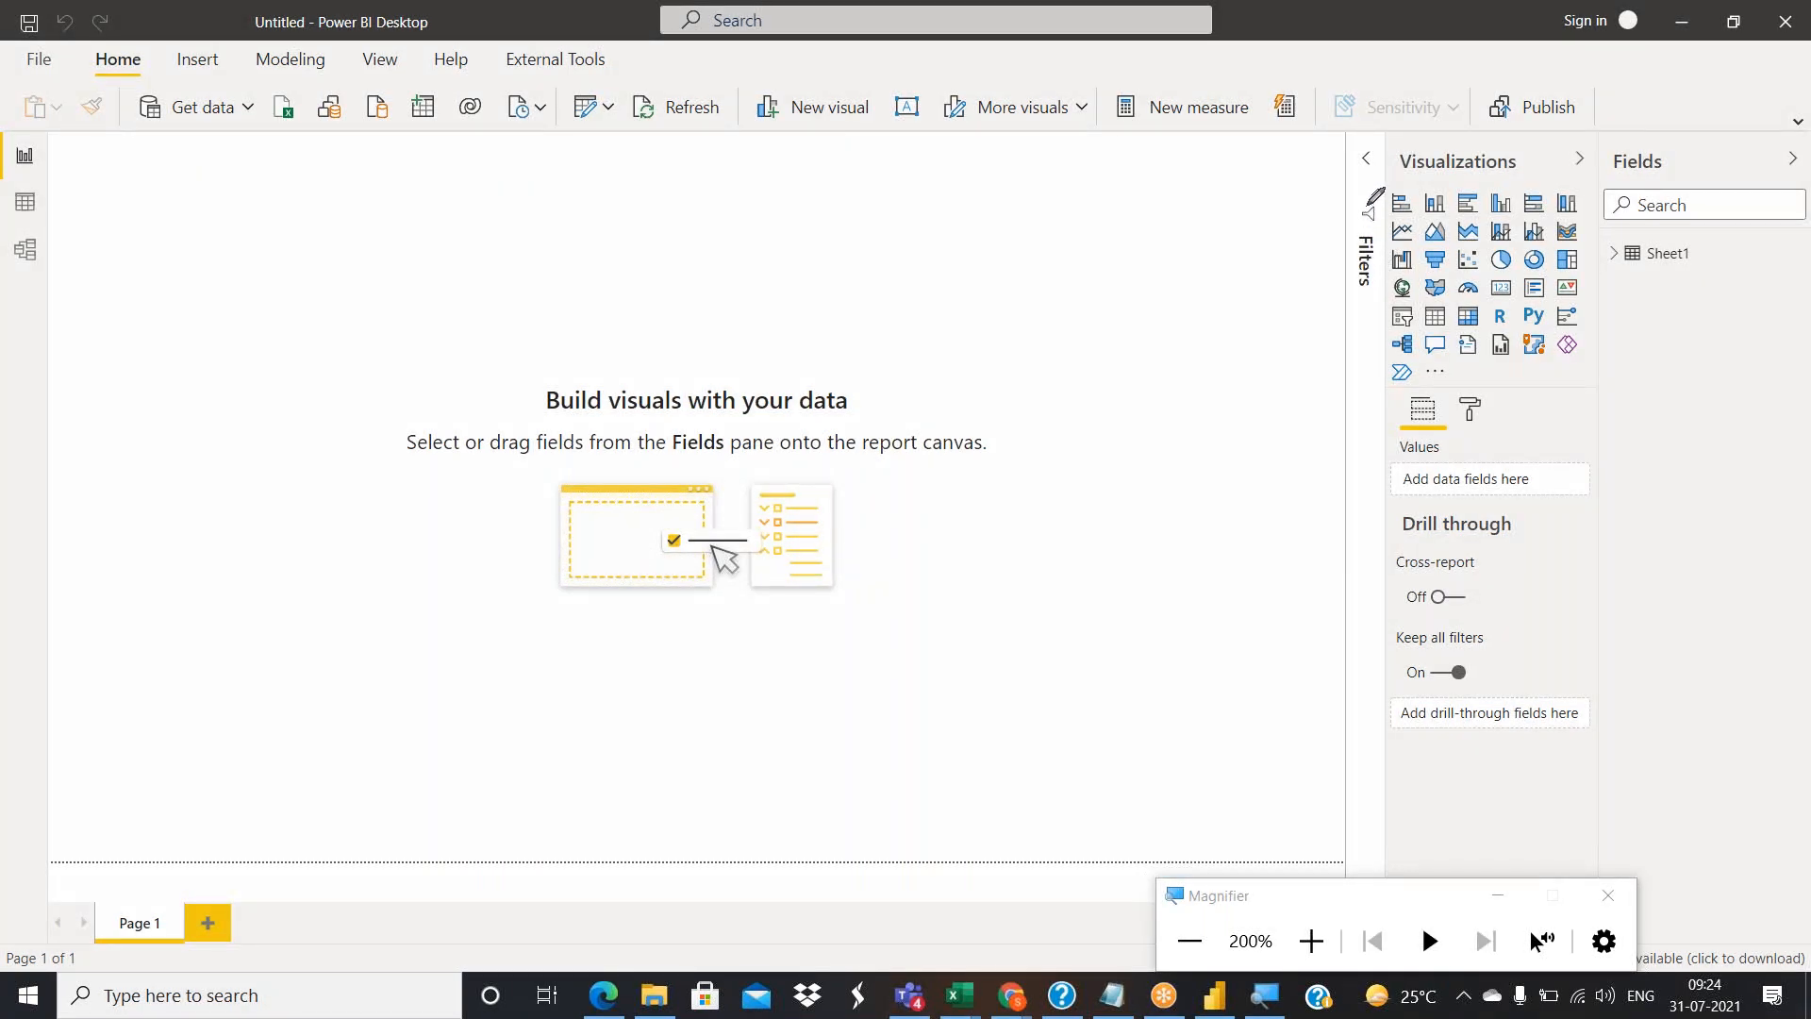
mouse_move(1379, 180)
left_mouse_down()
mouse_move(1383, 236)
mouse_move(1428, 252)
mouse_move(1563, 236)
mouse_move(1599, 203)
mouse_move(1547, 175)
mouse_move(1372, 182)
mouse_move(1383, 206)
mouse_move(1301, 232)
mouse_move(1300, 262)
left_mouse_up()
mouse_move(1308, 200)
left_mouse_down()
mouse_move(1303, 285)
mouse_move(1339, 295)
left_mouse_up()
left_click_drag(1194, 266, 1220, 329)
mouse_move(1219, 260)
left_mouse_down()
mouse_move(1257, 298)
mouse_move(1283, 281)
left_mouse_up()
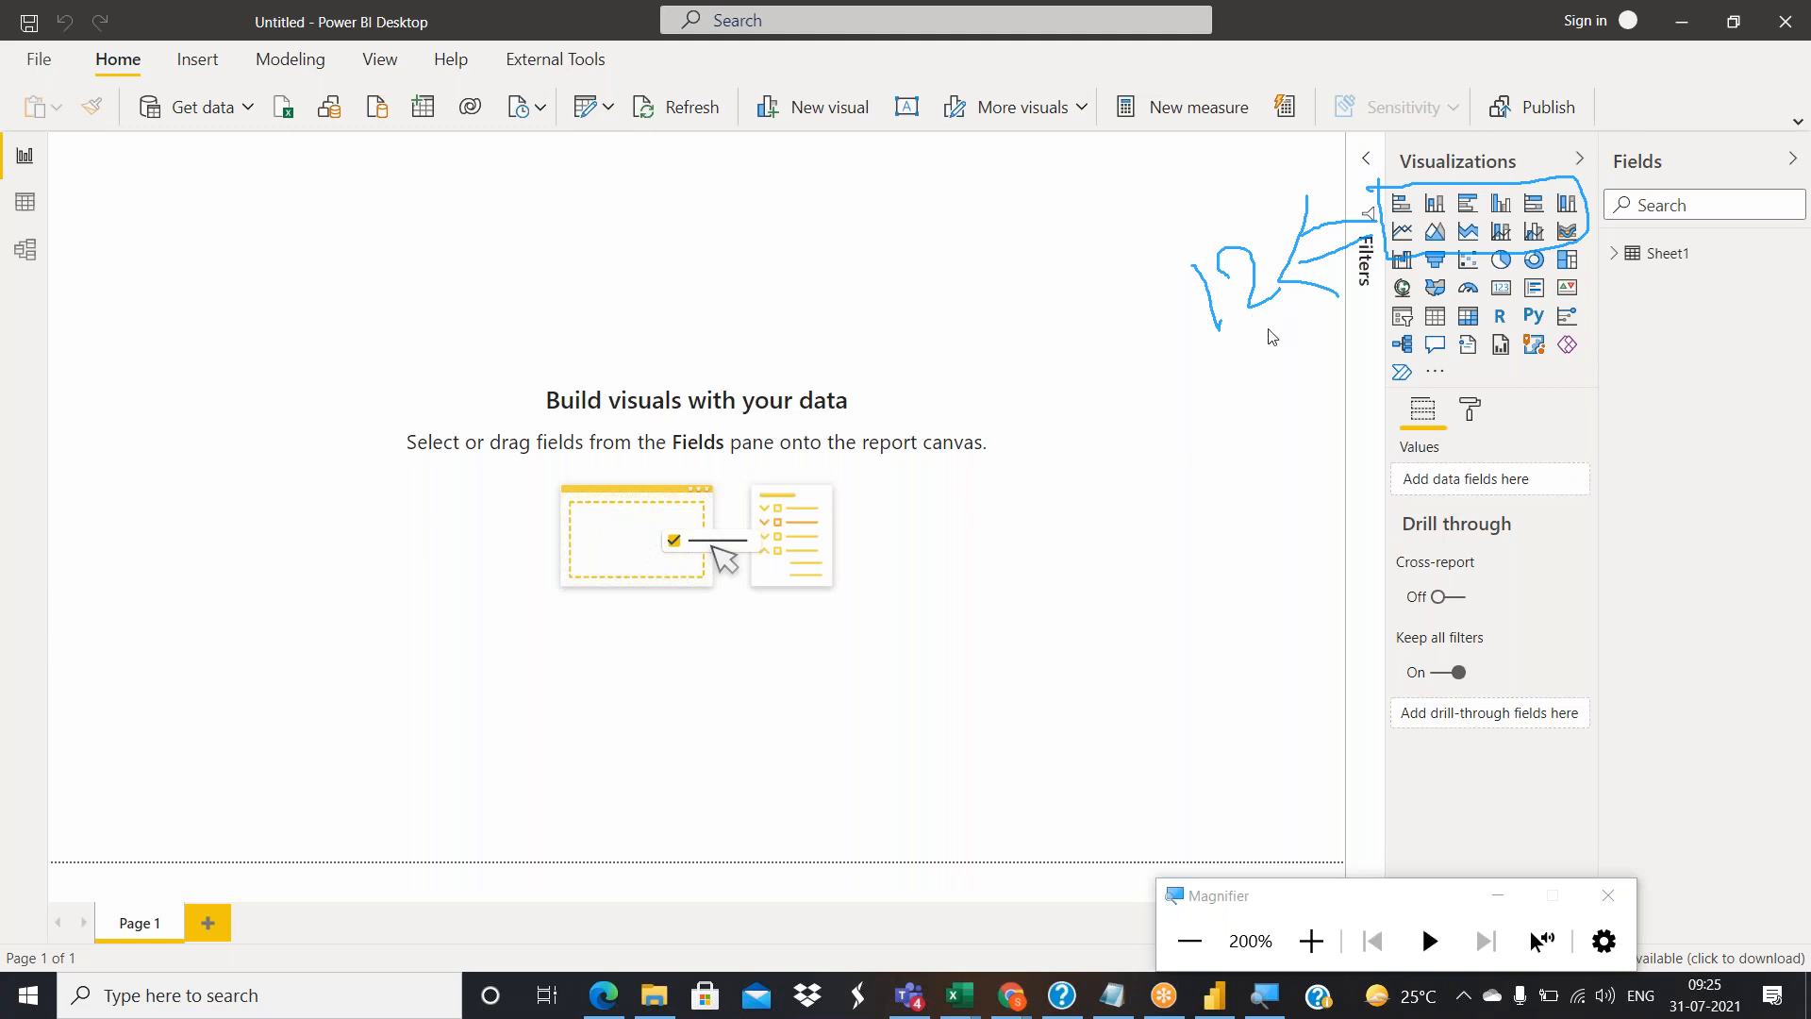
right_click(1245, 385)
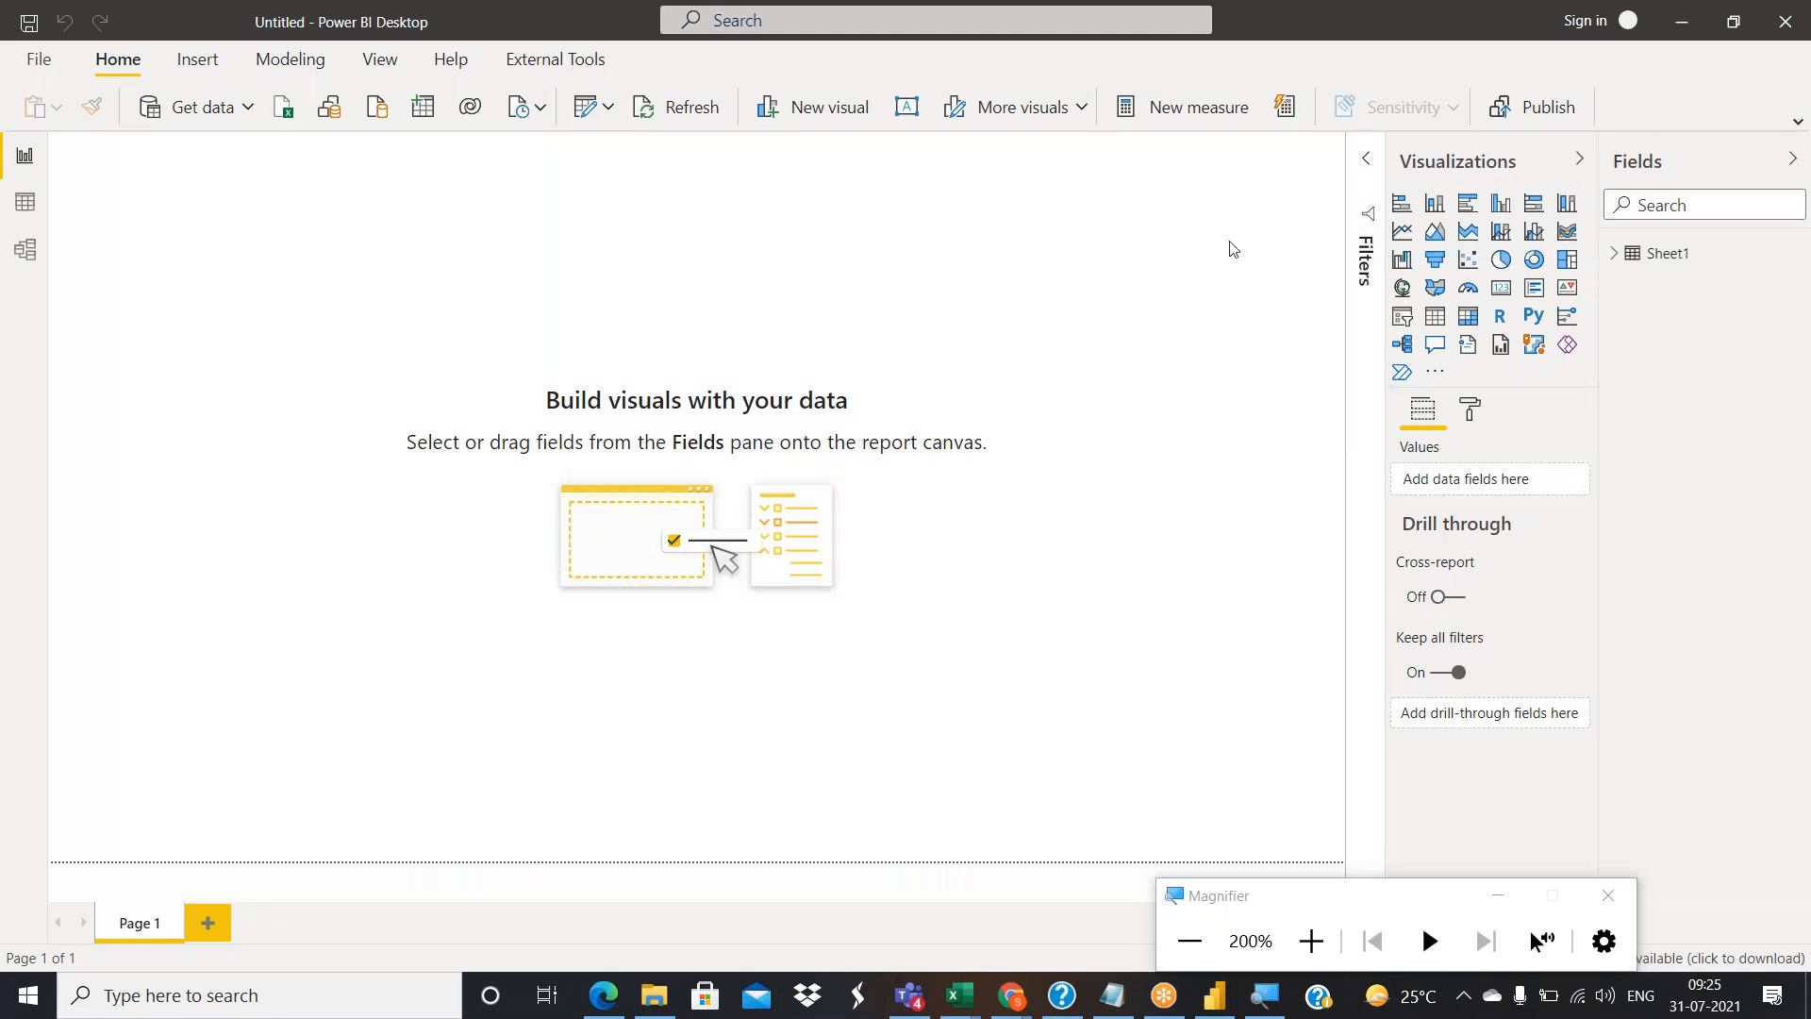
left_click(1291, 259)
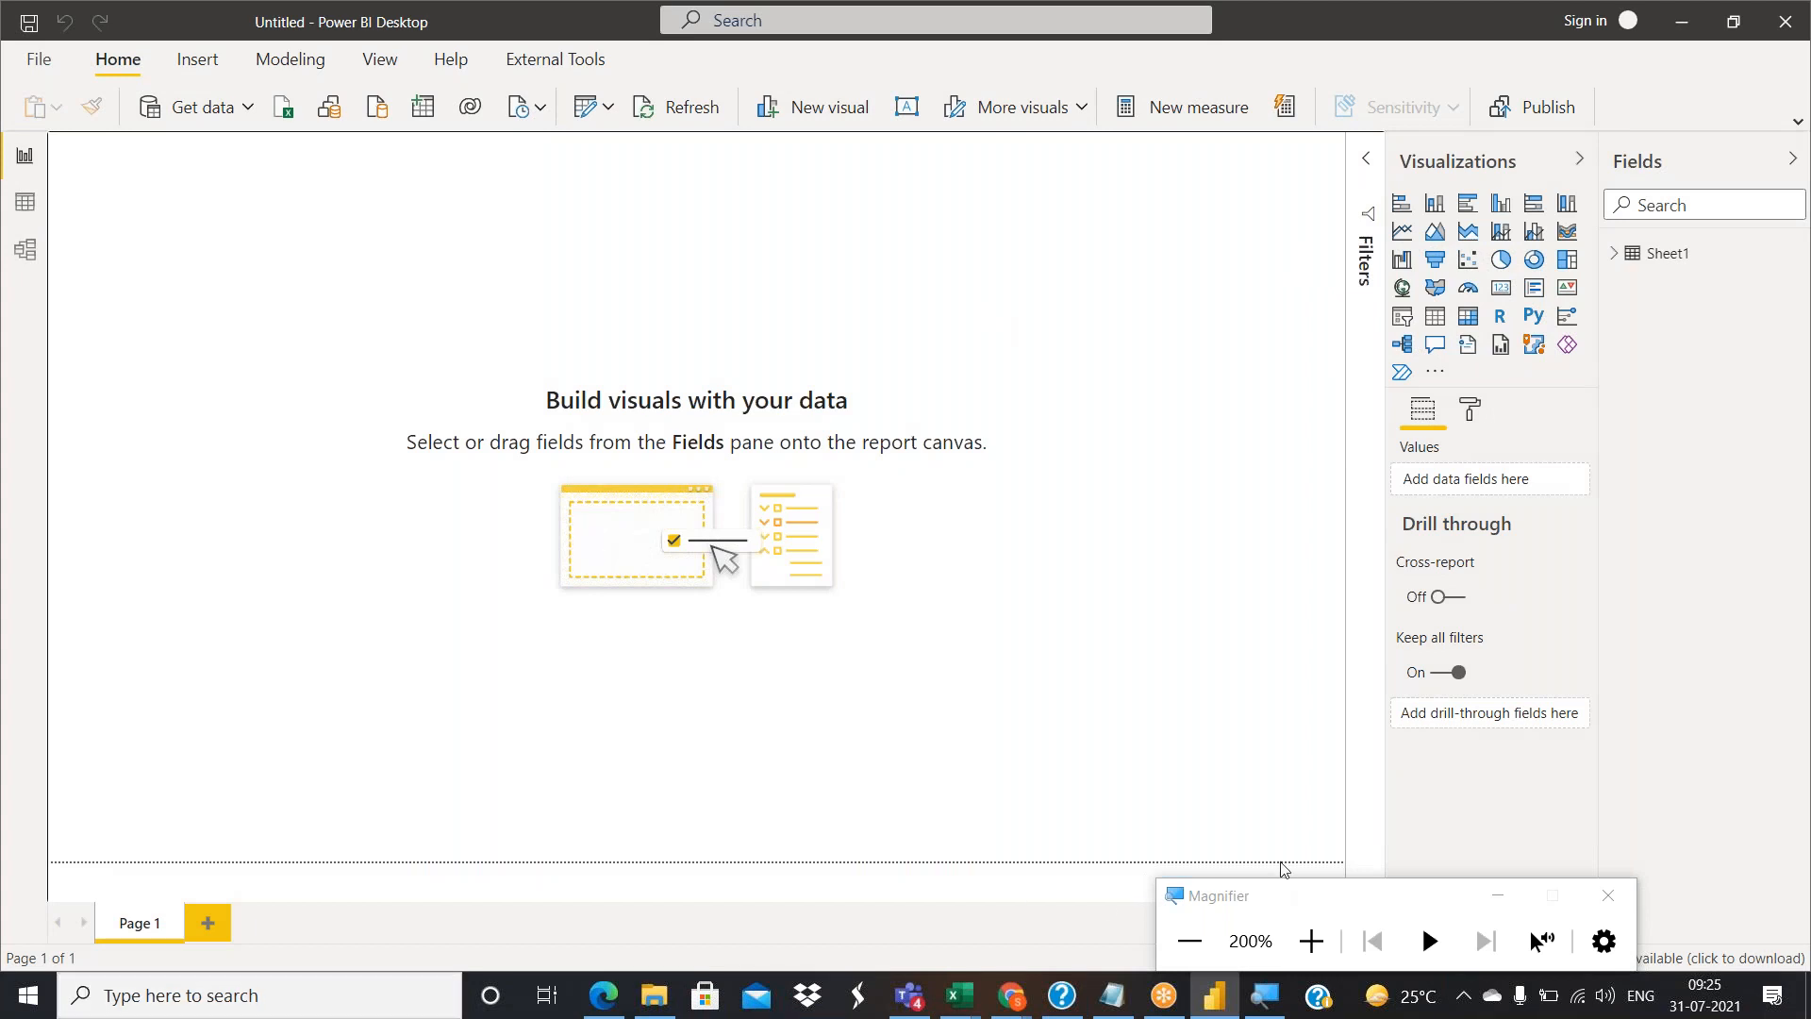
Open a blank Notepad document and move its window up over the Power BI report canvas.
key("super+s")
type("Note")
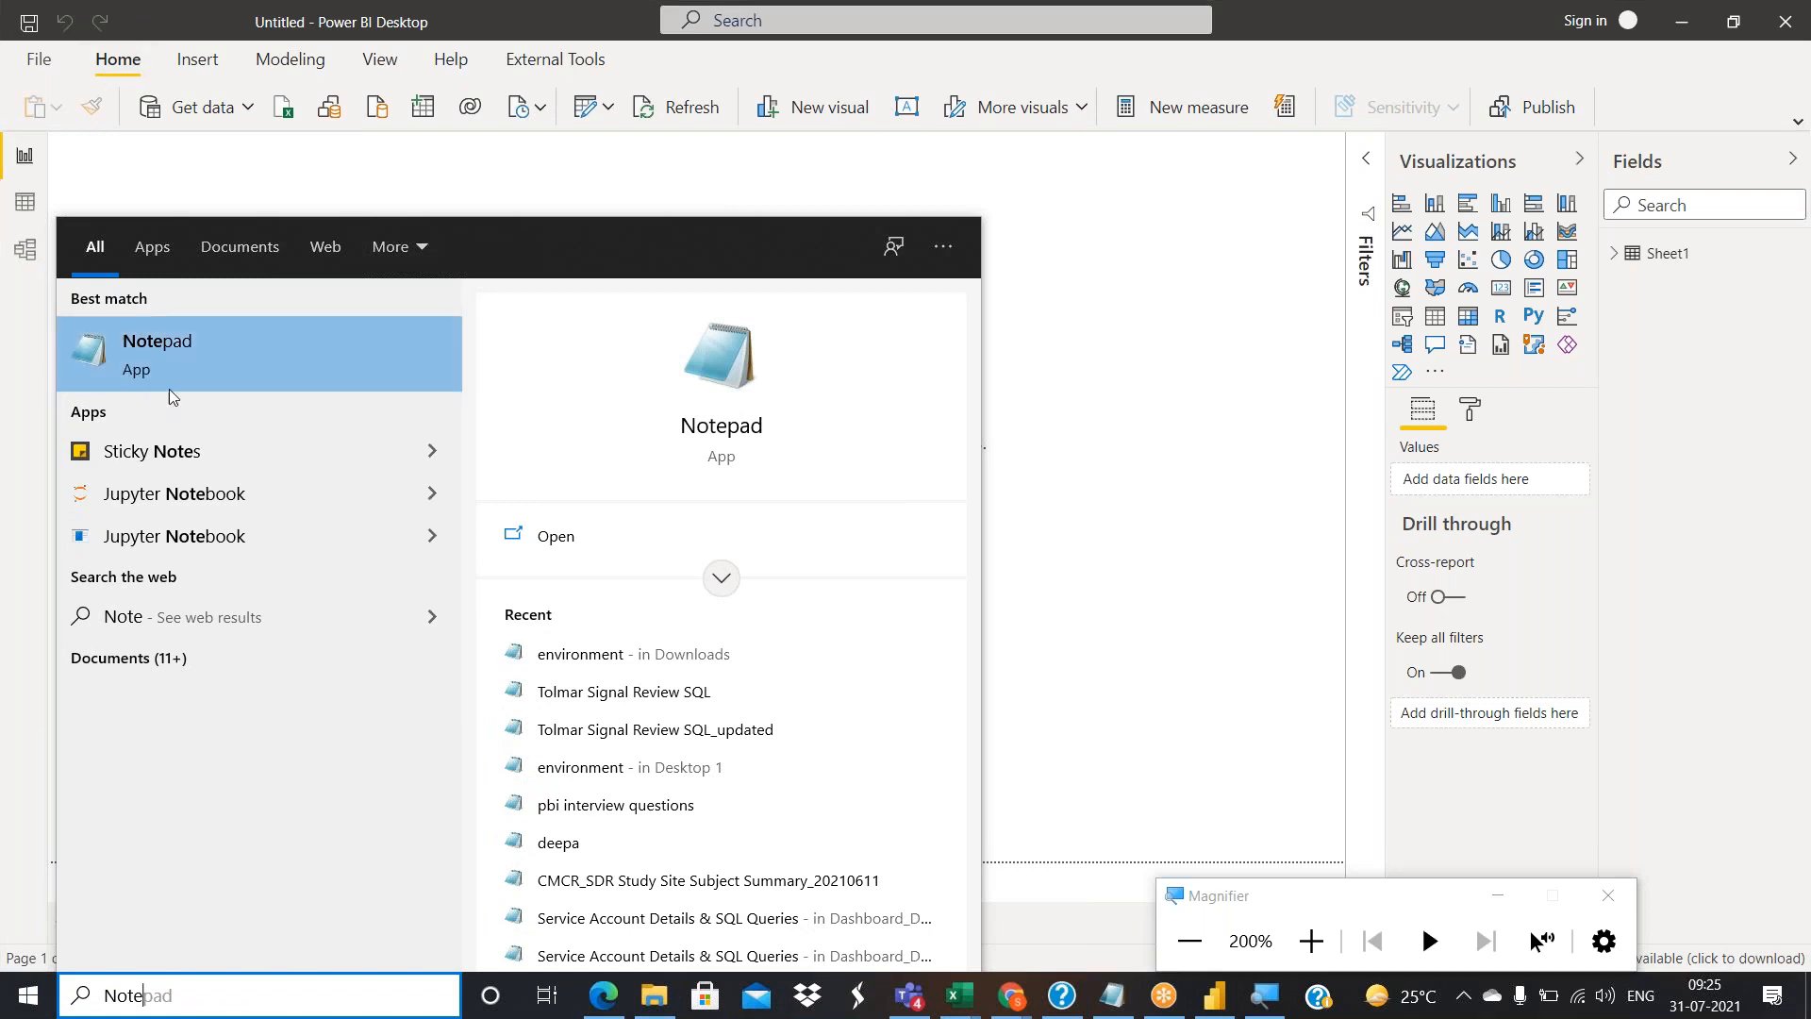
left_click(182, 369)
left_click_drag(654, 270, 583, 77)
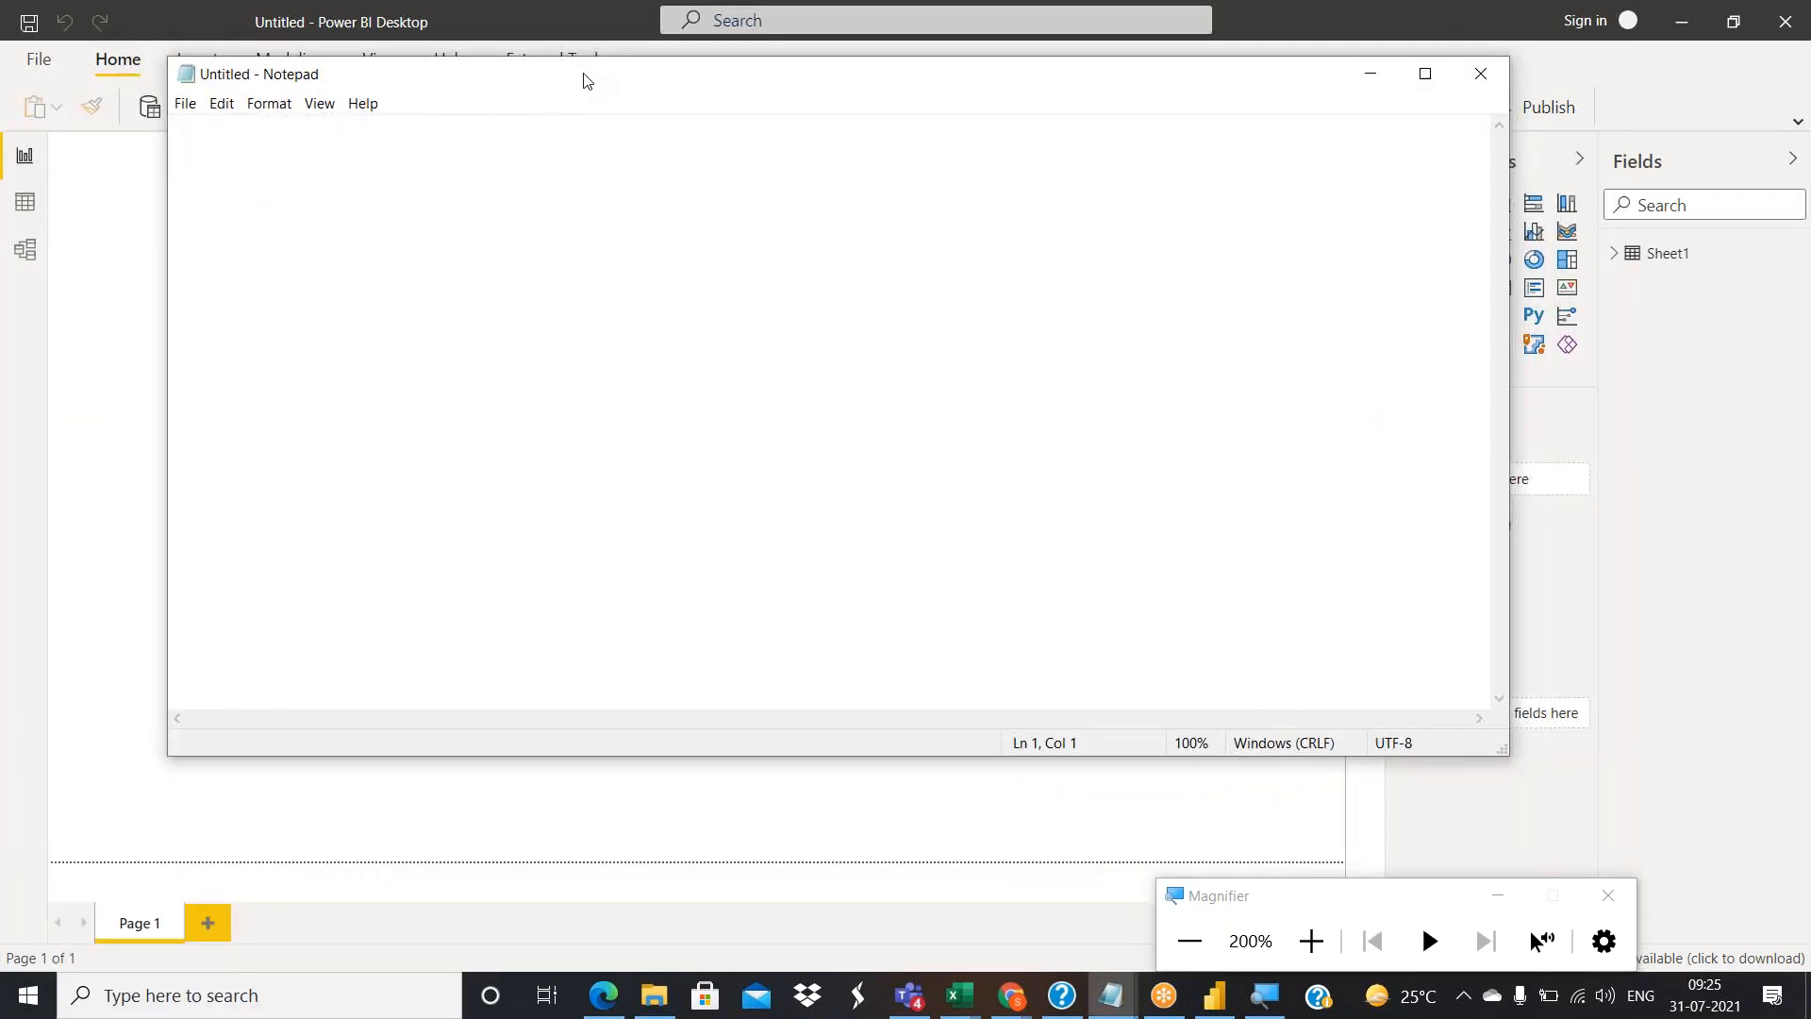
Write the heading "Bar /Line --->12 Visualizations" in the note, followed by a blank line.
type("Bar /")
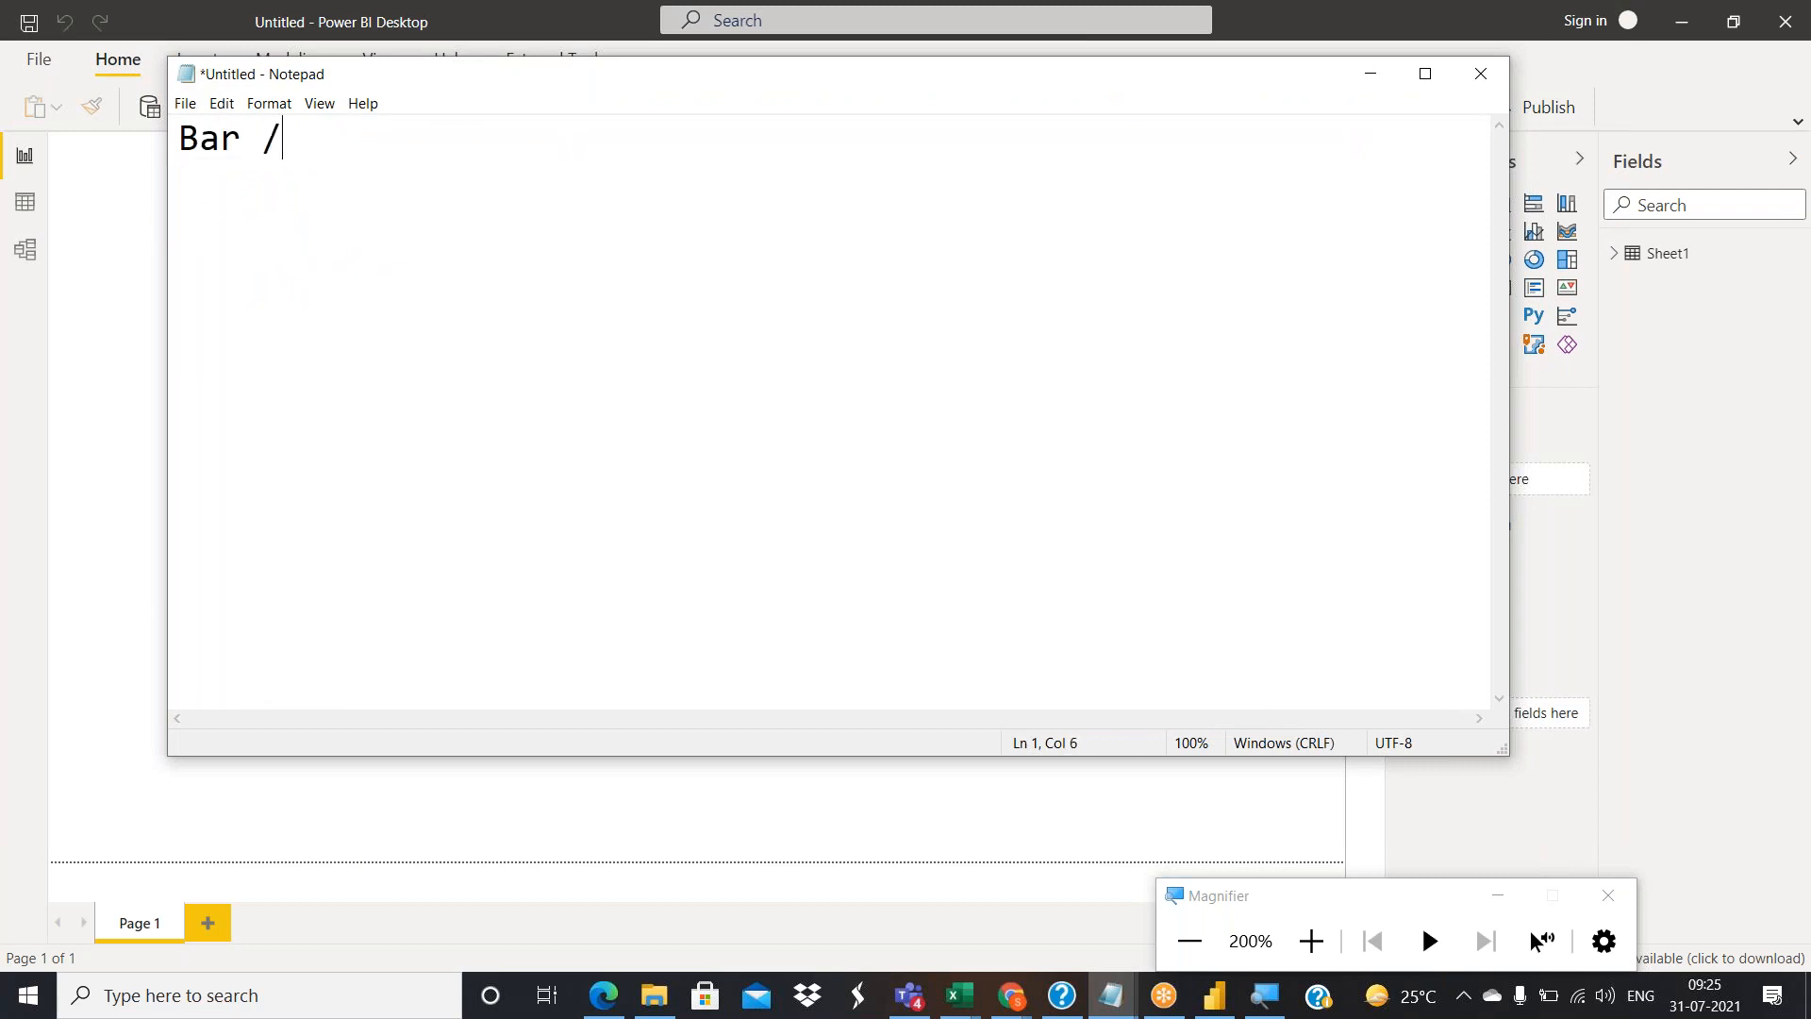
type("Line --->12 Visu")
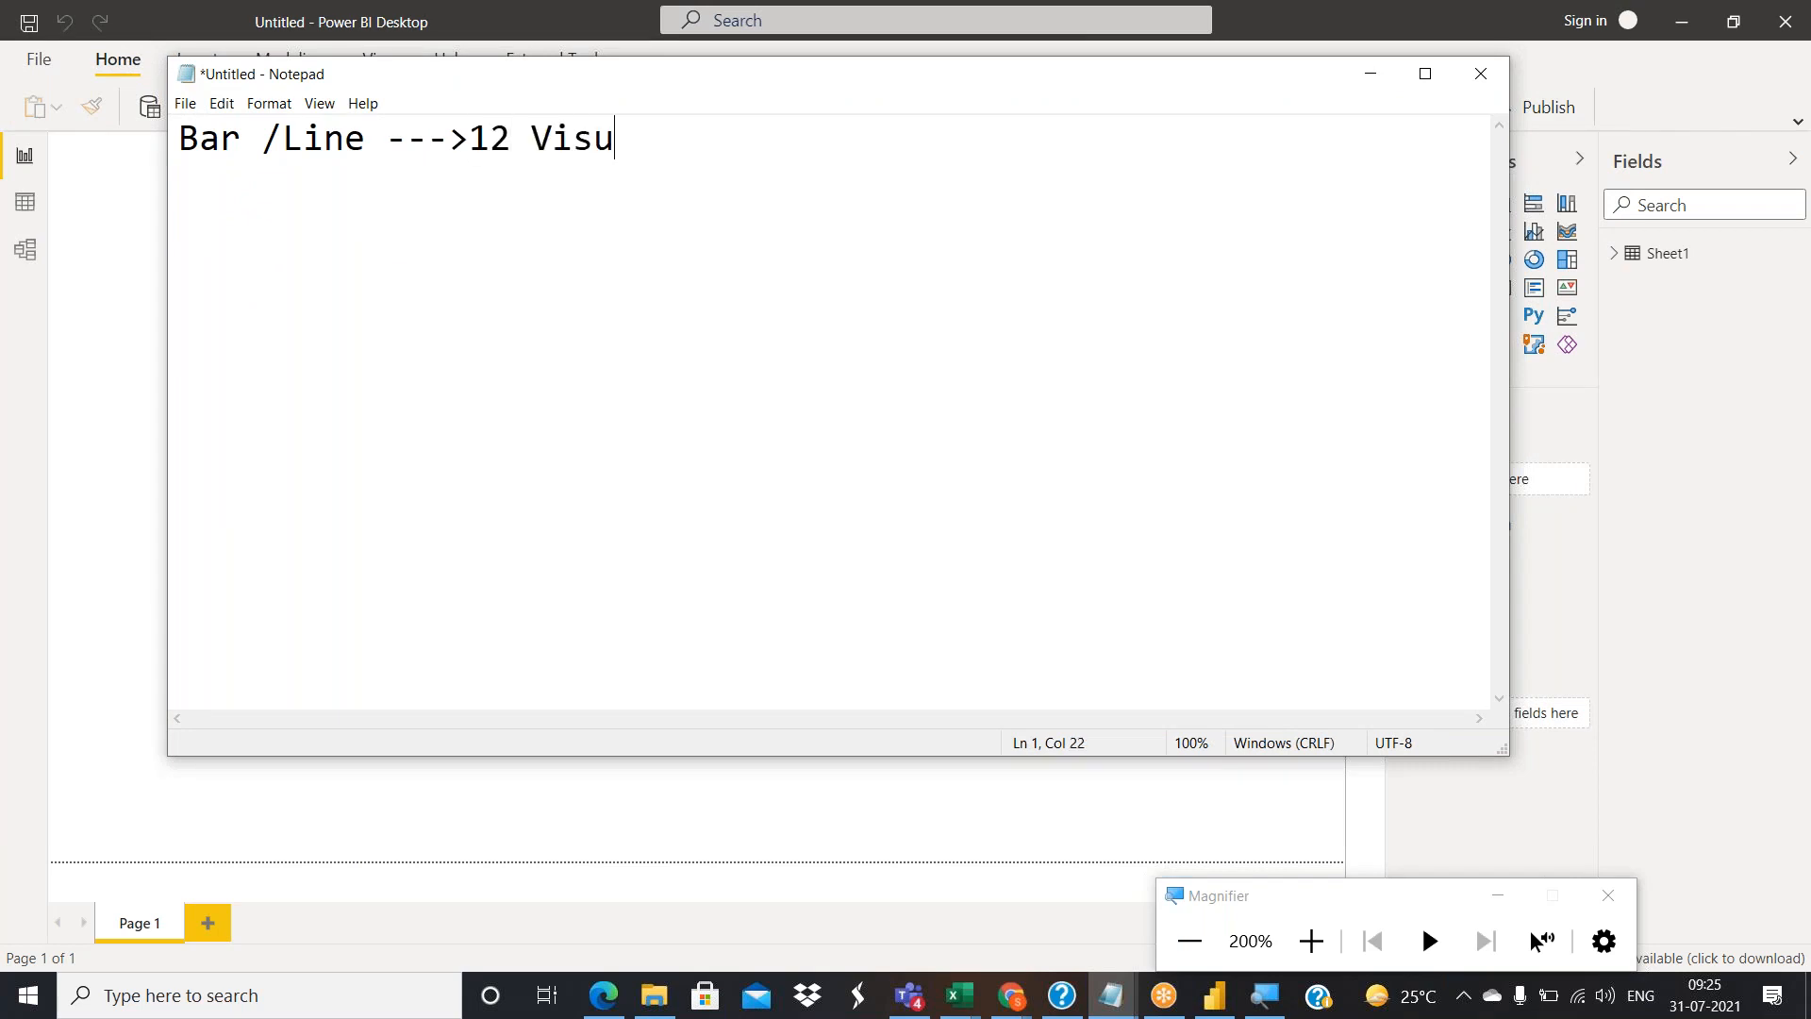
type("alizations")
key("Return")
key("Return")
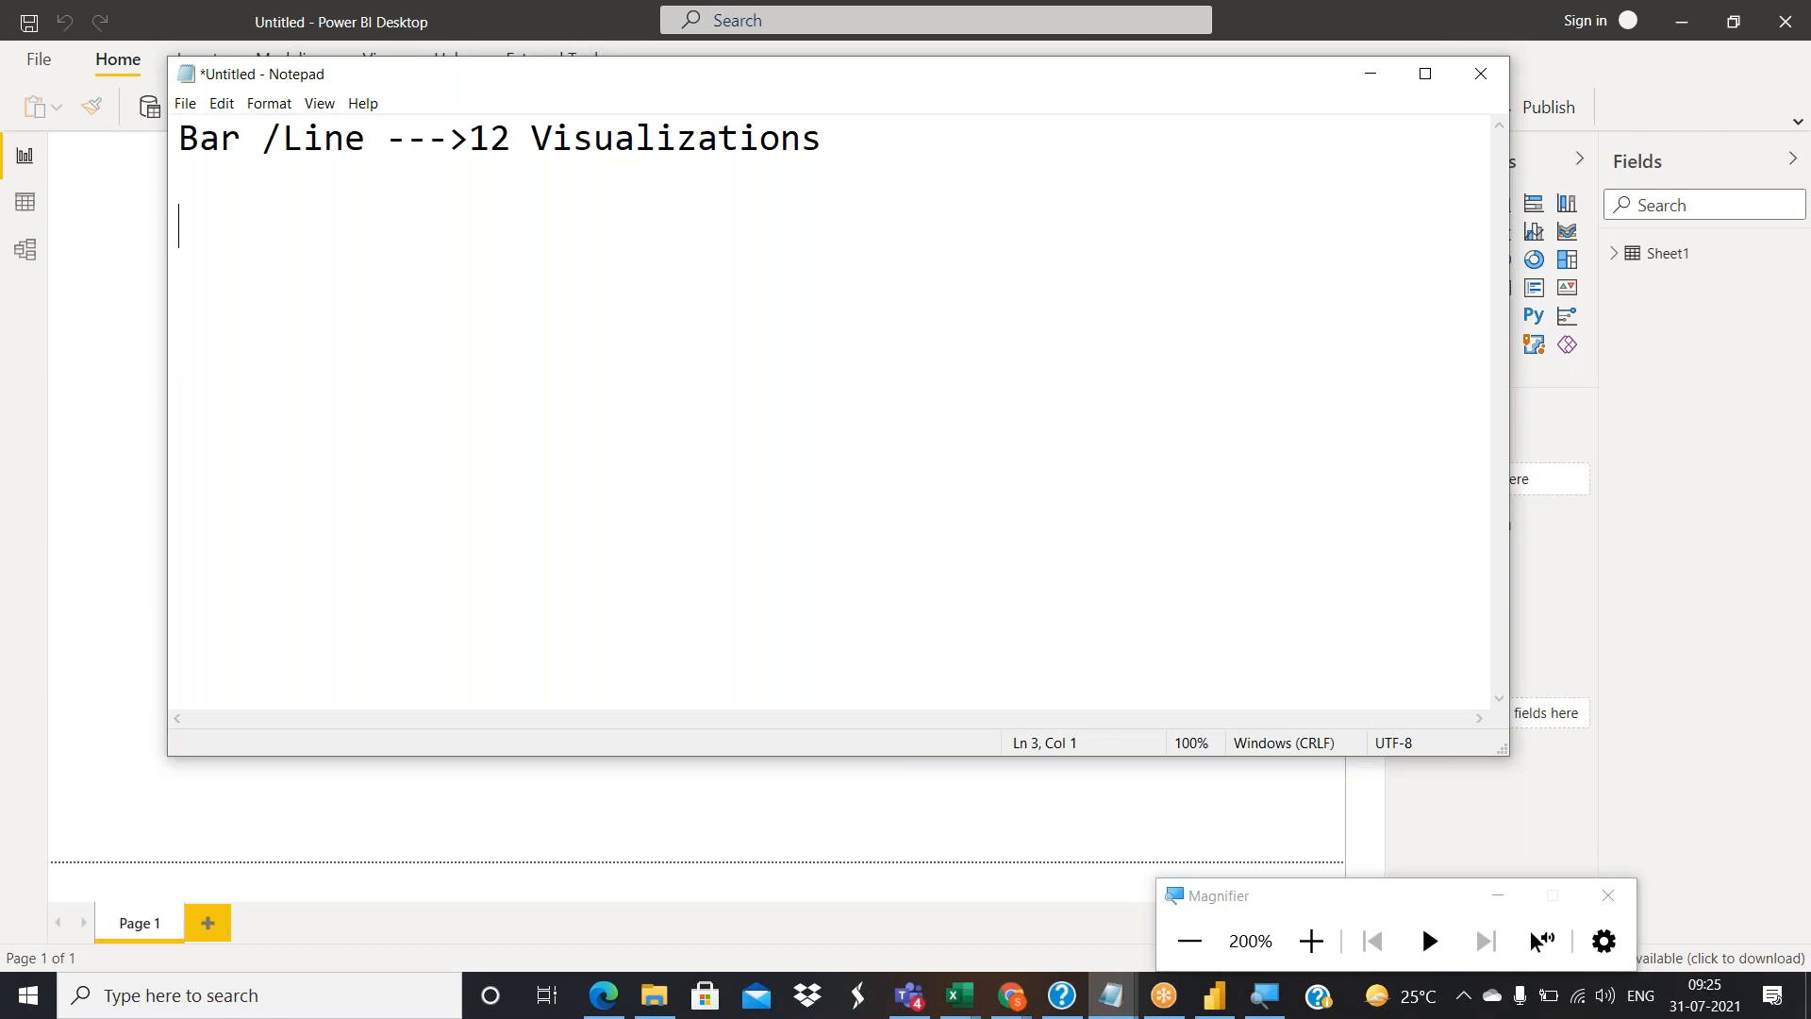
Add the word "Comparison", a dashed separator line and the line "2 dimensions at a time 99%" to the note.
type("Comparison")
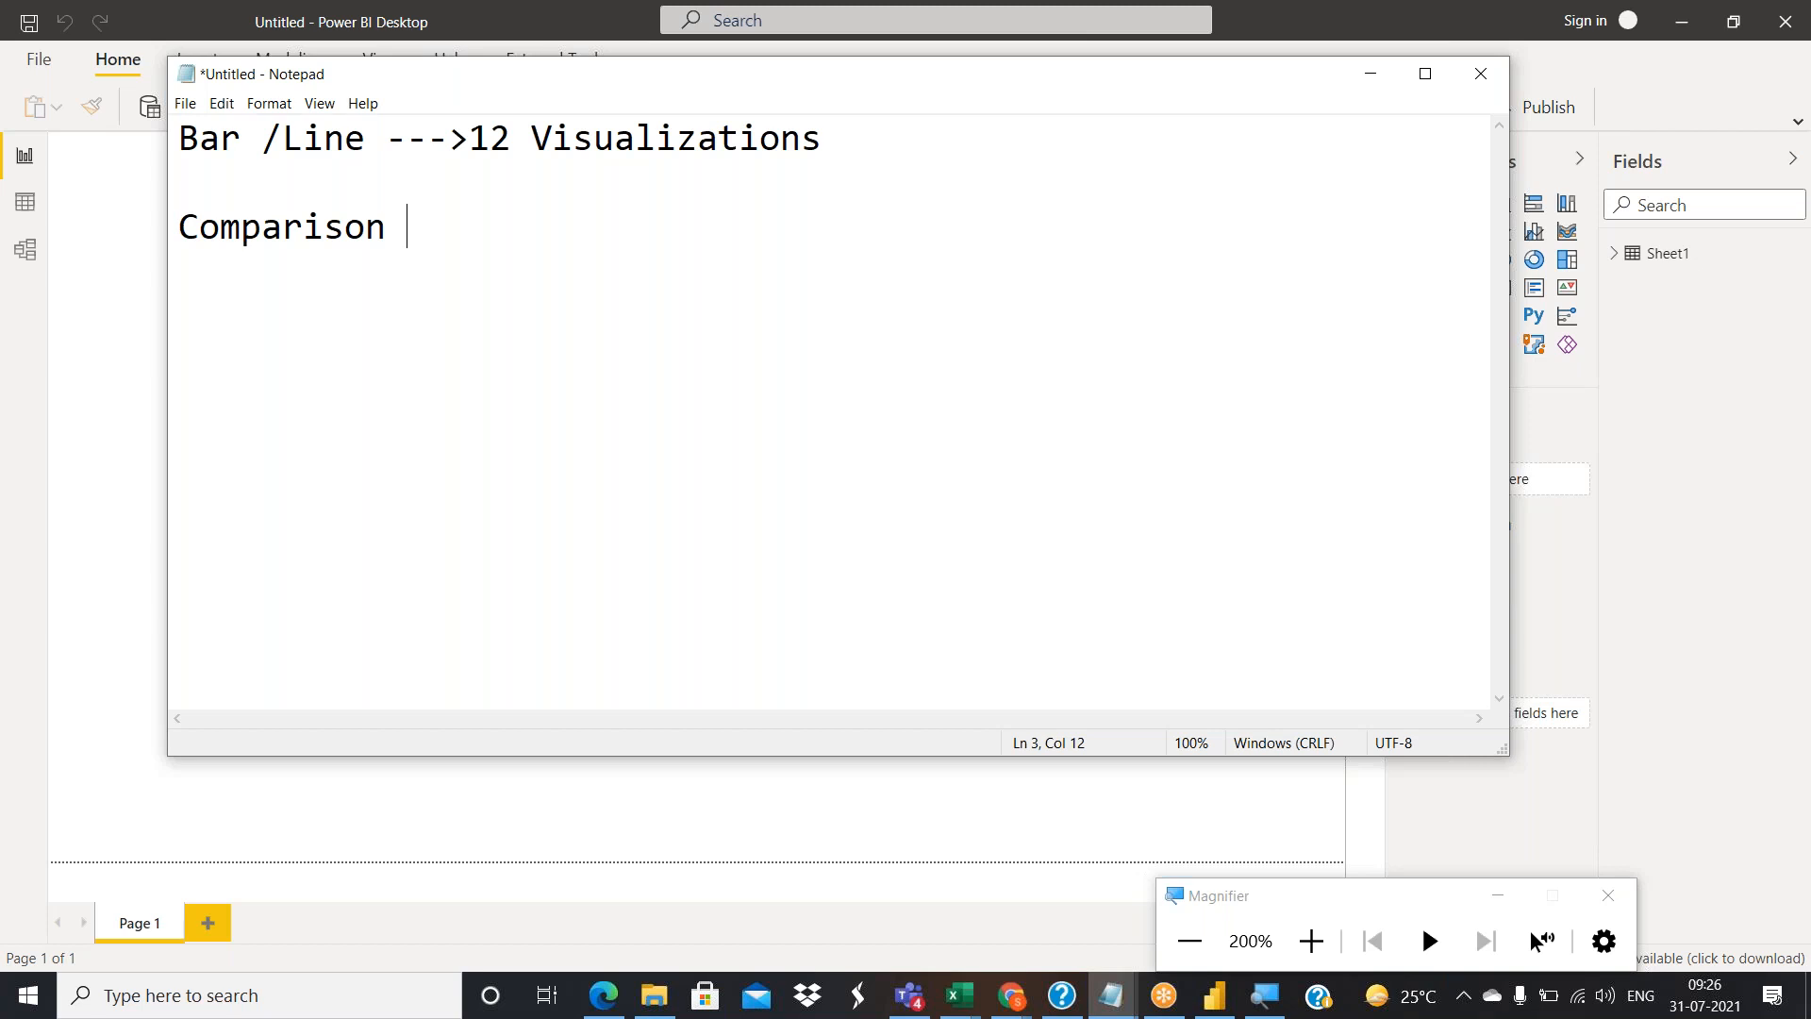
key("Return")
key("Return")
type("----------------------")
key("Return")
type("2 dimensions at a time")
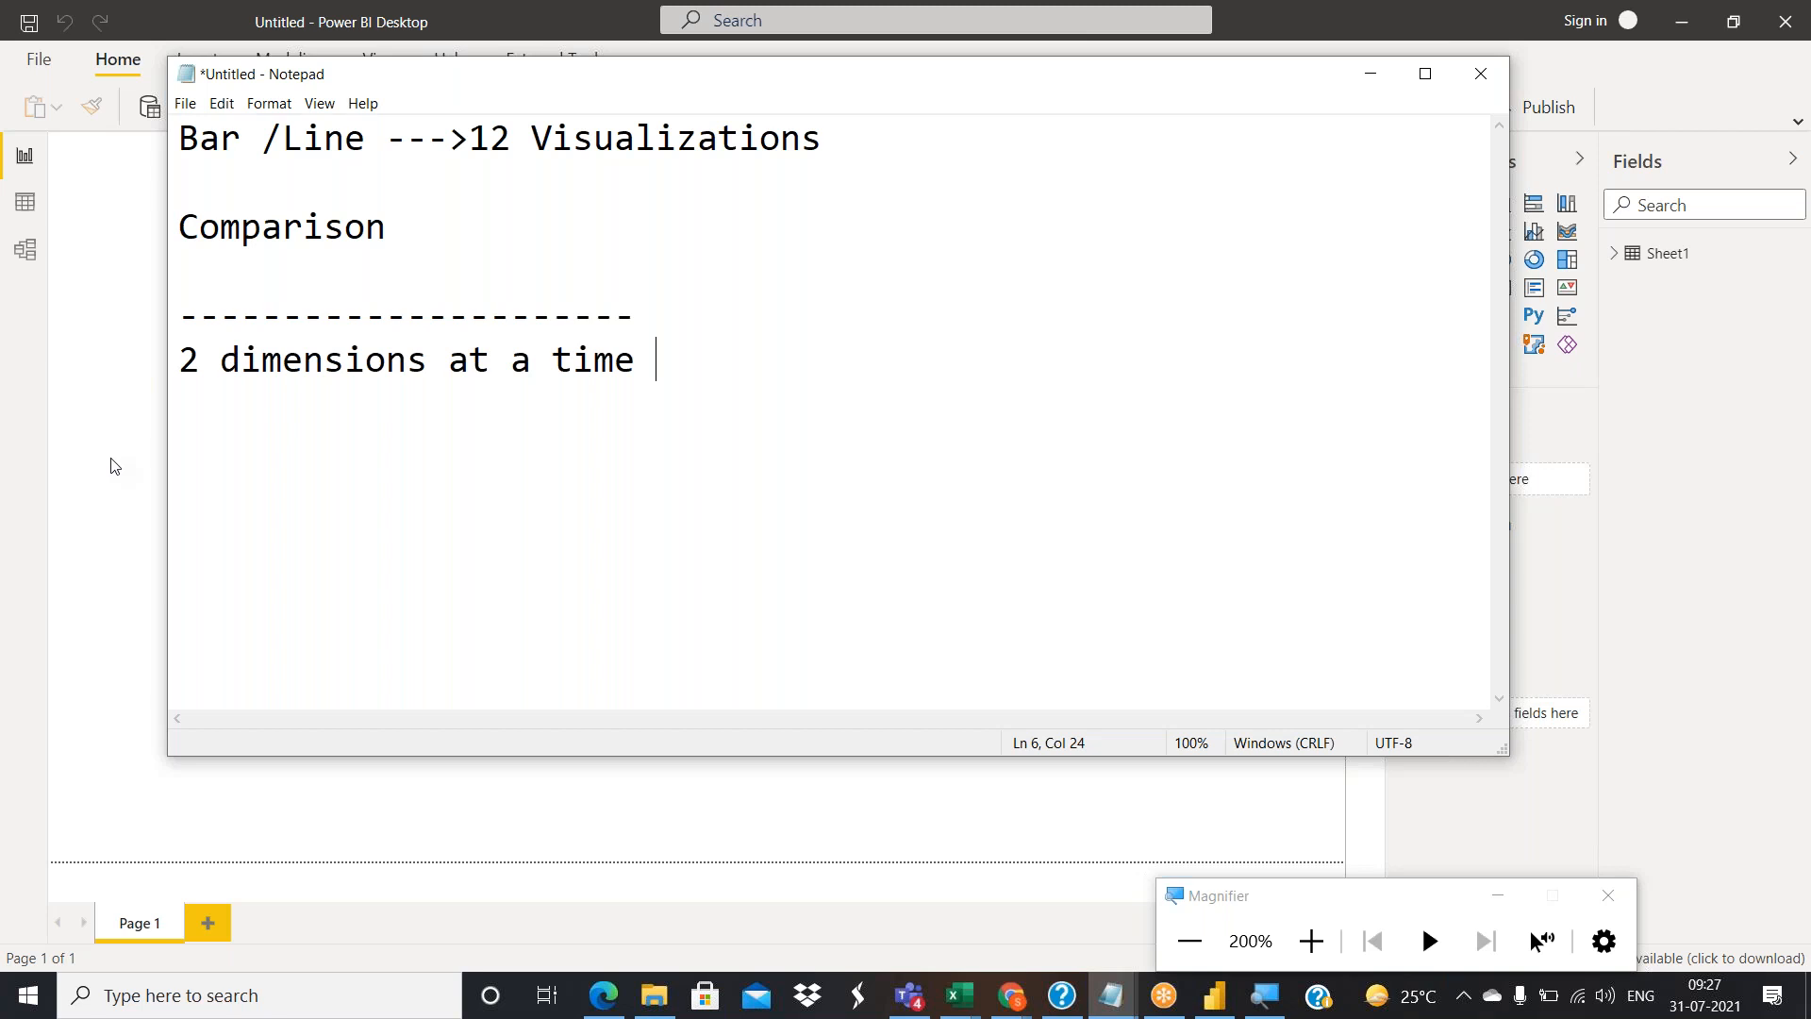
type("99%")
key("Return")
key("Return")
left_click_drag(386, 139, 180, 139)
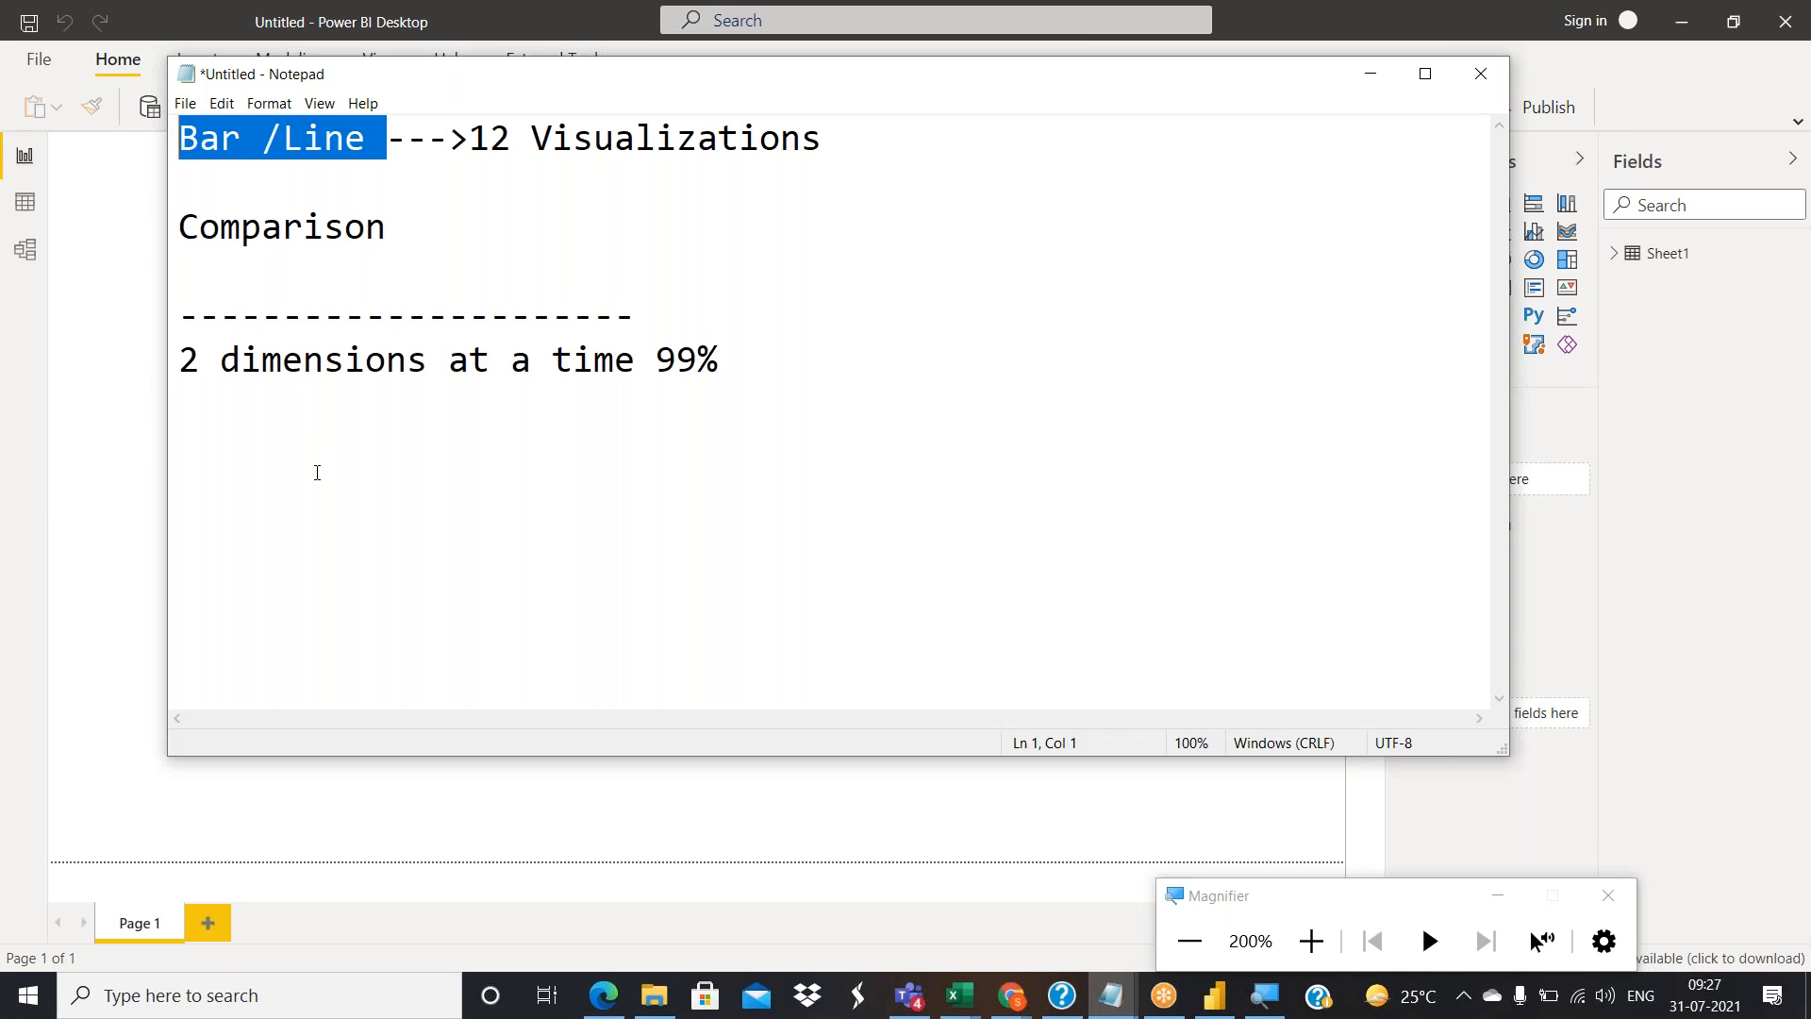
left_click(200, 363)
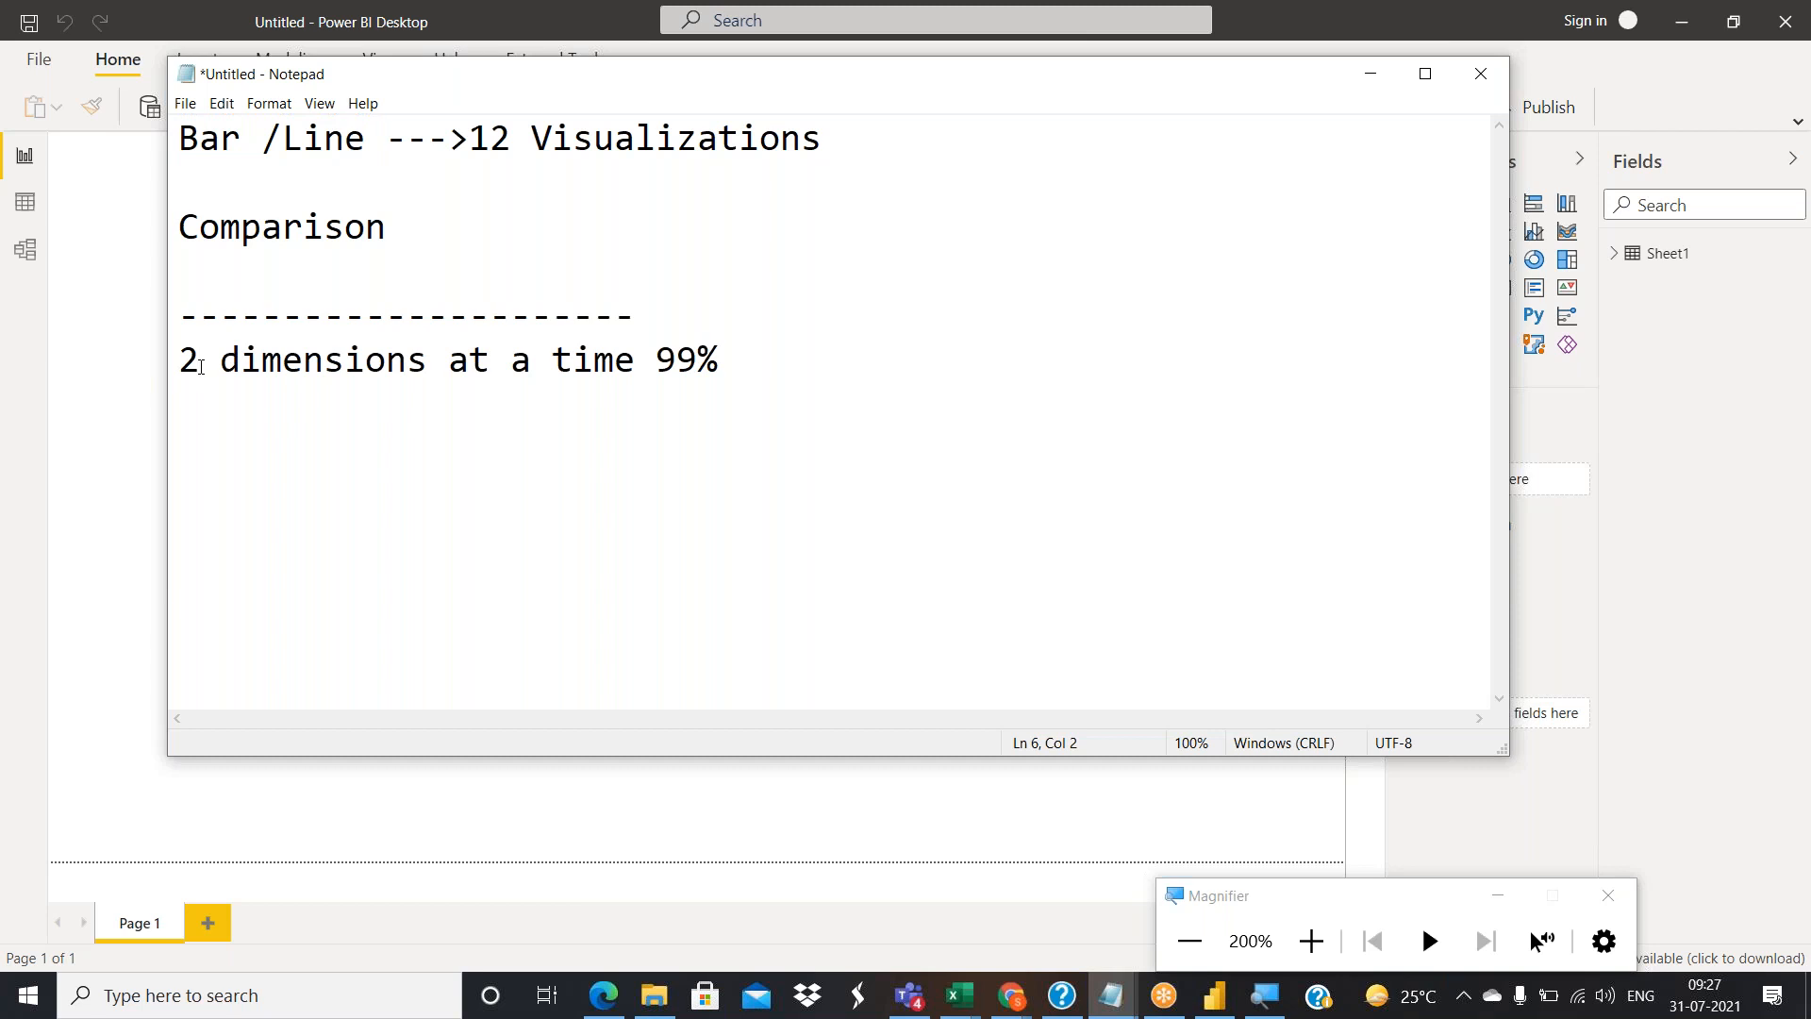
left_click(188, 361)
Below the 99% line, add a dashed separator and the text "when we are using 1 dimension & 1 measures".
left_click(767, 359)
key("Return")
type("----------------------------")
key("Return")
type("when we are using 1")
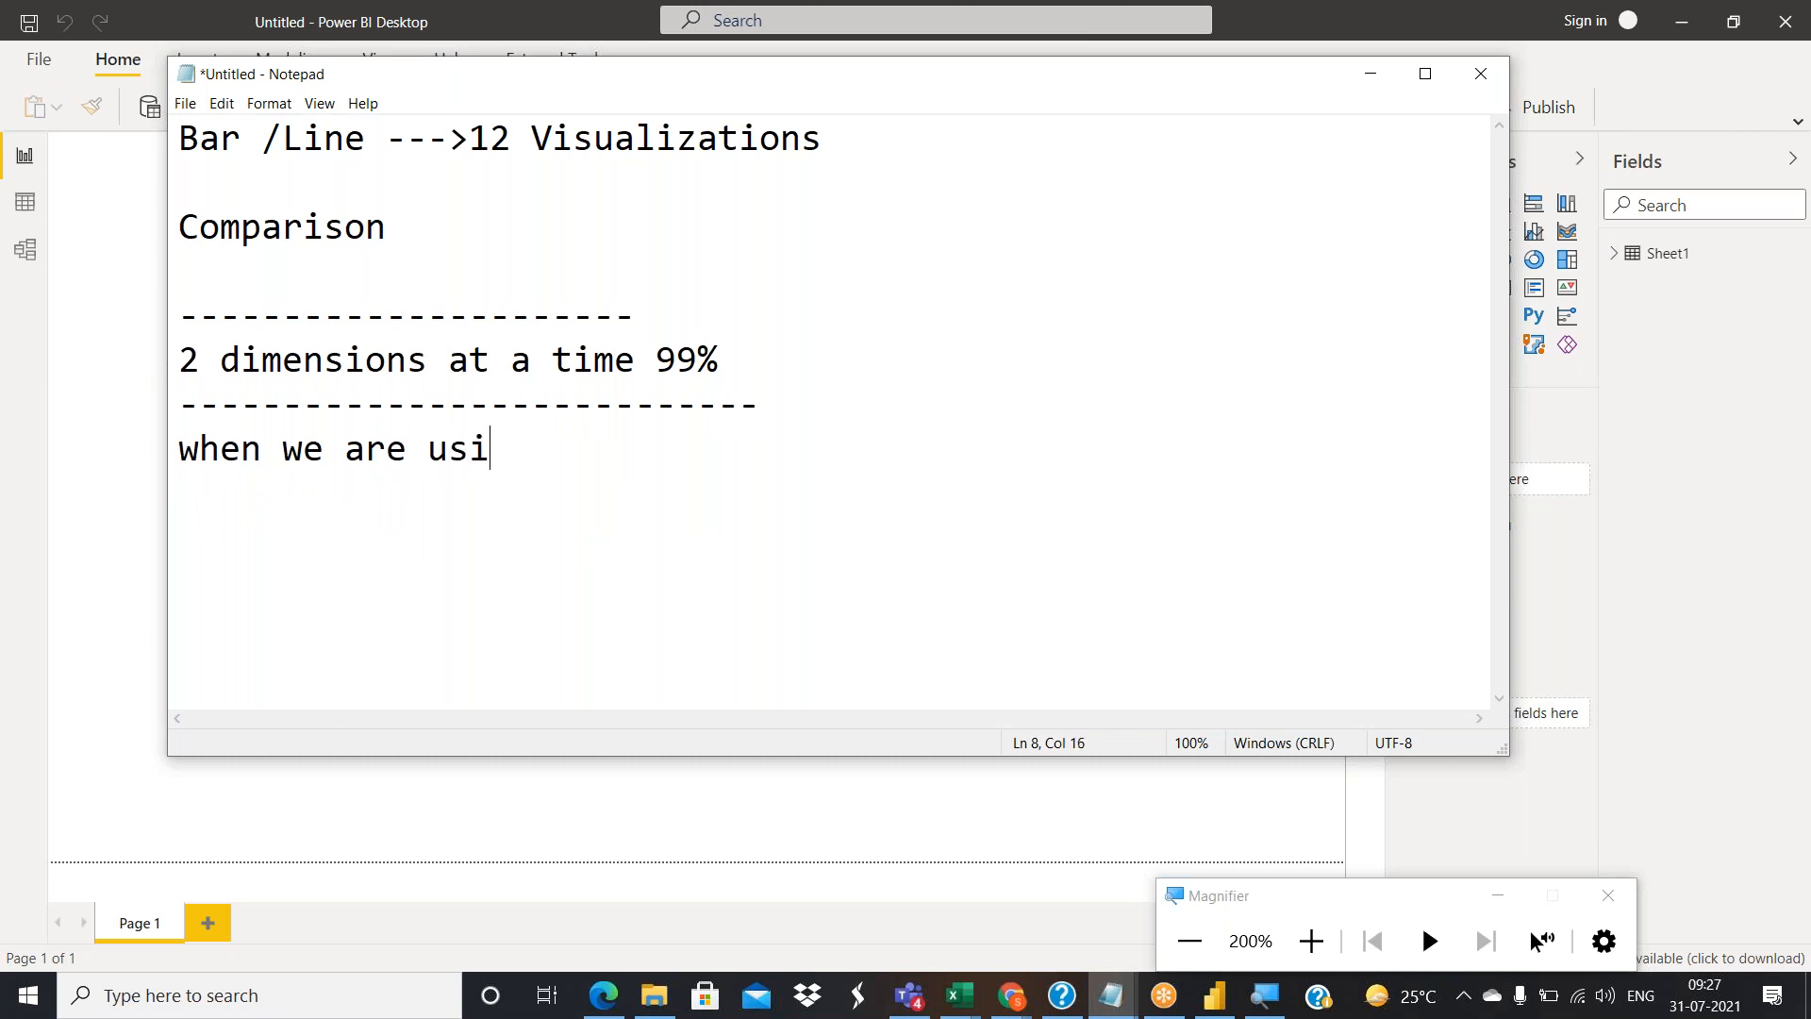
type("ension ")
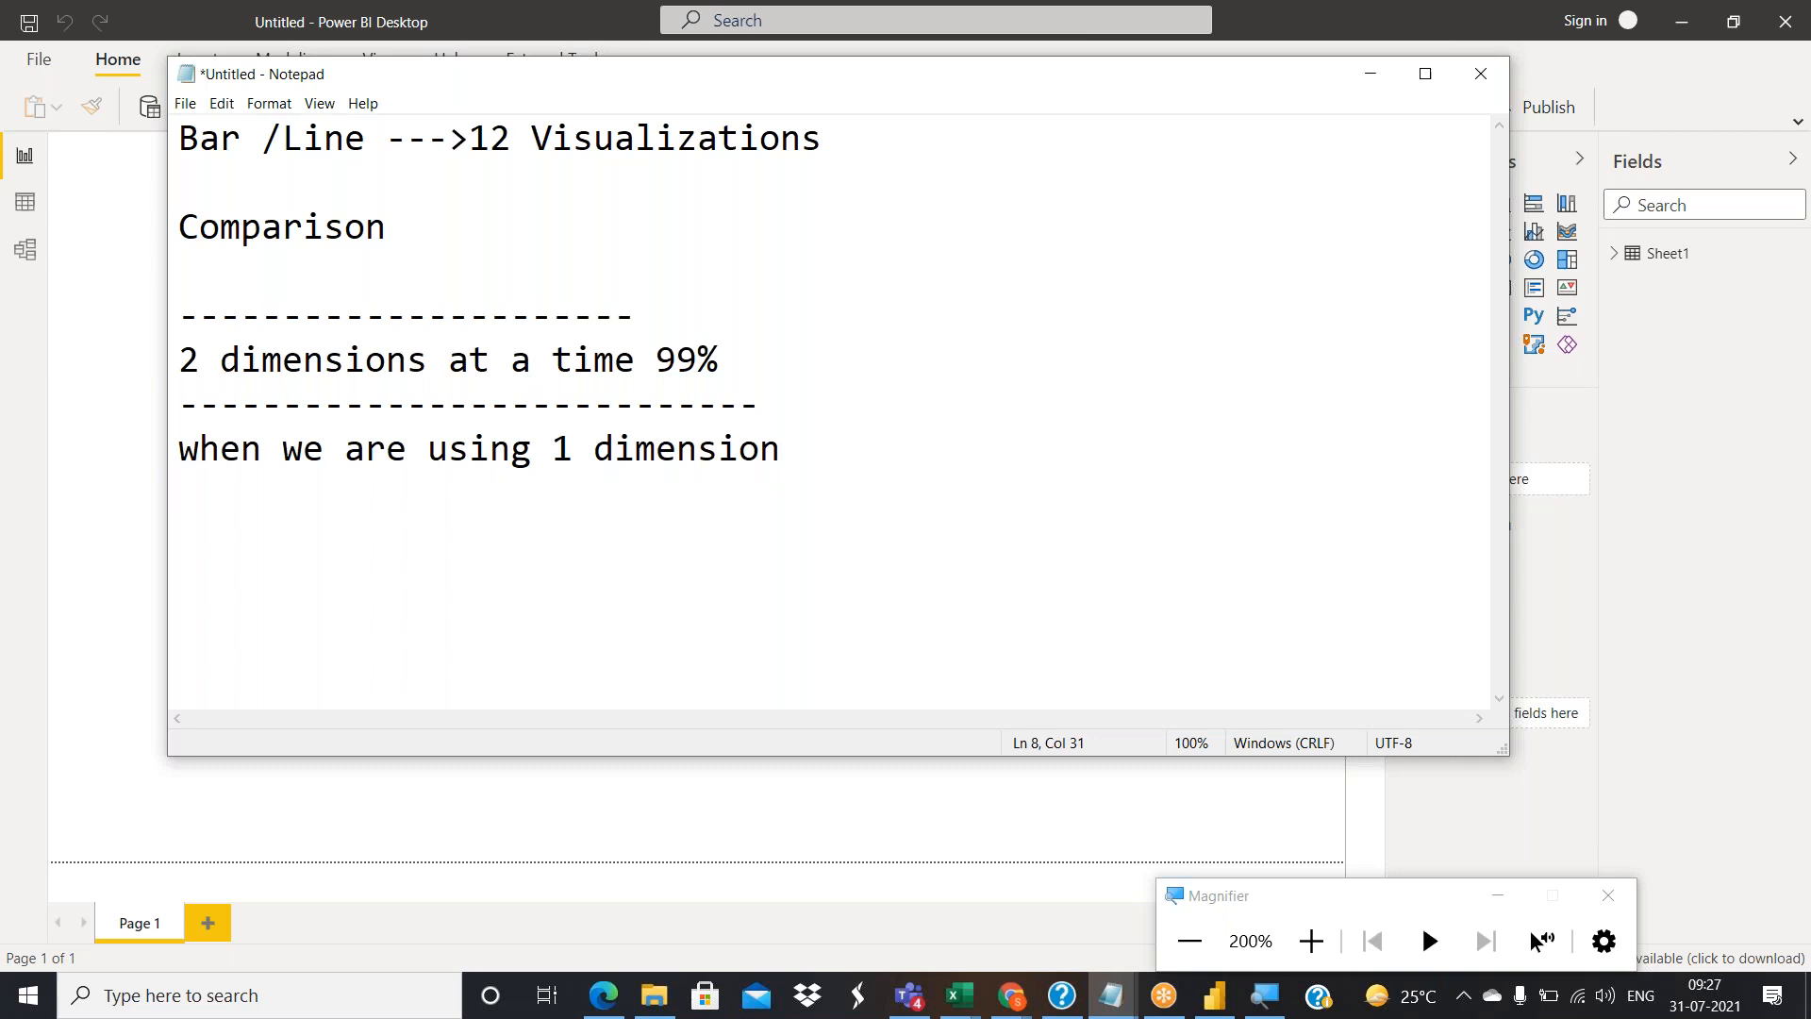
type("& 1 measures")
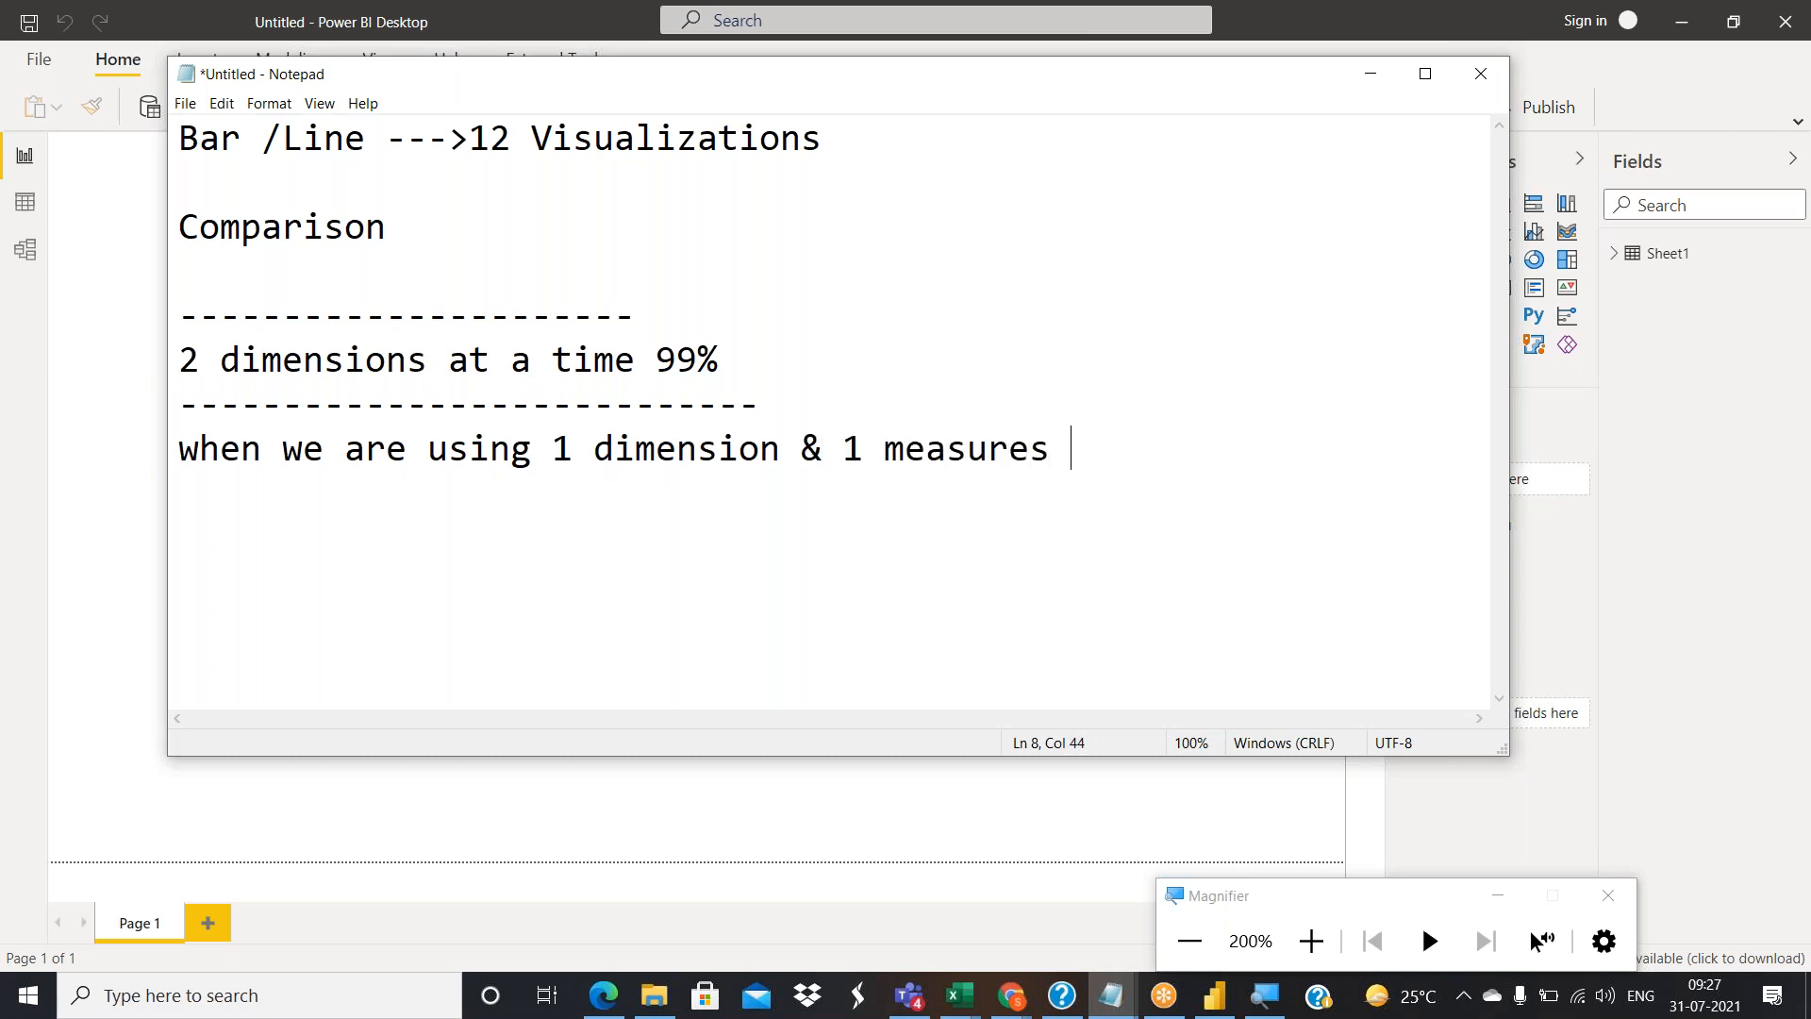
Correct "measures" to "measure" and continue the sentence with "--all the visuals will behave same" across two lines.
key("BackSpace")
key("BackSpace")
type("--akll th")
key("BackSpace")
key("BackSpace")
key("BackSpace")
key("BackSpace")
key("BackSpace")
key("BackSpace")
type("ll the visuals")
key("Return")
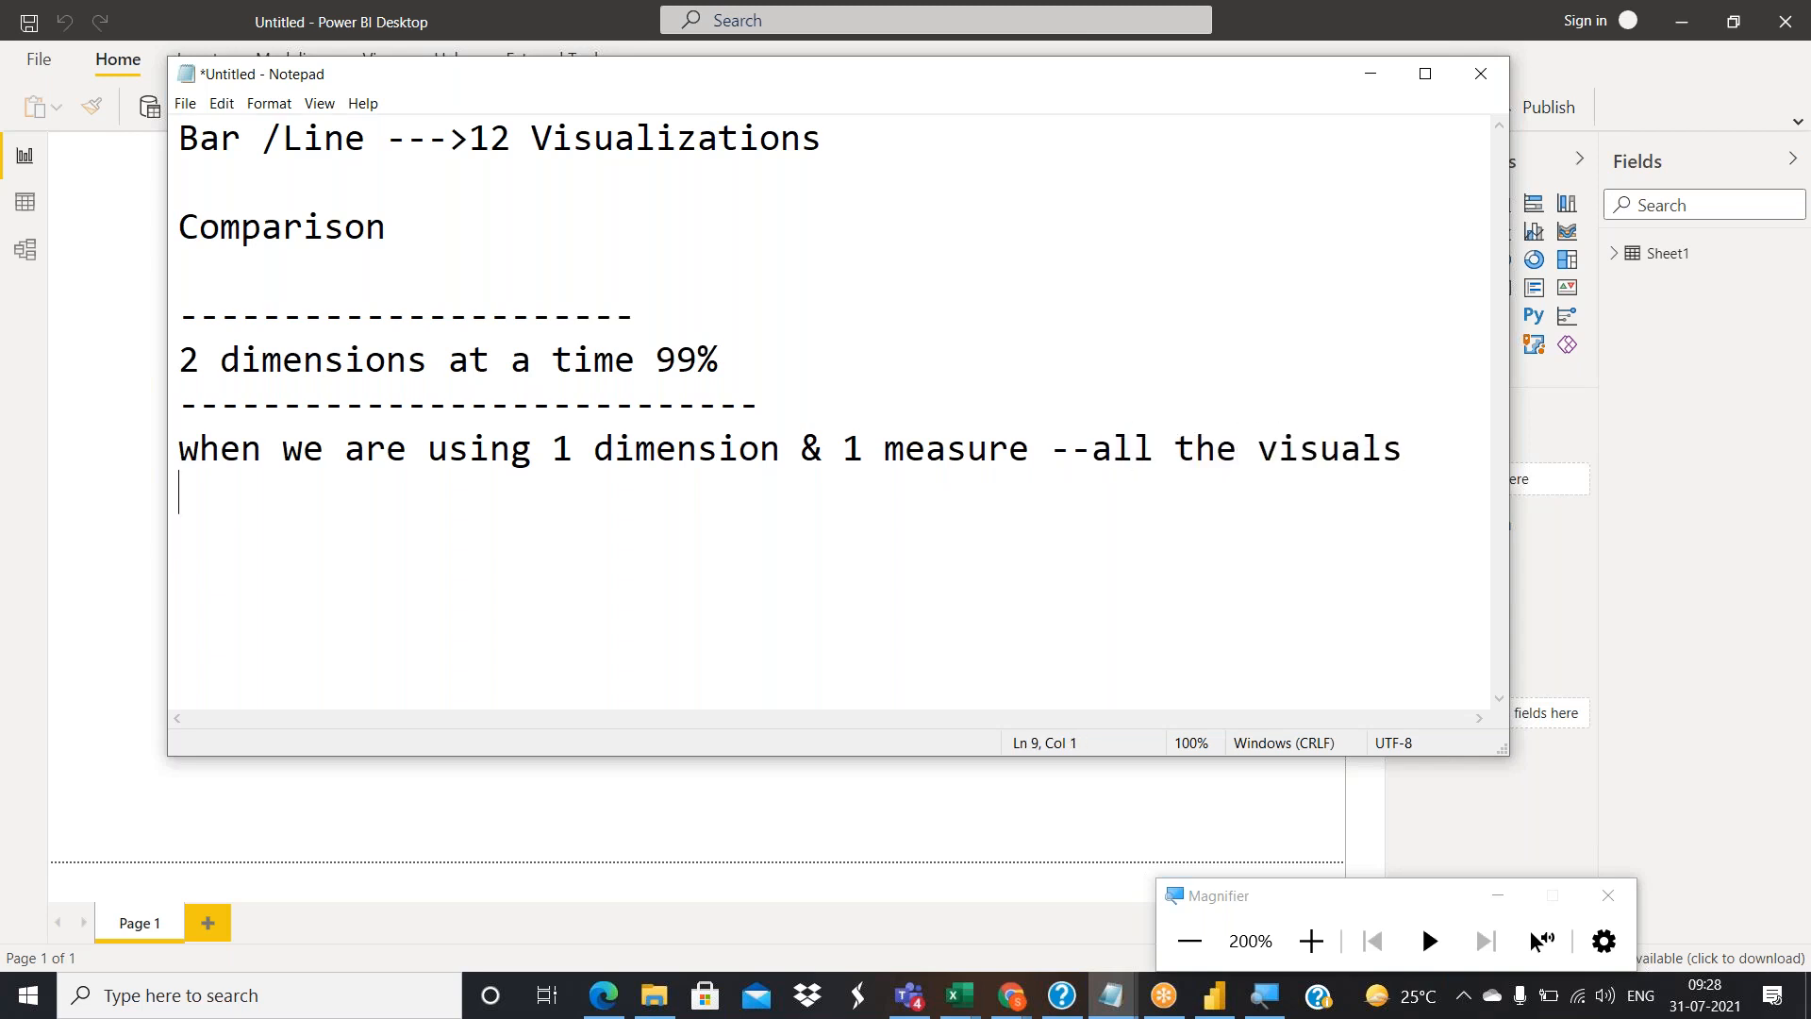
type("will beha")
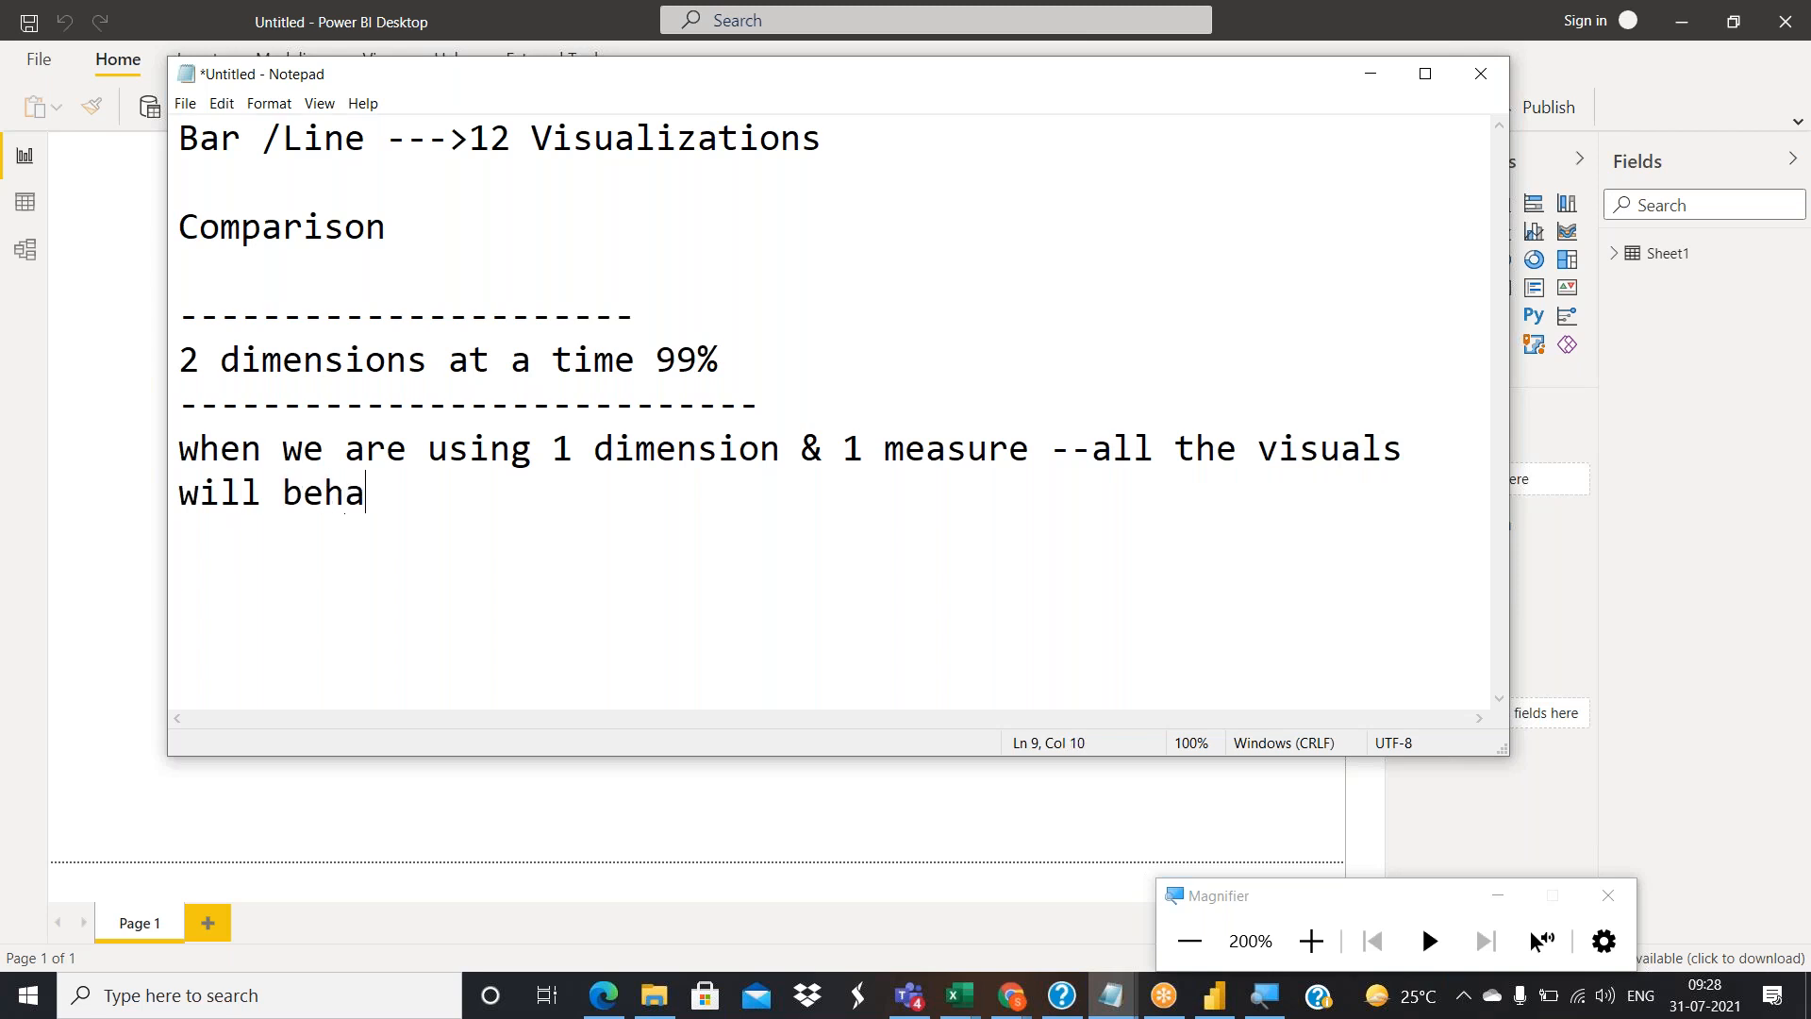
type("ve same")
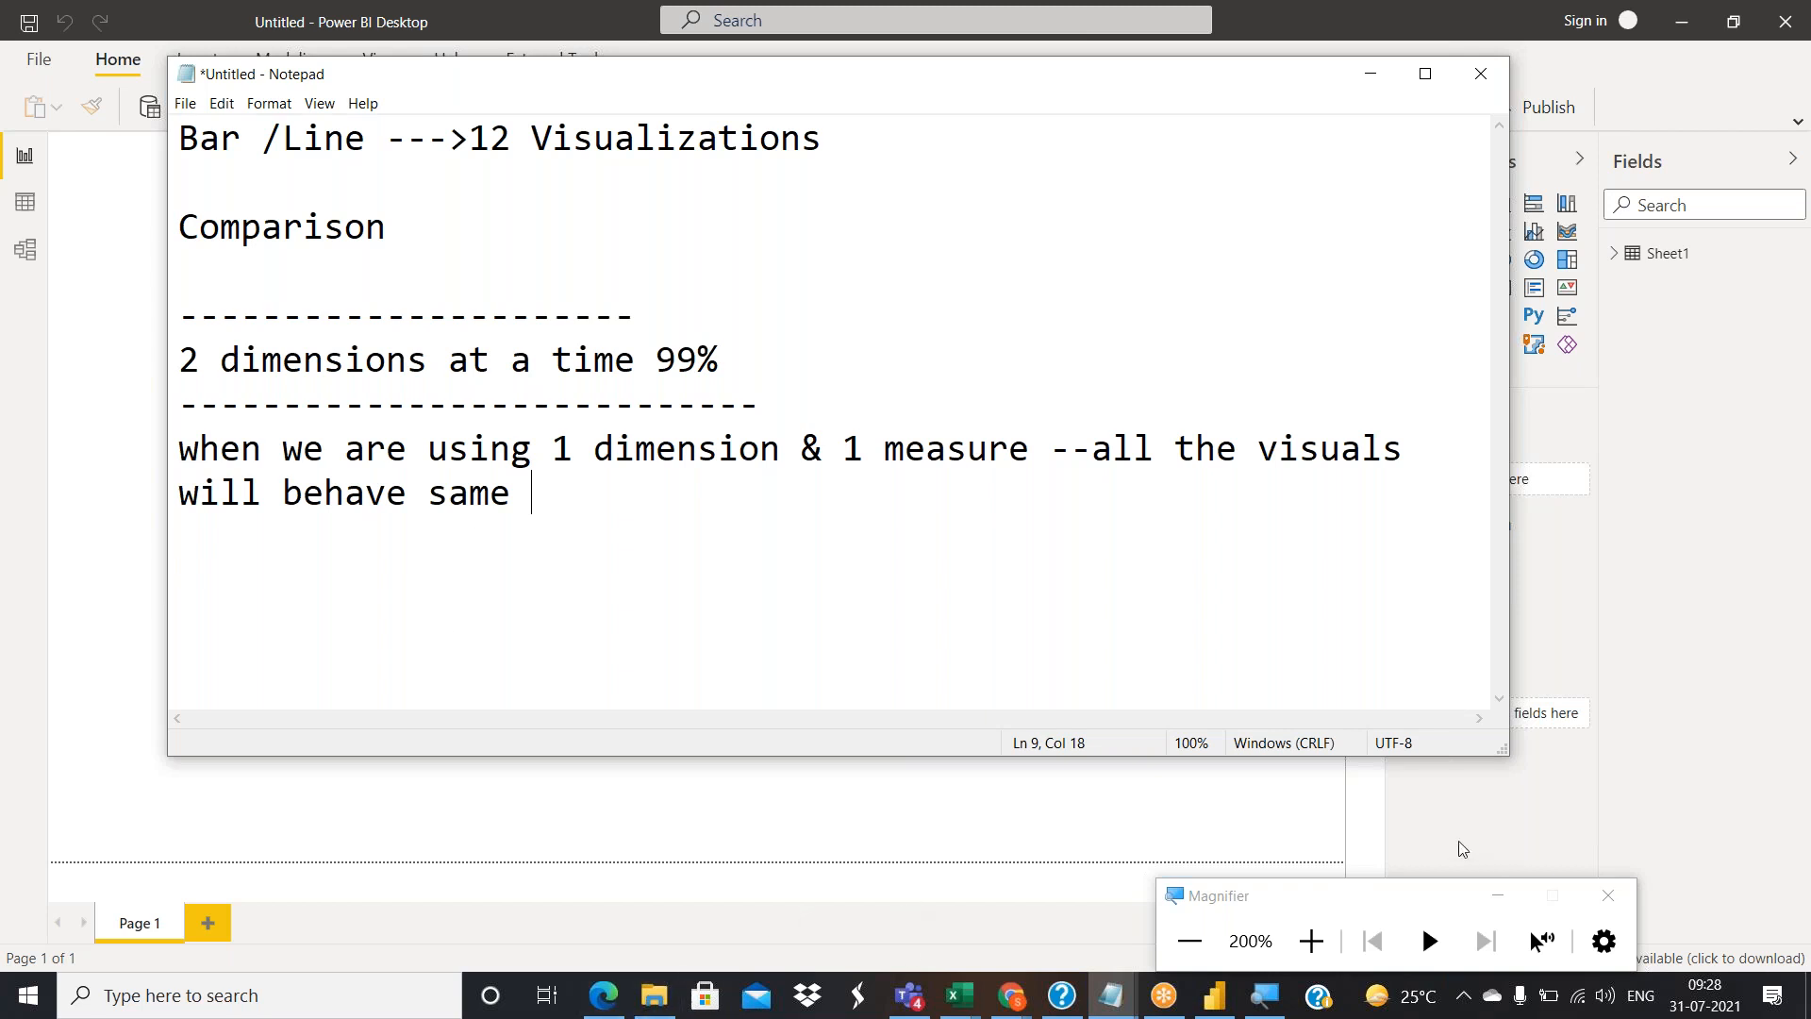
Switch to Power BI, insert an empty clustered column chart, expand the Sheet1 fields, and place the chart enlarged in the page's upper-right corner.
left_click(1212, 1007)
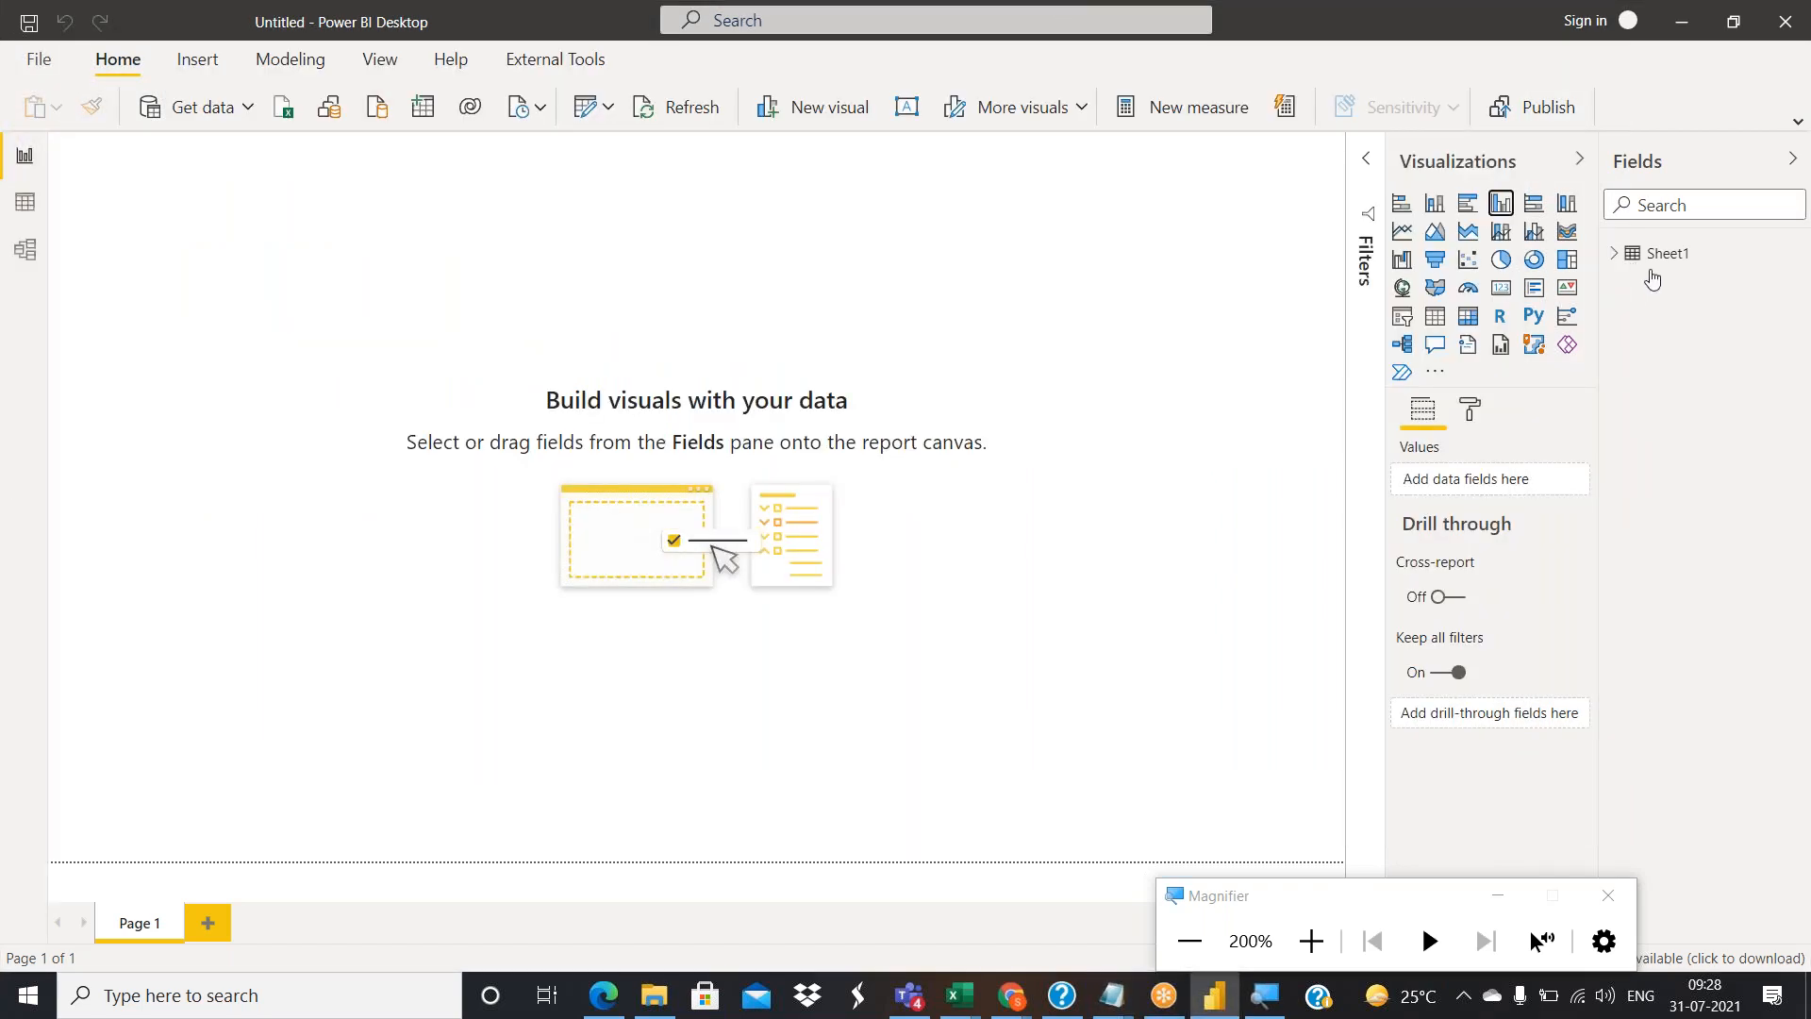
left_click(1614, 256)
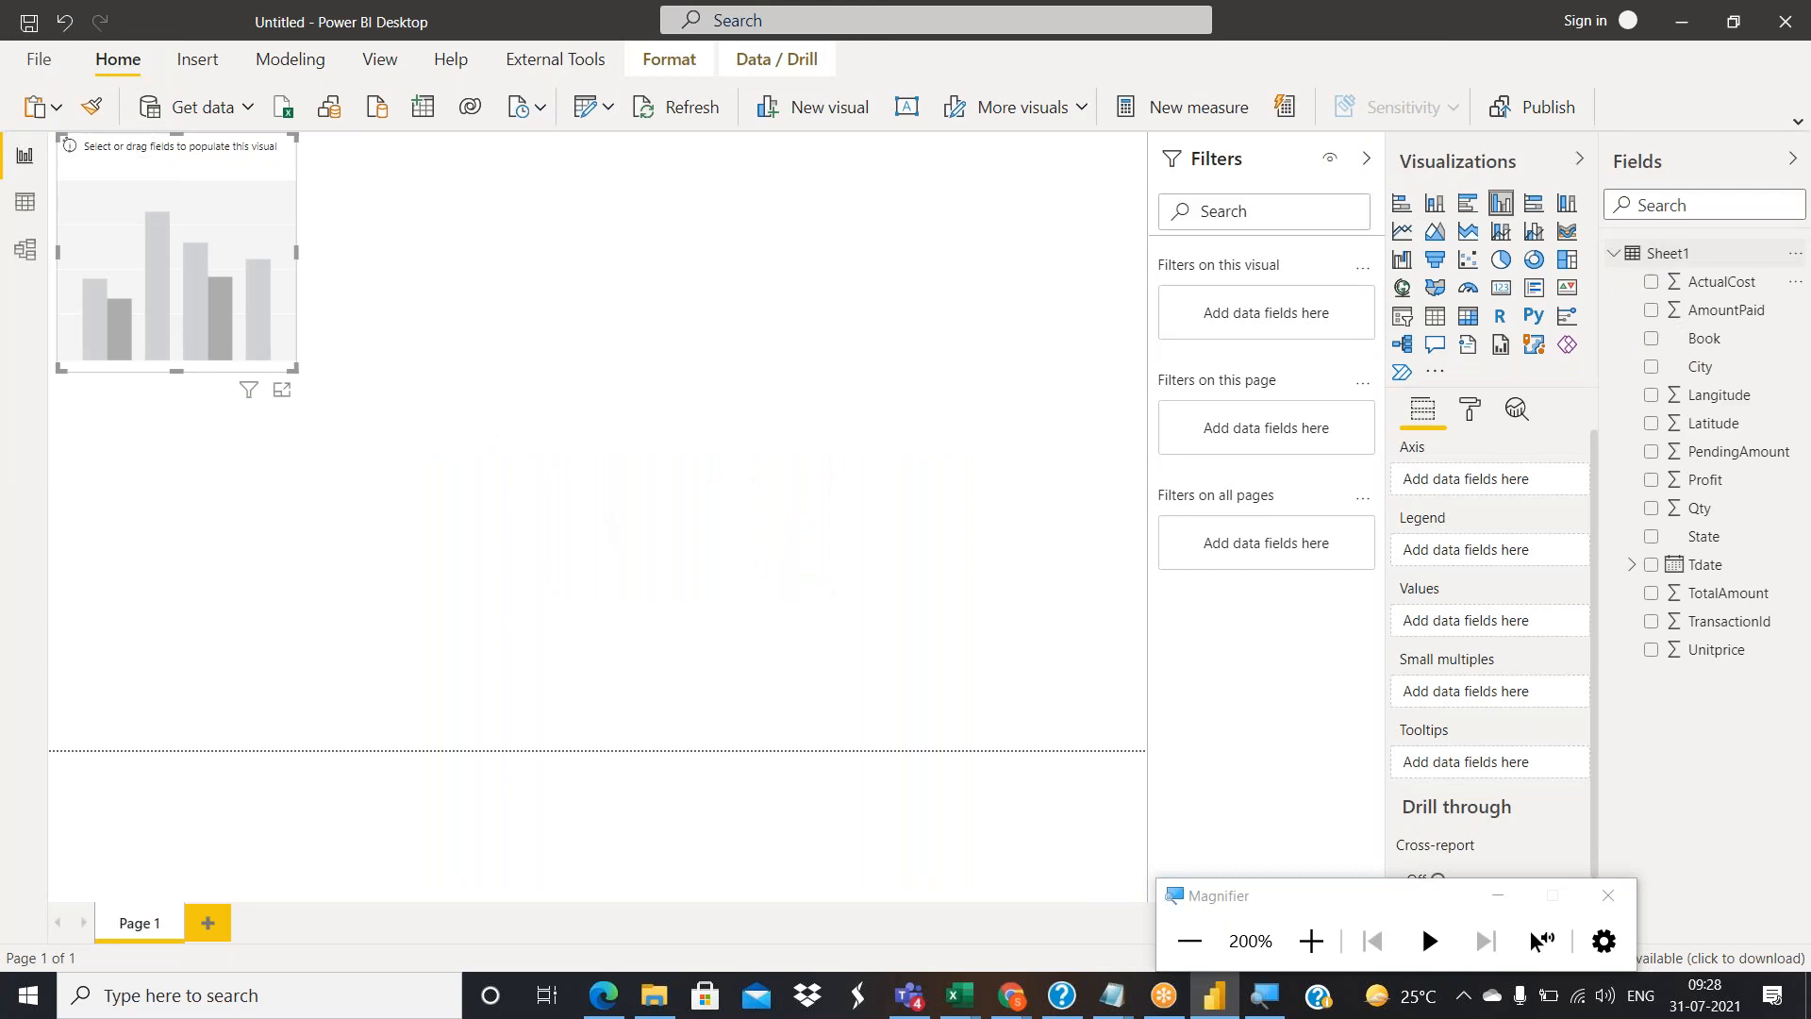
left_click_drag(176, 255, 1027, 254)
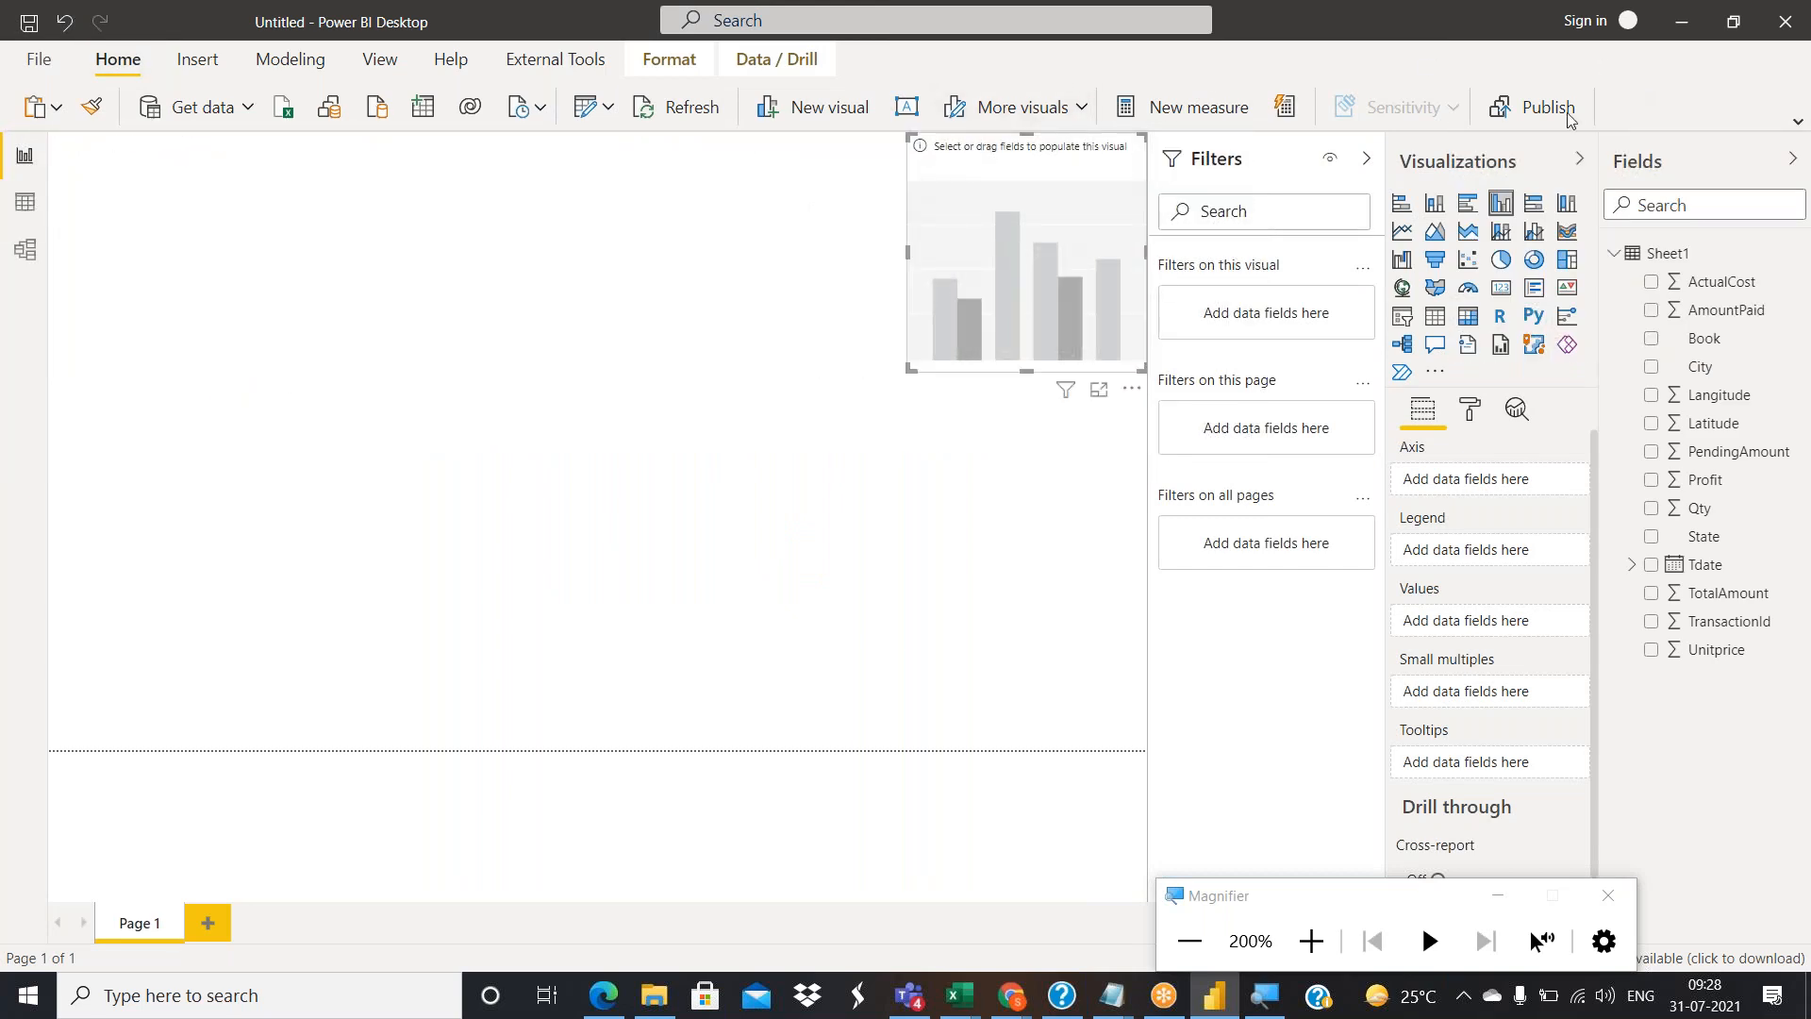
left_click_drag(908, 368, 798, 398)
Create a separate map visual showing Profit by State from the State and Profit fields.
left_click(977, 424)
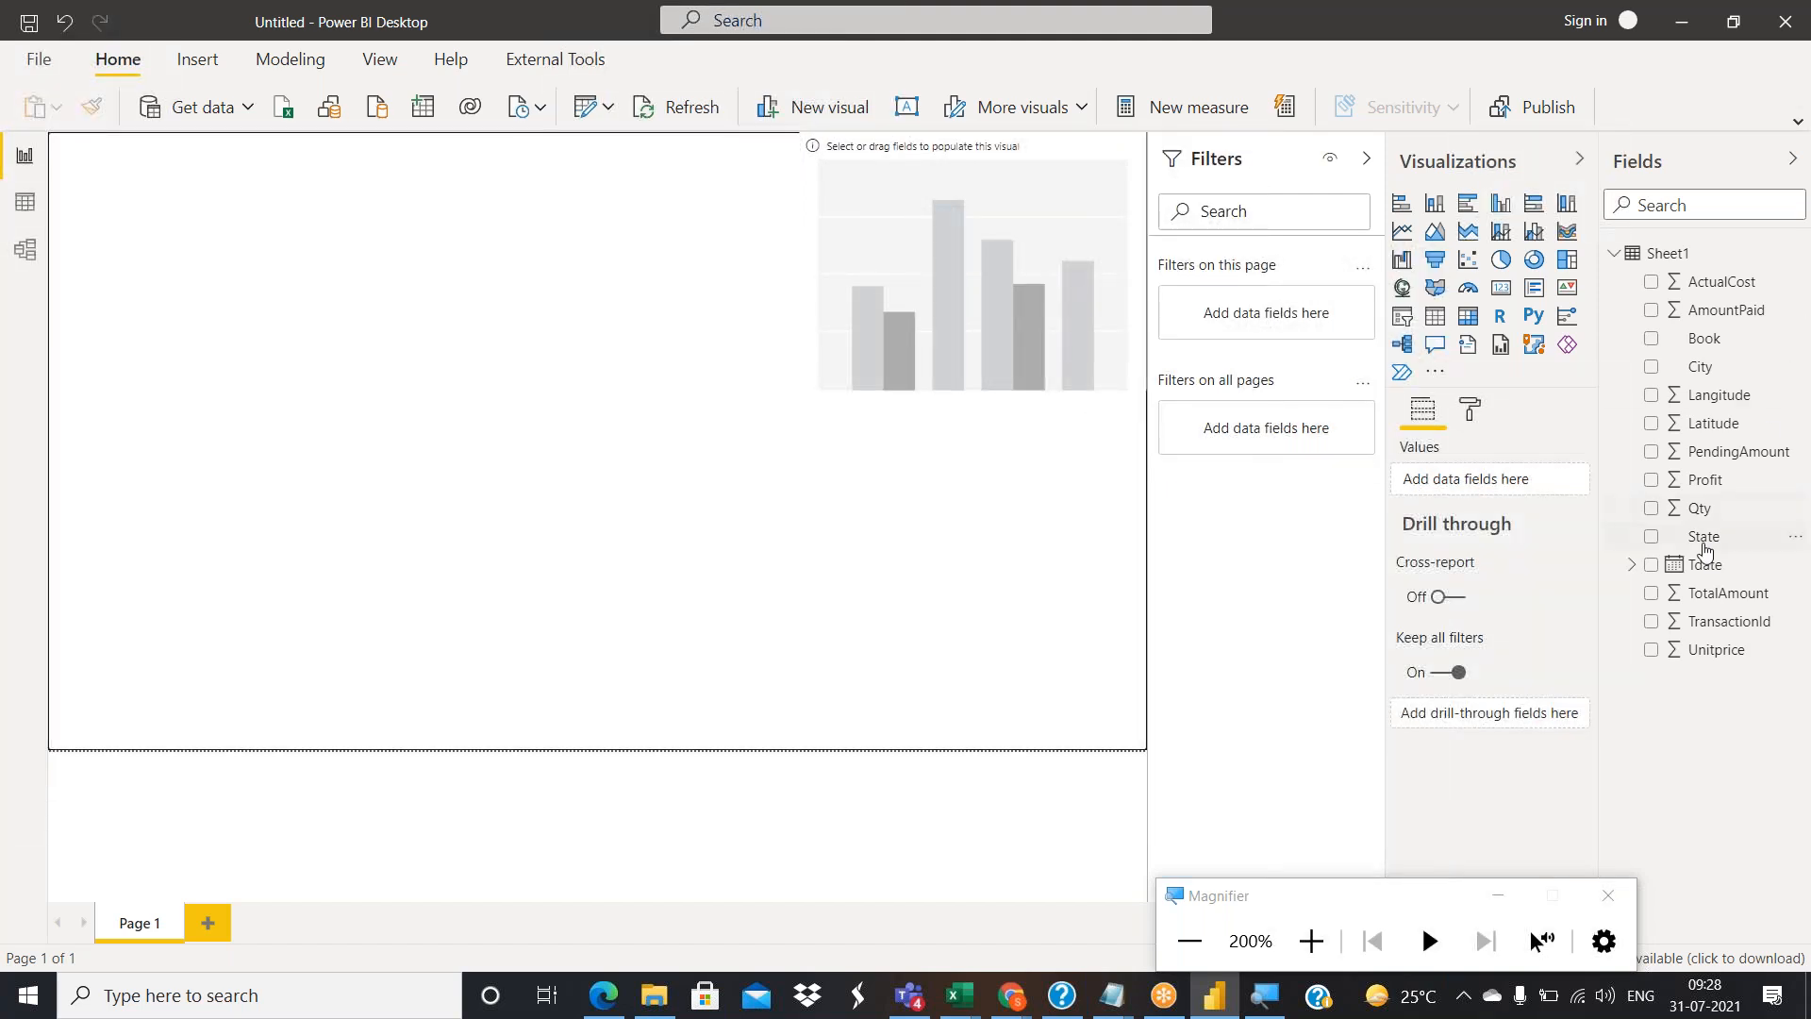
left_click(1649, 538)
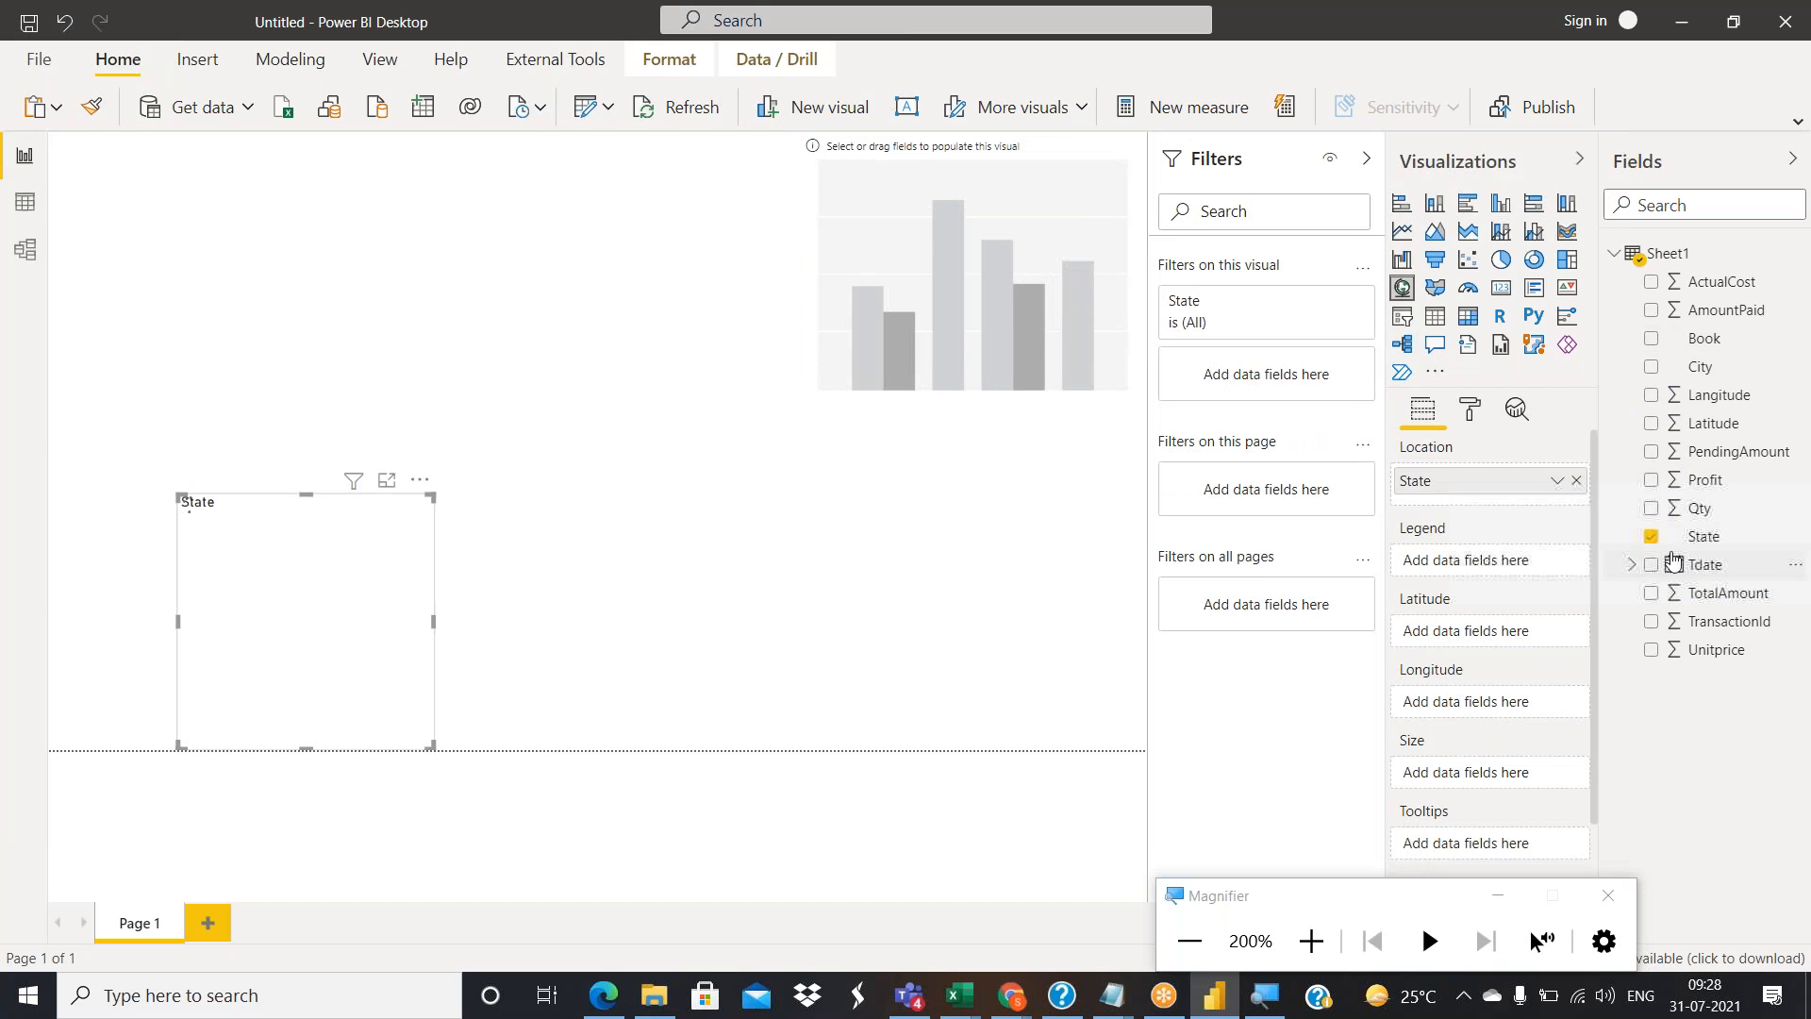
left_click(1650, 479)
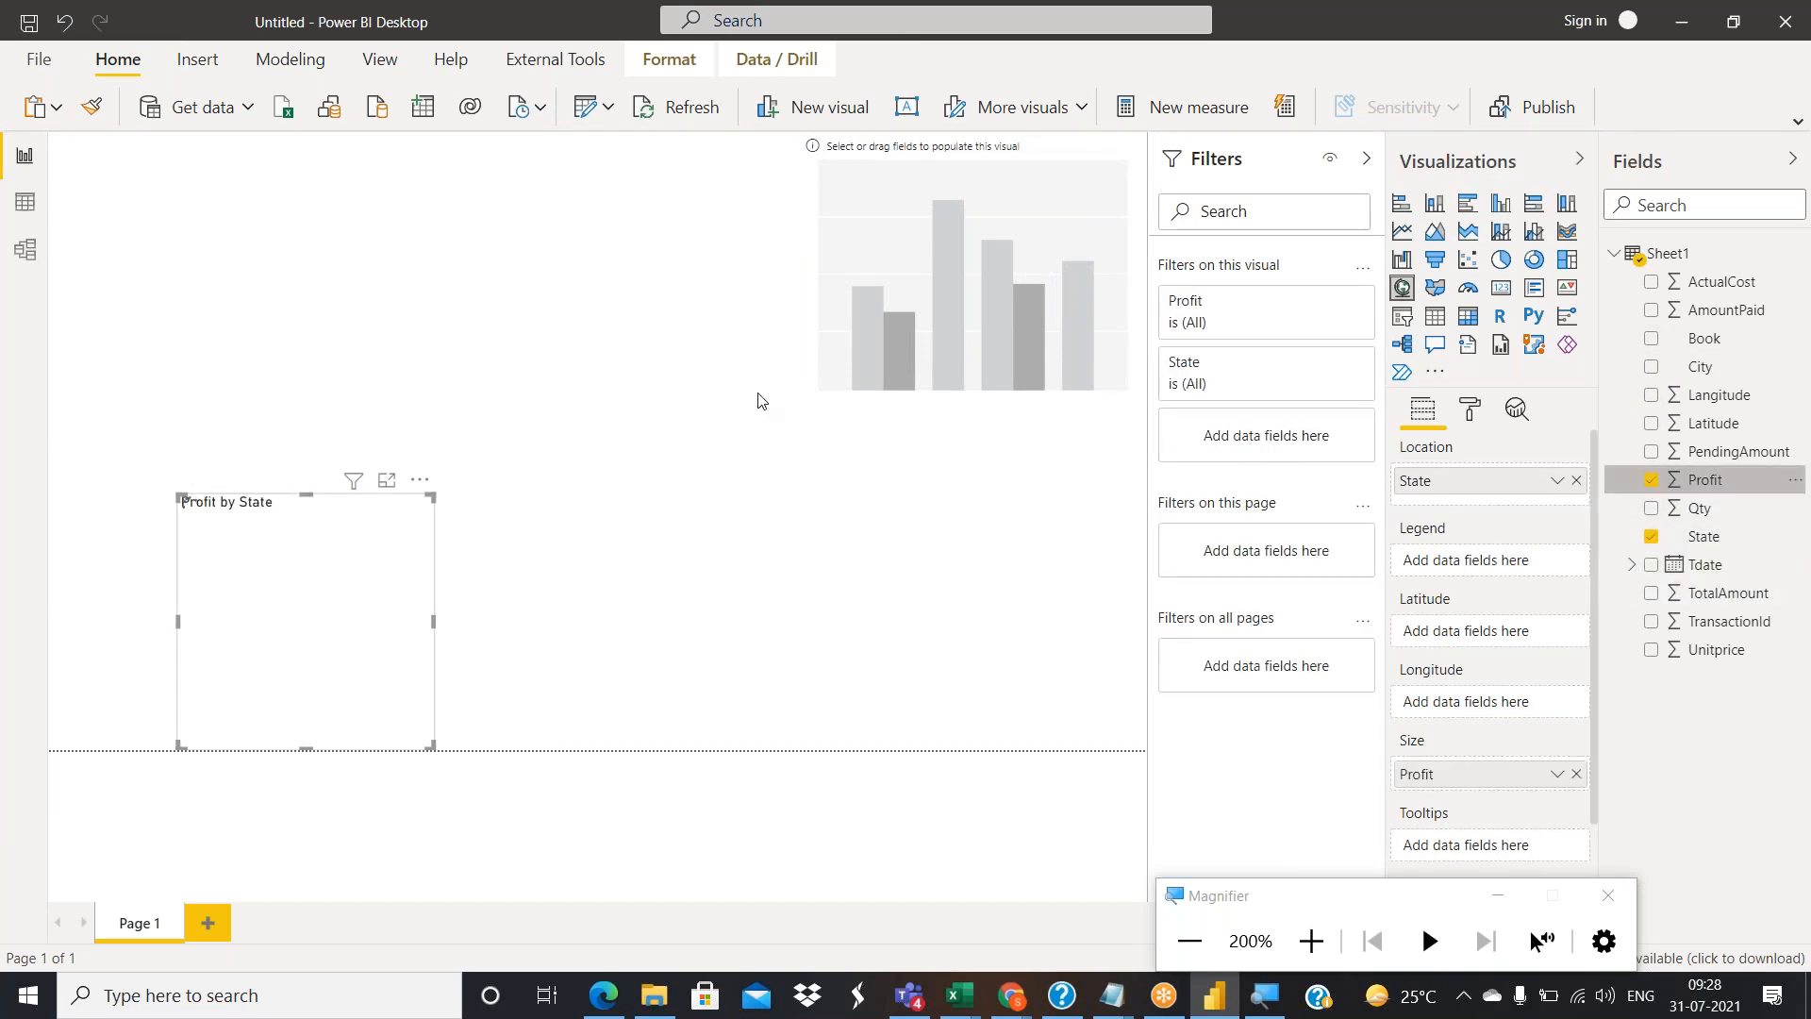
Fill the empty clustered column chart with State on the axis and Profit as the values.
left_click(990, 222)
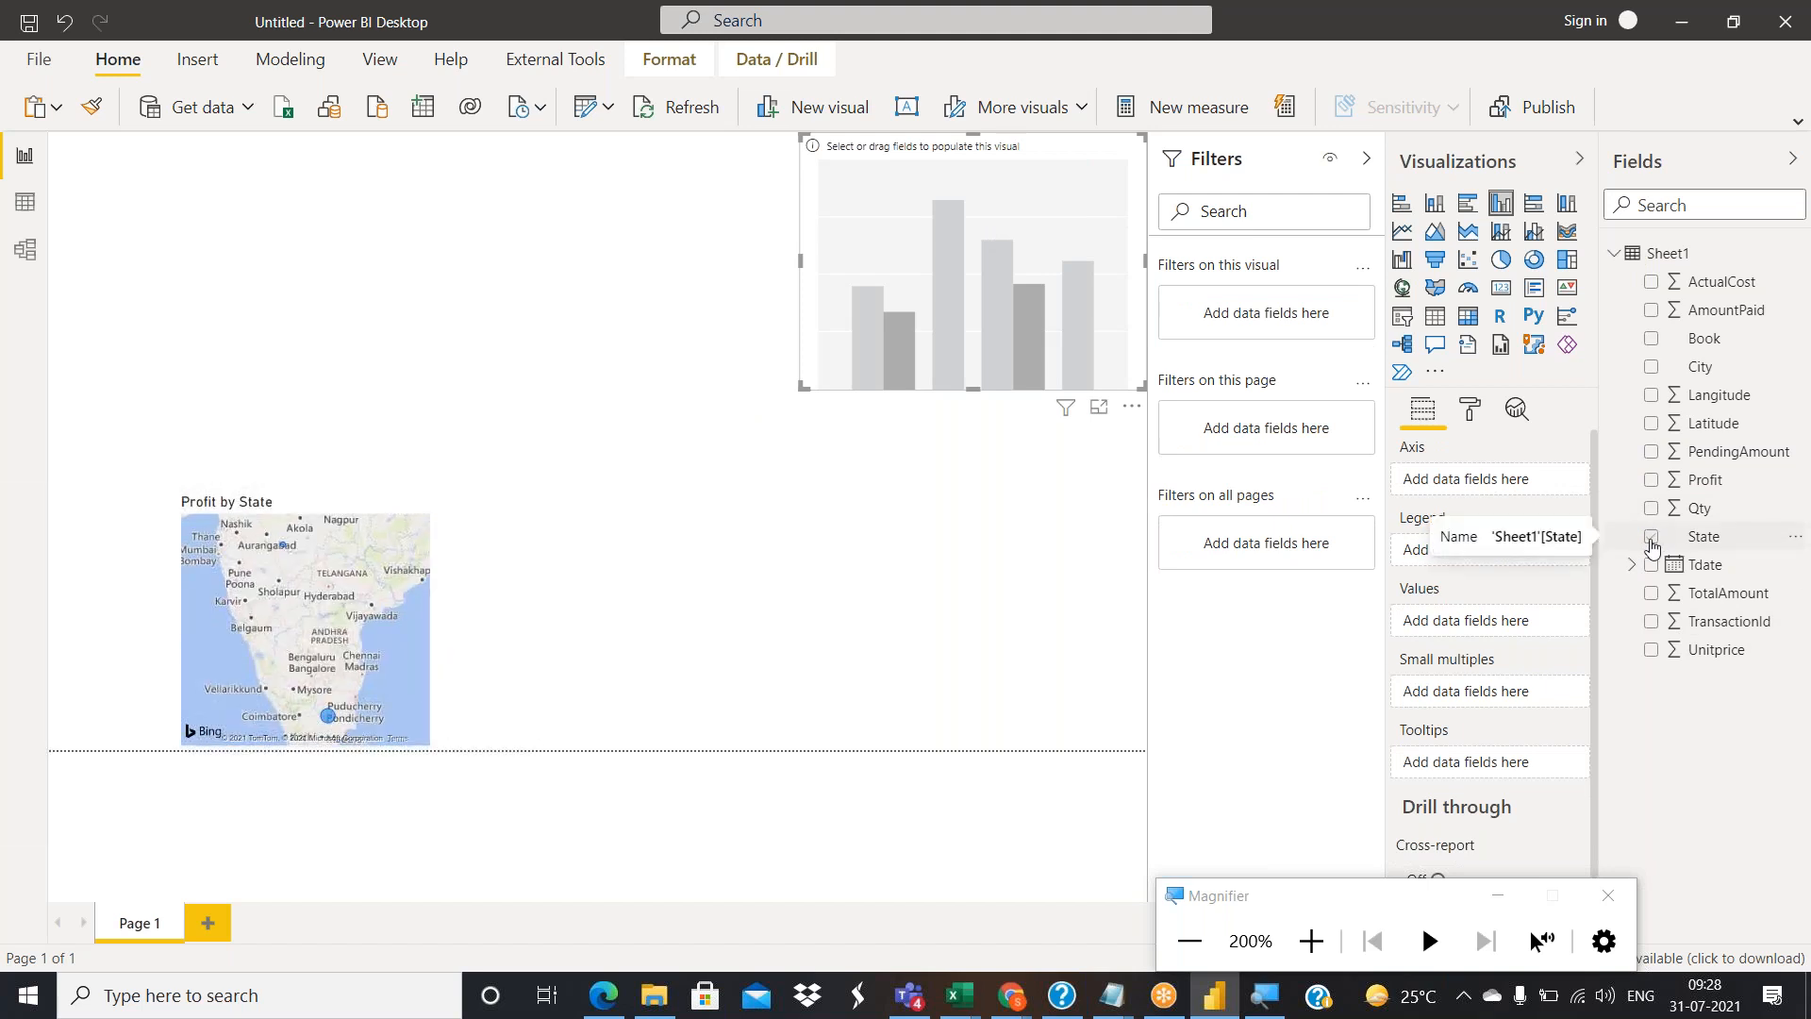
left_click(1650, 539)
left_click(1651, 483)
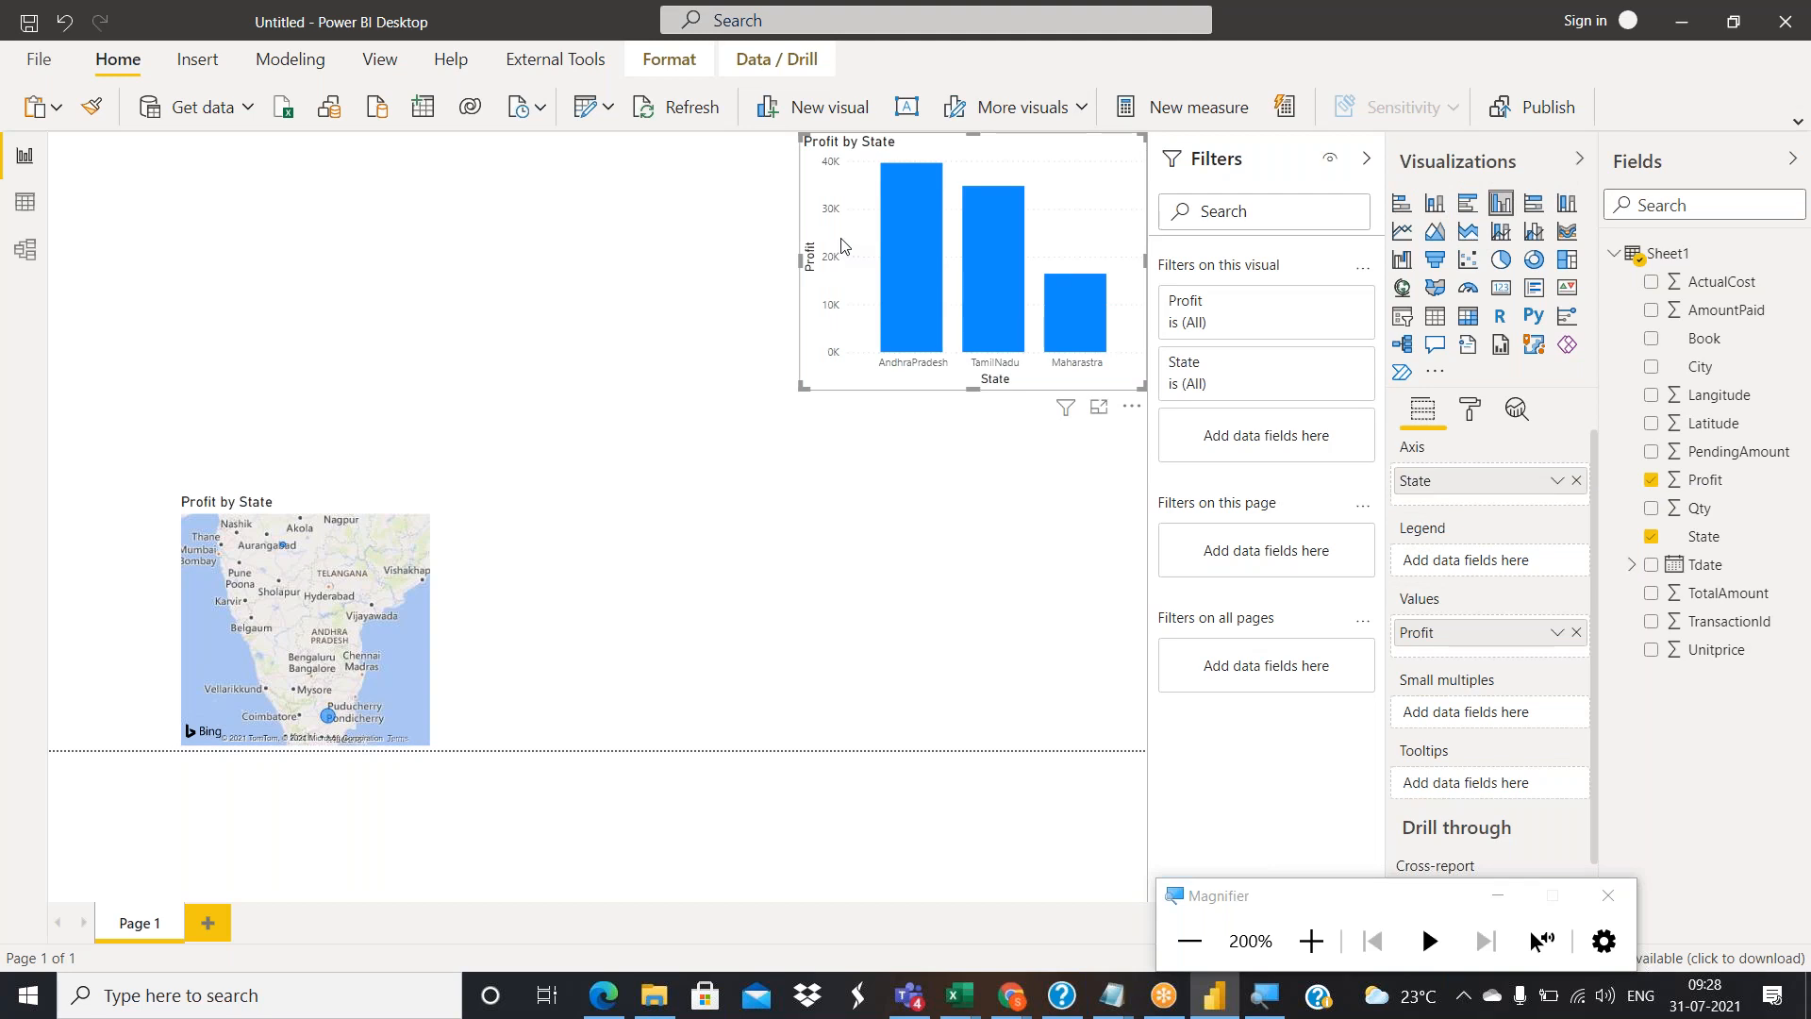
Compare the Profit by State chart as stacked column, clustered column, stacked bar and clustered bar charts.
left_click(1437, 207)
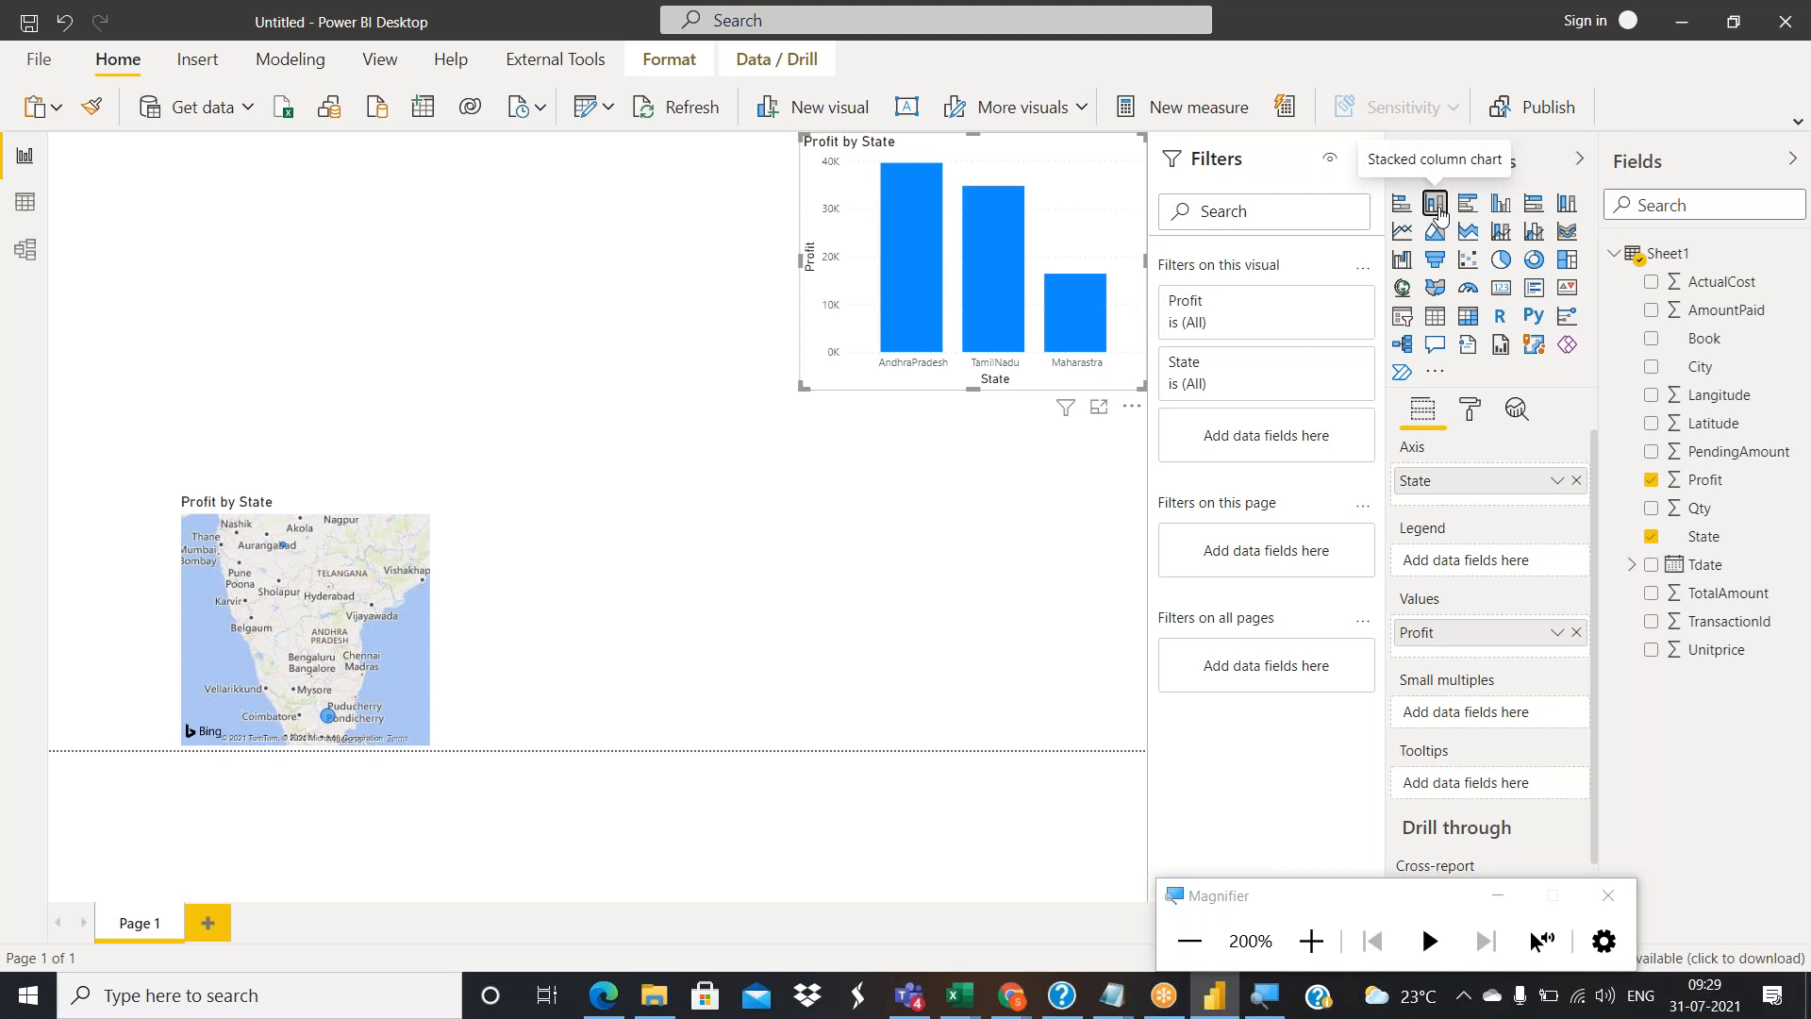
left_click(1495, 208)
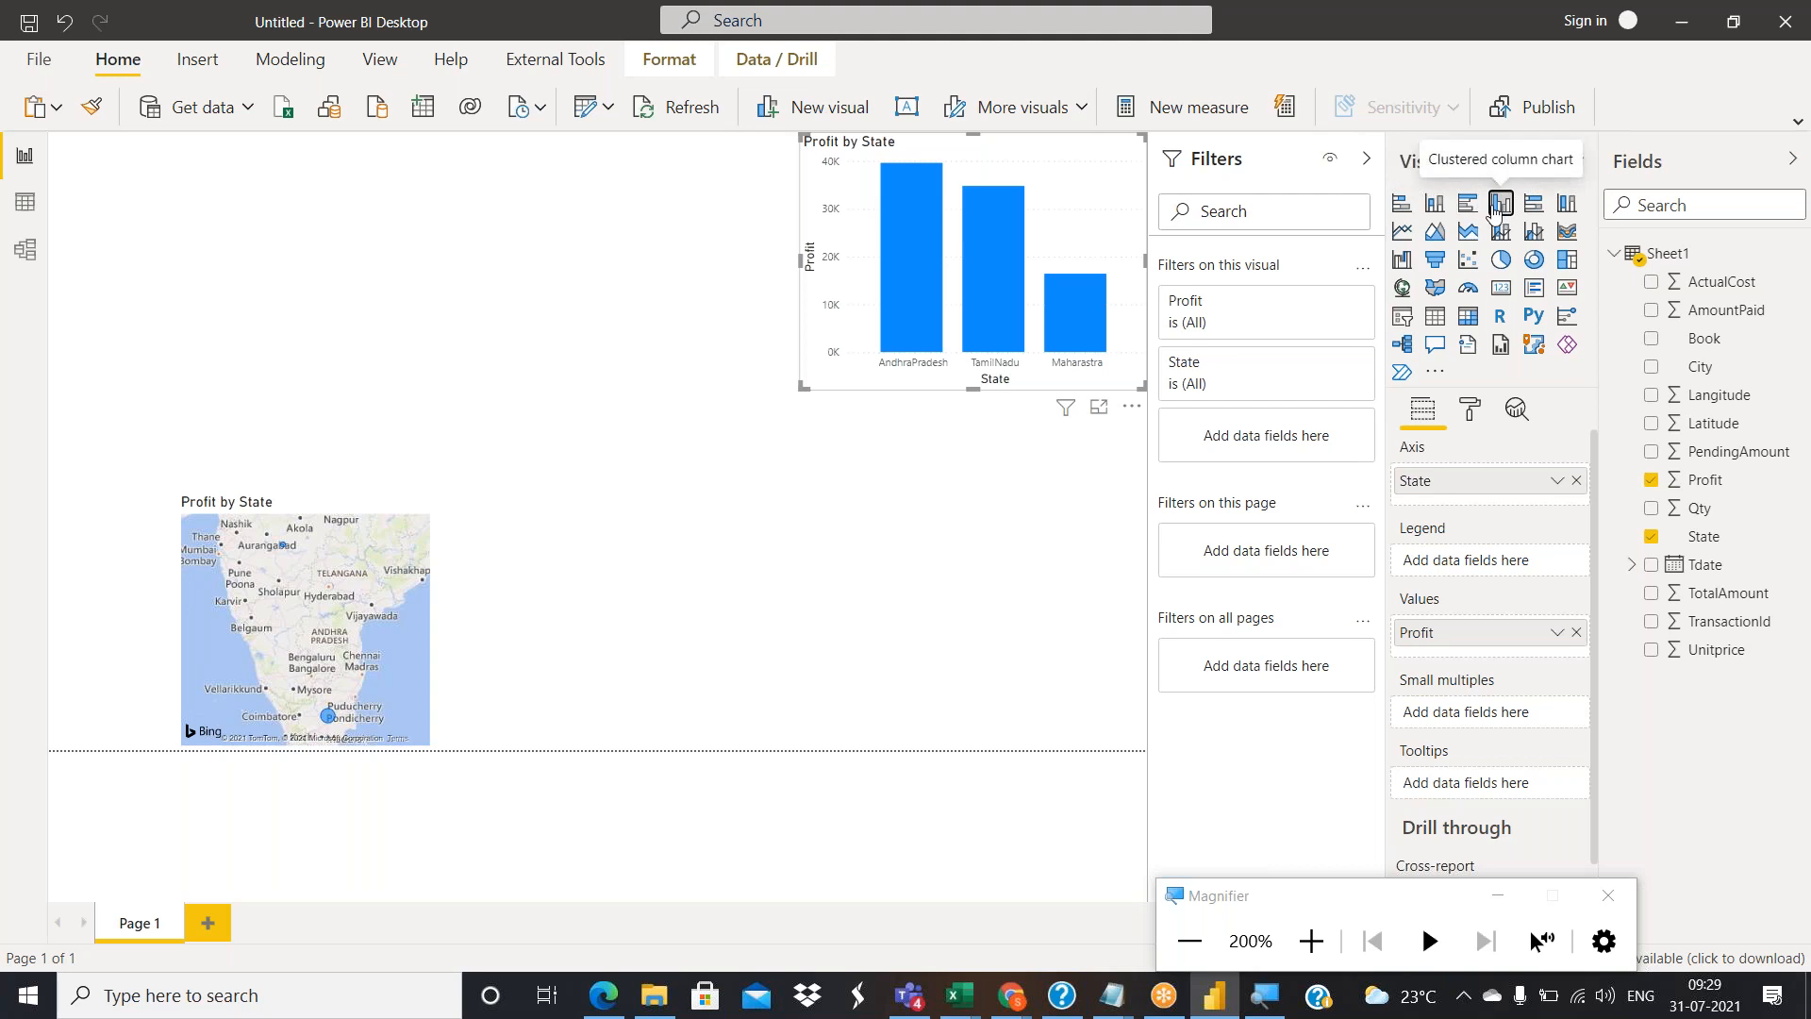
left_click(1436, 206)
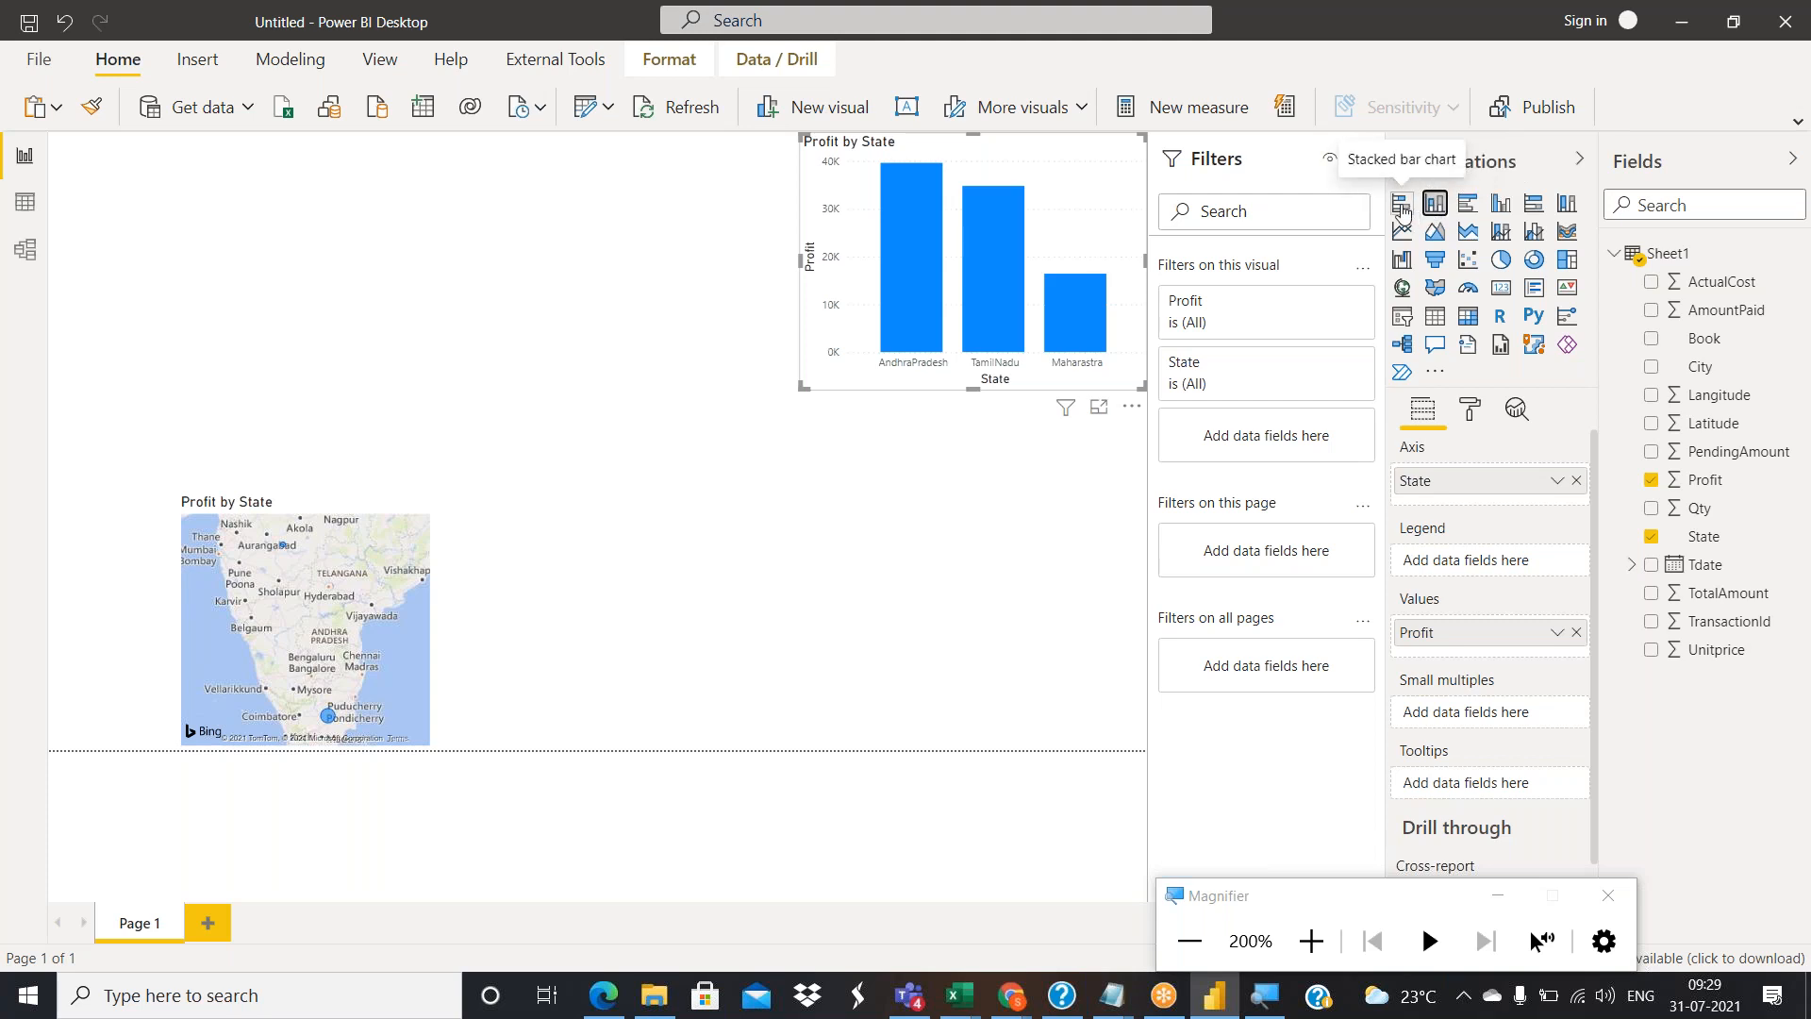
left_click(1402, 210)
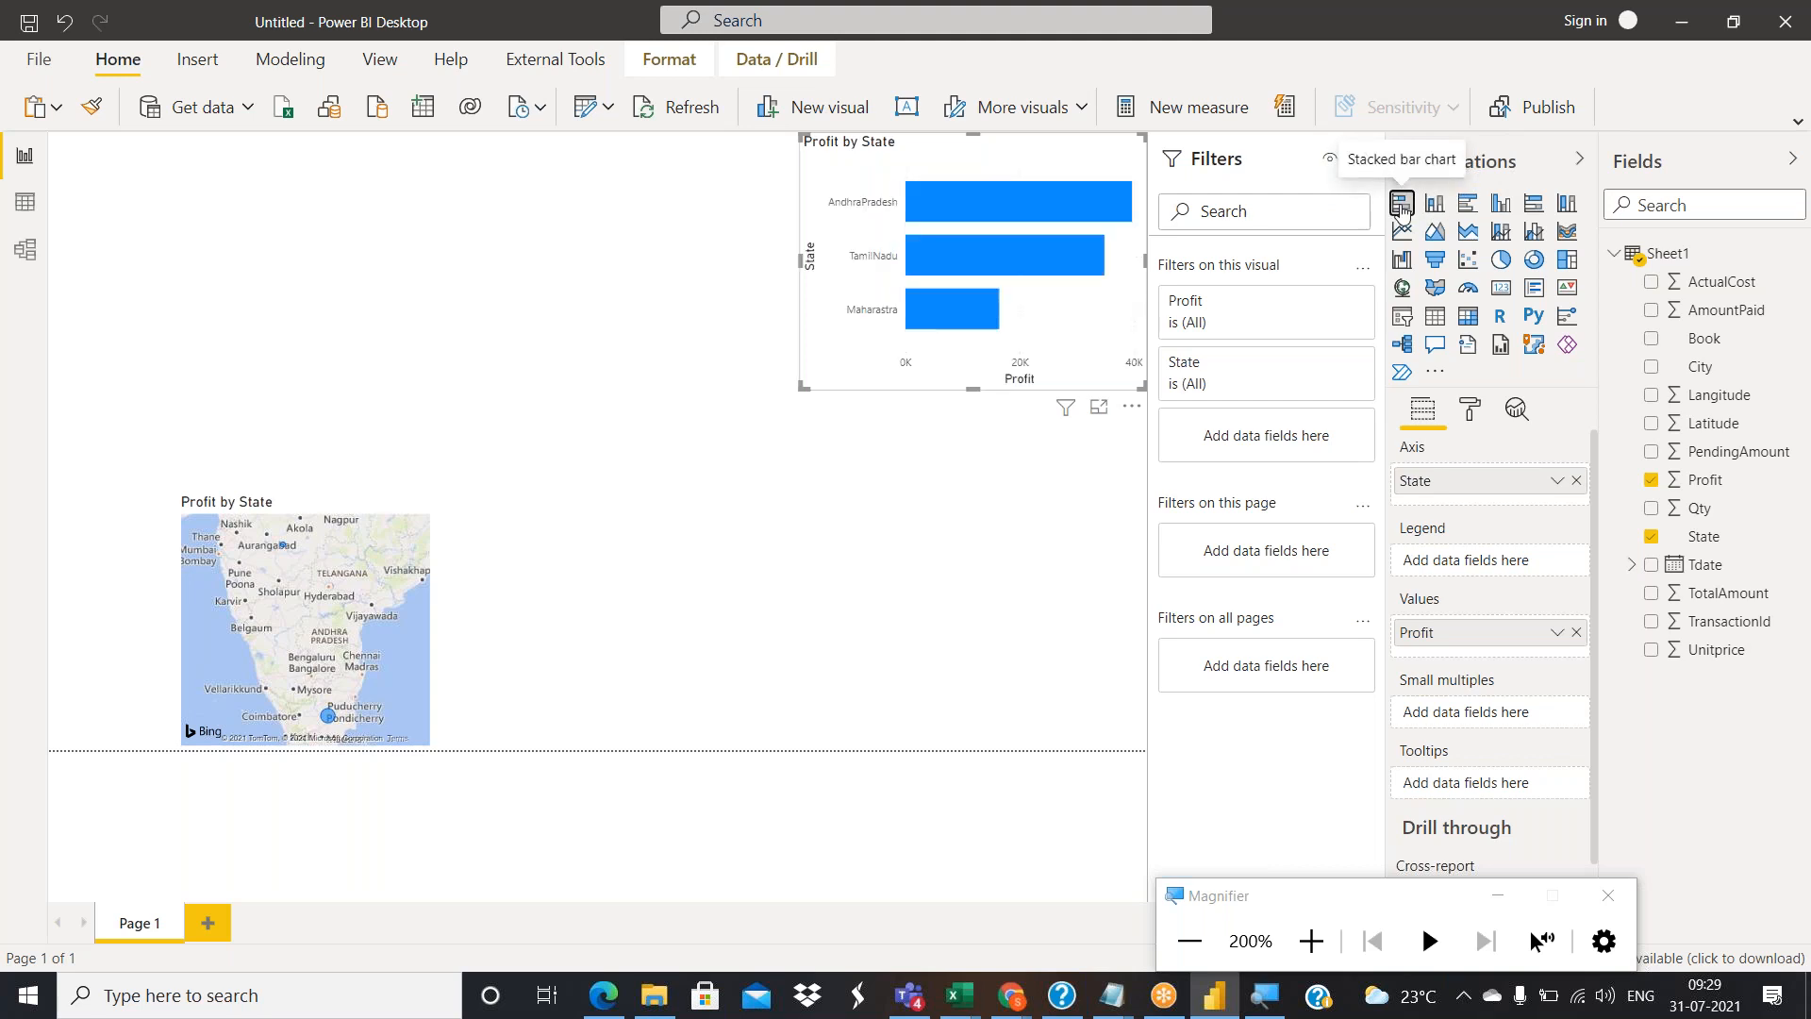
left_click(1471, 207)
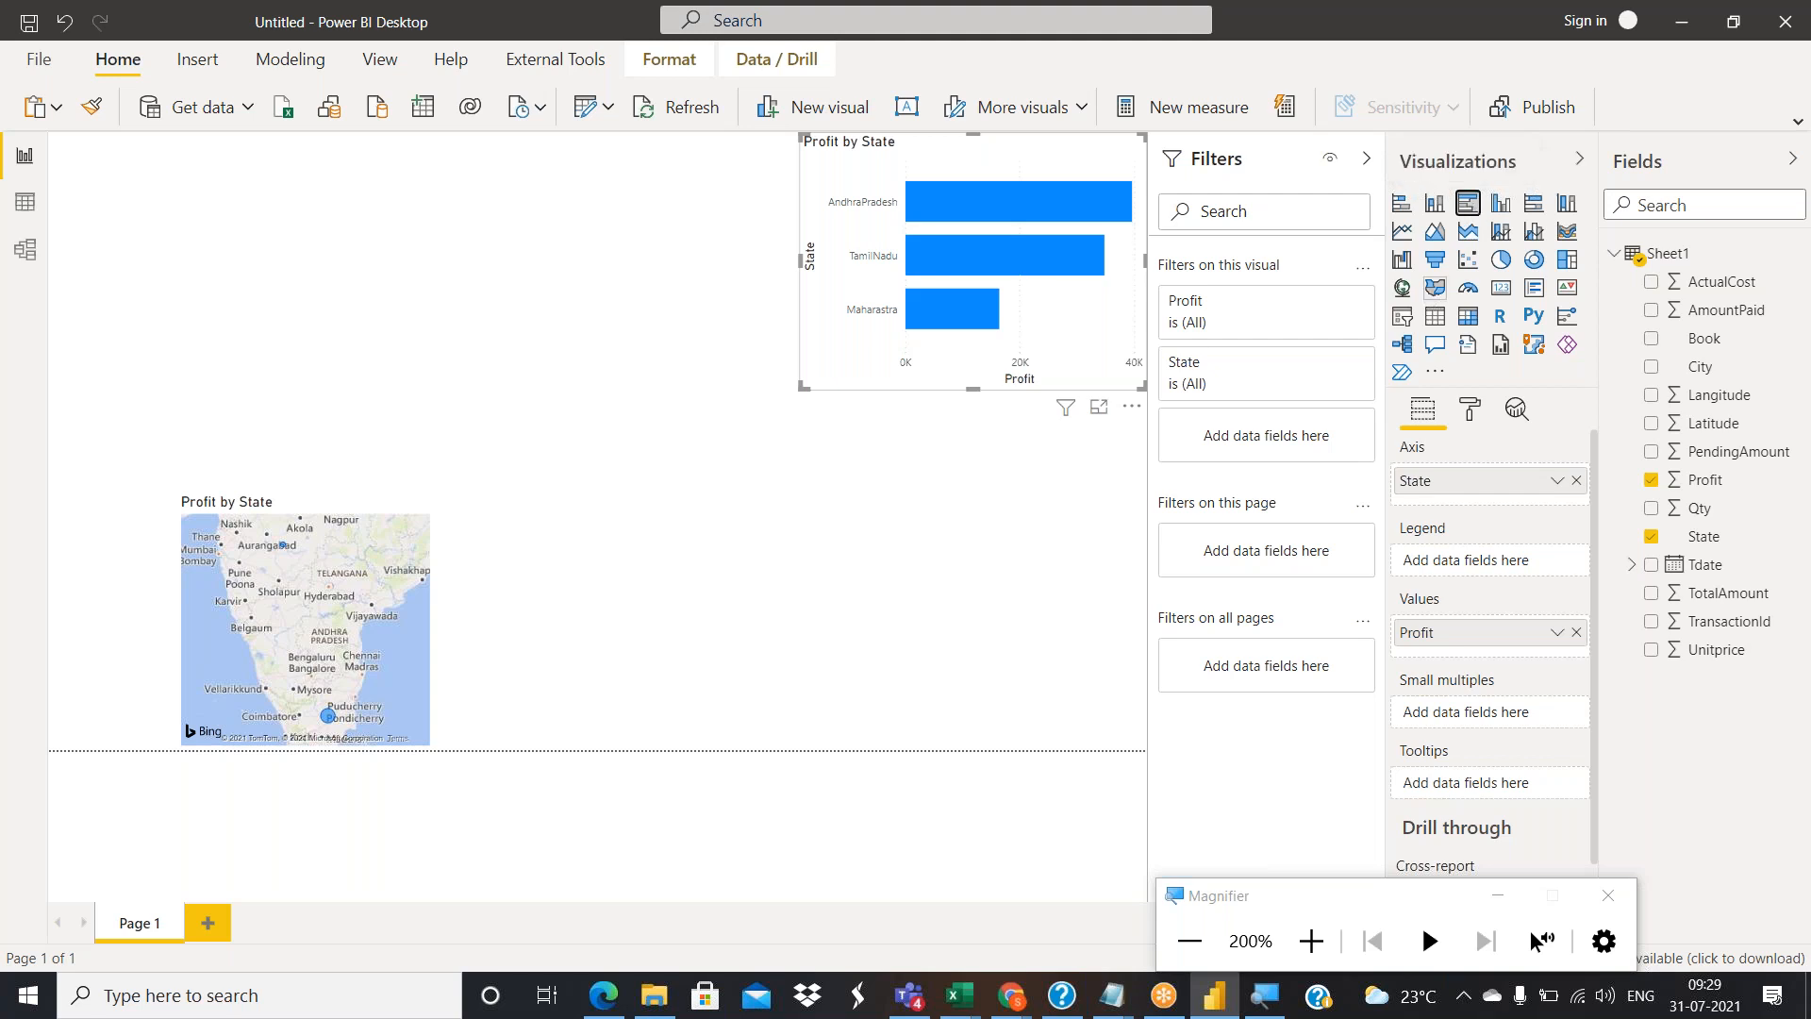
Try the Profit by State chart as line and stacked area charts, ending with the area chart type.
left_click(1403, 233)
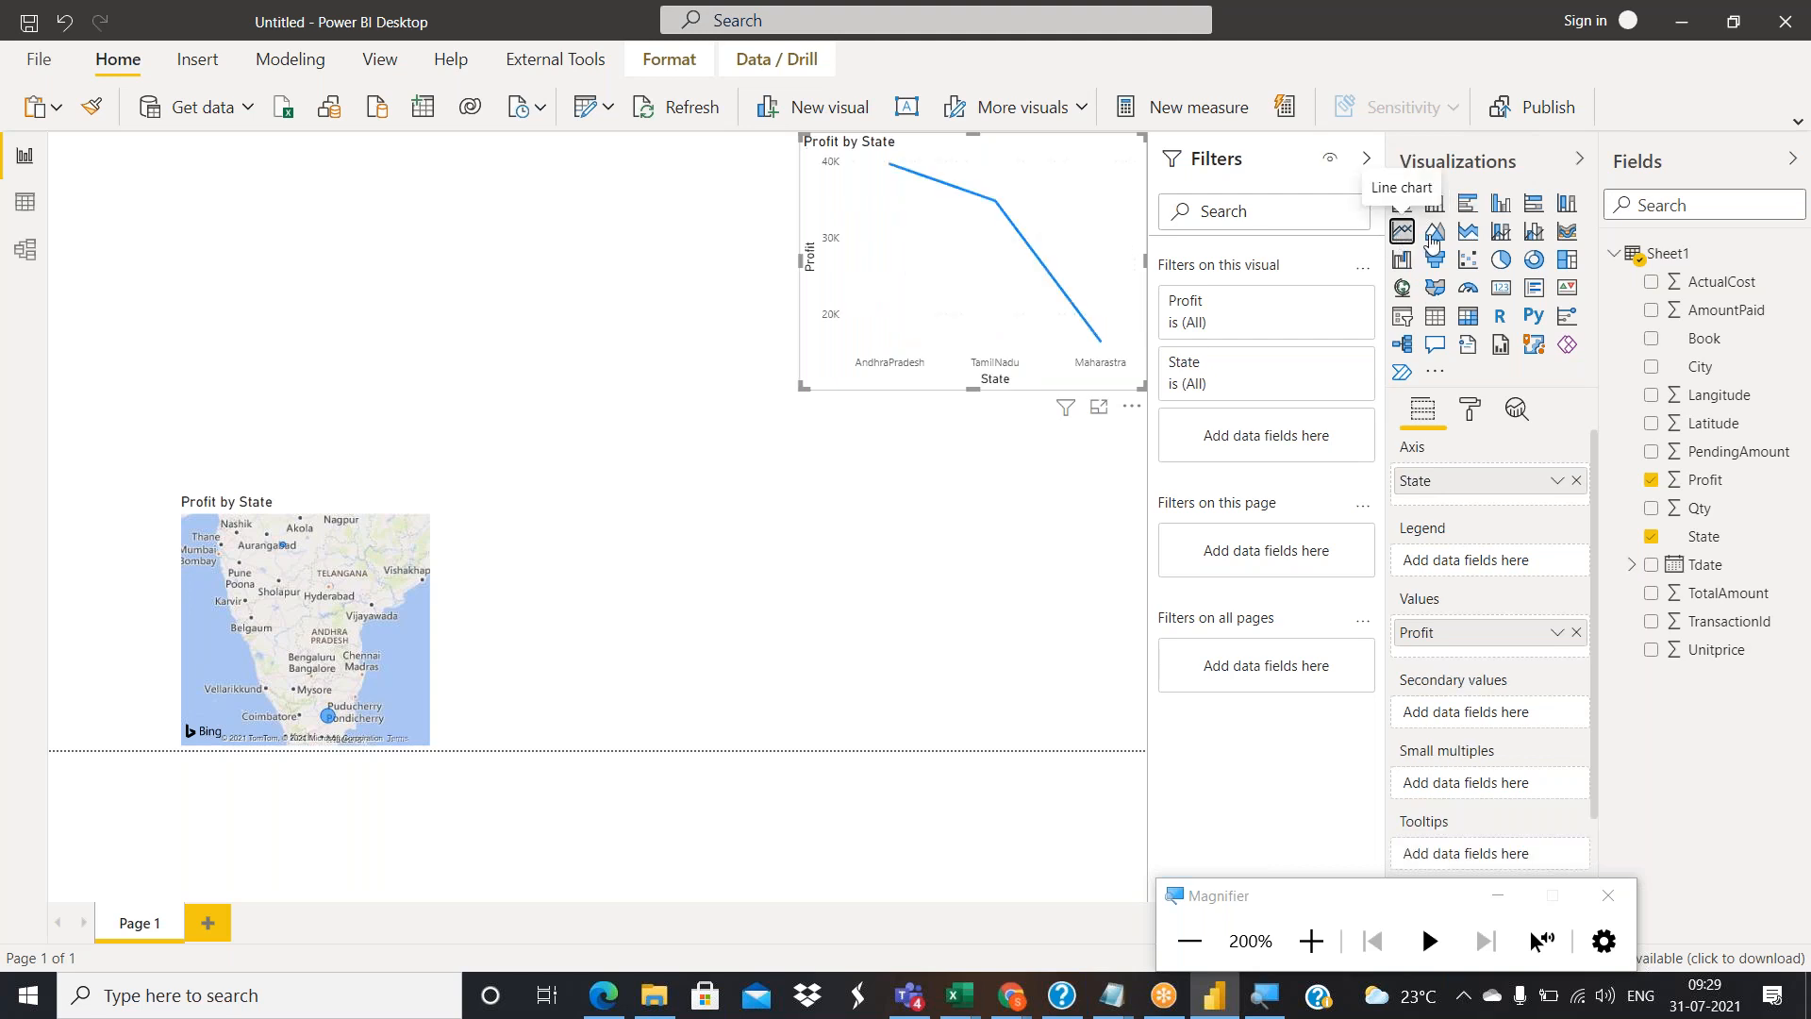
left_click(1436, 233)
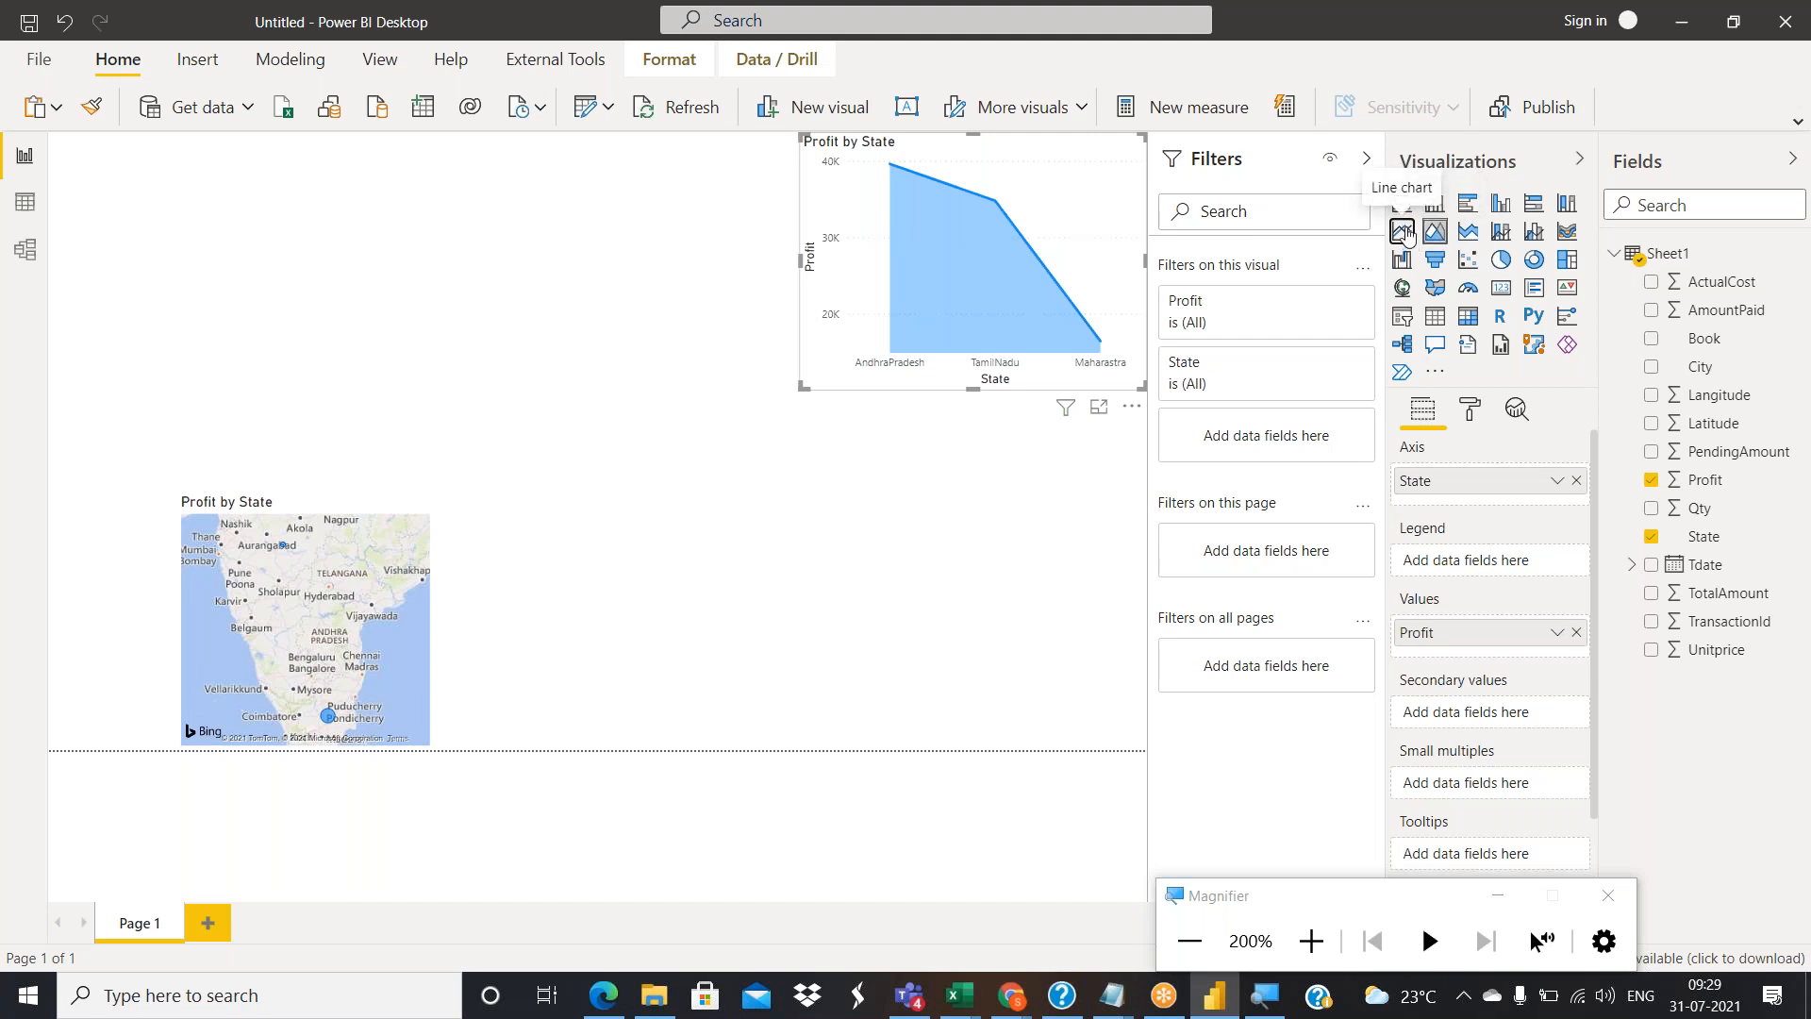
left_click(1403, 233)
left_click(1468, 236)
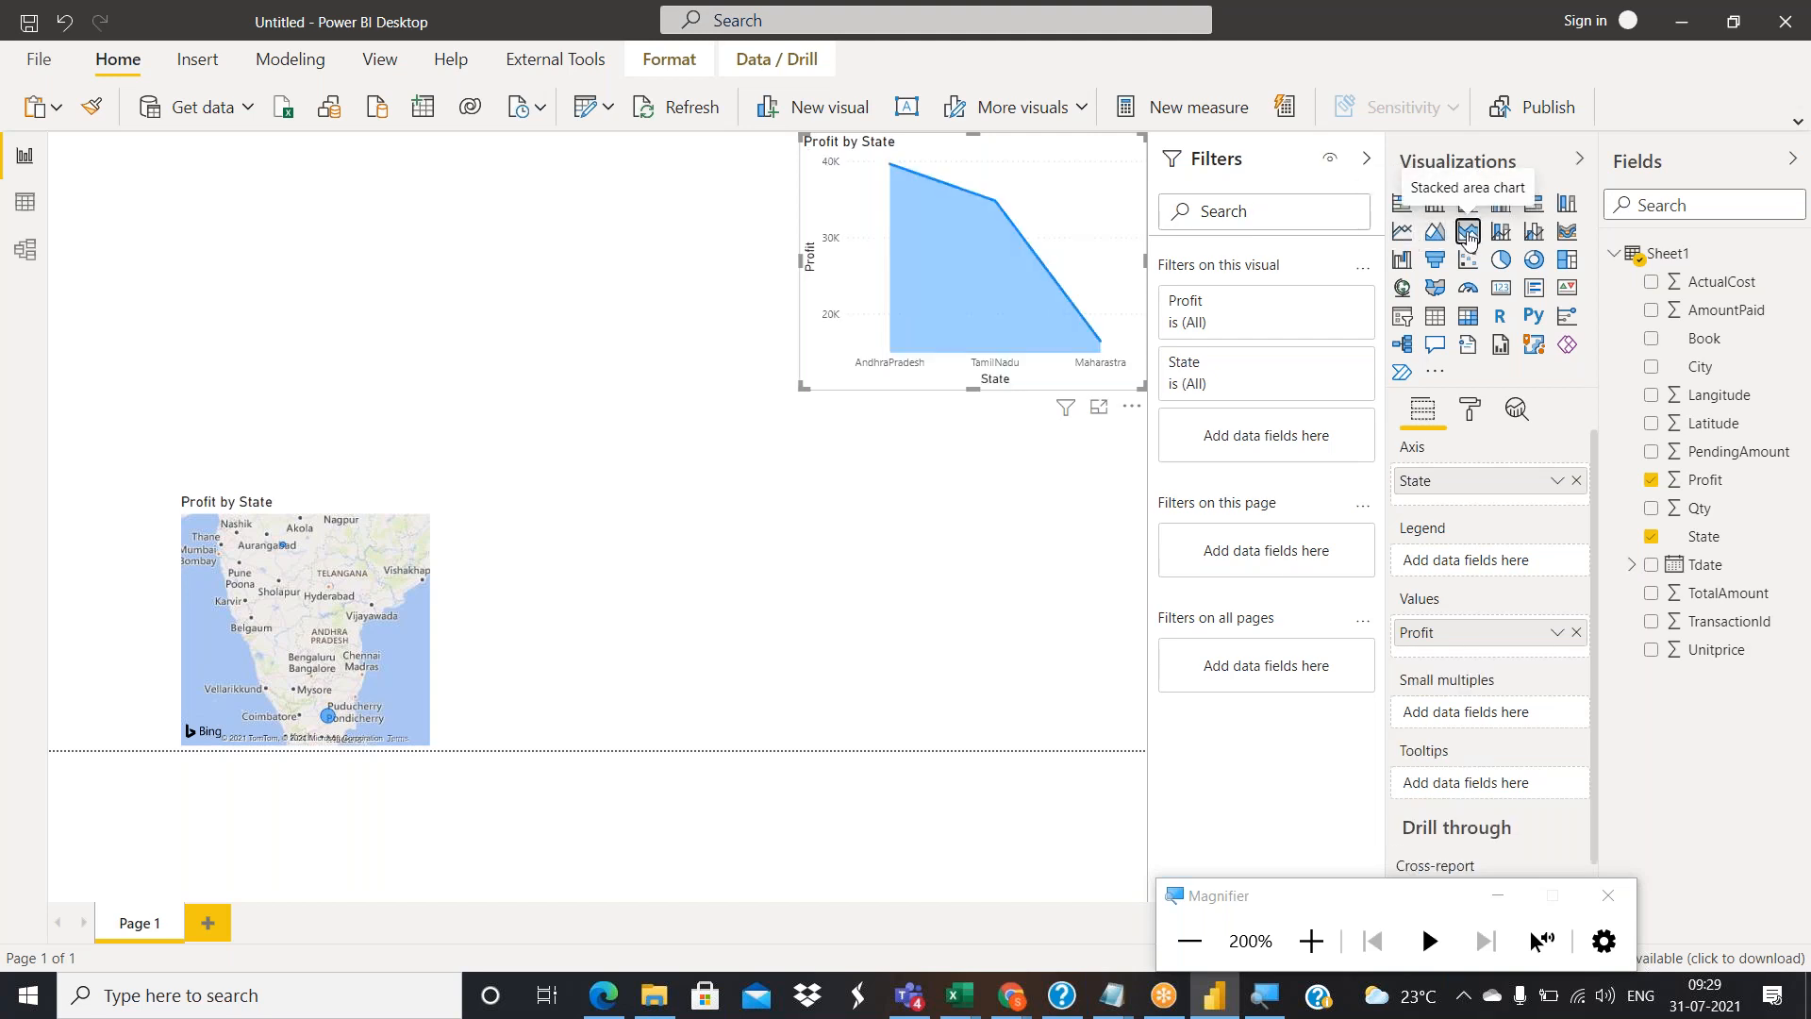
left_click(1441, 240)
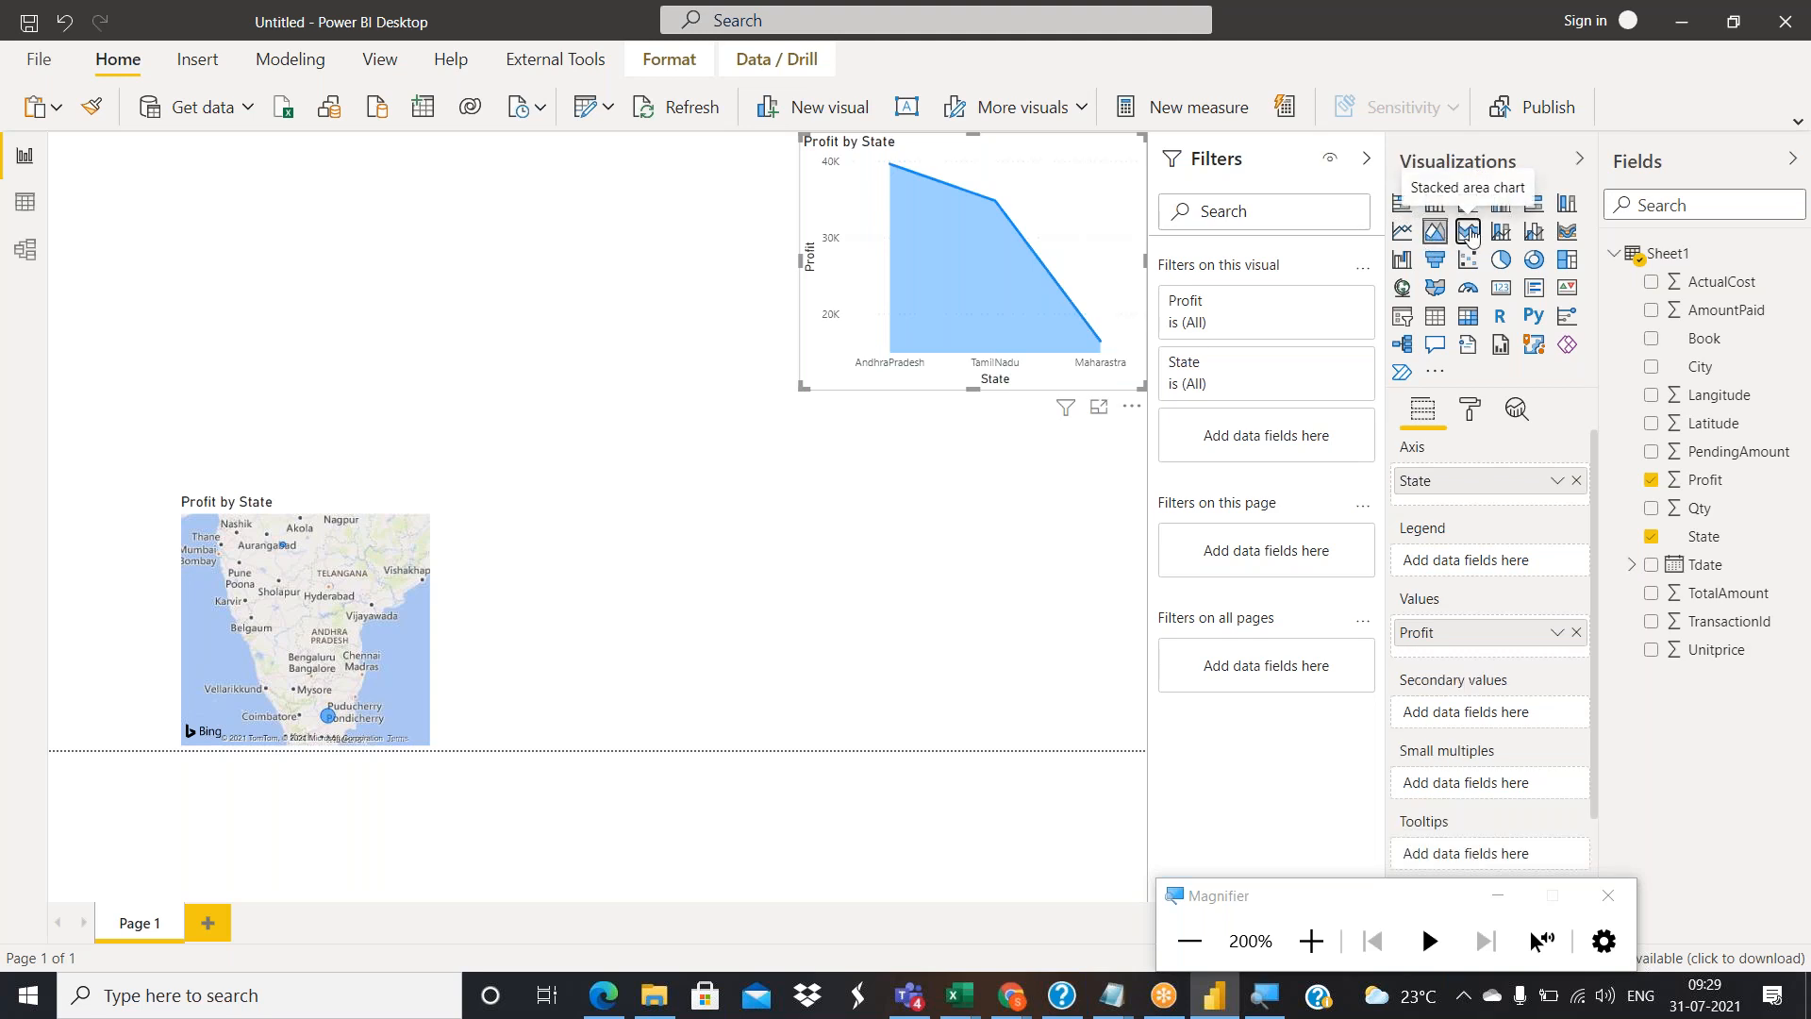
Compare the Profit by State chart as stacked area, line, area and line-and-stacked-column charts, ending with line and clustered column.
left_click(1470, 234)
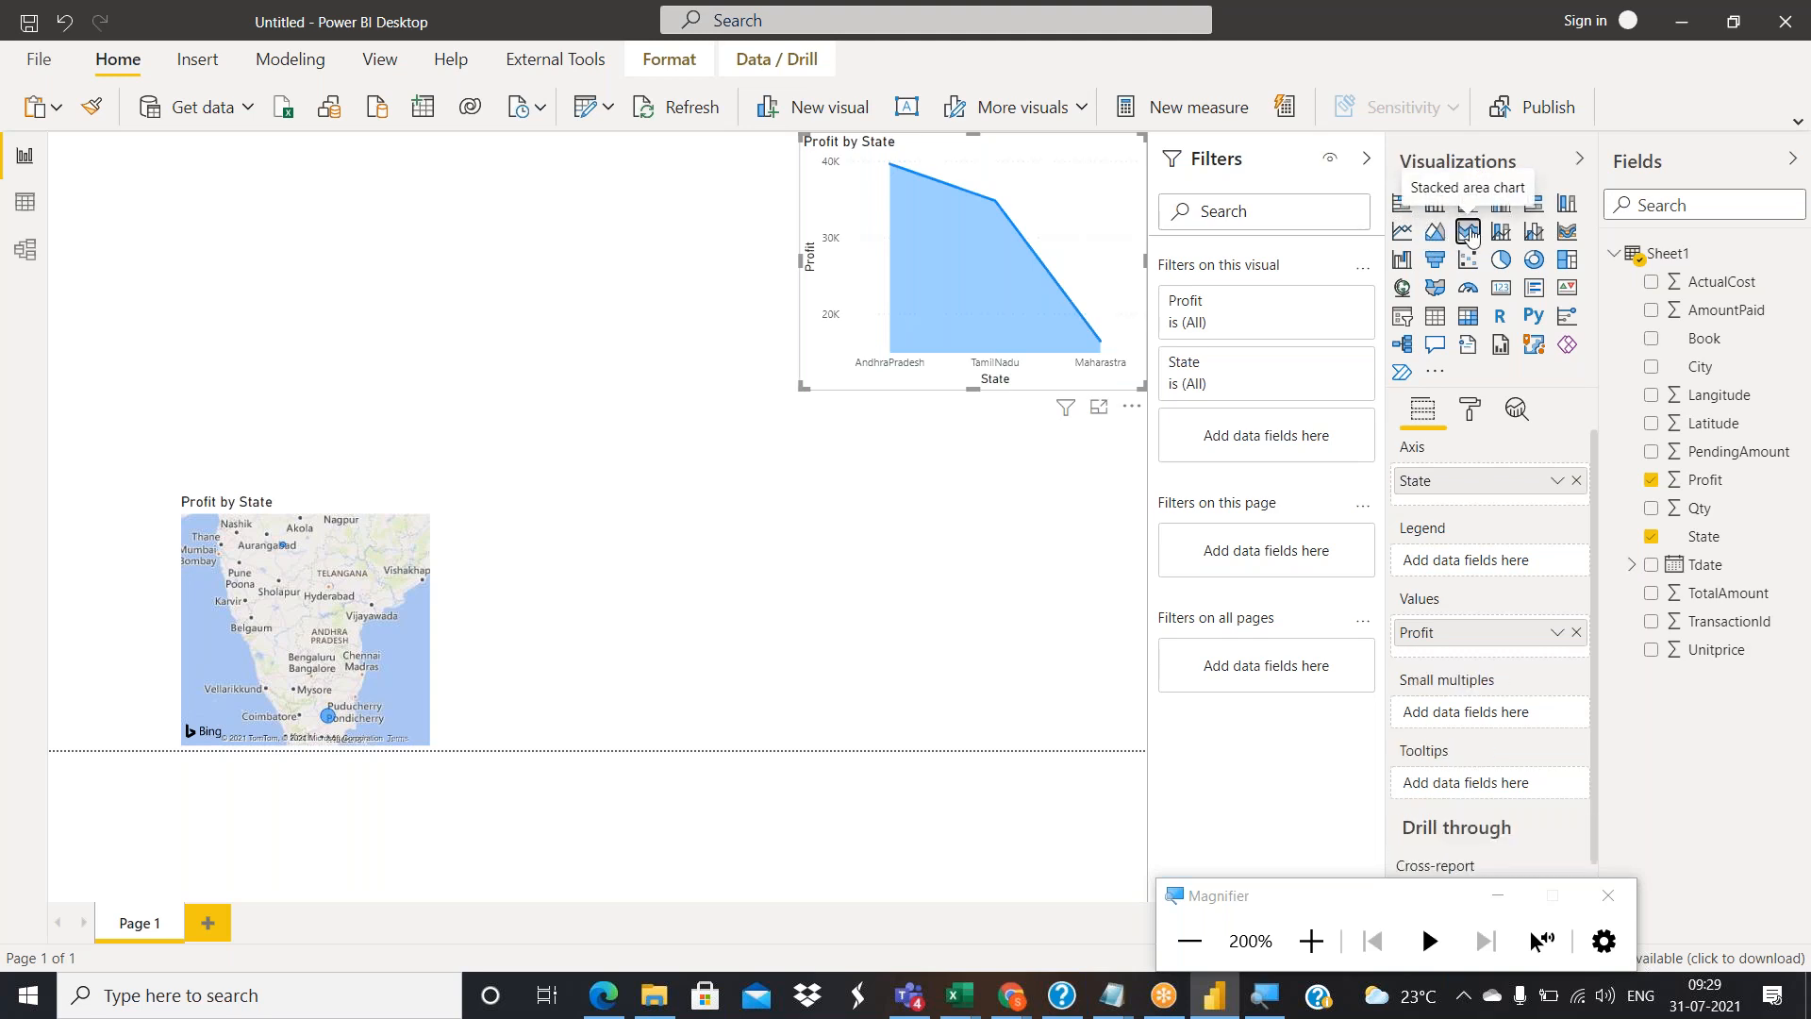
left_click(1402, 231)
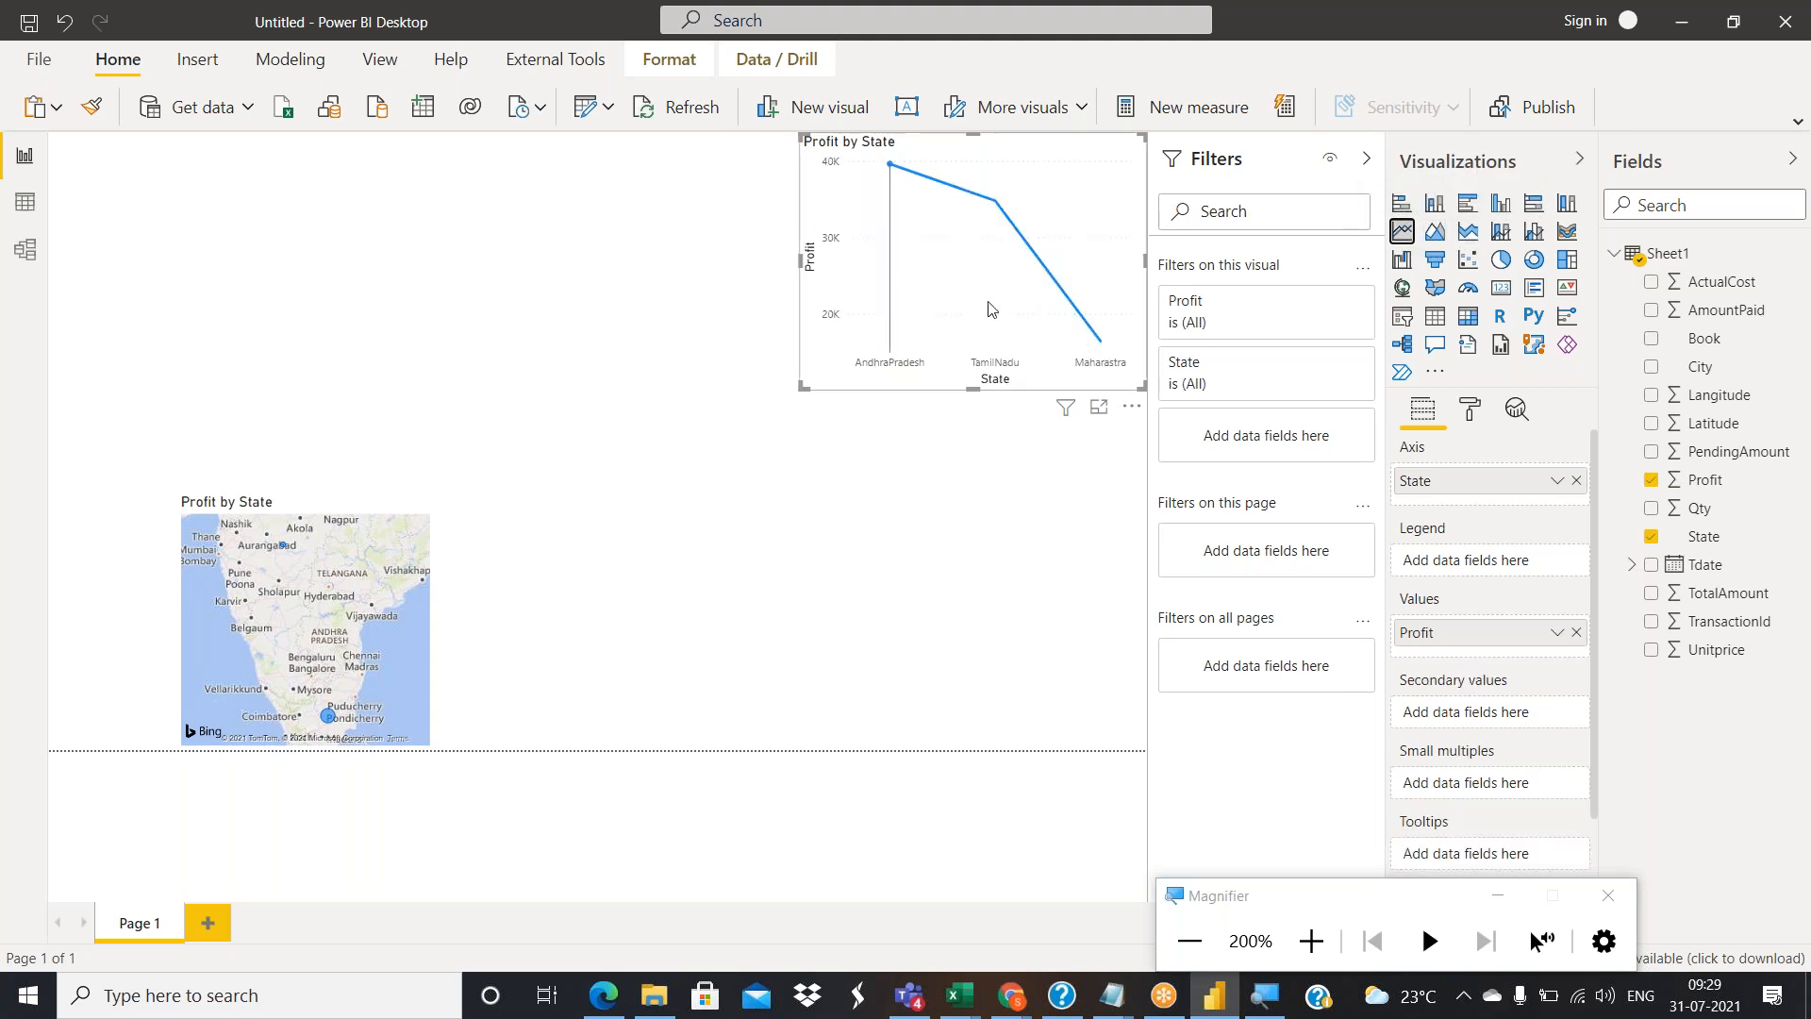
left_click(1433, 233)
left_click(1473, 233)
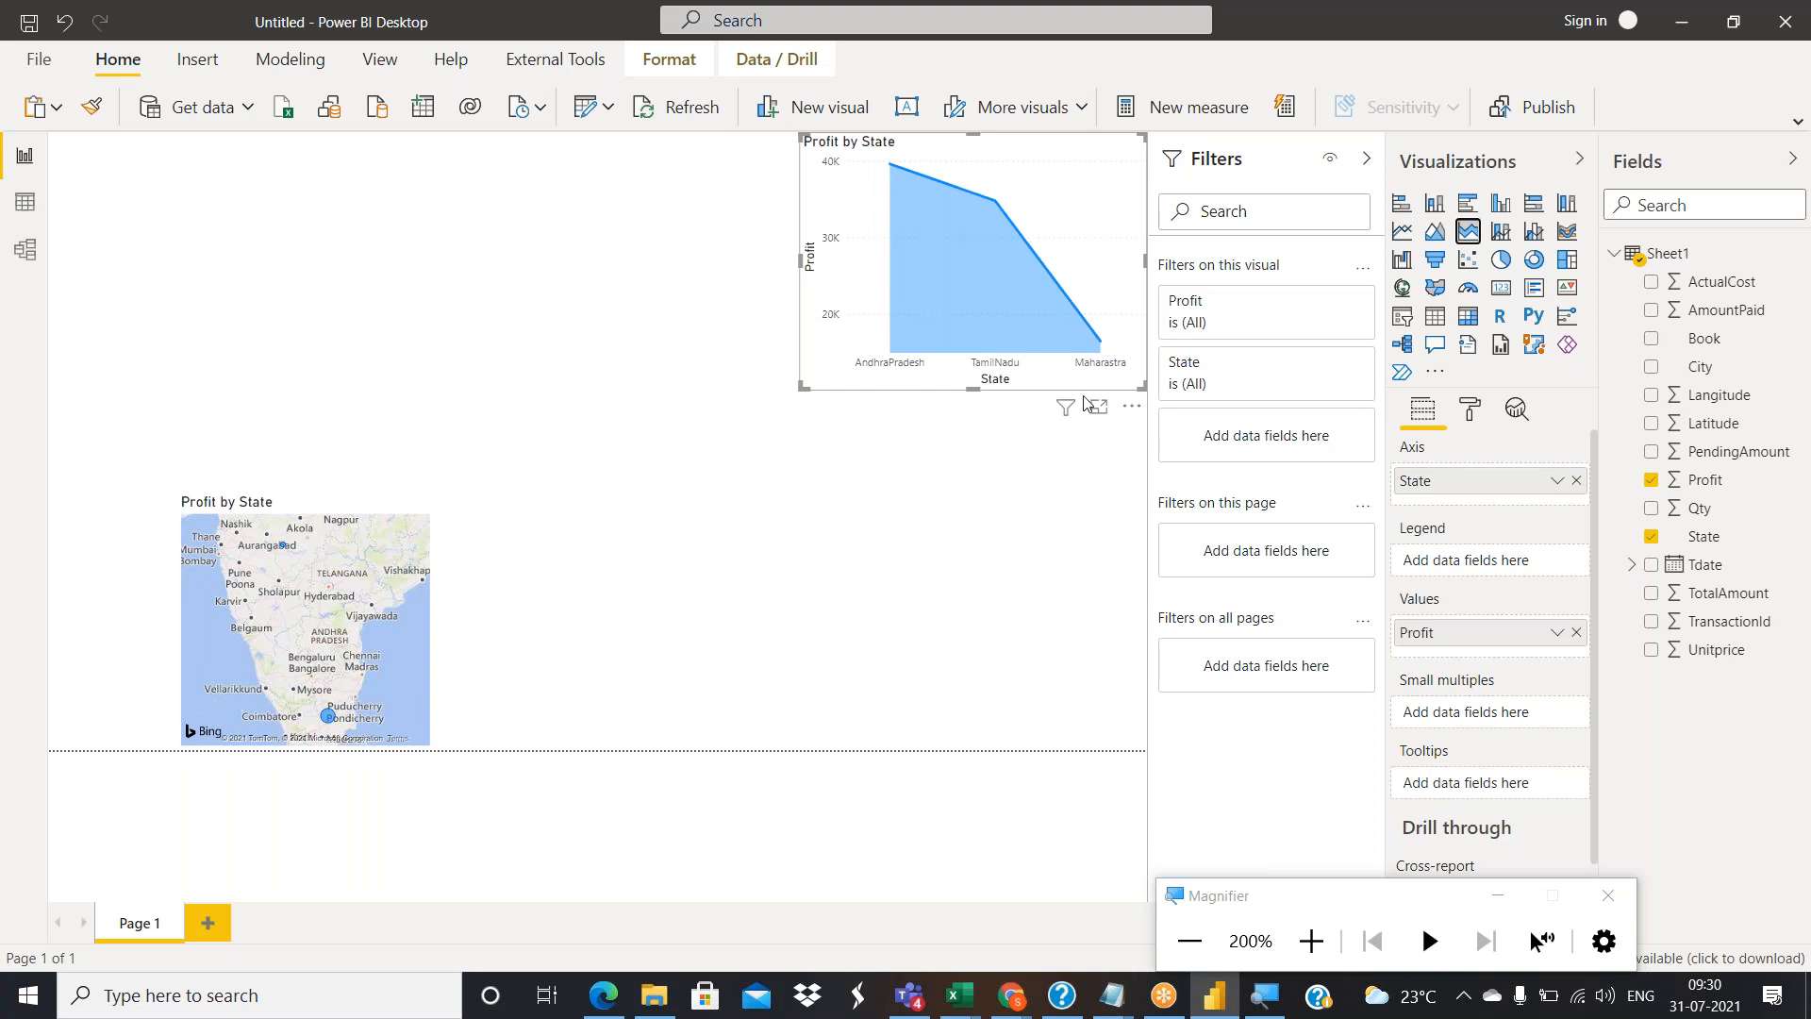
left_click(1501, 232)
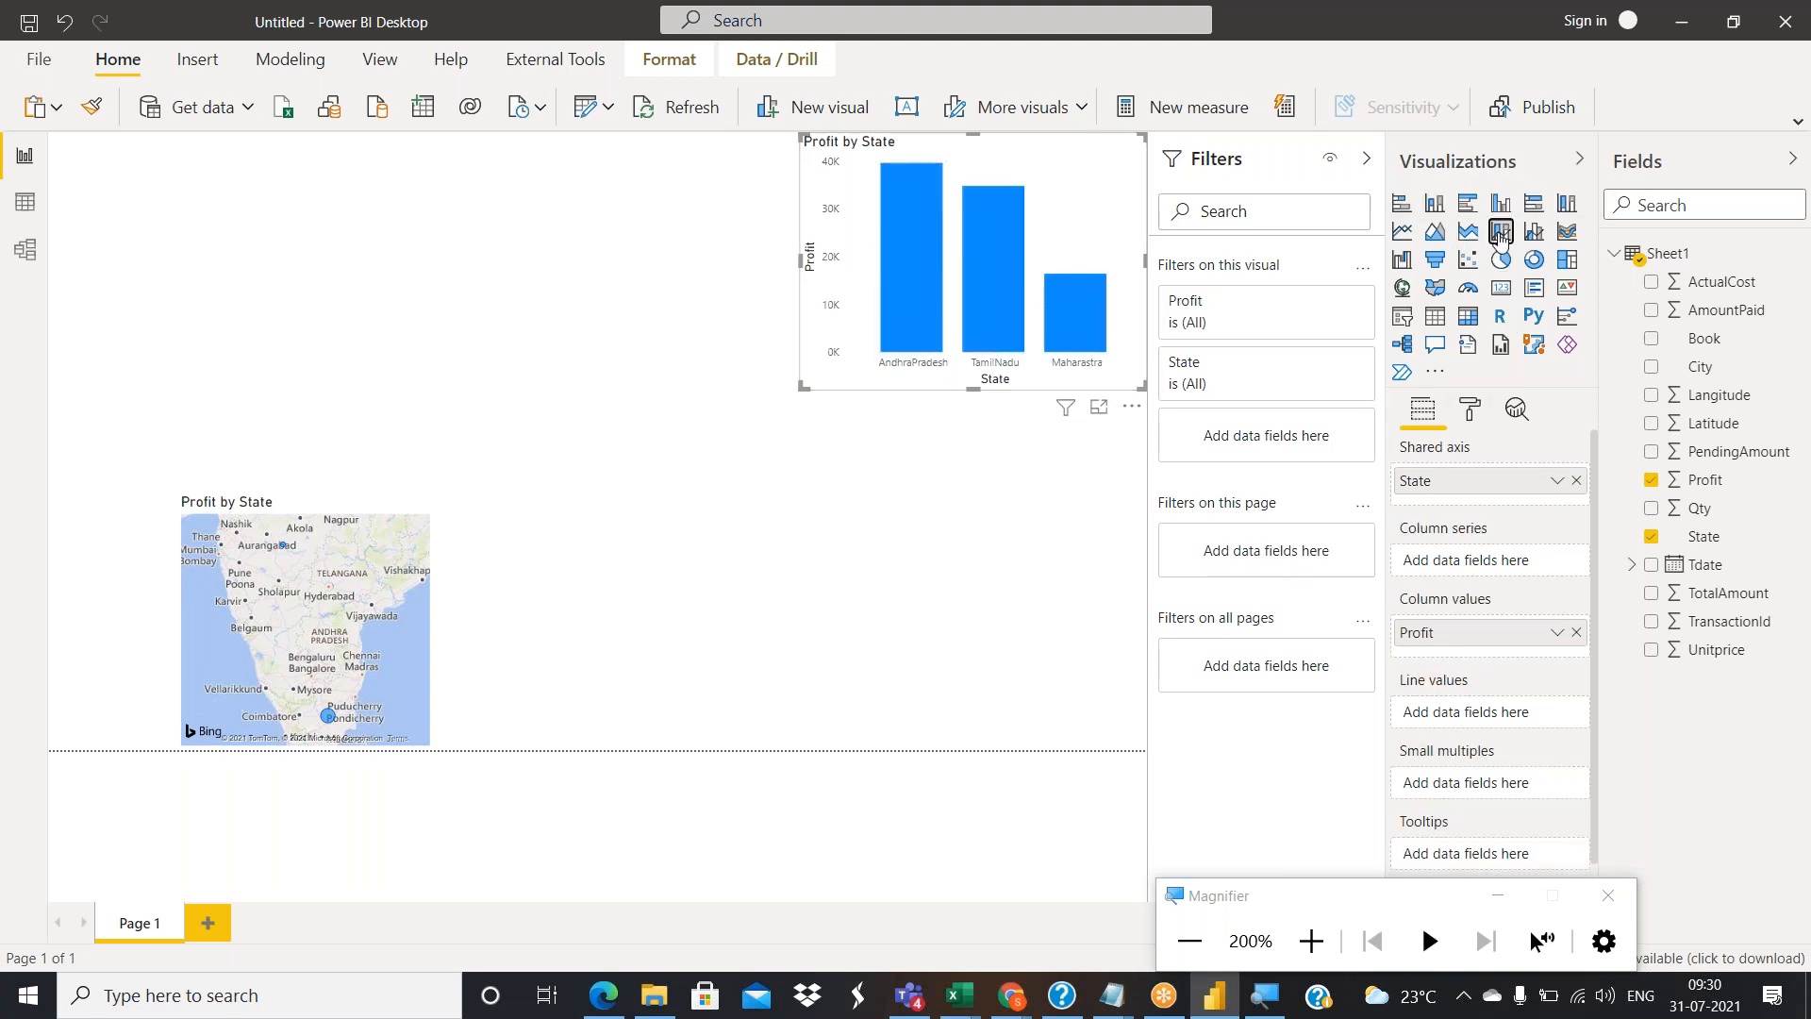
left_click(1541, 240)
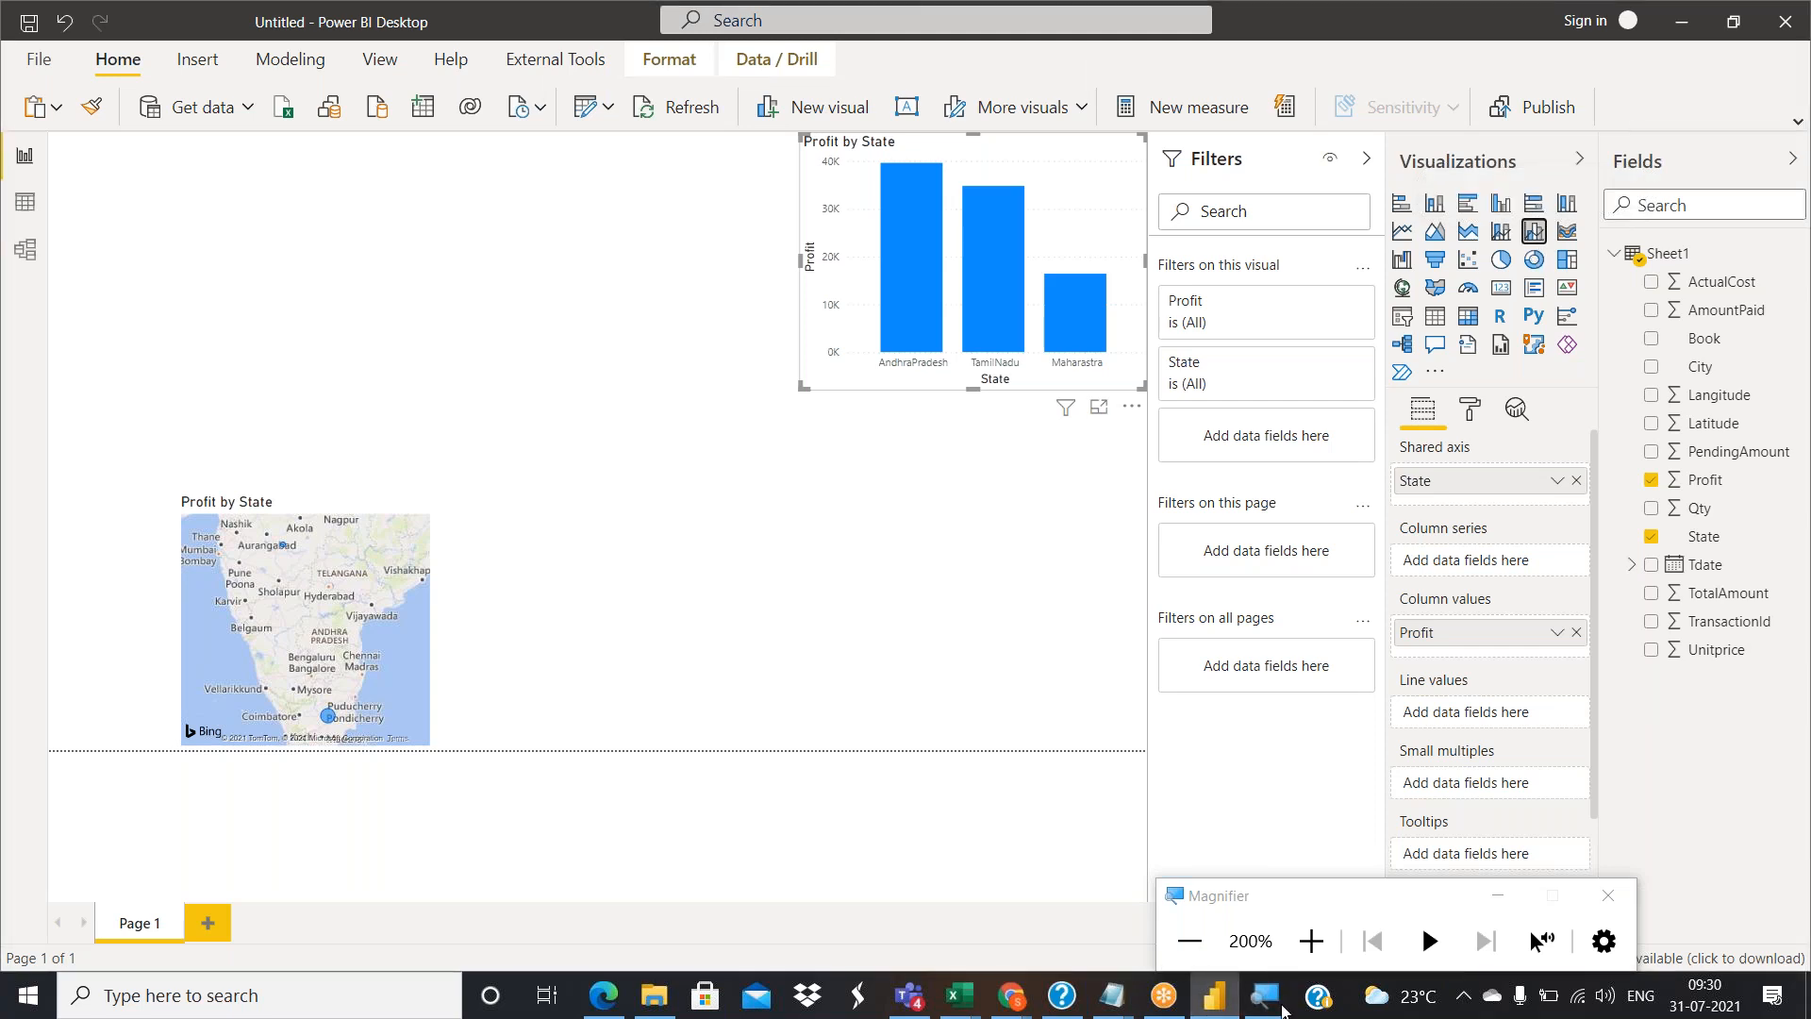
Switch to the untitled Notepad notes and add the line "when we use 2 dimensions" after a blank line.
mouse_move(1112, 995)
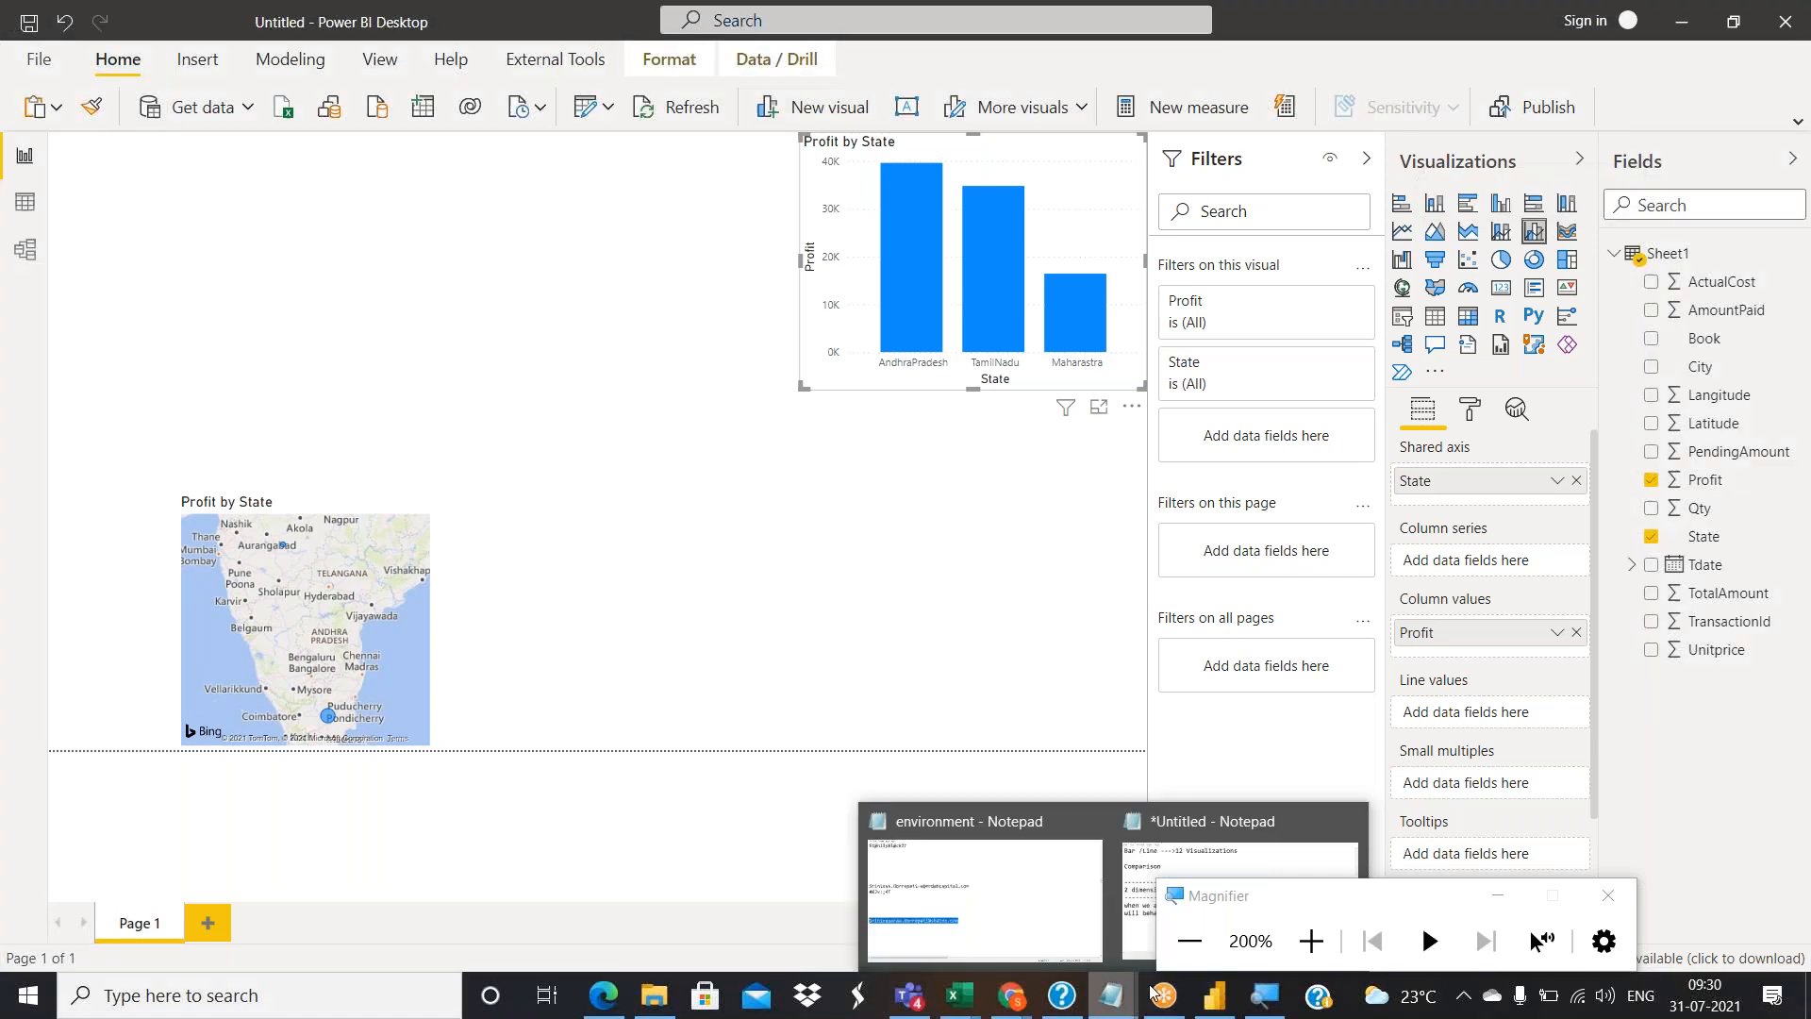
left_click(1169, 851)
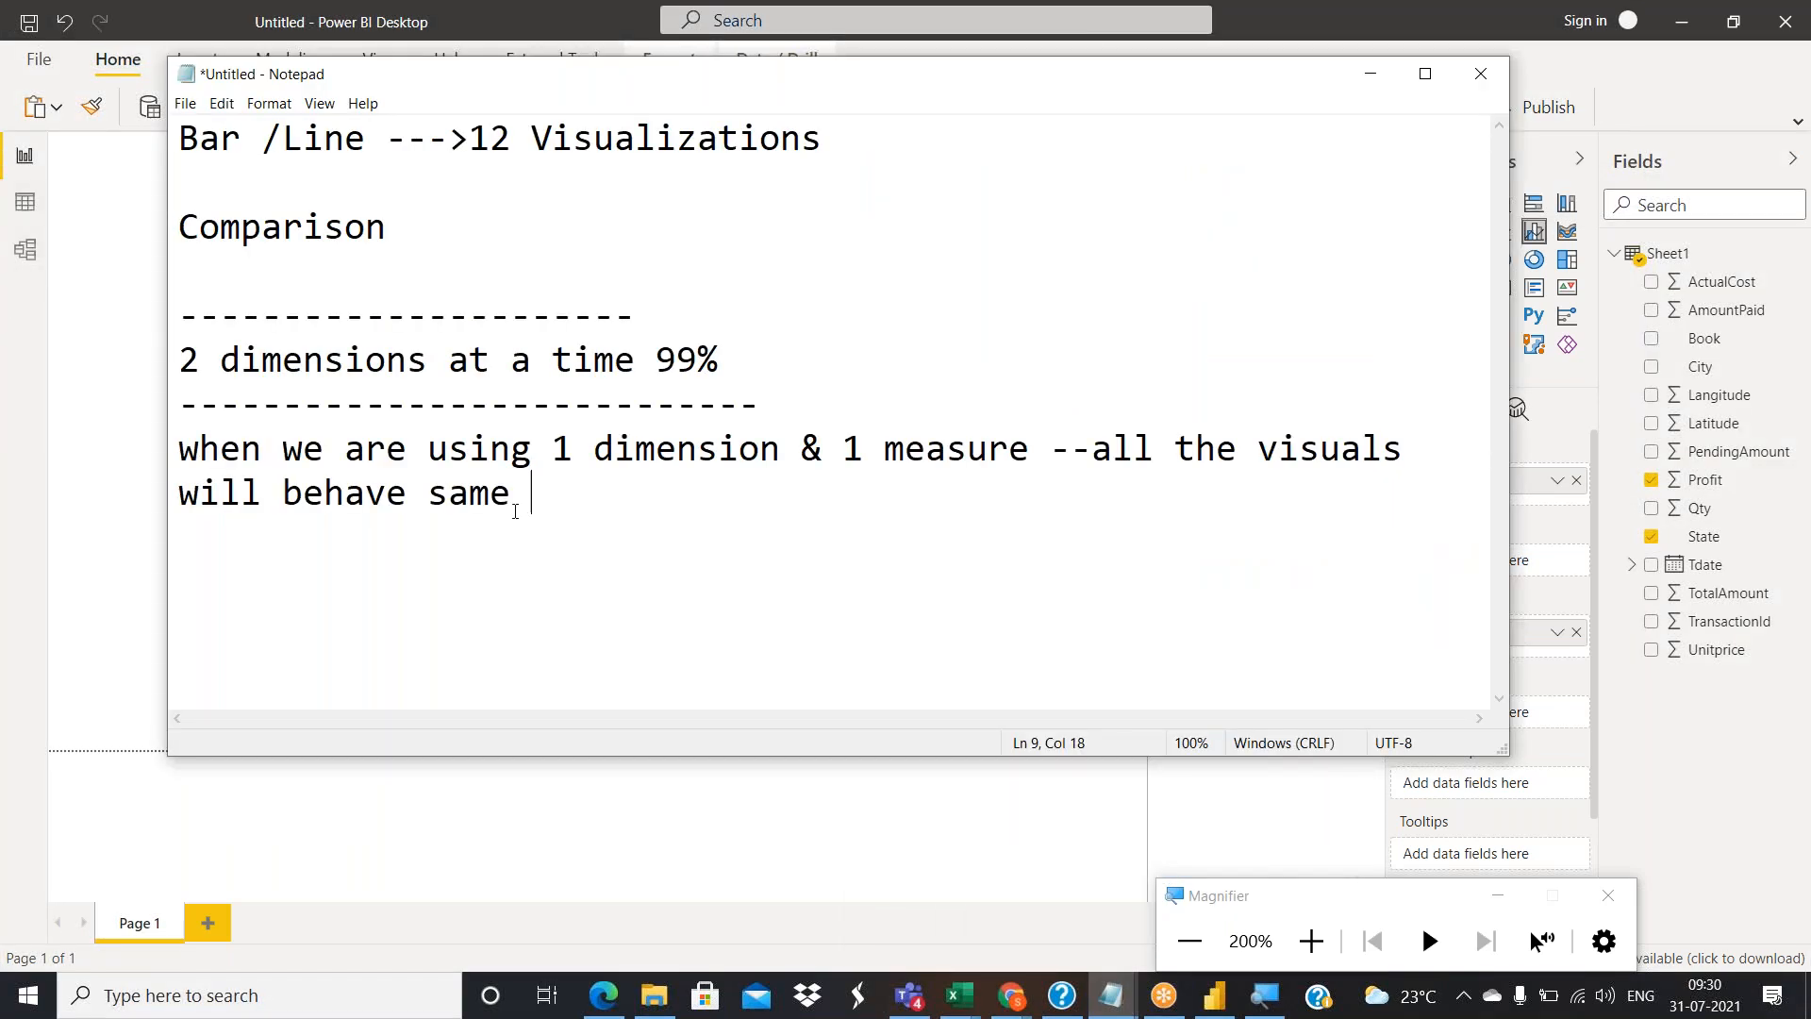
key("Return")
key("Return")
type("when ")
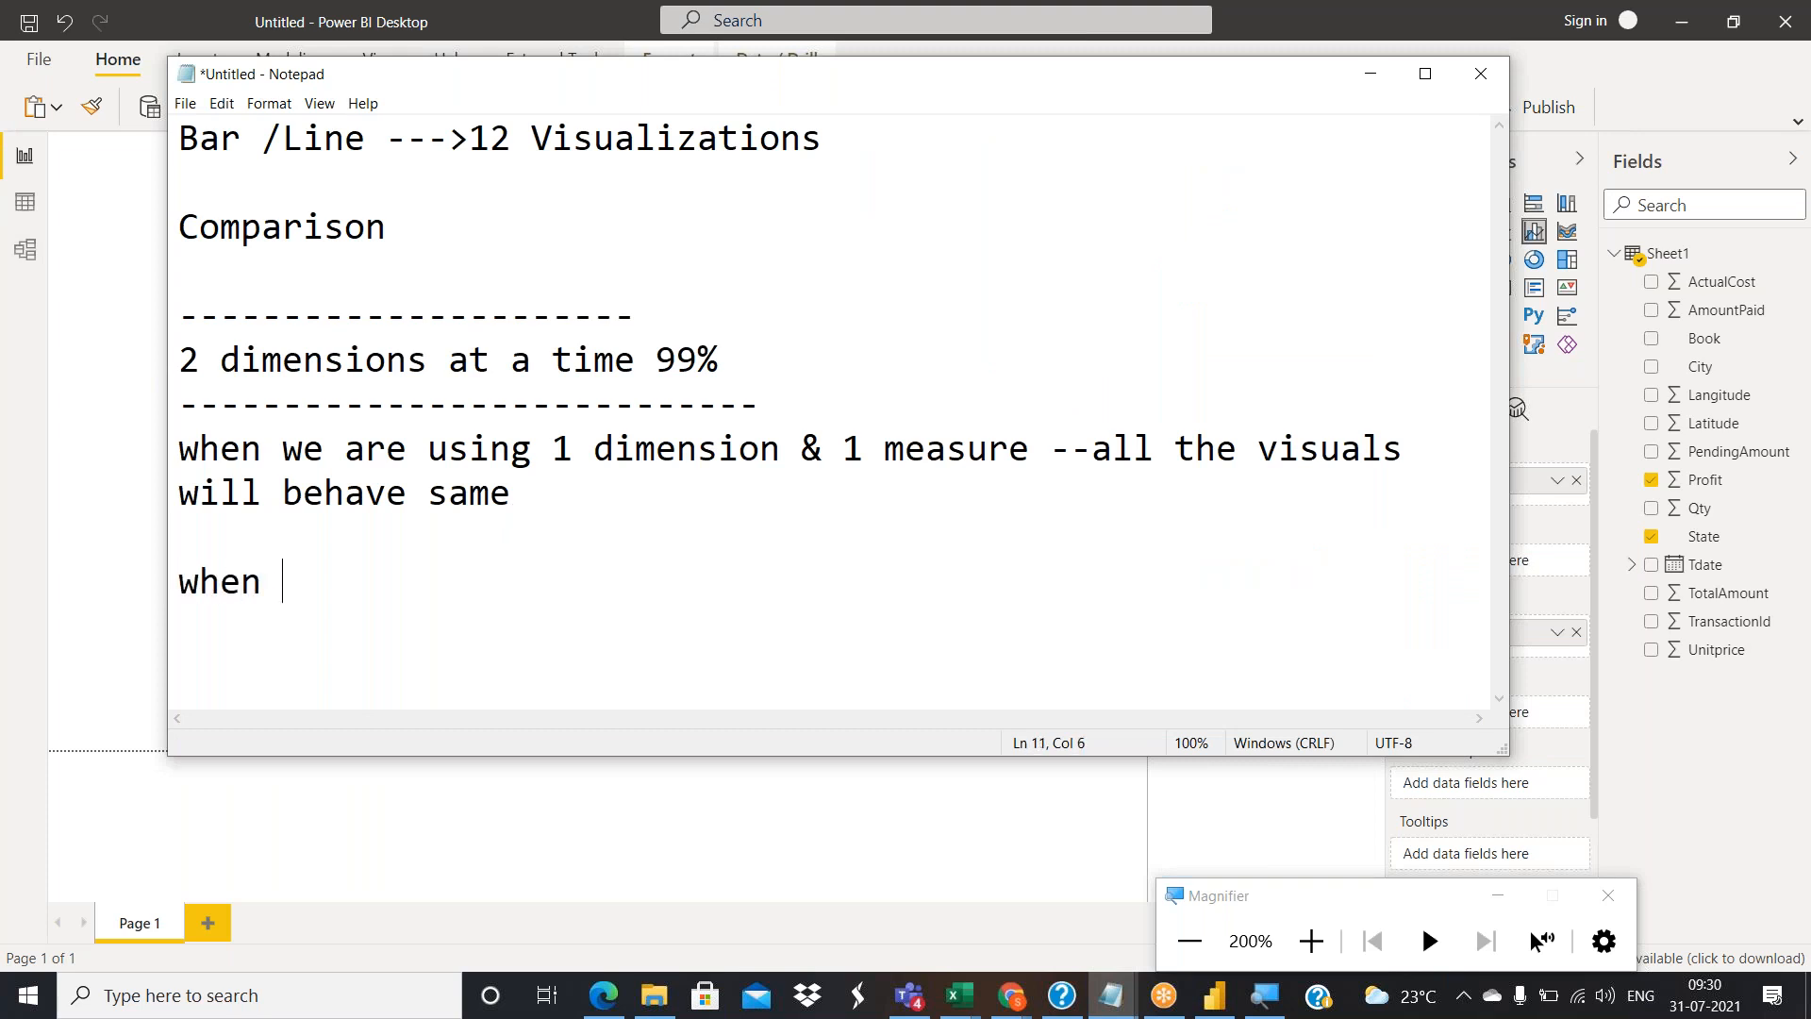
type("we use 2 dimensions")
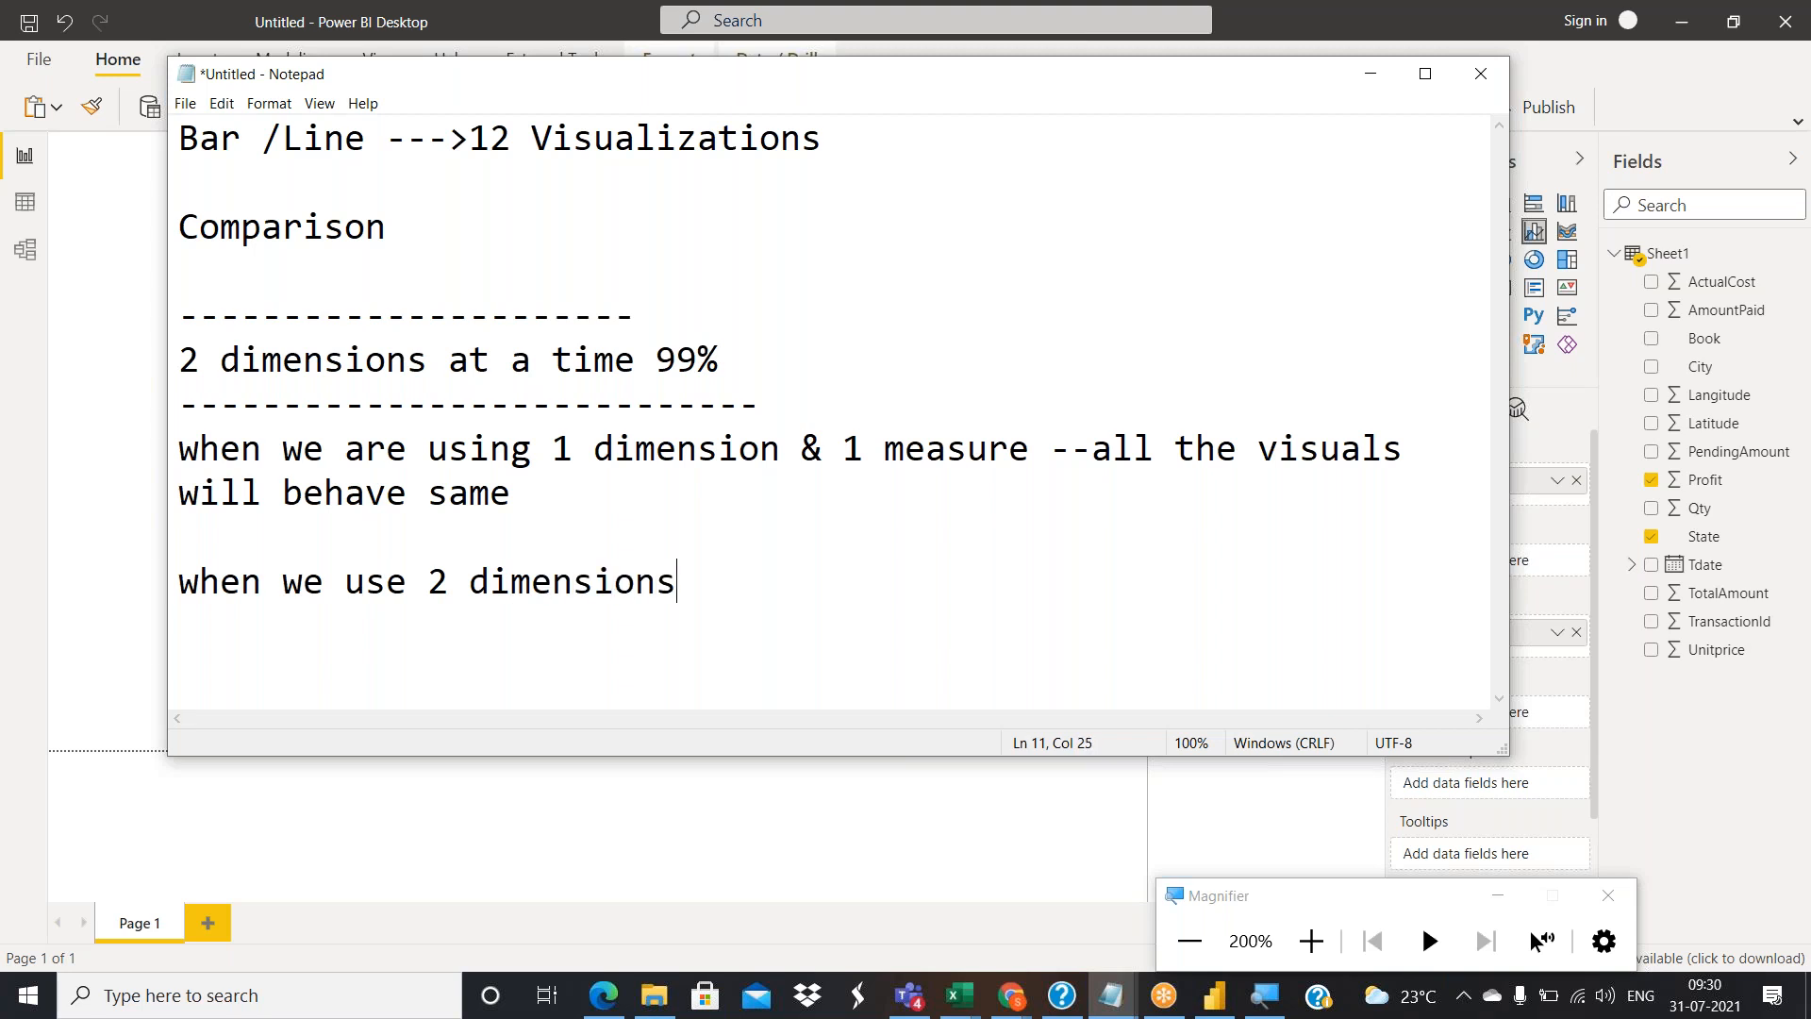
Add the line "we have two types of visuals" below the 2 dimensions note, with blank lines around it.
key("Return")
key("Return")
type("we have two tu")
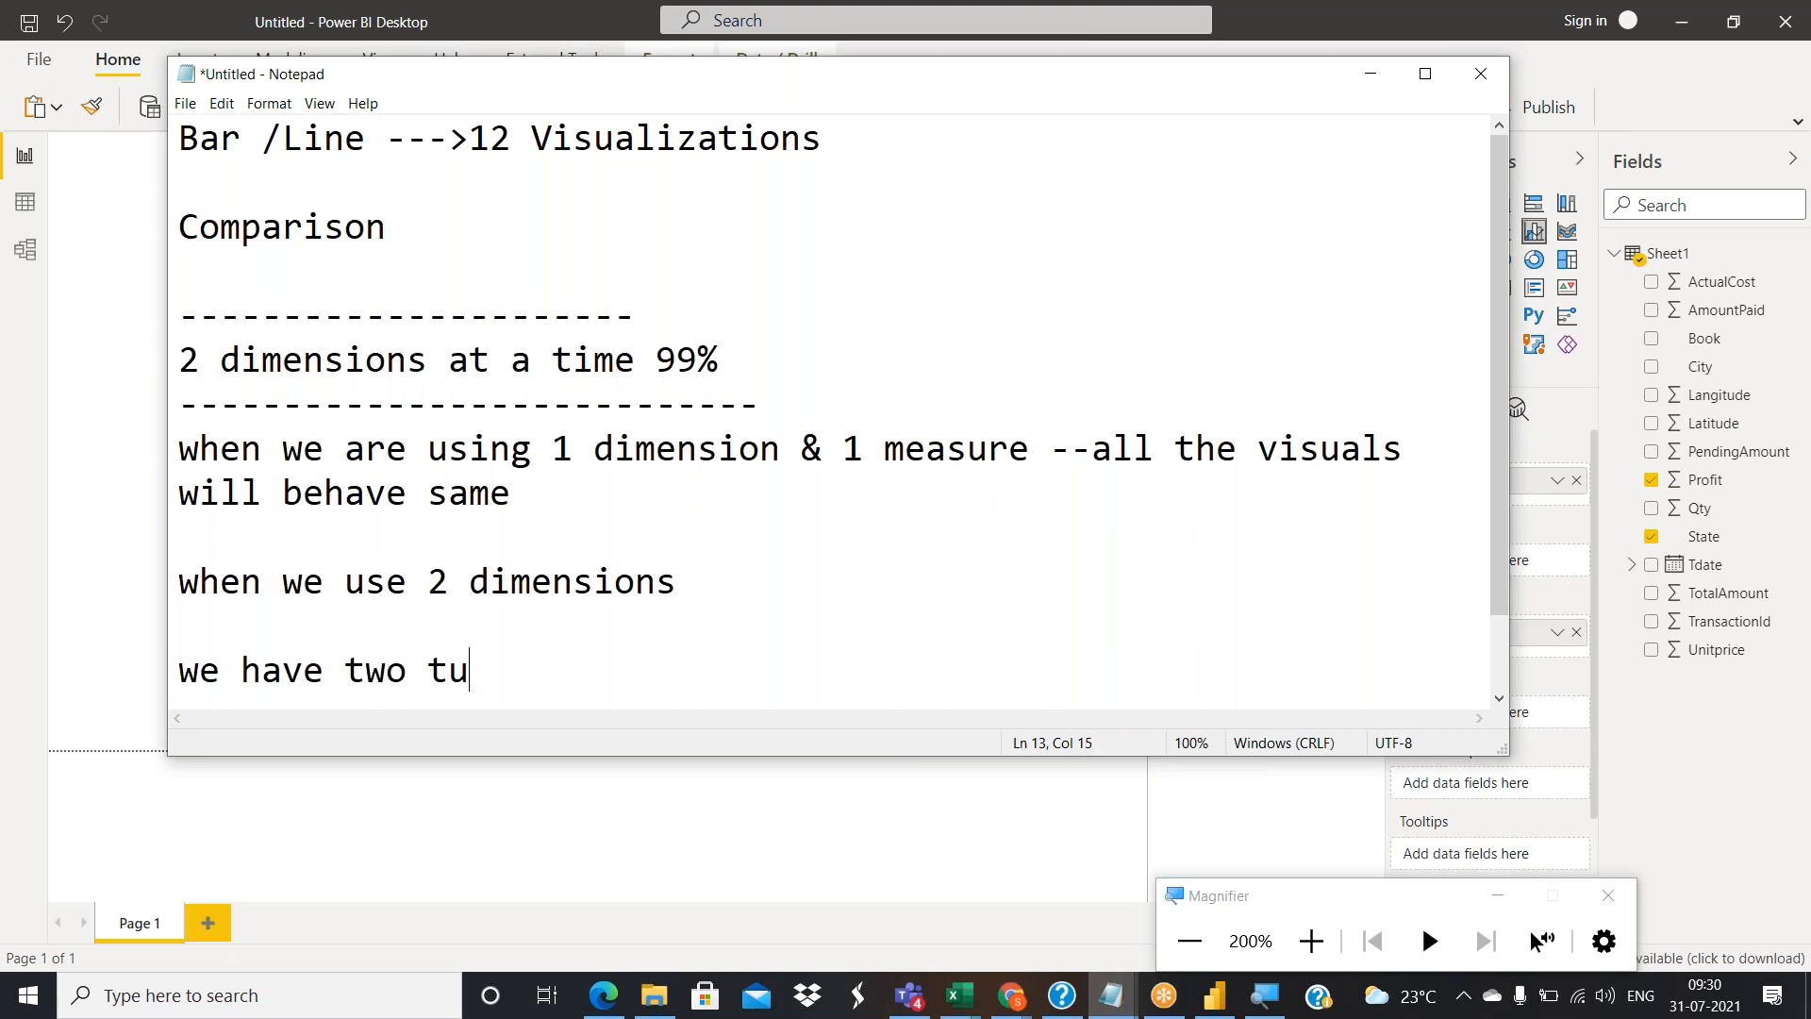
key("BackSpace")
type("ypes")
type(" of visuals")
key("Return")
key("Return")
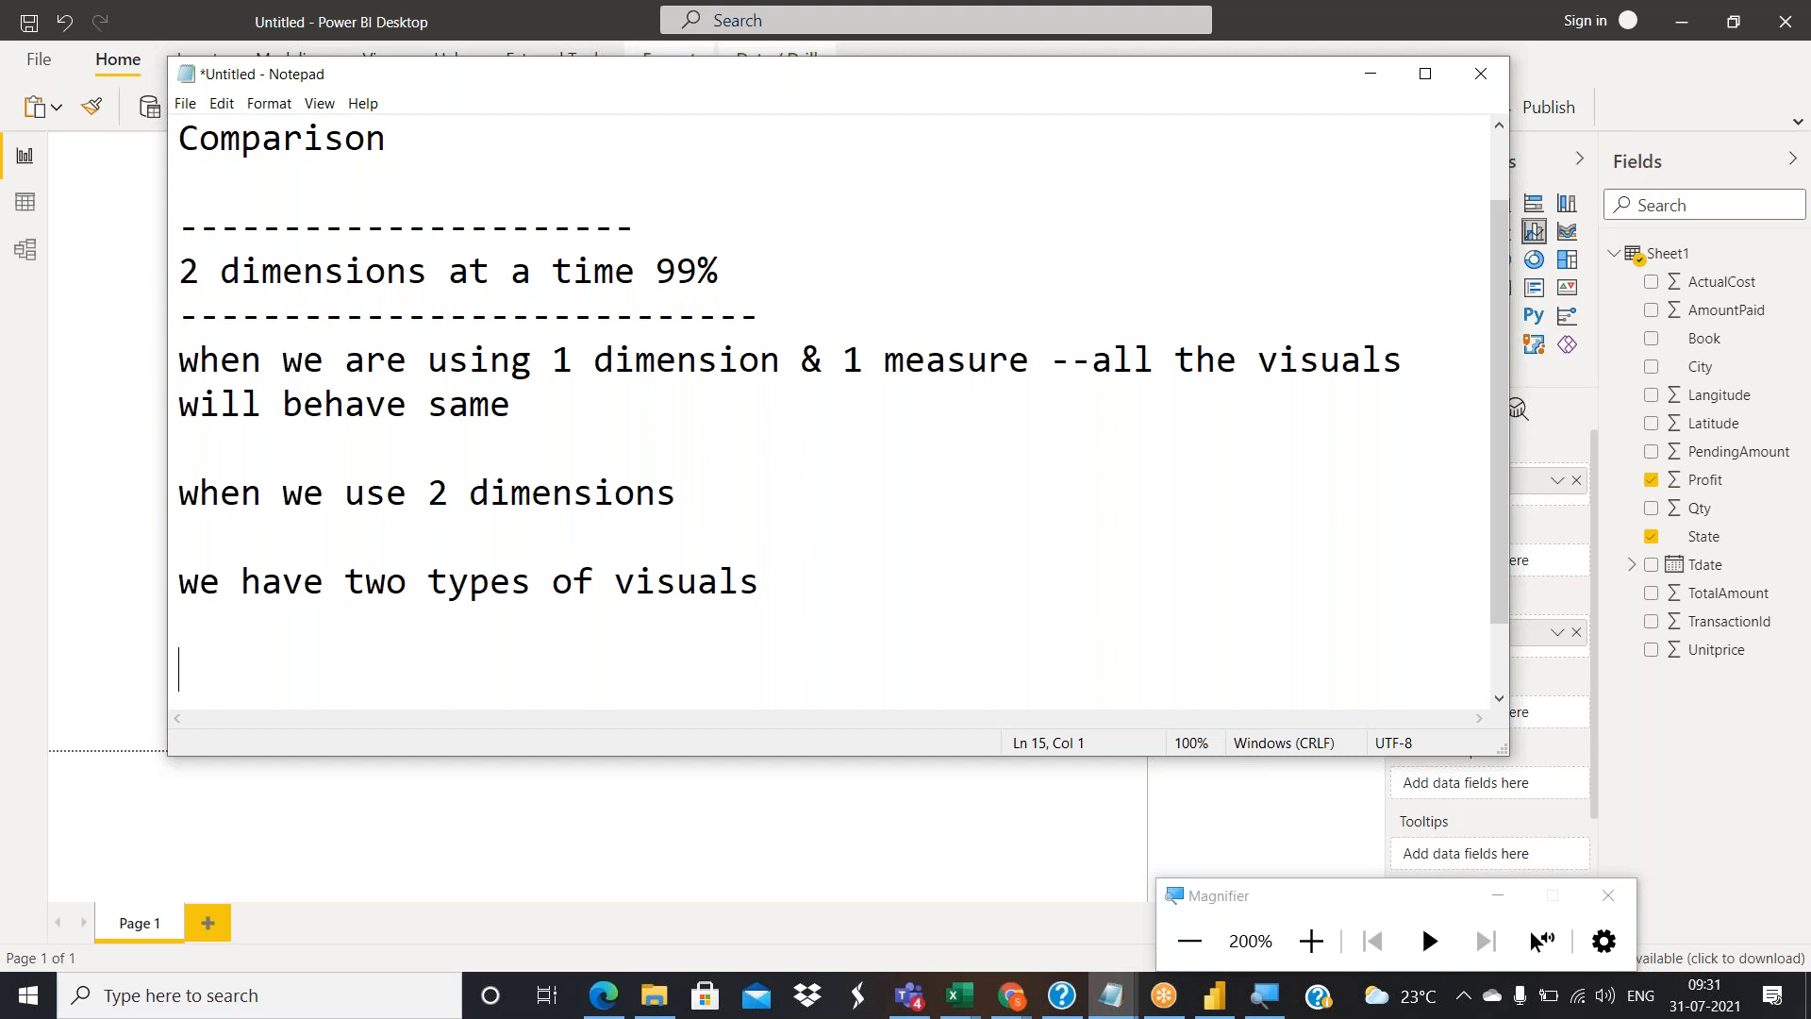
List the two visual types as "1) Stacked" and "2) Clustered" on separate lines.
type("1) Stacked")
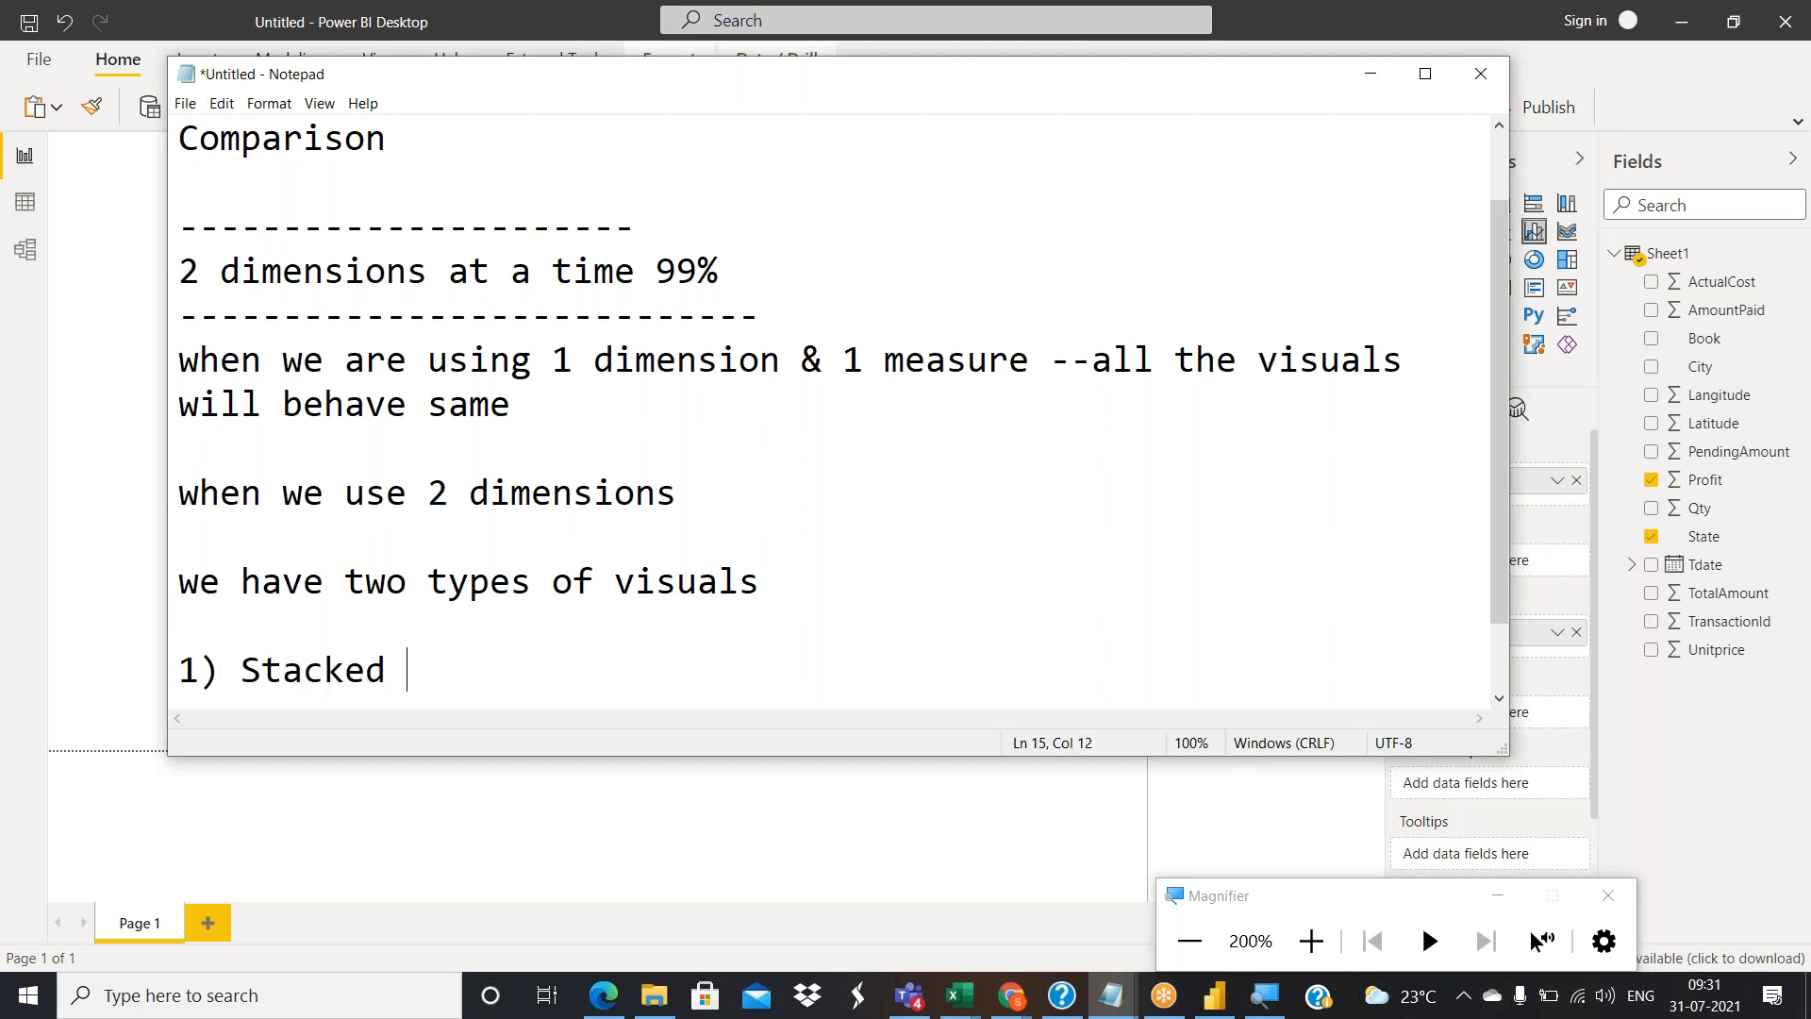
key("Return")
type("2)")
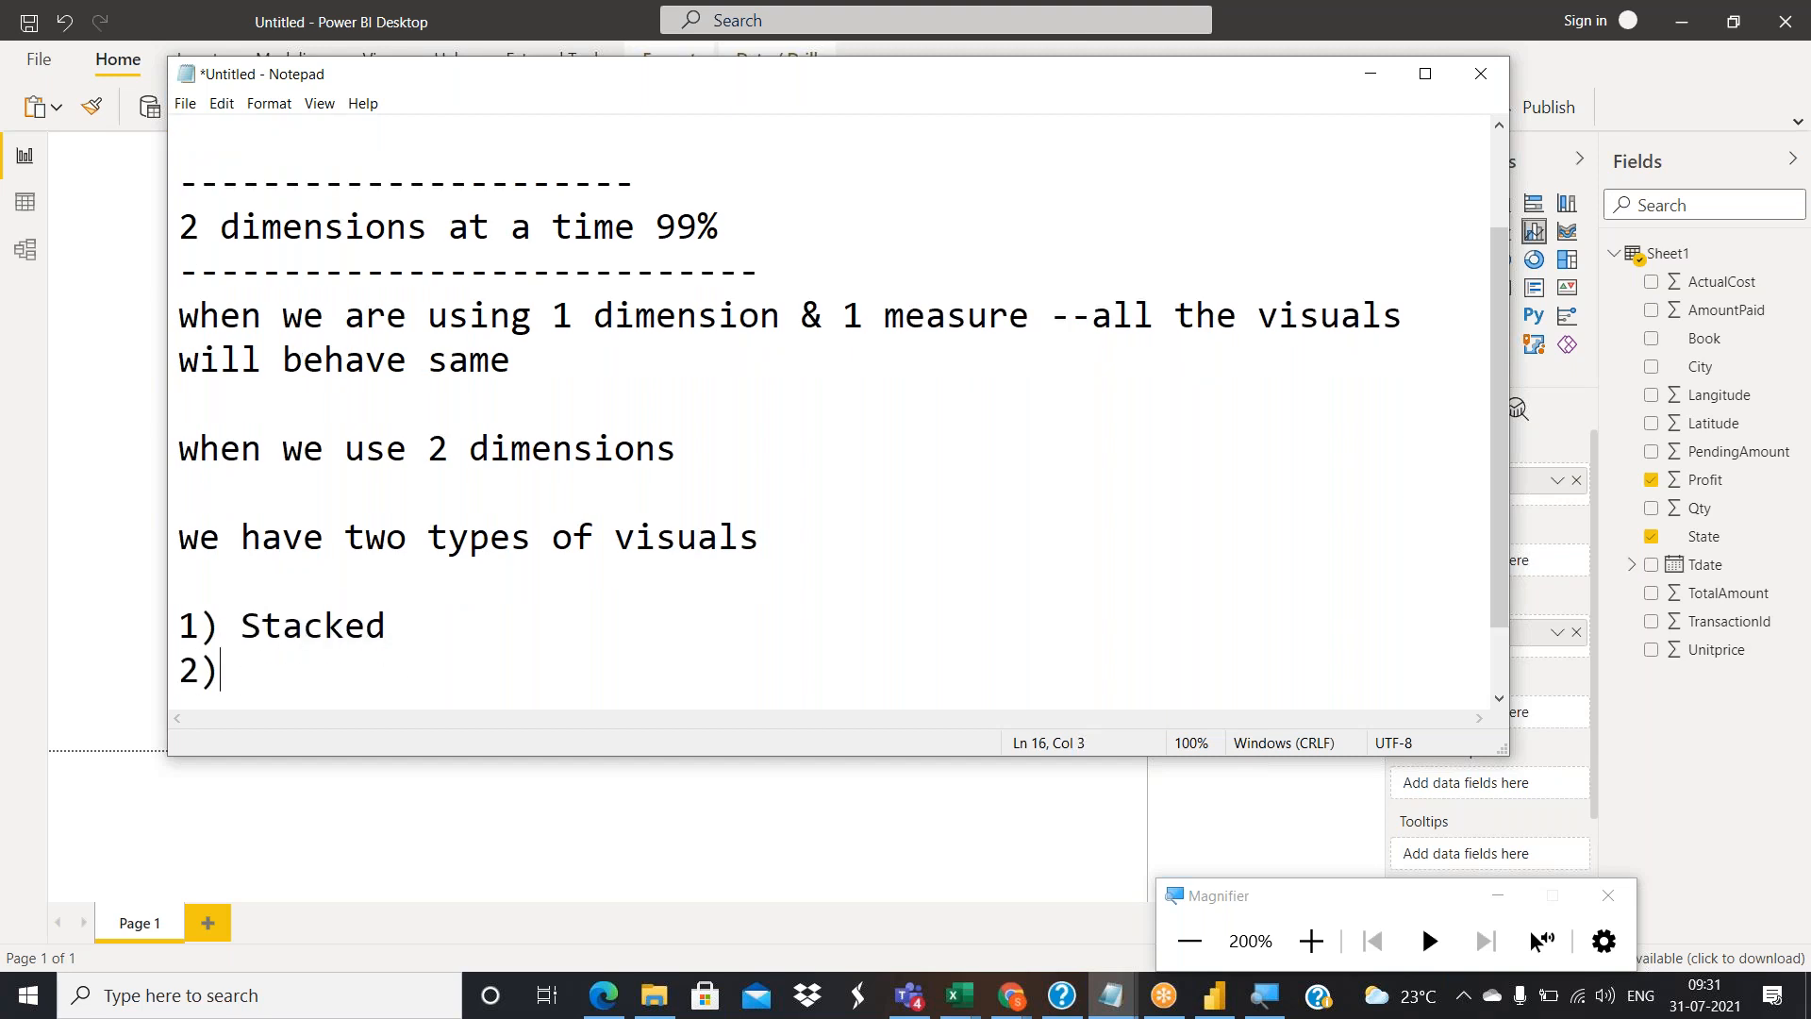
type(" Clustered")
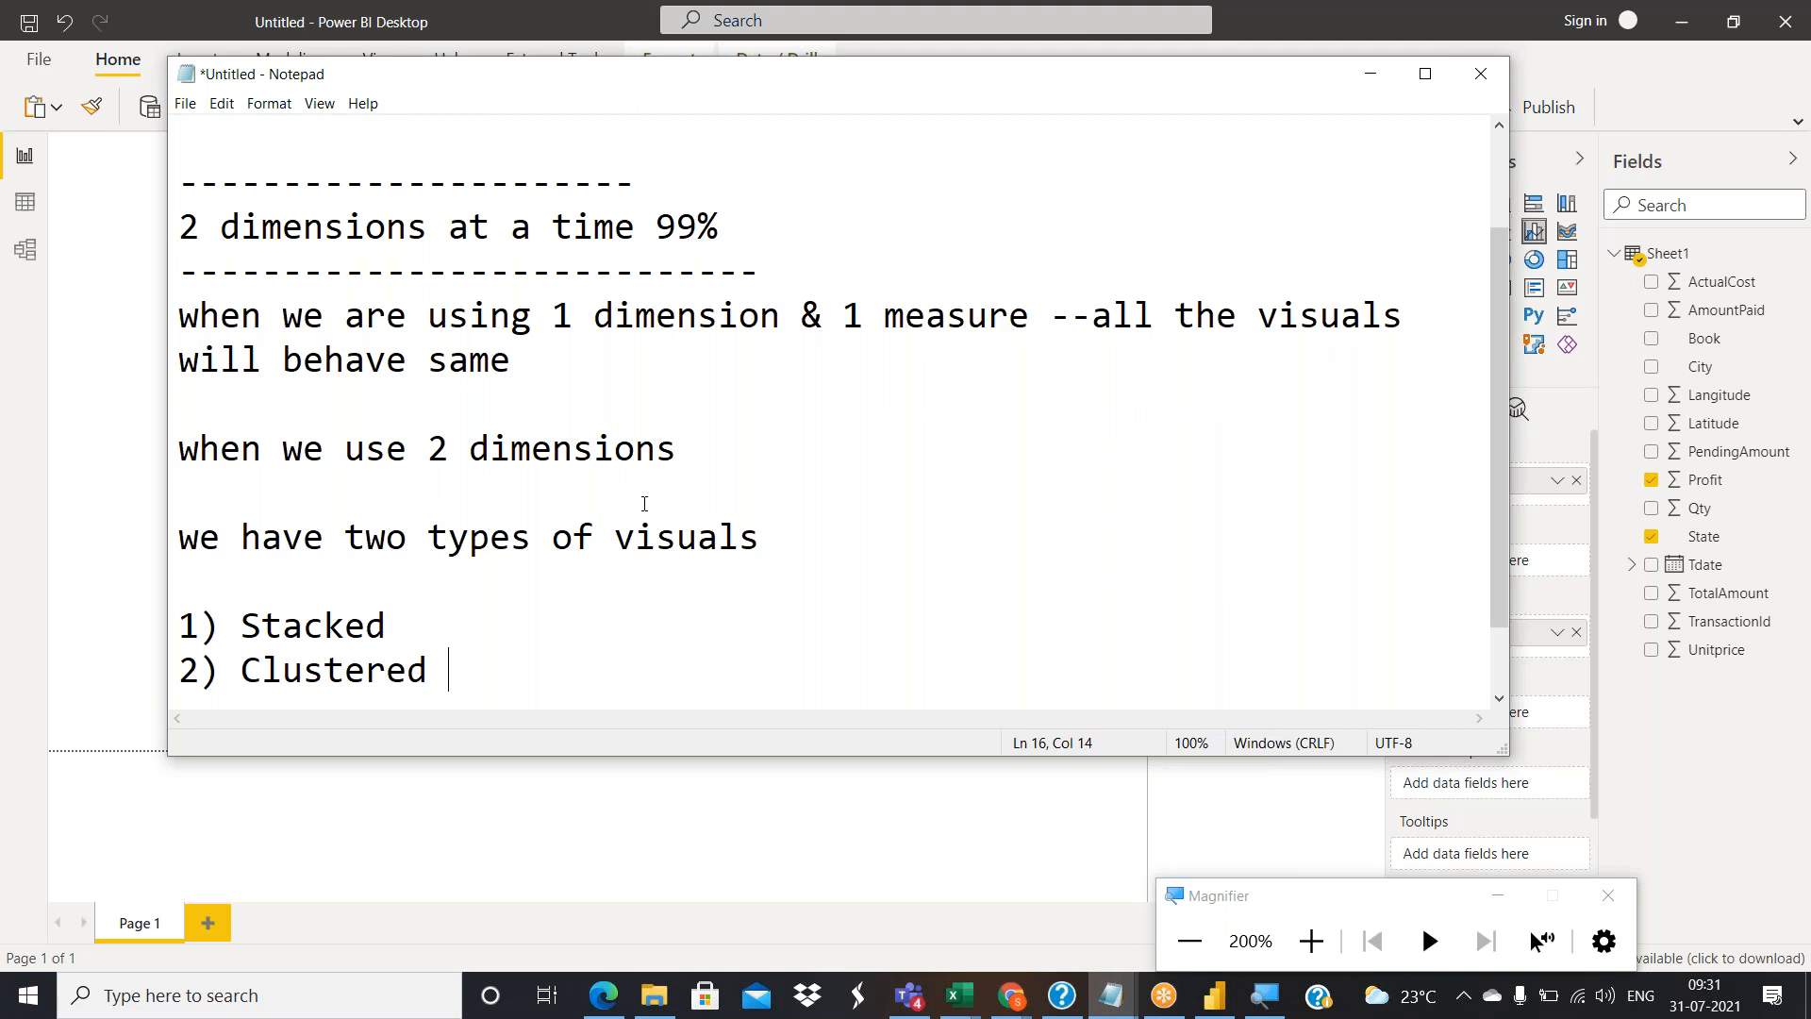
Insert three line breaks after the Clustered entry and highlight the Stacked and Clustered list lines.
scroll(646, 619, "down", 1)
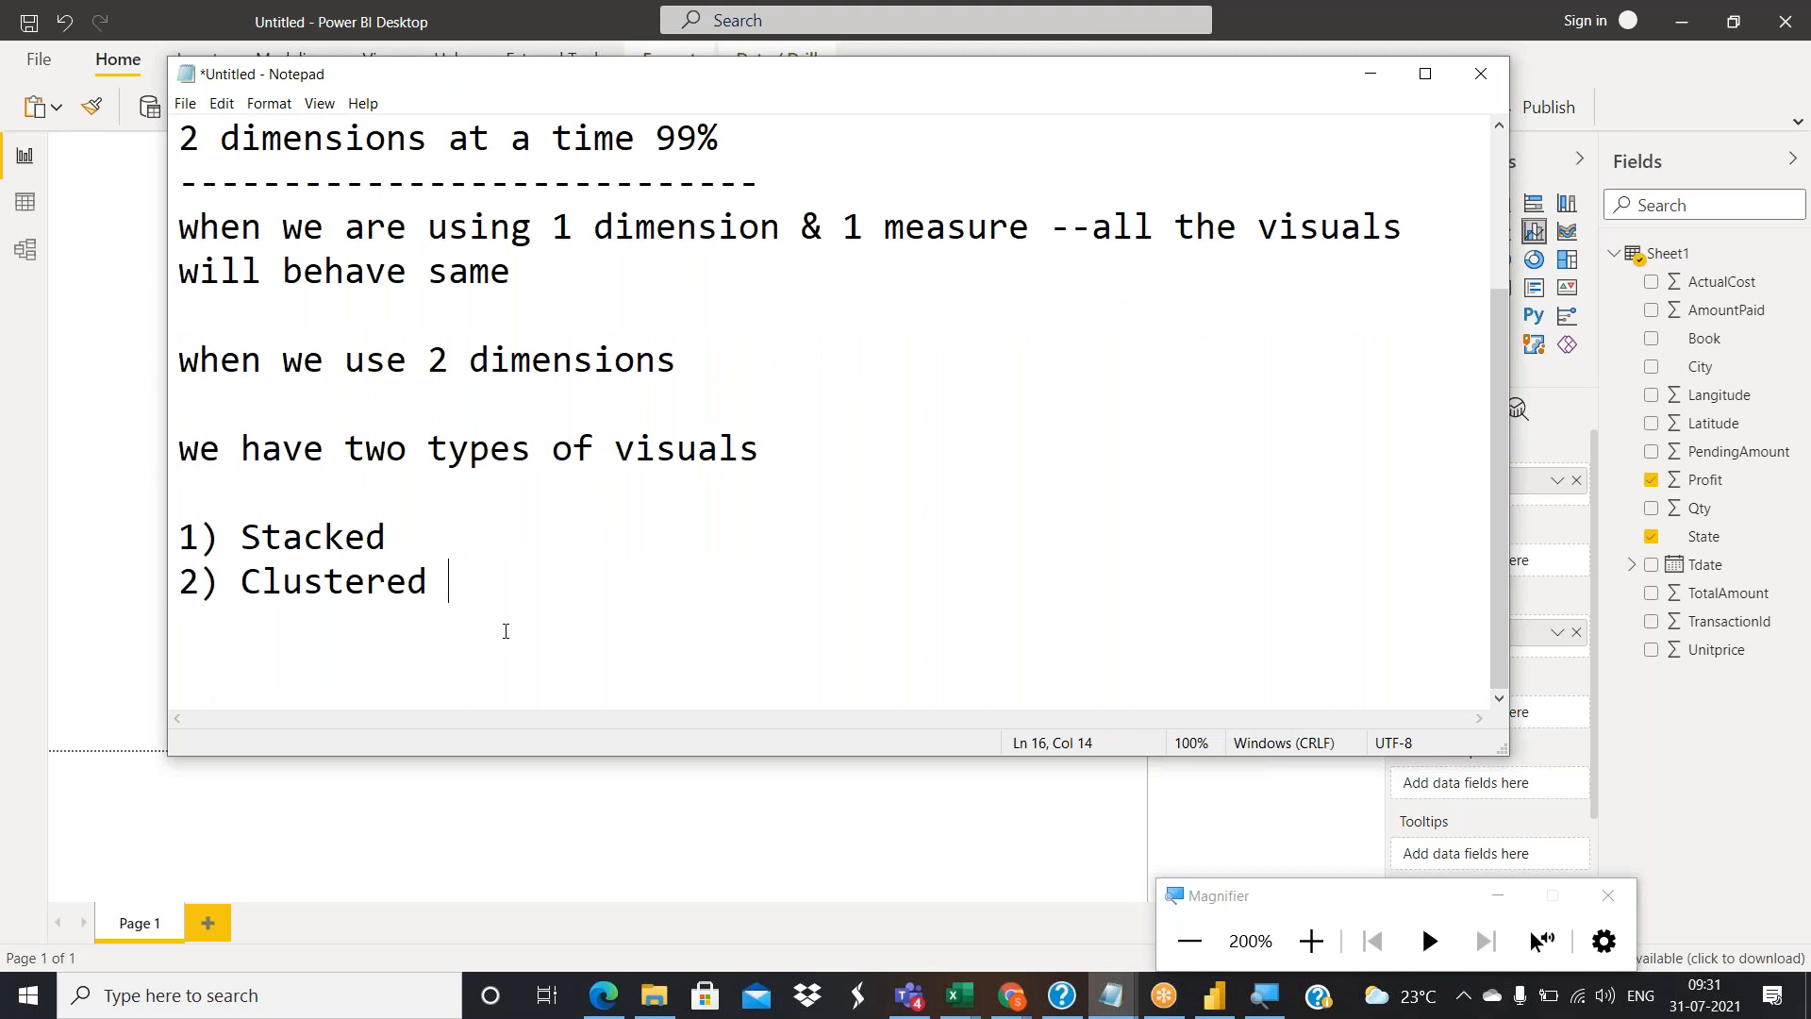
key("Return")
key("Return")
key("Return")
key("Up")
key("Up")
key("Up")
key("Up")
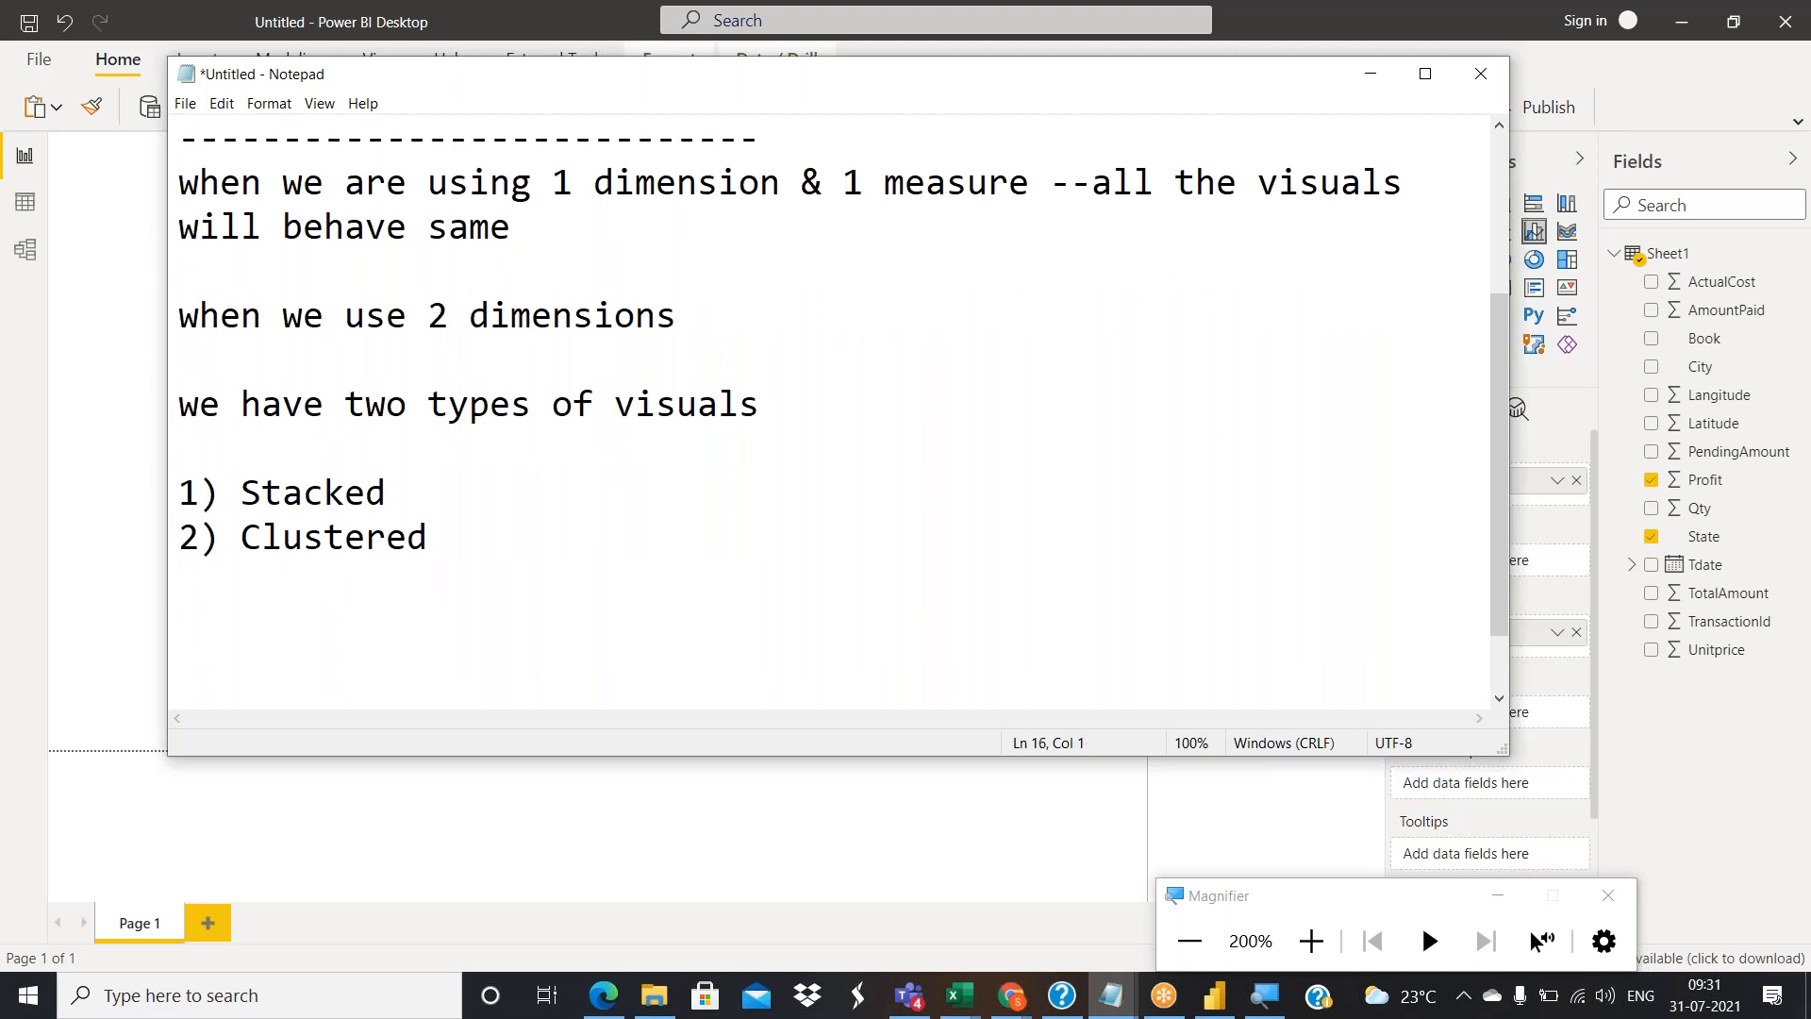
key("shift+Down")
key("shift+Down")
key("shift+Down")
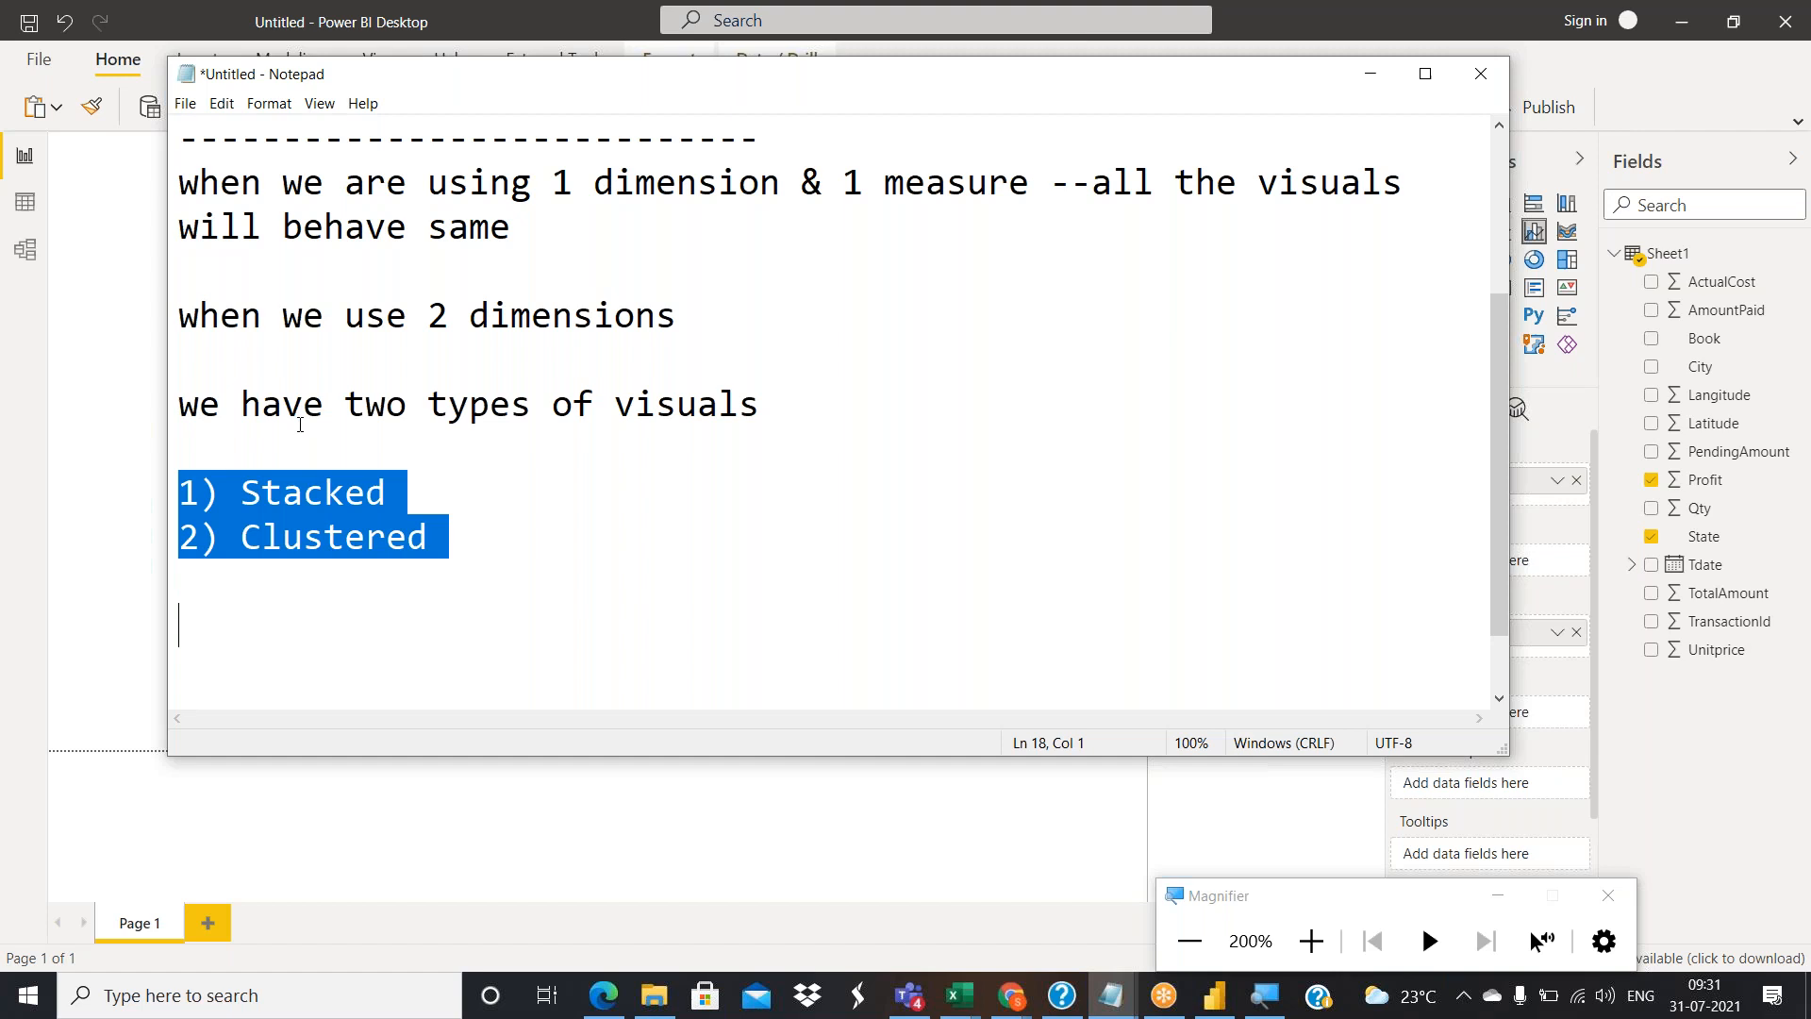
Add the example dimensions "state" and "city" on separate lines below the list.
left_click(222, 619)
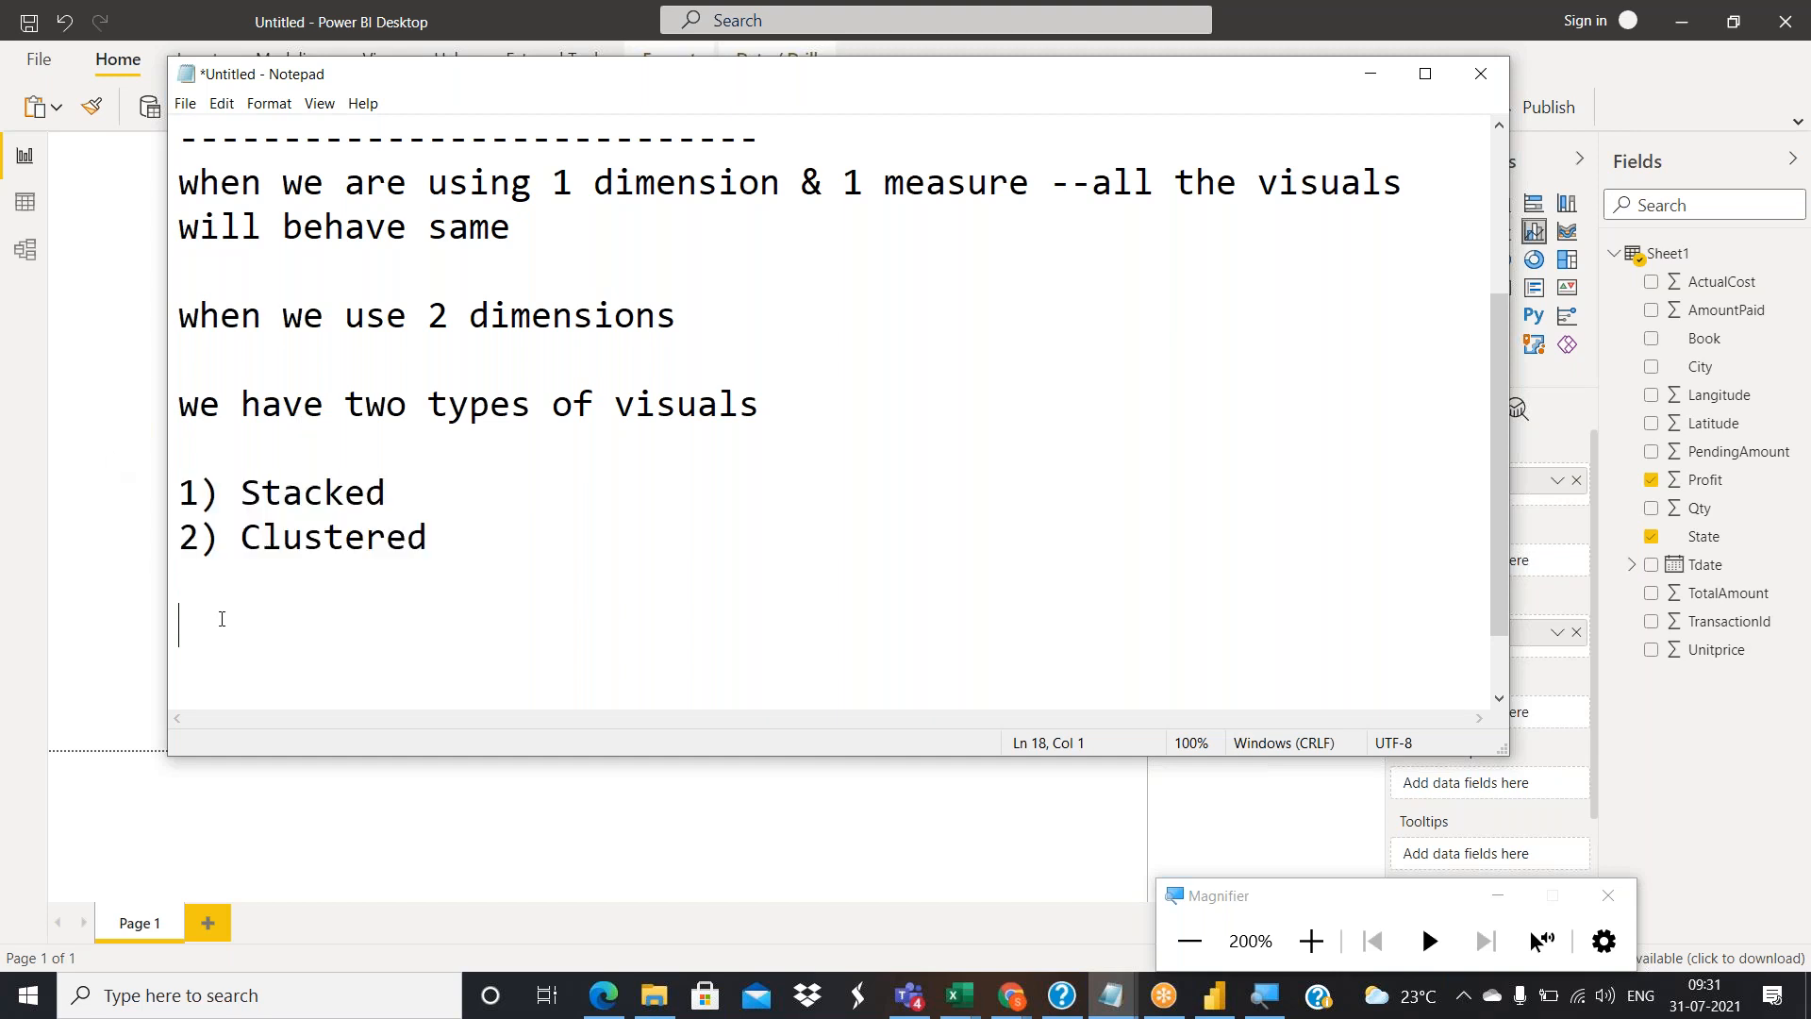
type("stae")
key("BackSpace")
type("te")
key("Return")
type("city")
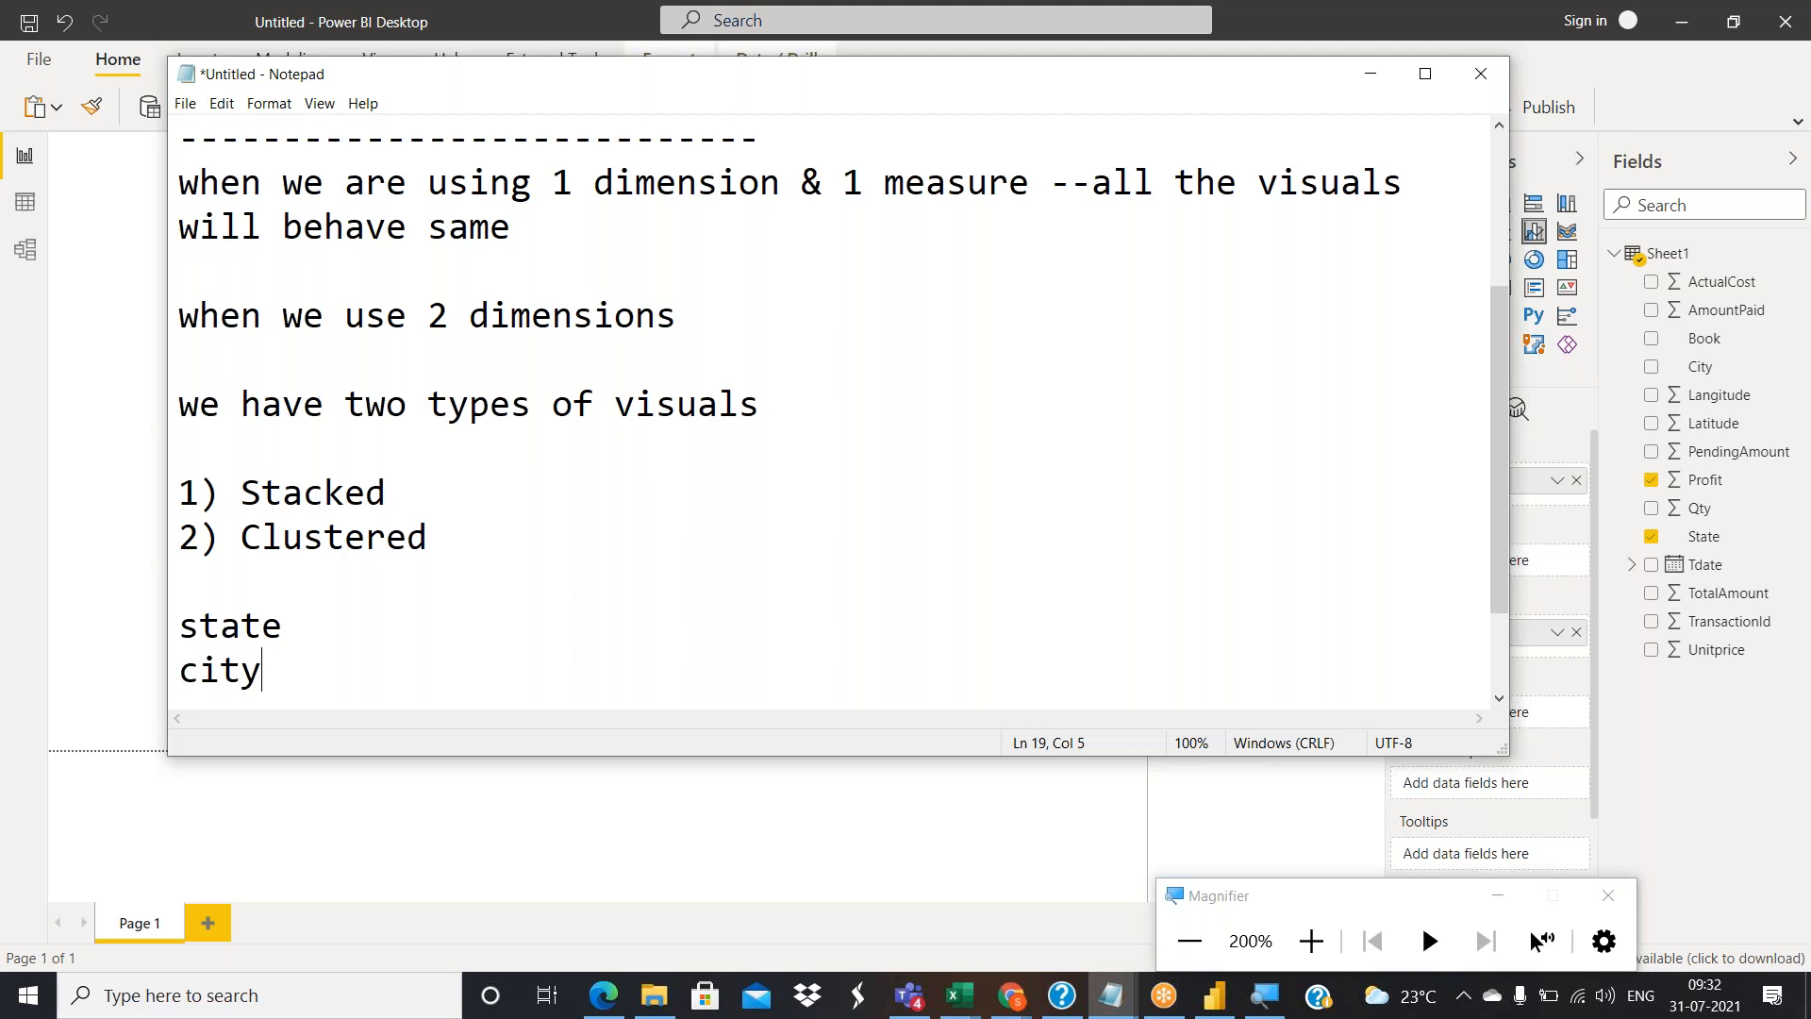
Append "----State" to the Stacked entry and "--City" to the Clustered entry.
left_click(493, 482)
type("----State")
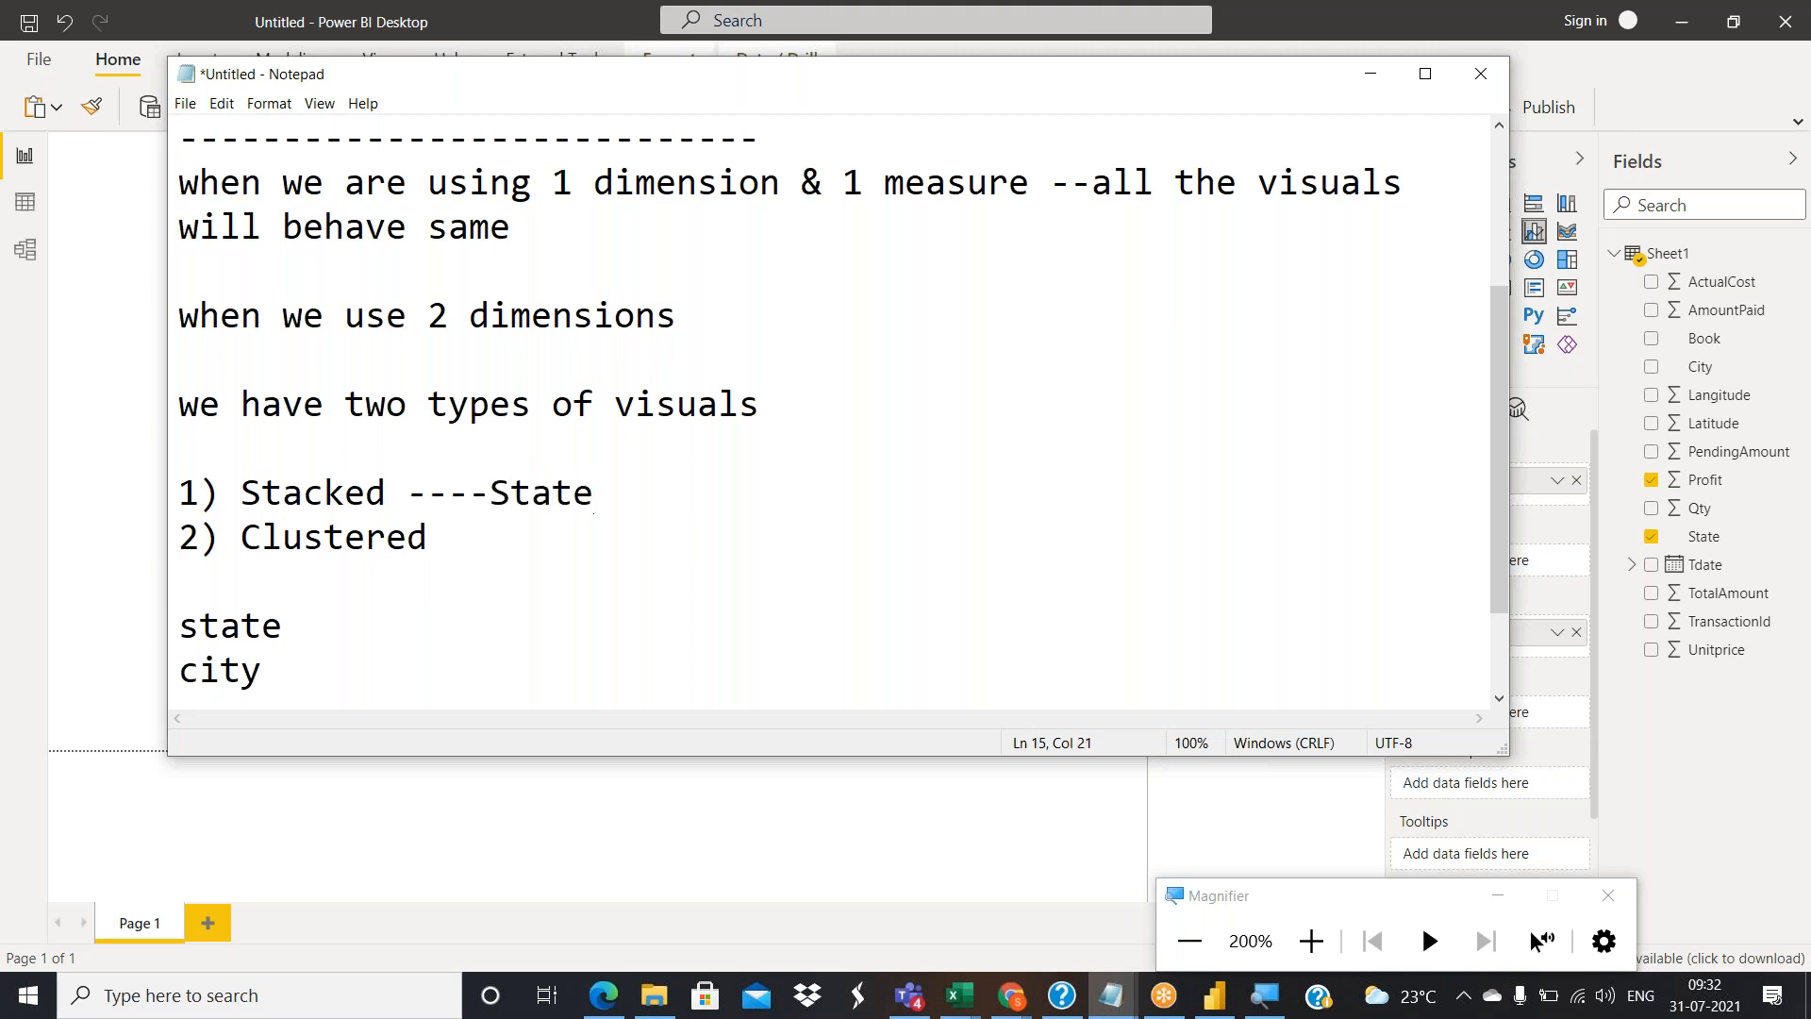
left_click(493, 538)
type("--City")
Label the state line with "---D1" and the city line with "---D2".
left_click(292, 626)
type("---D1")
key("Down")
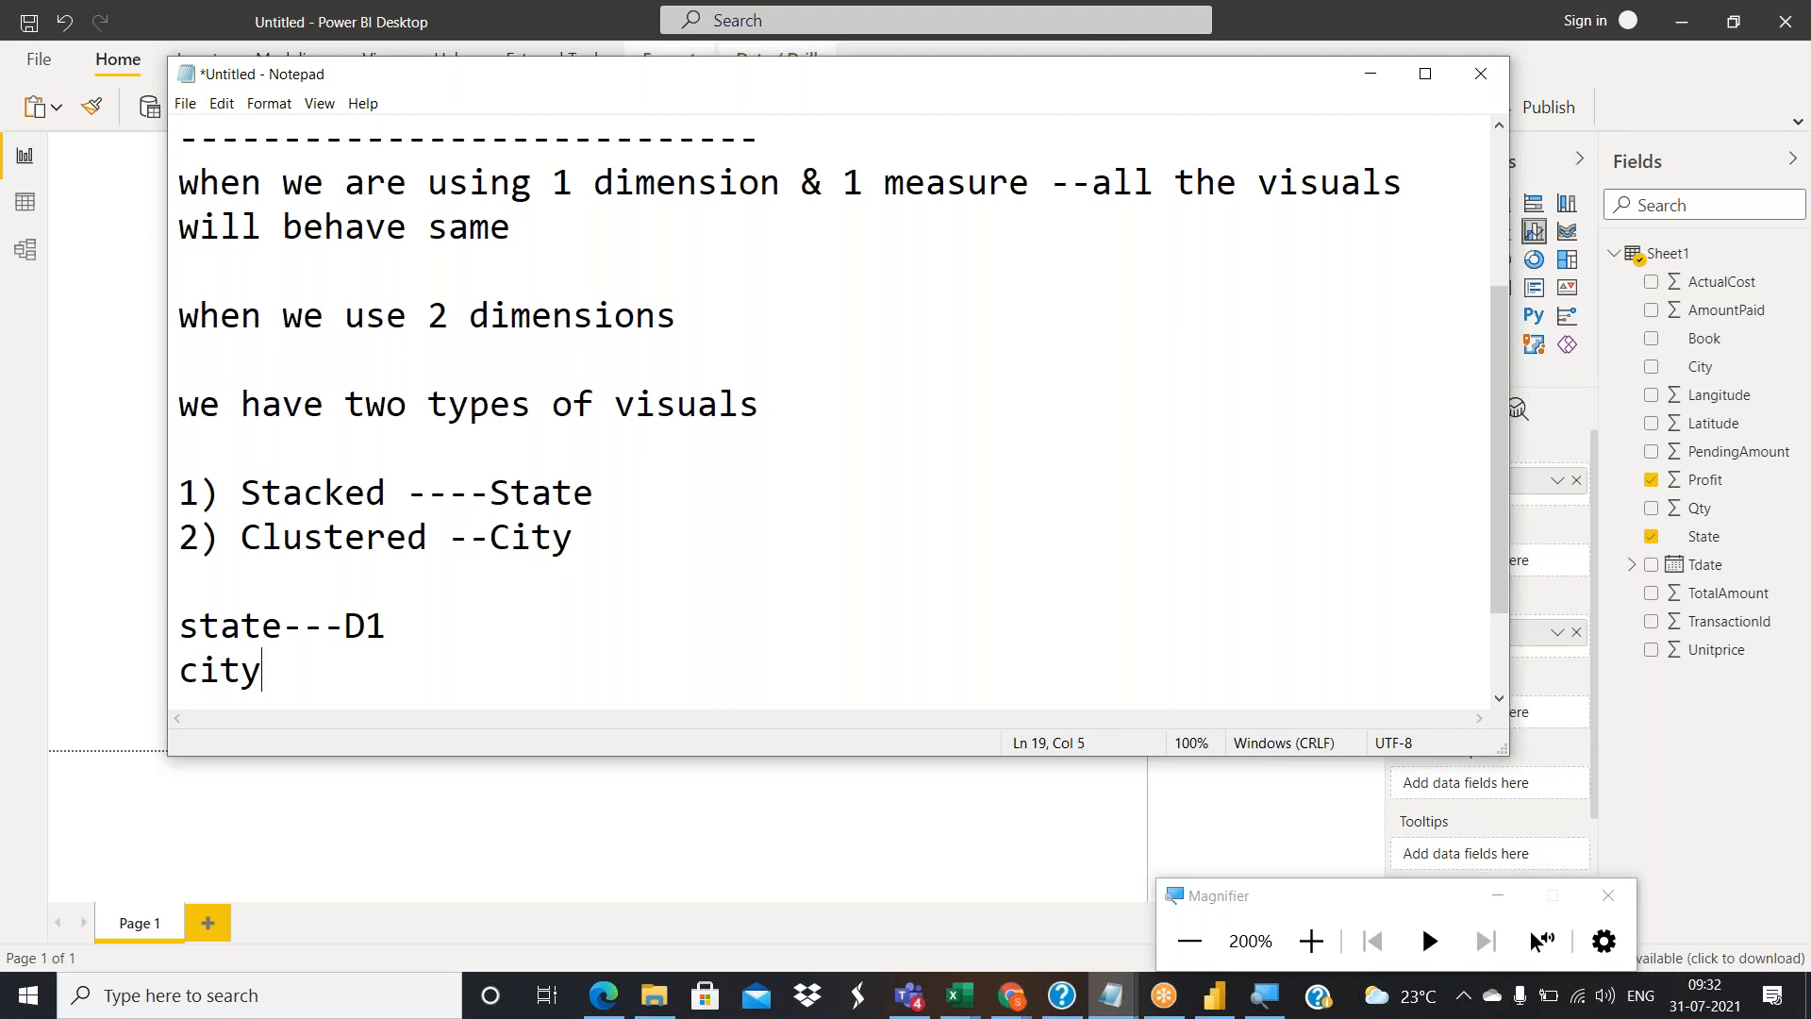
type("---D2")
Highlight the D1 and D2 labels and the Stacked and Clustered entries in turn to review the notes.
left_click_drag(341, 616, 387, 625)
left_click_drag(303, 671, 368, 671)
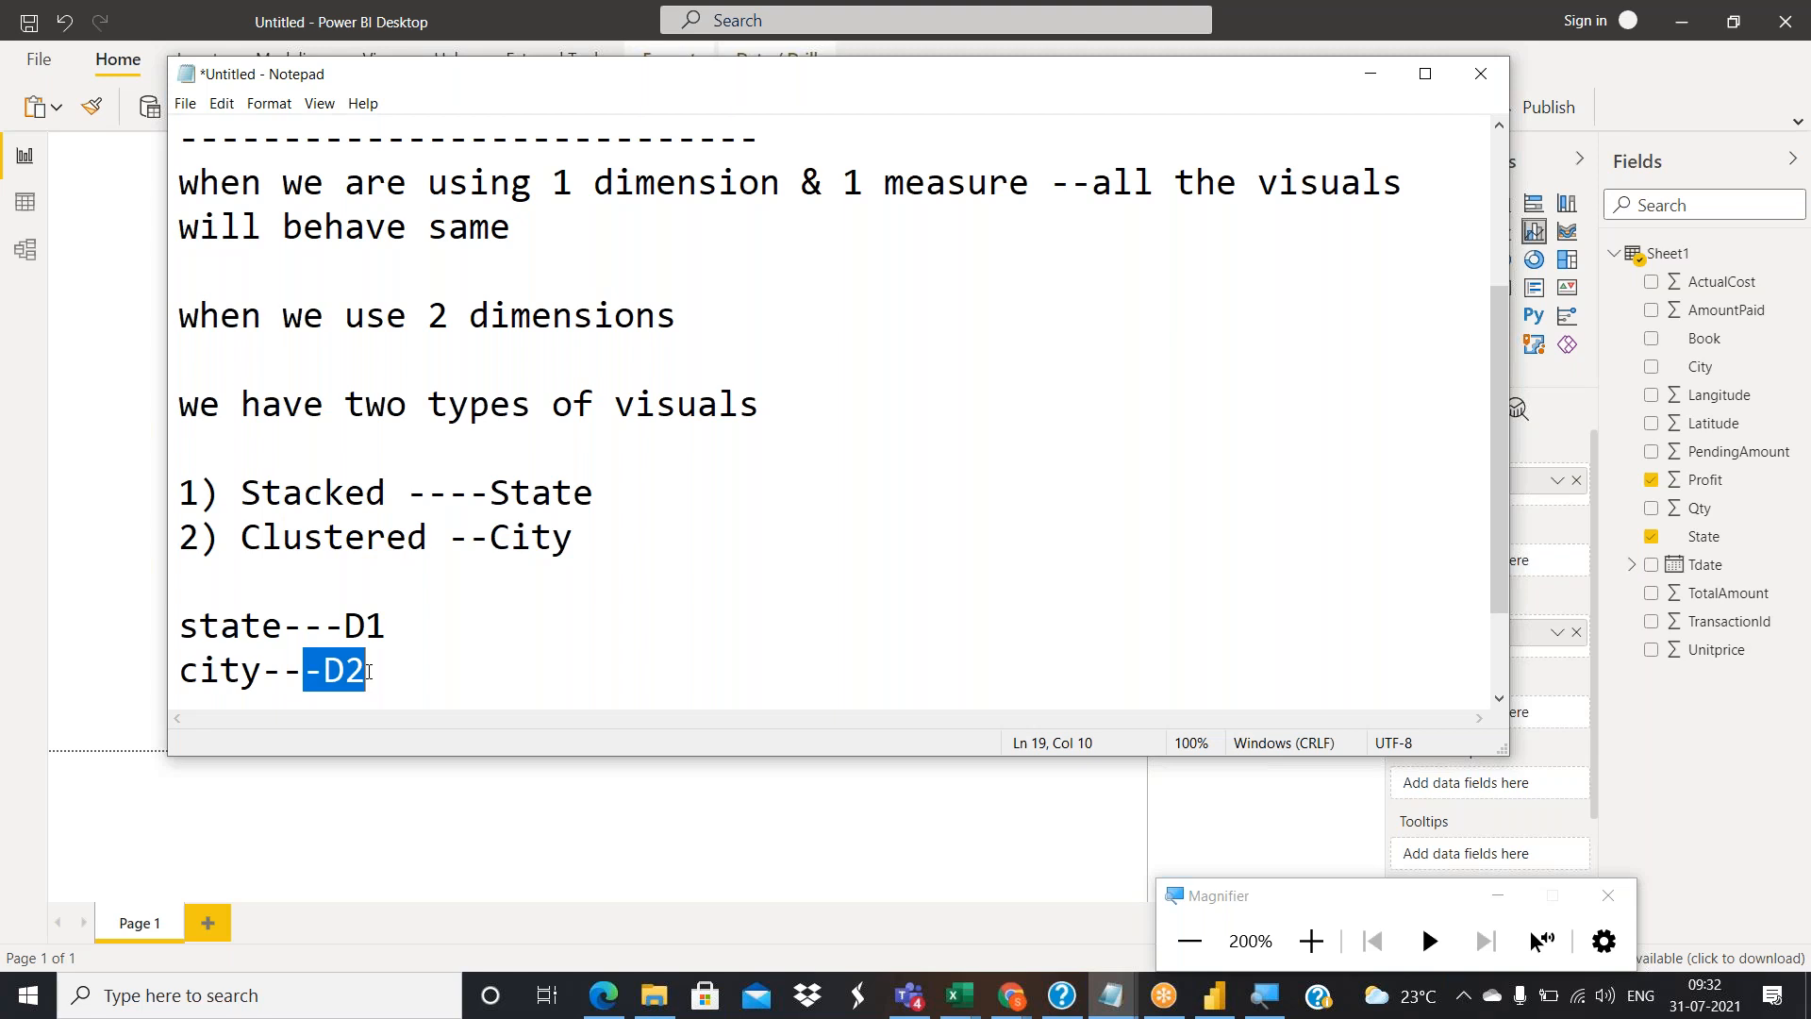
left_click_drag(242, 492, 438, 476)
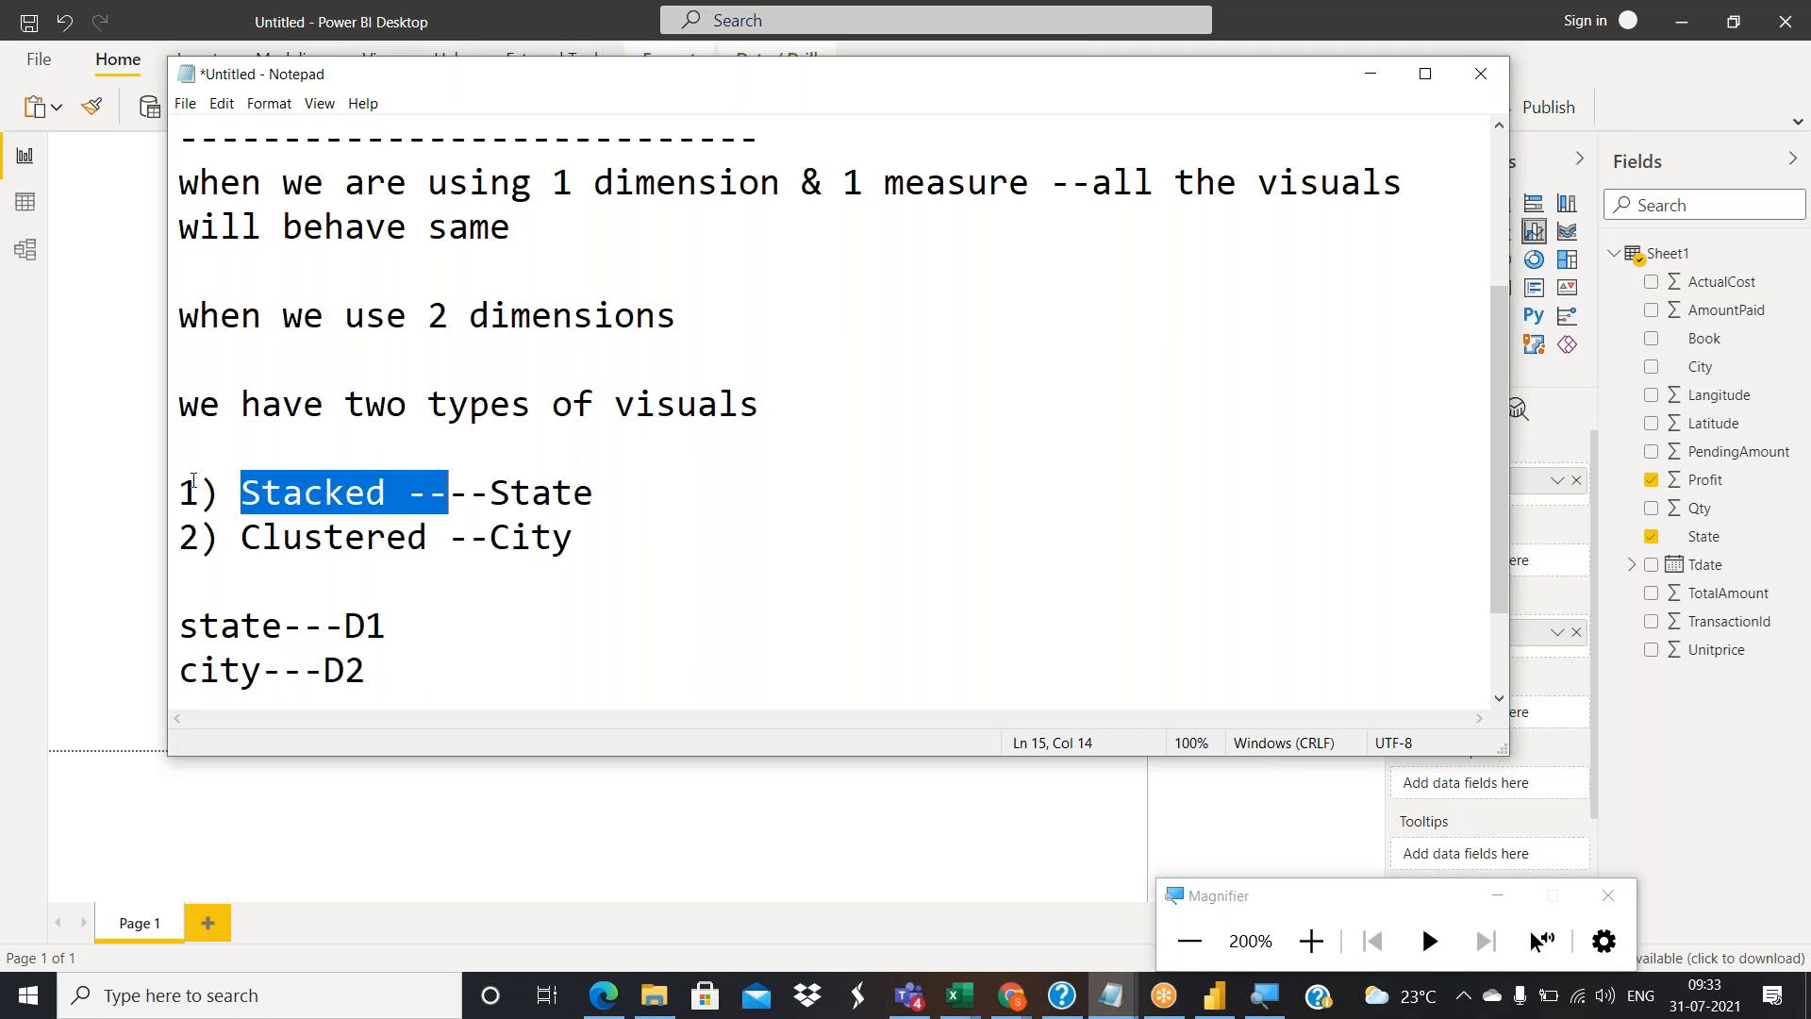
left_click_drag(243, 538, 366, 532)
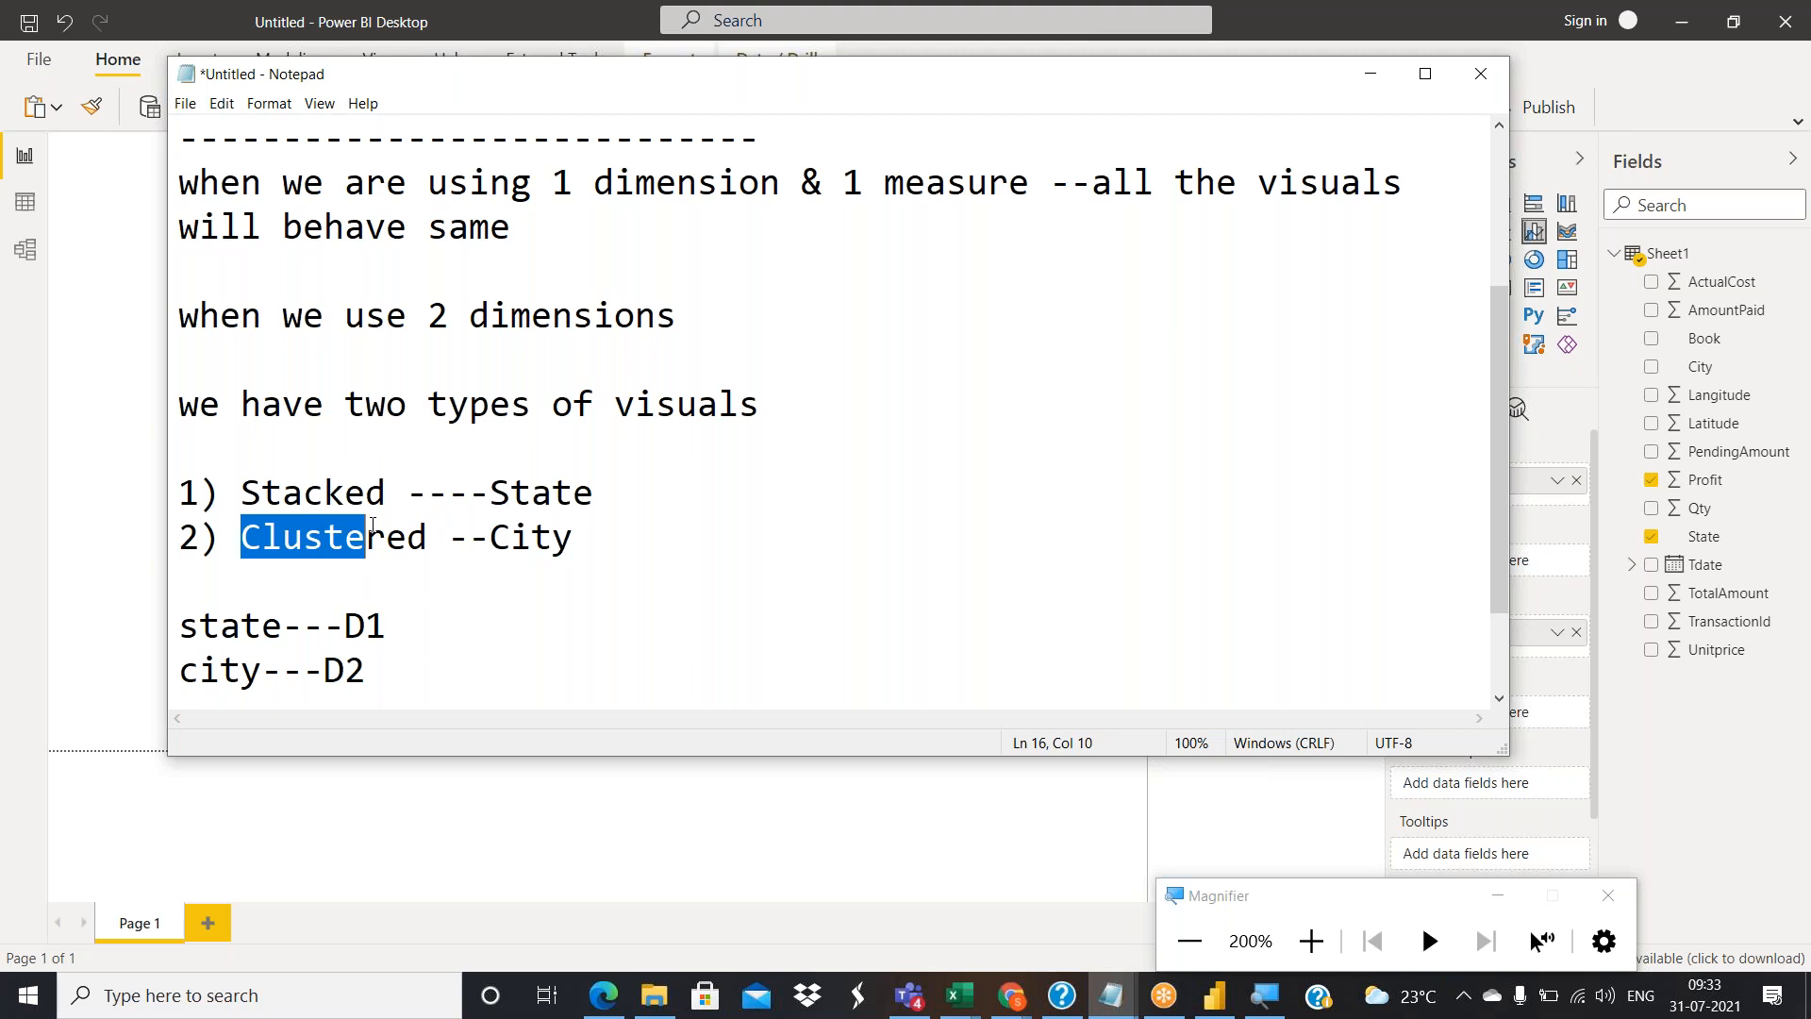
left_click(372, 526)
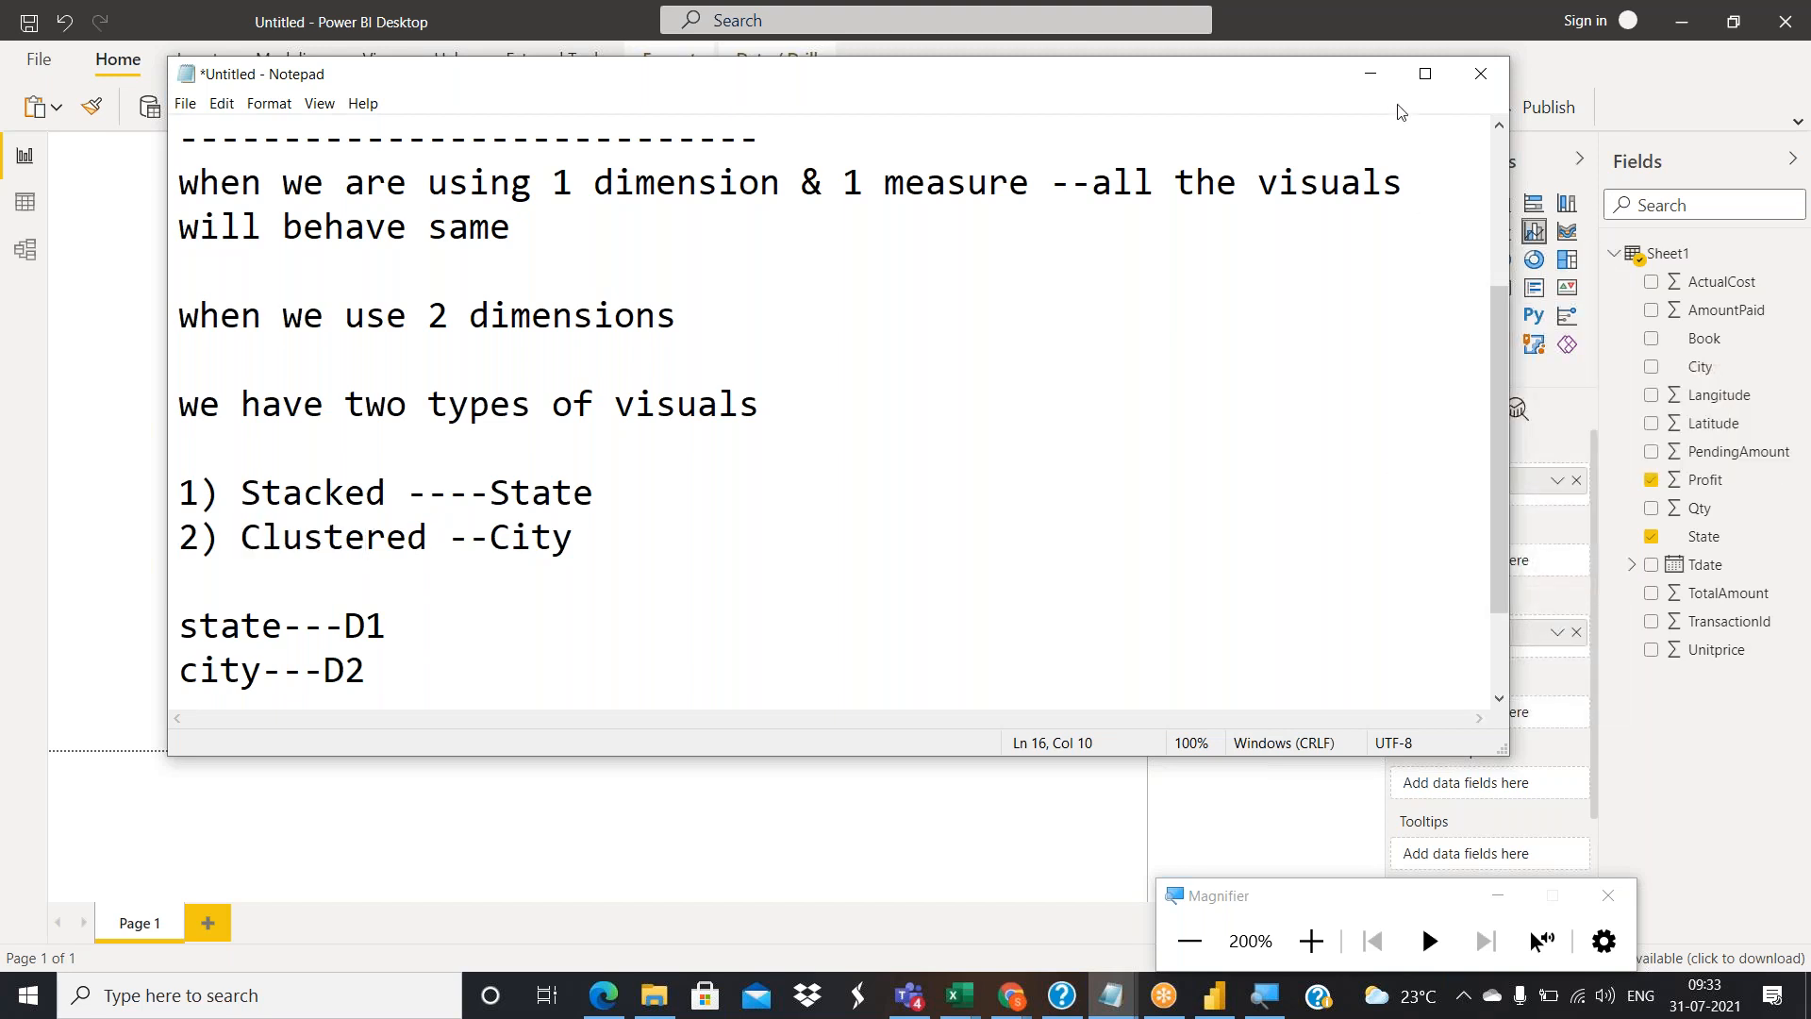
Return to Power BI Desktop, enlarge the Profit by State column chart and deselect it.
left_click(1370, 74)
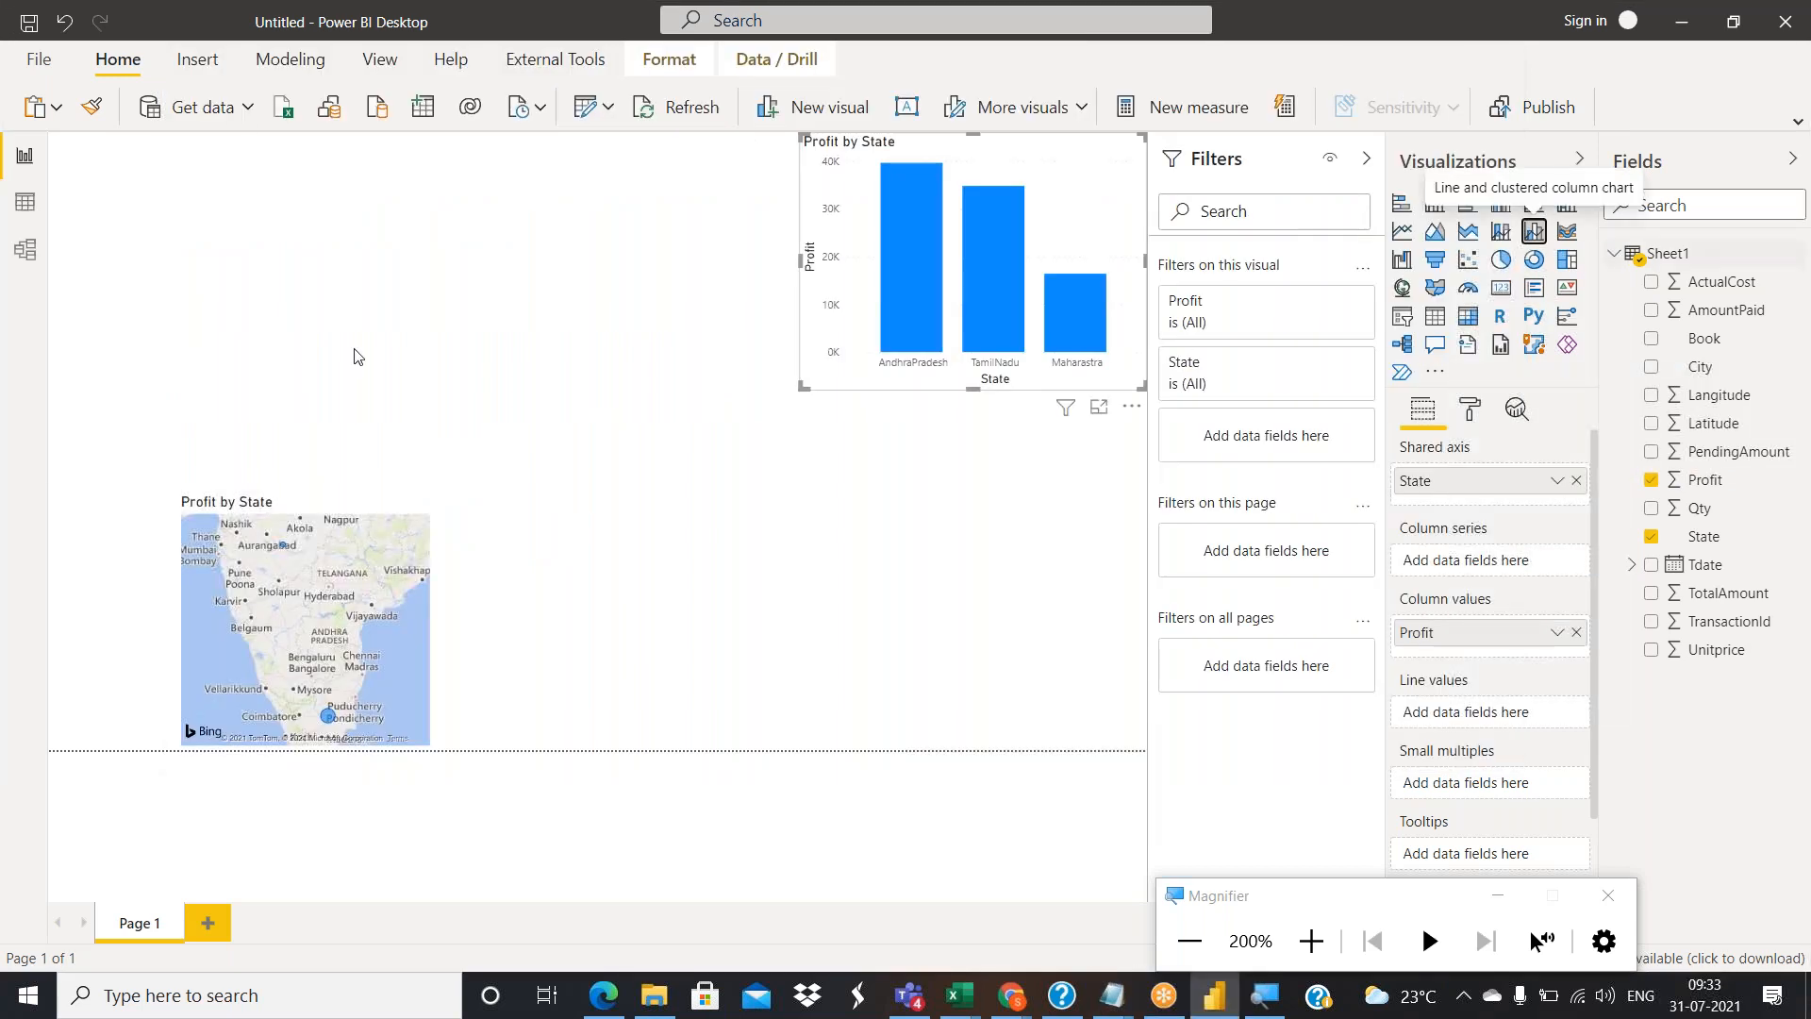
left_click_drag(802, 388, 653, 412)
left_click(647, 420)
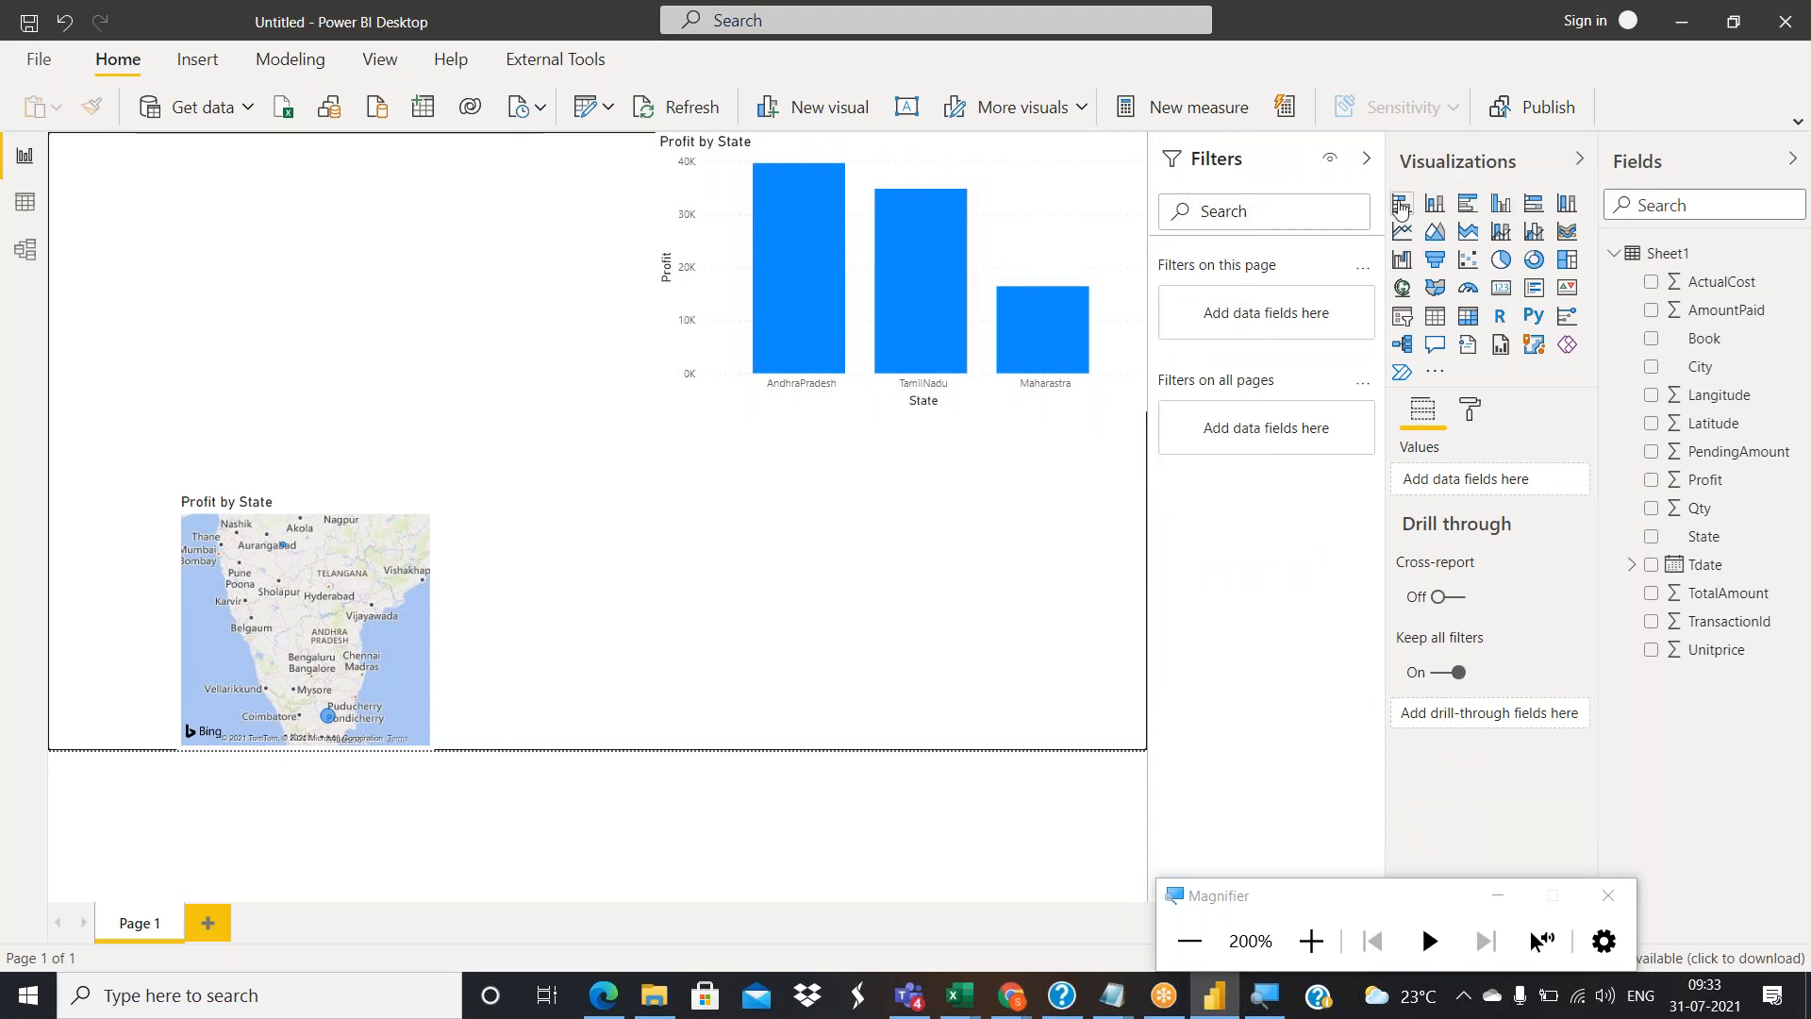
Add an empty stacked column chart and one more blank visual to the report page.
left_click(1434, 203)
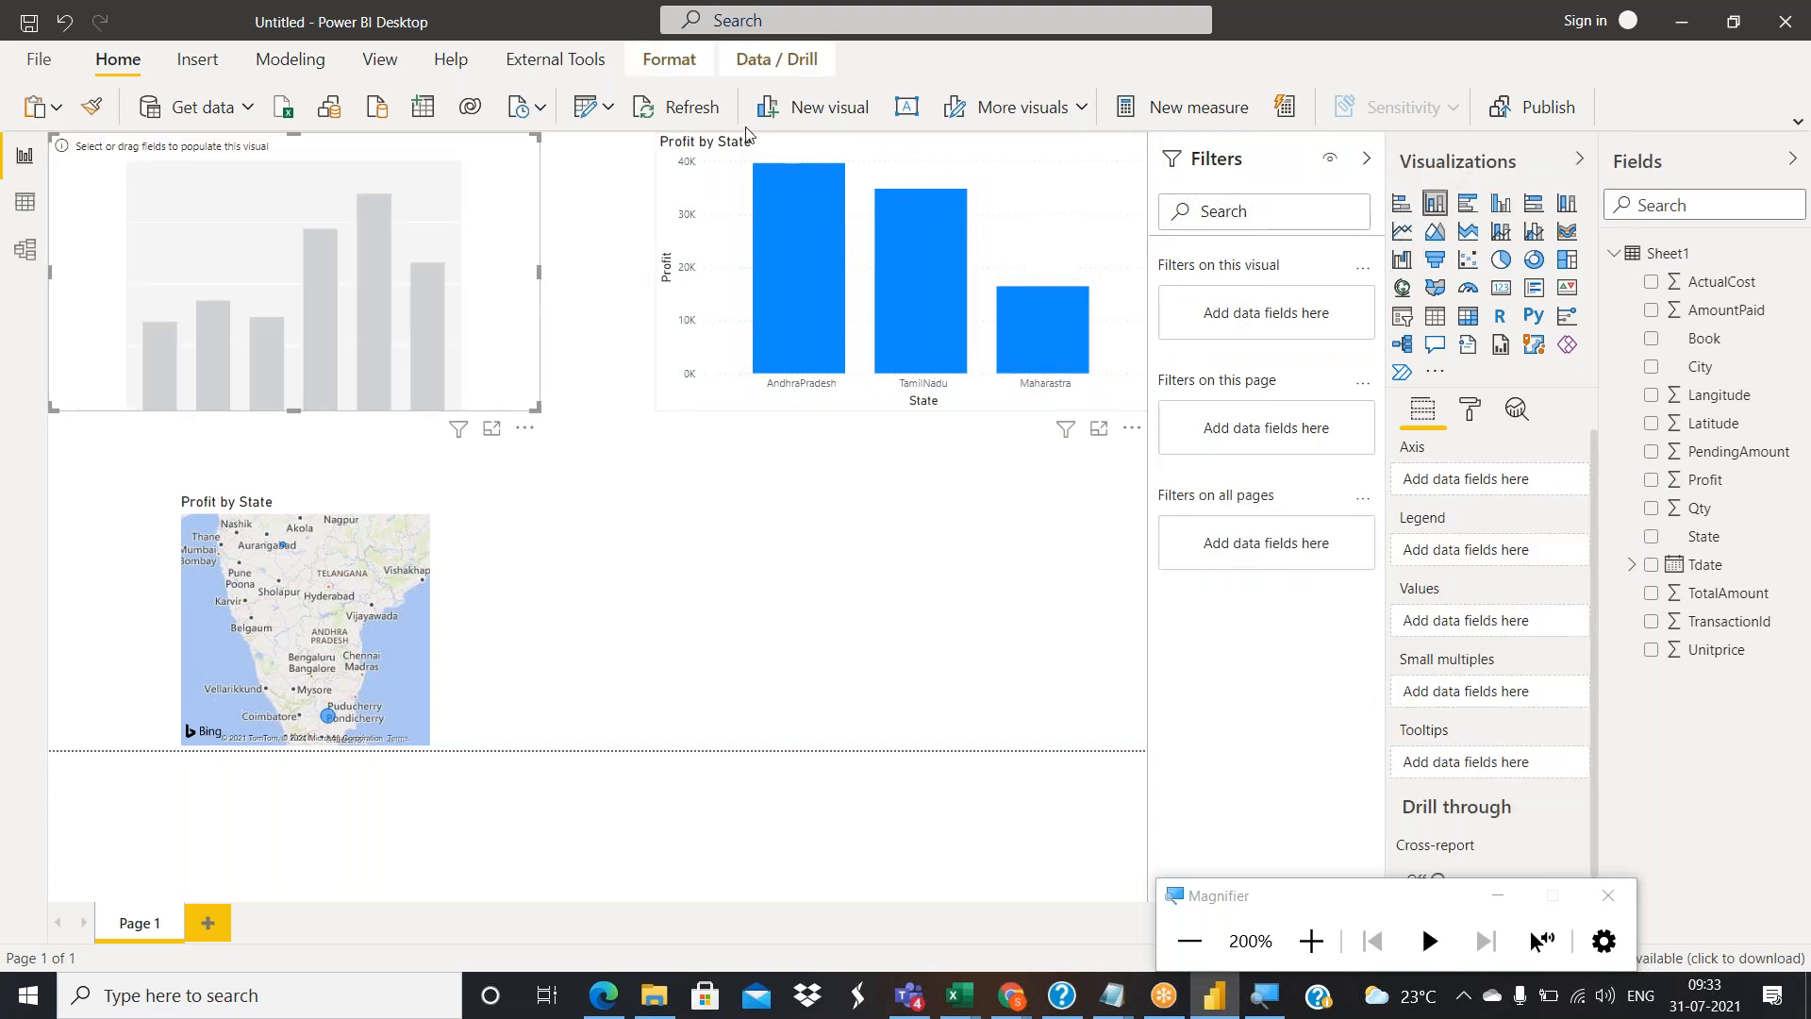
left_click(783, 113)
Change the Profit by State chart to a stacked column chart and add City as its legend.
left_click(798, 145)
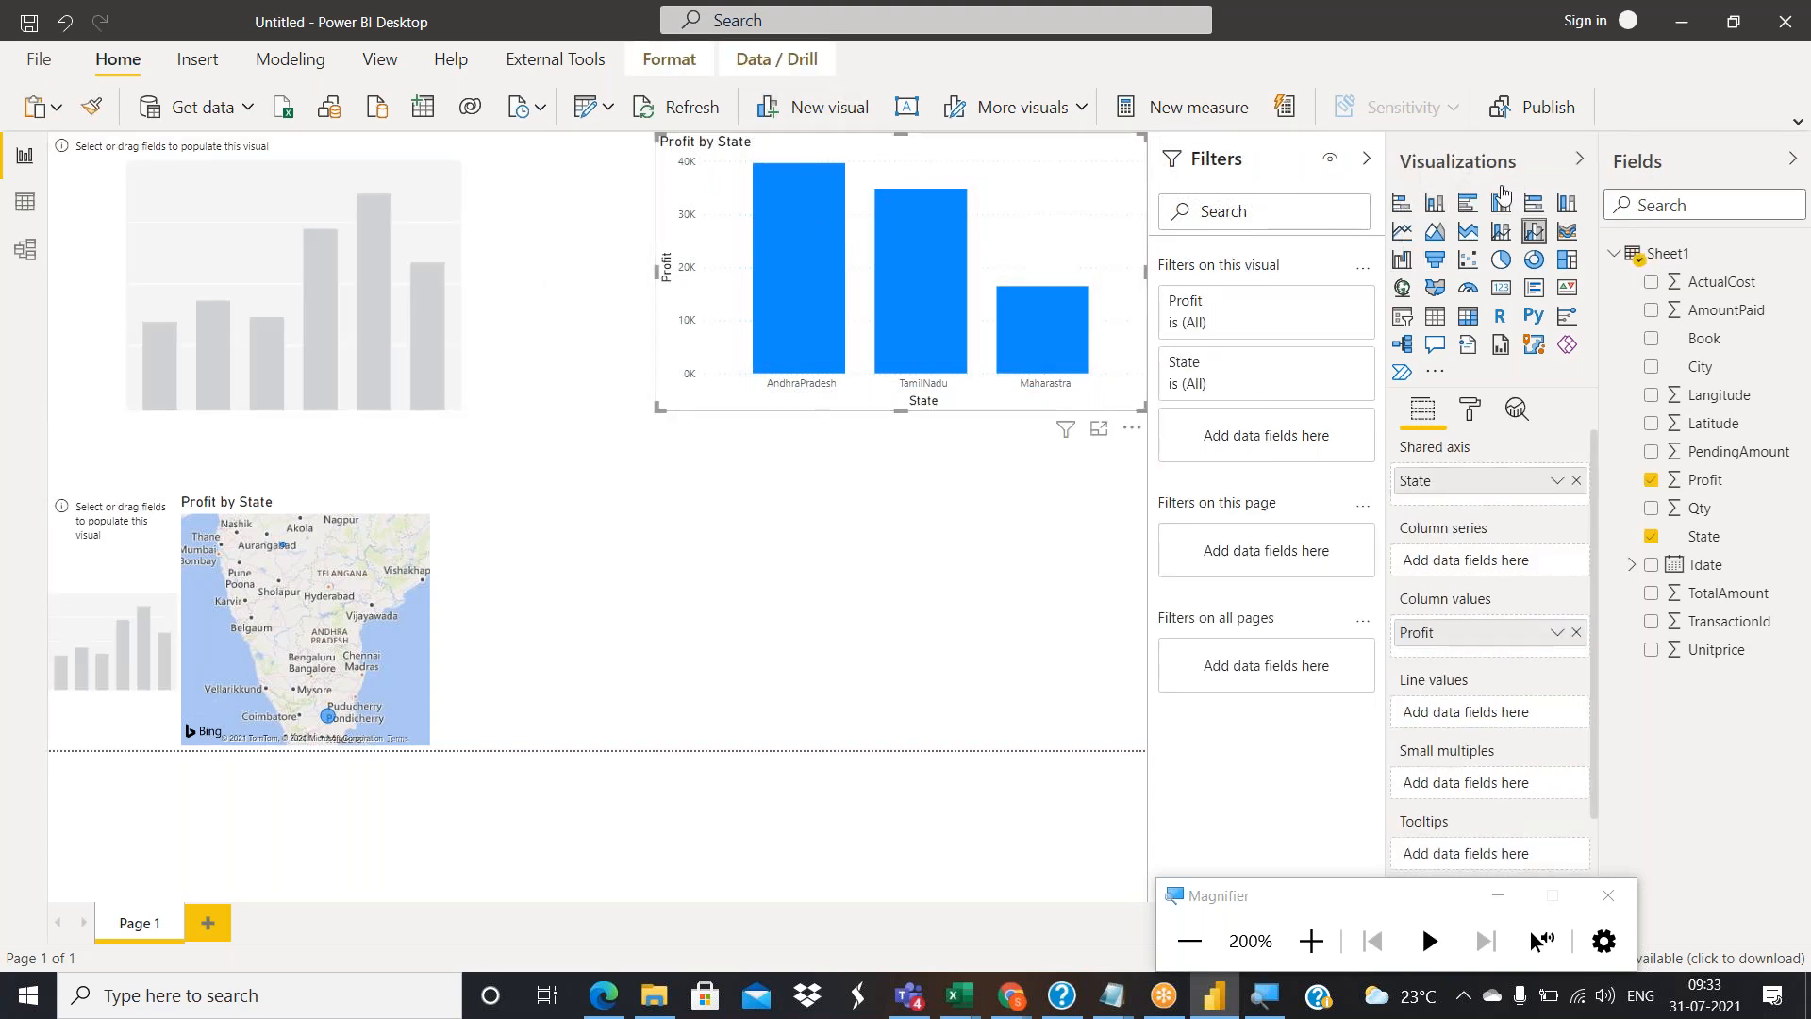
left_click(1433, 204)
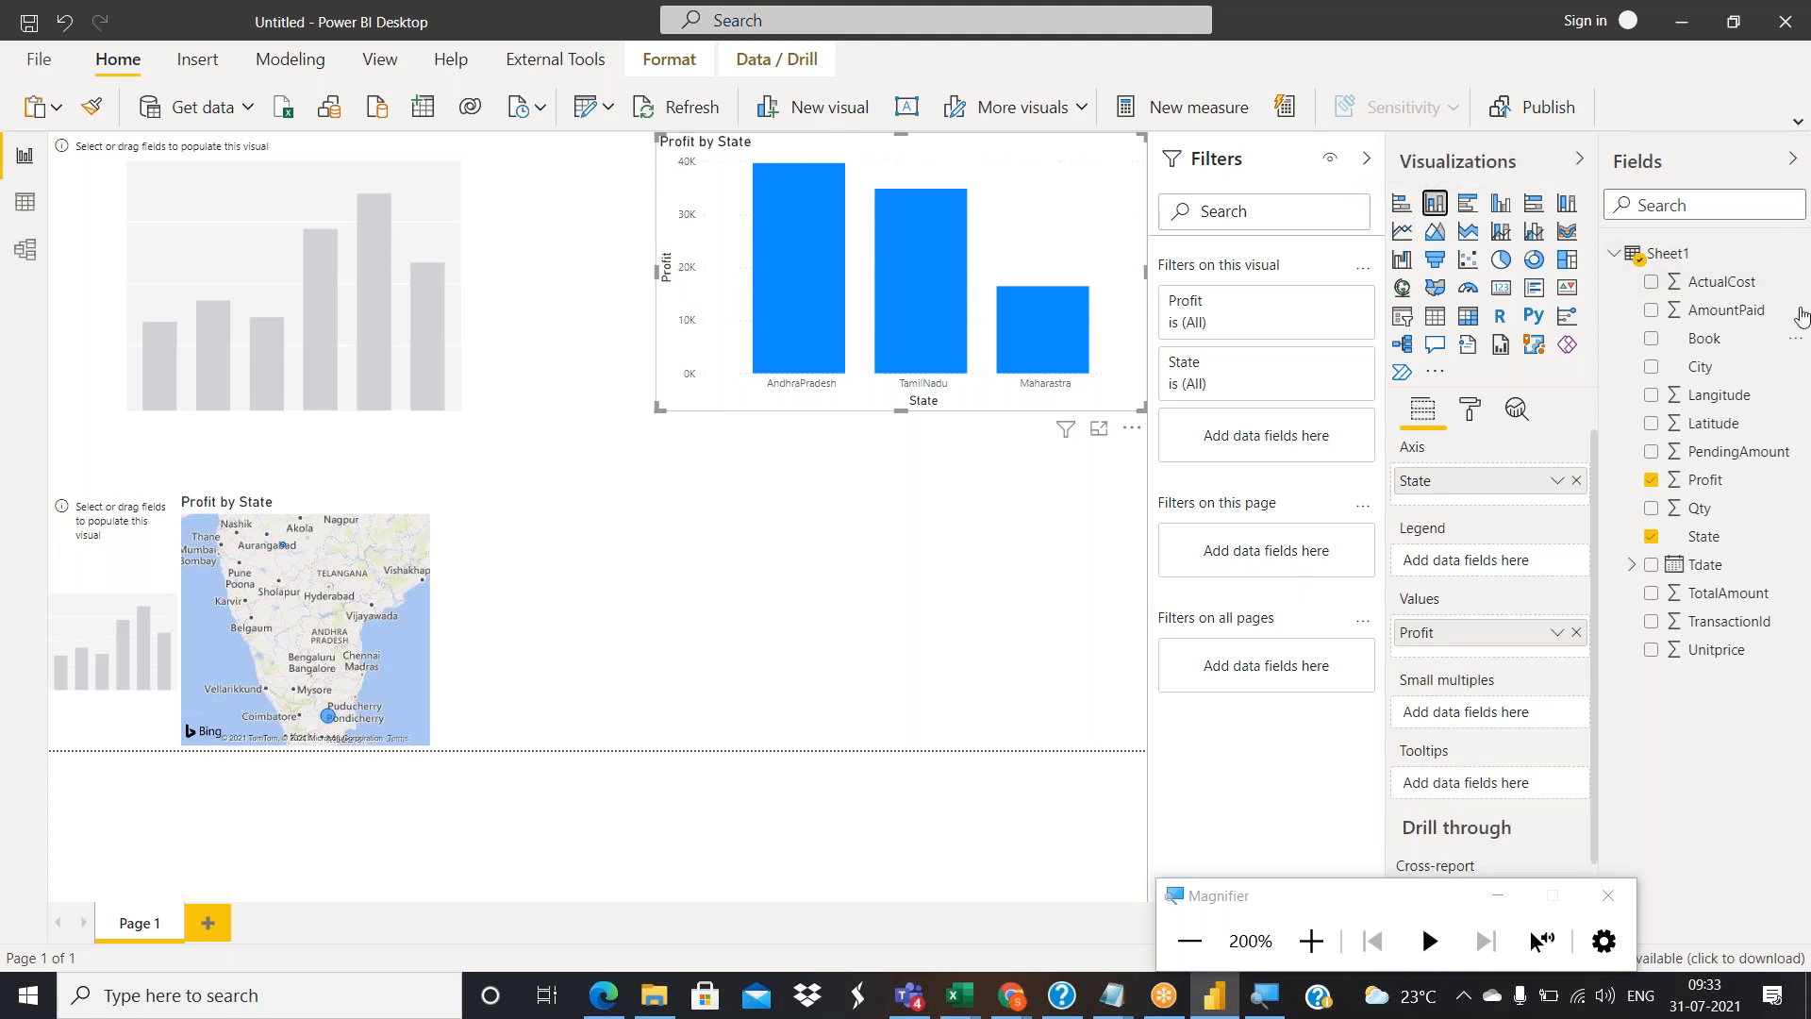
left_click_drag(1709, 368, 1503, 564)
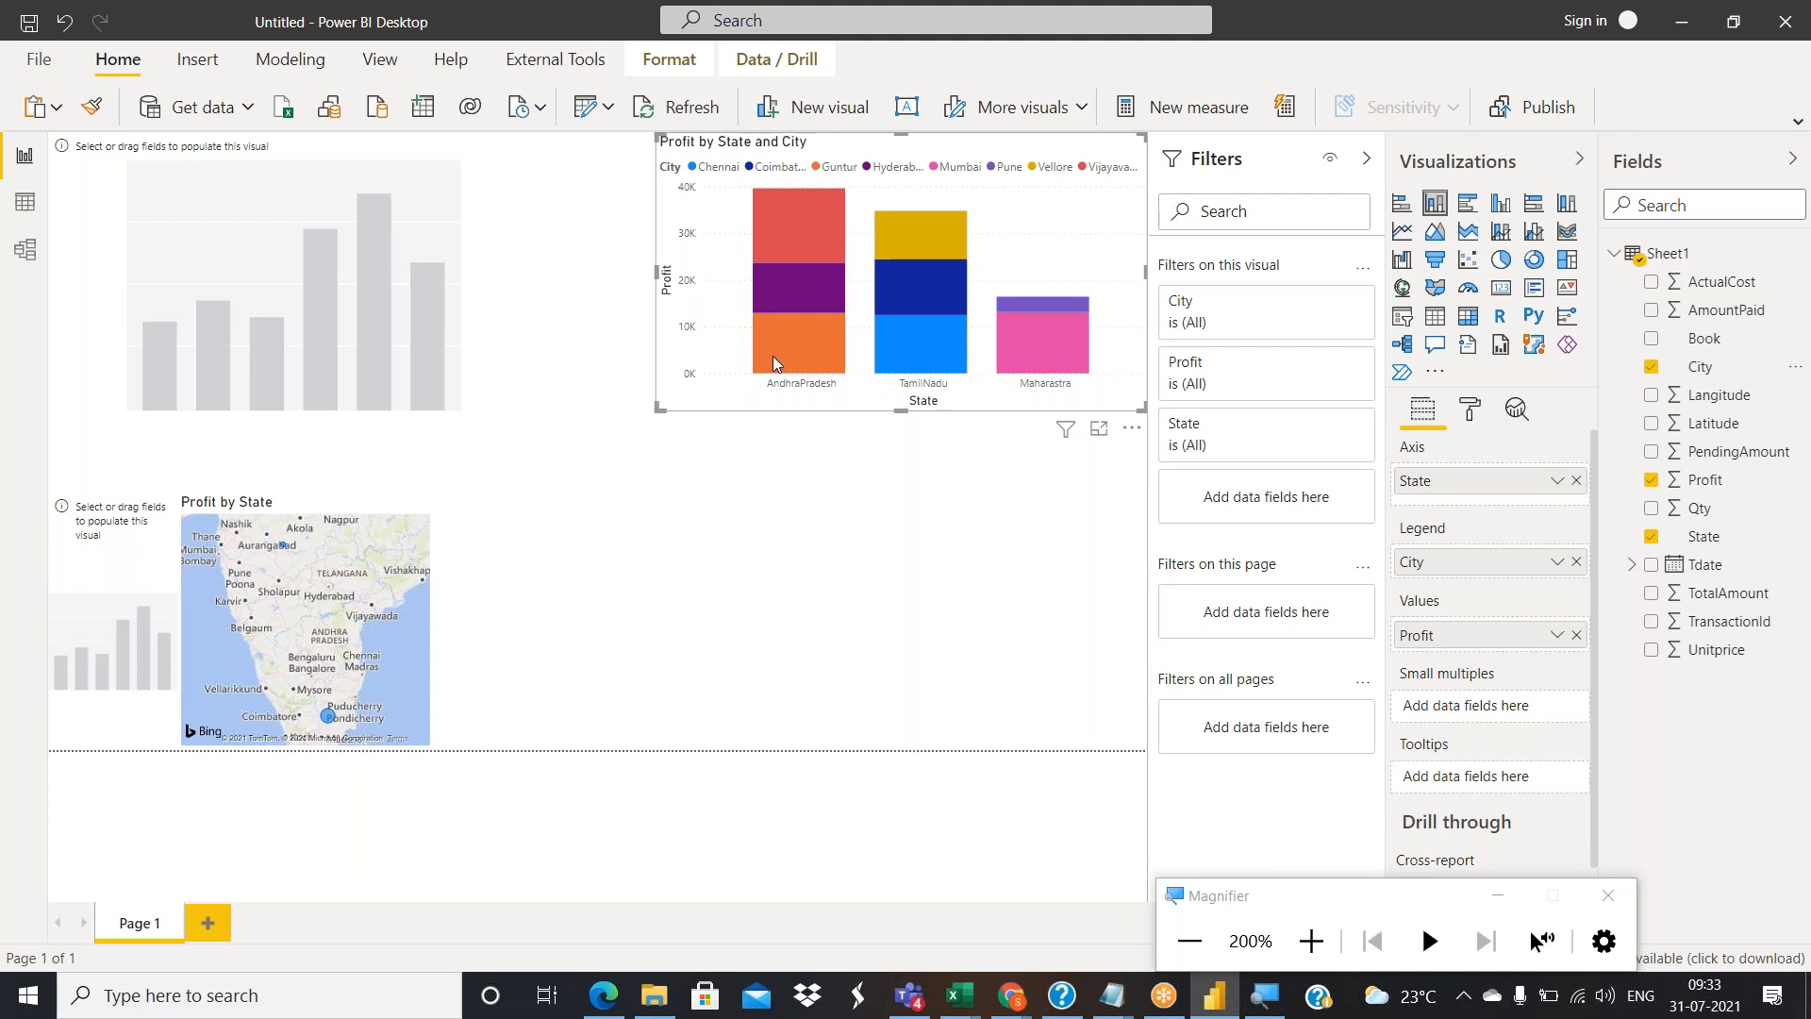
mouse_move(773, 358)
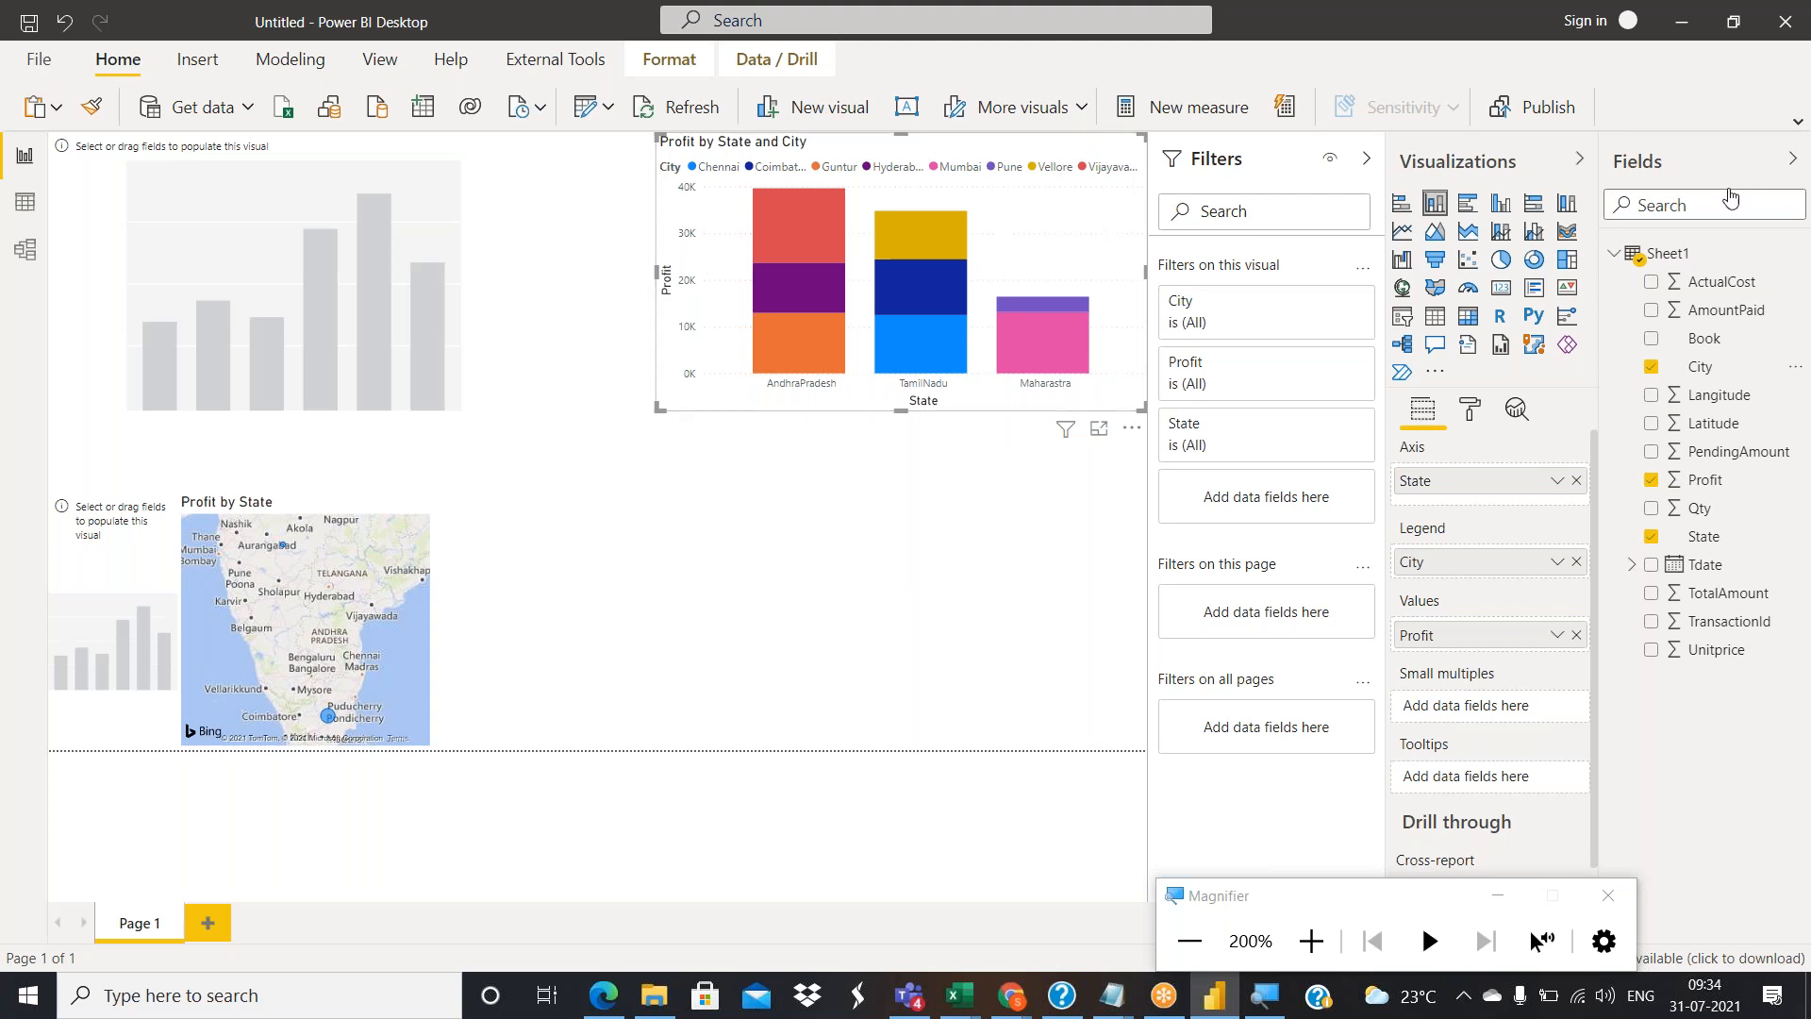
Change the Profit by State and City chart to a clustered column chart and inspect its city columns.
left_click(1502, 209)
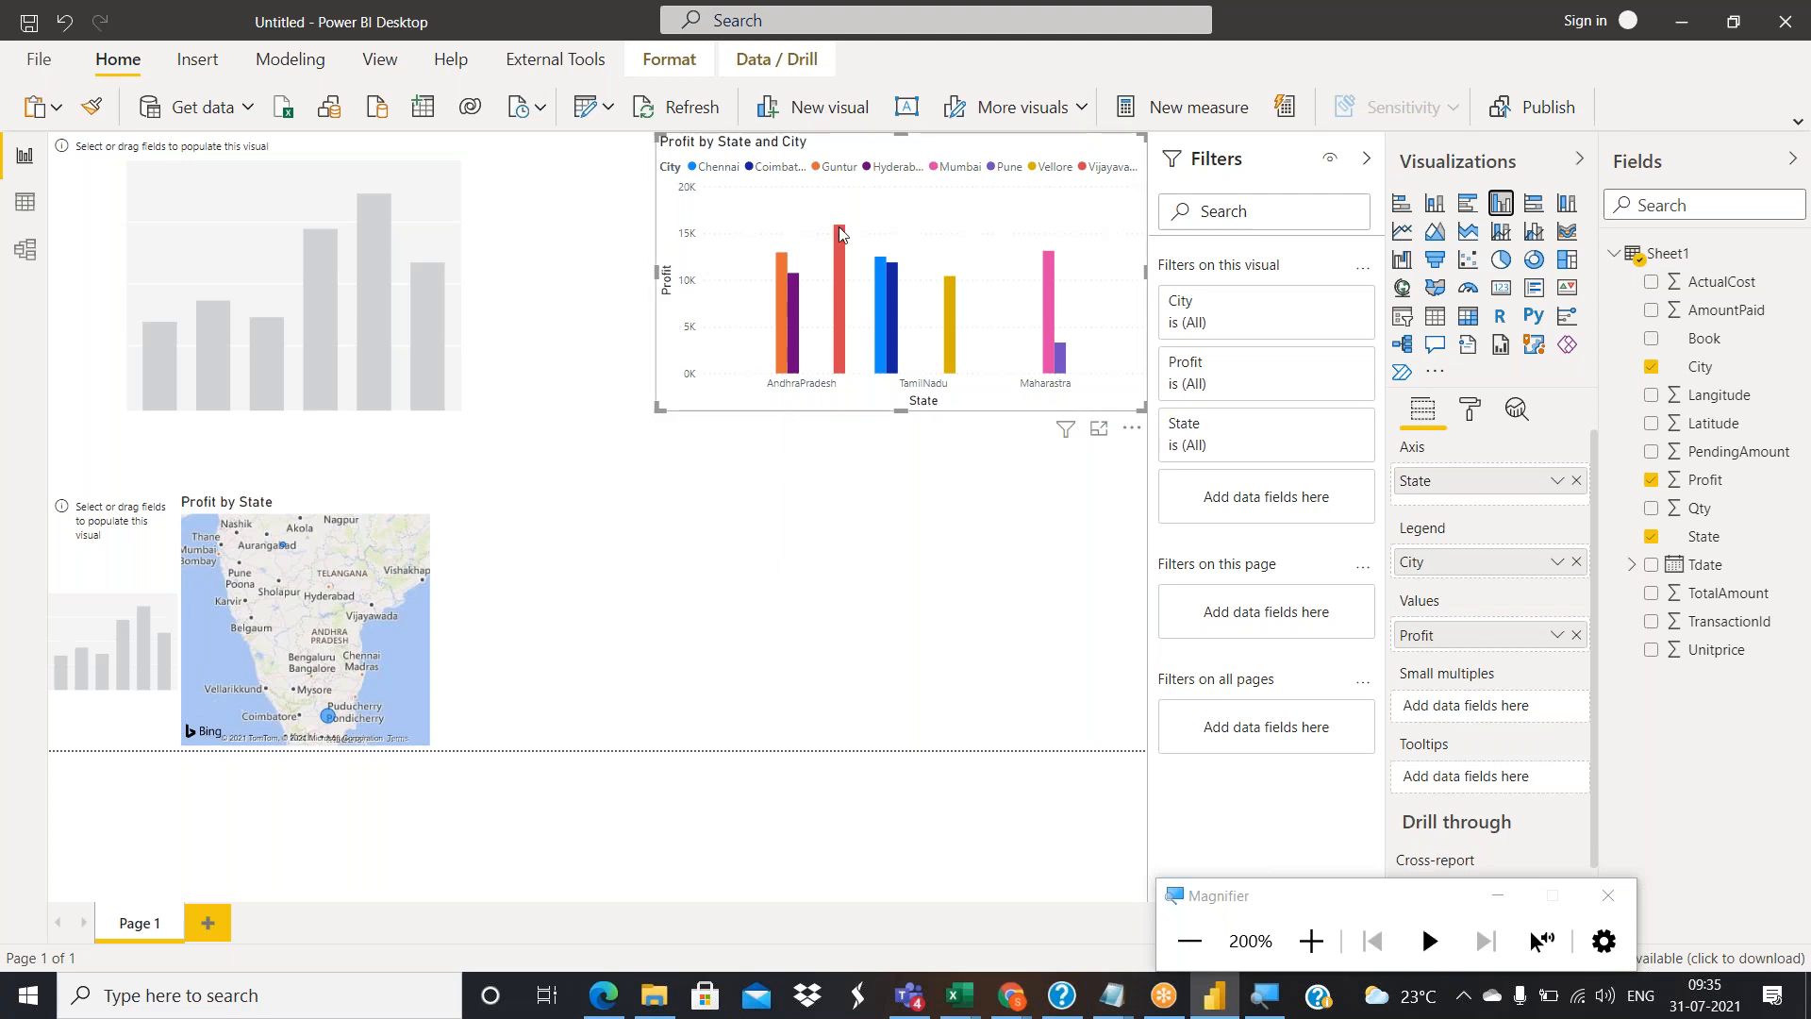
mouse_move(841, 235)
mouse_move(1062, 368)
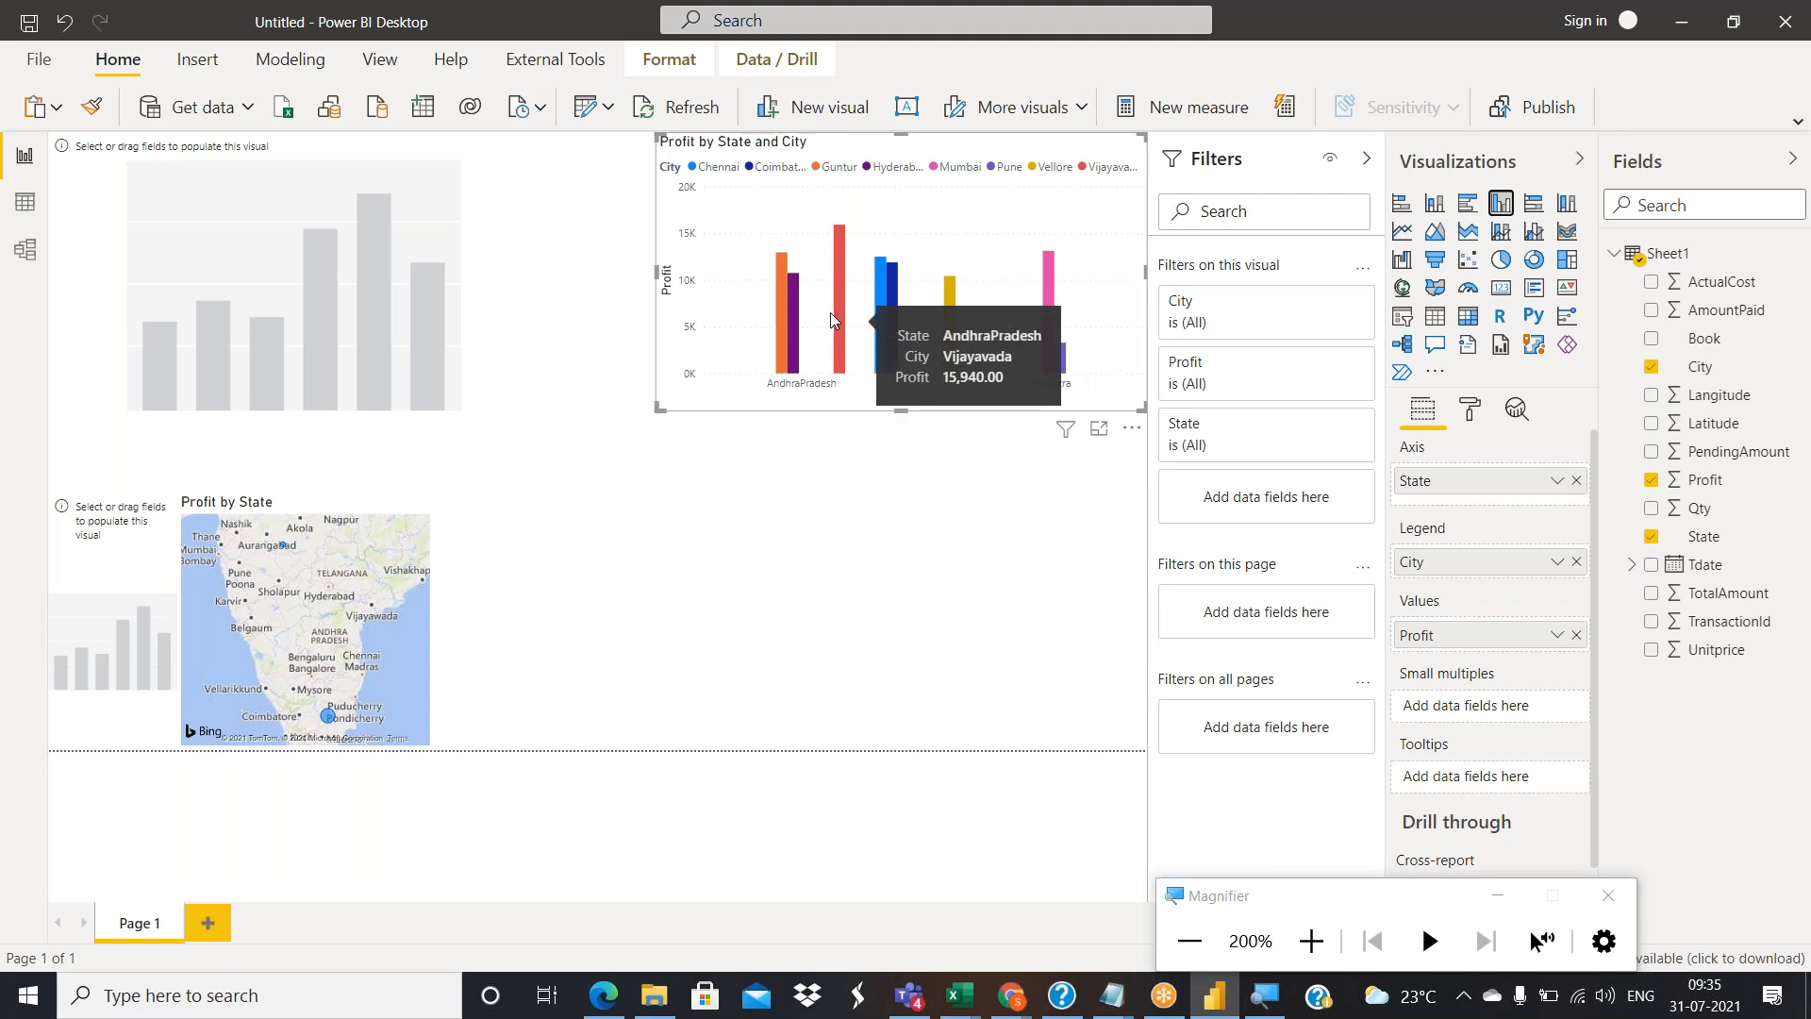
mouse_move(842, 321)
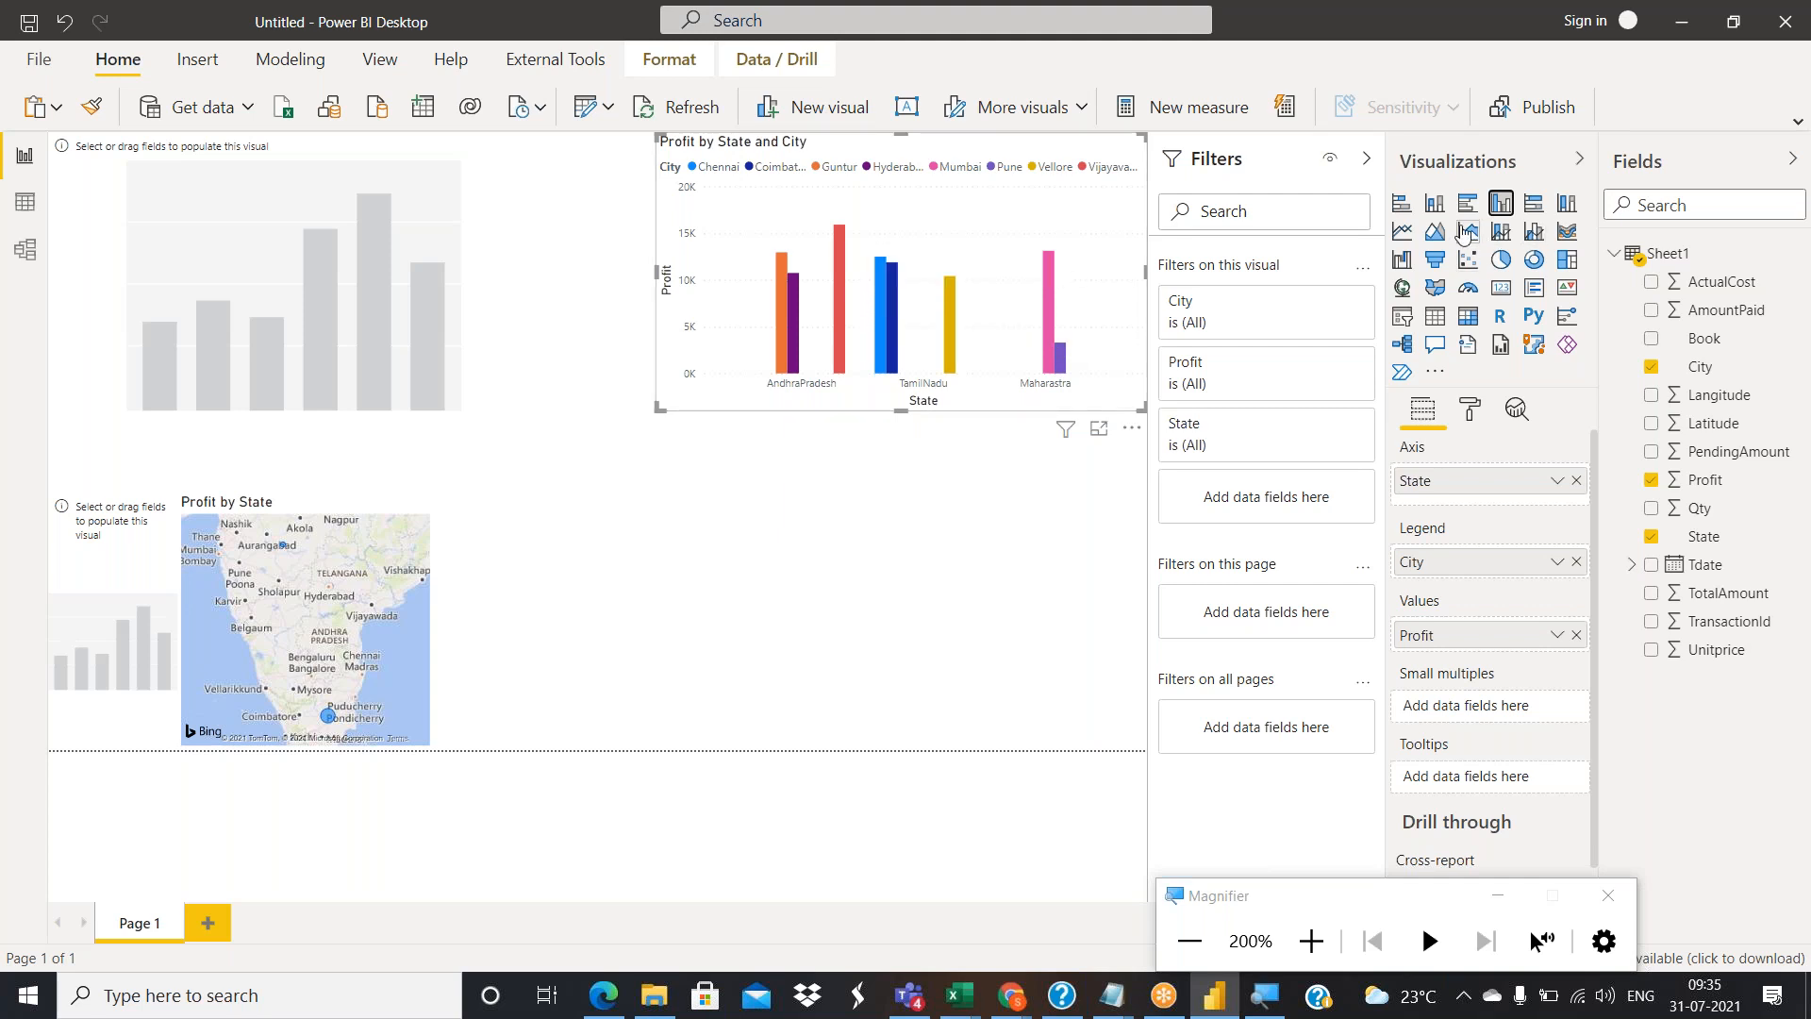
Compare the Profit by State and City chart as a stacked column chart and as a clustered column chart.
left_click(1434, 203)
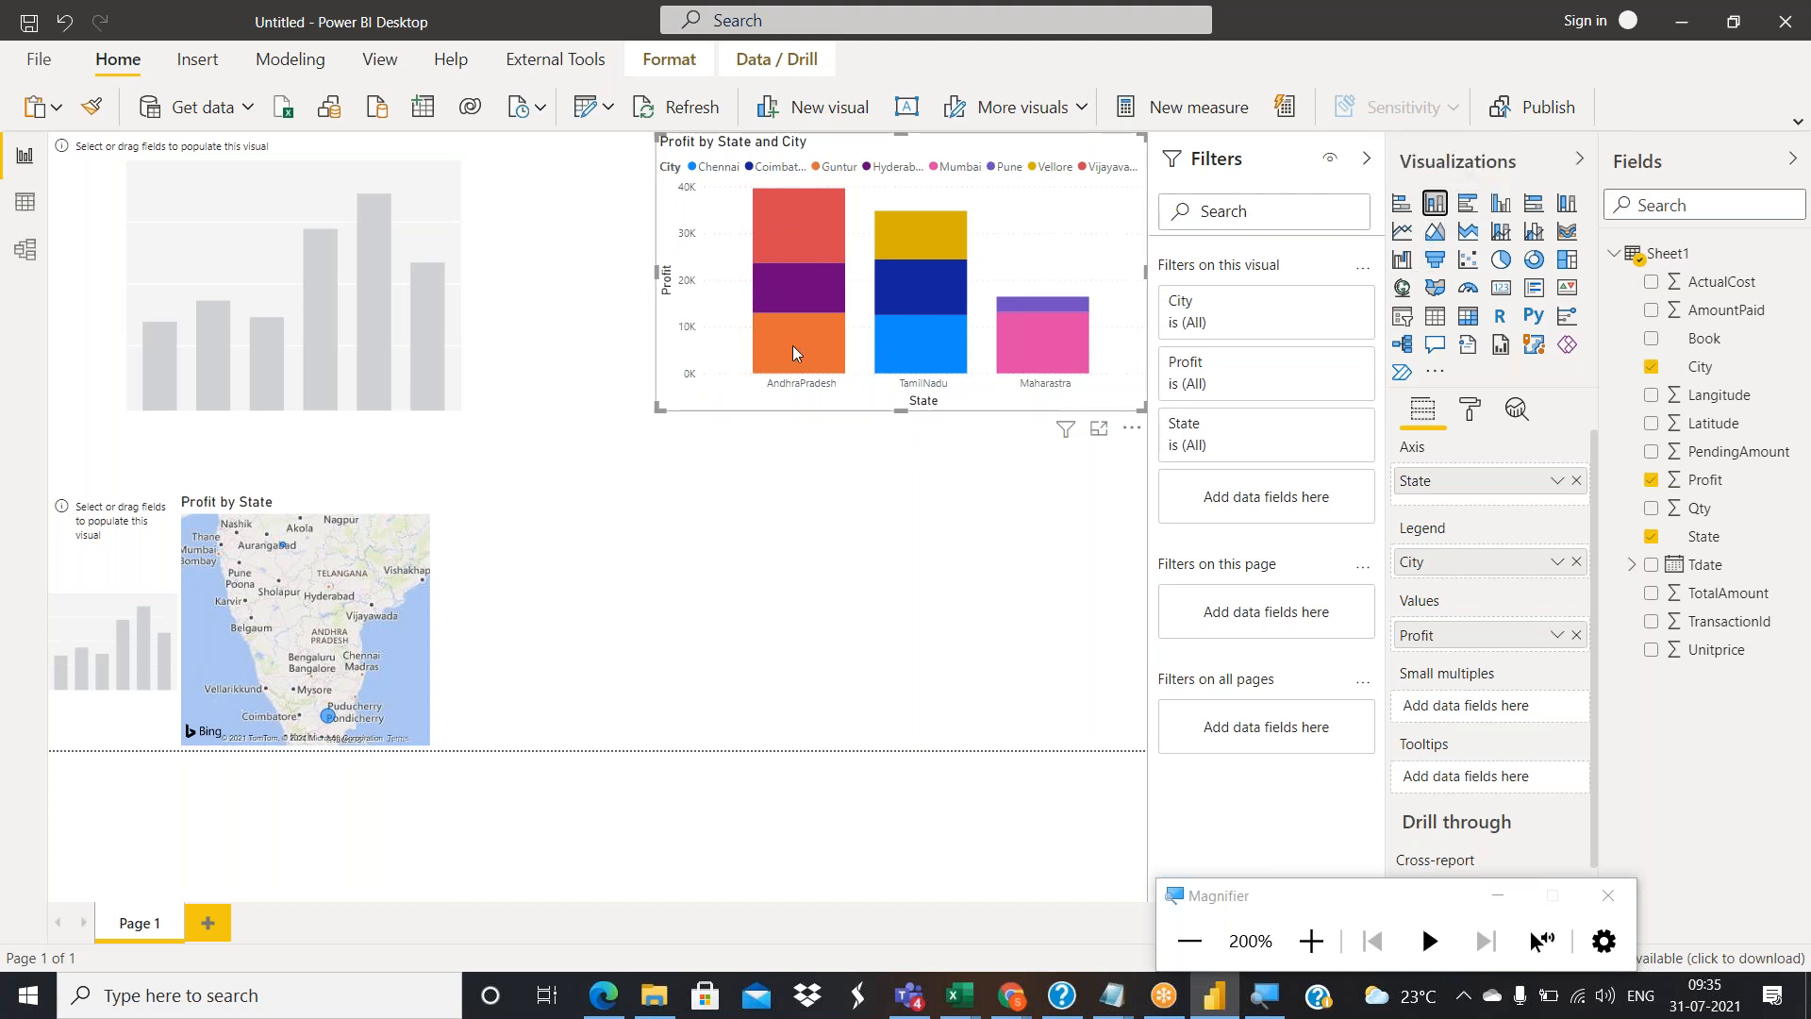
mouse_move(784, 305)
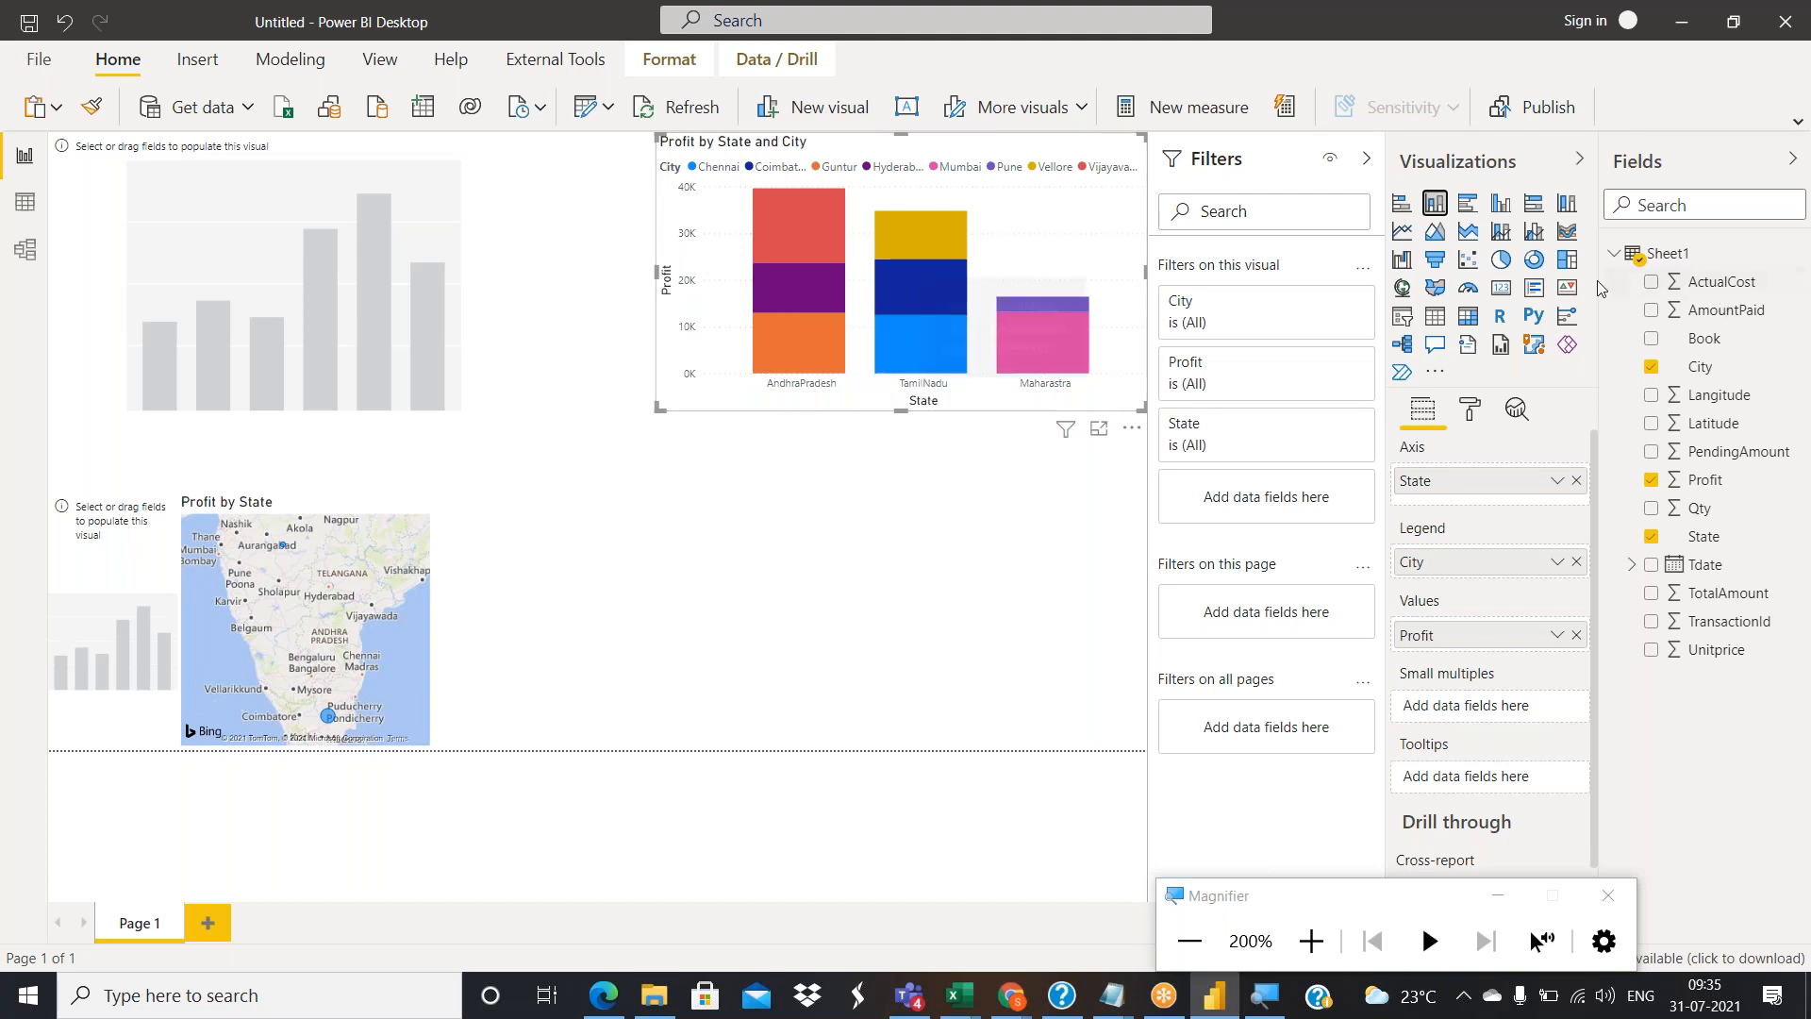
left_click(1506, 209)
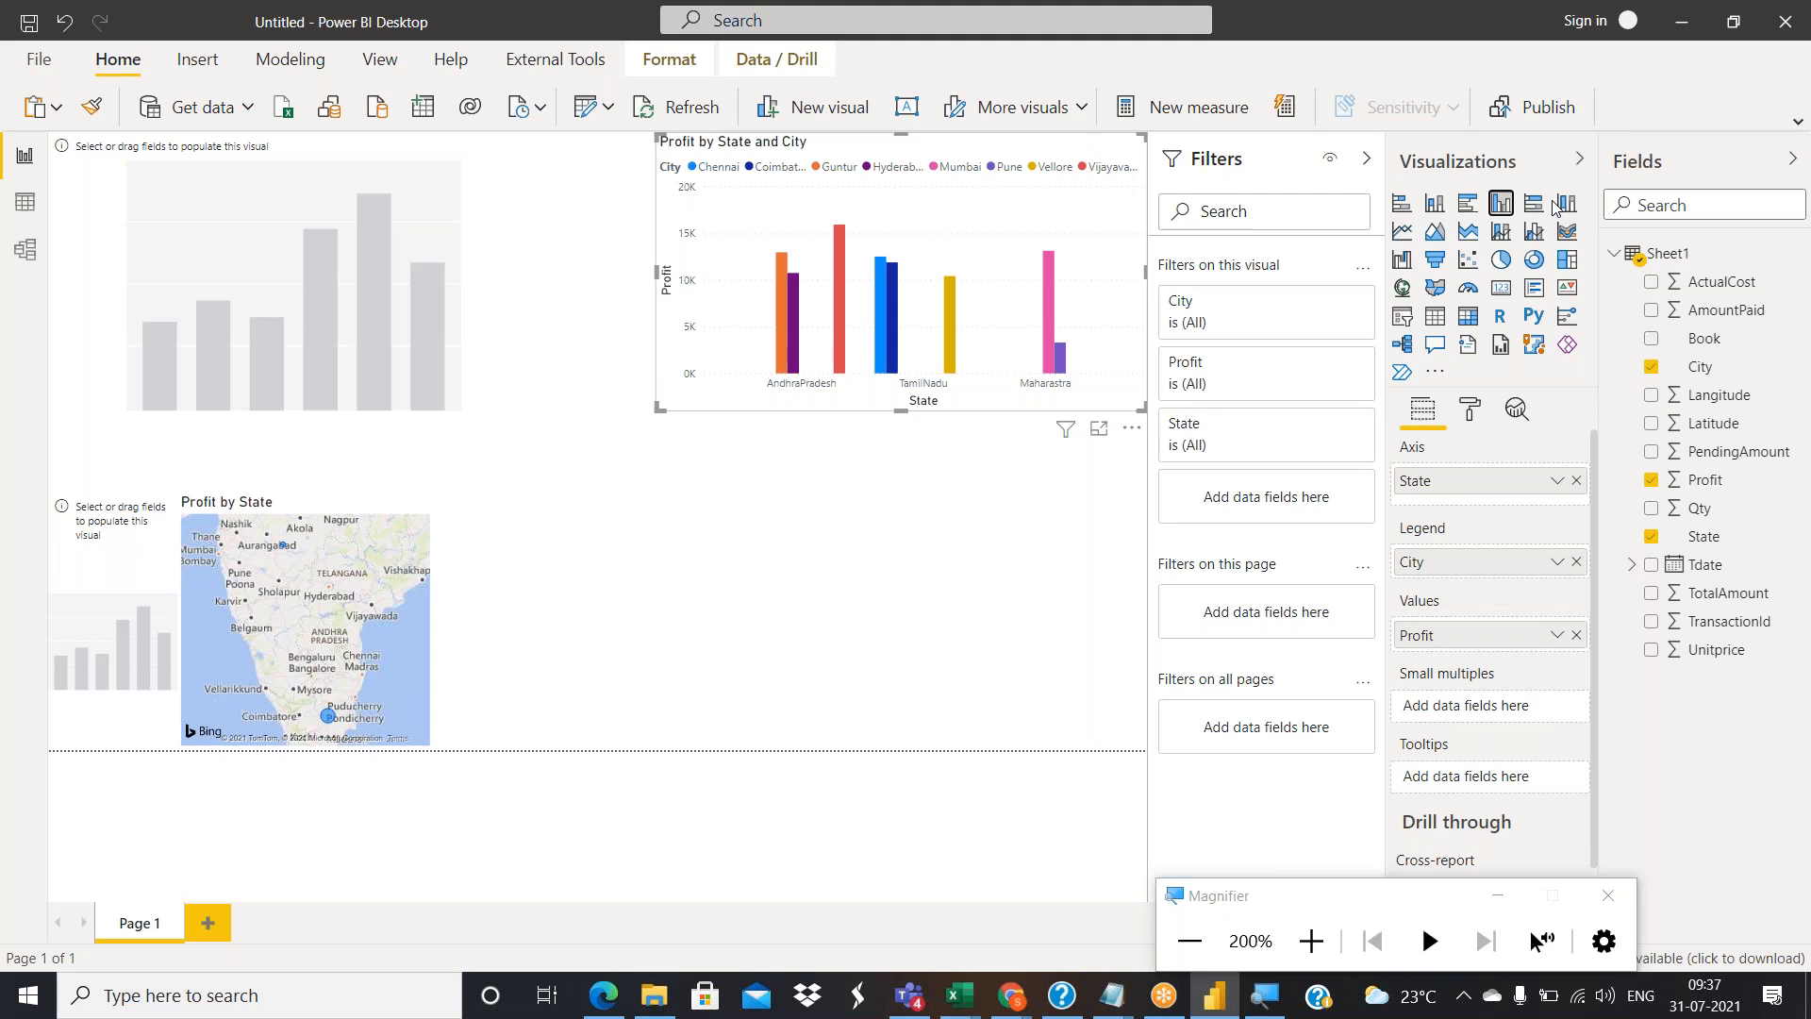
Change the Profit by State and City chart to a stacked column chart and make it taller.
left_click(1434, 203)
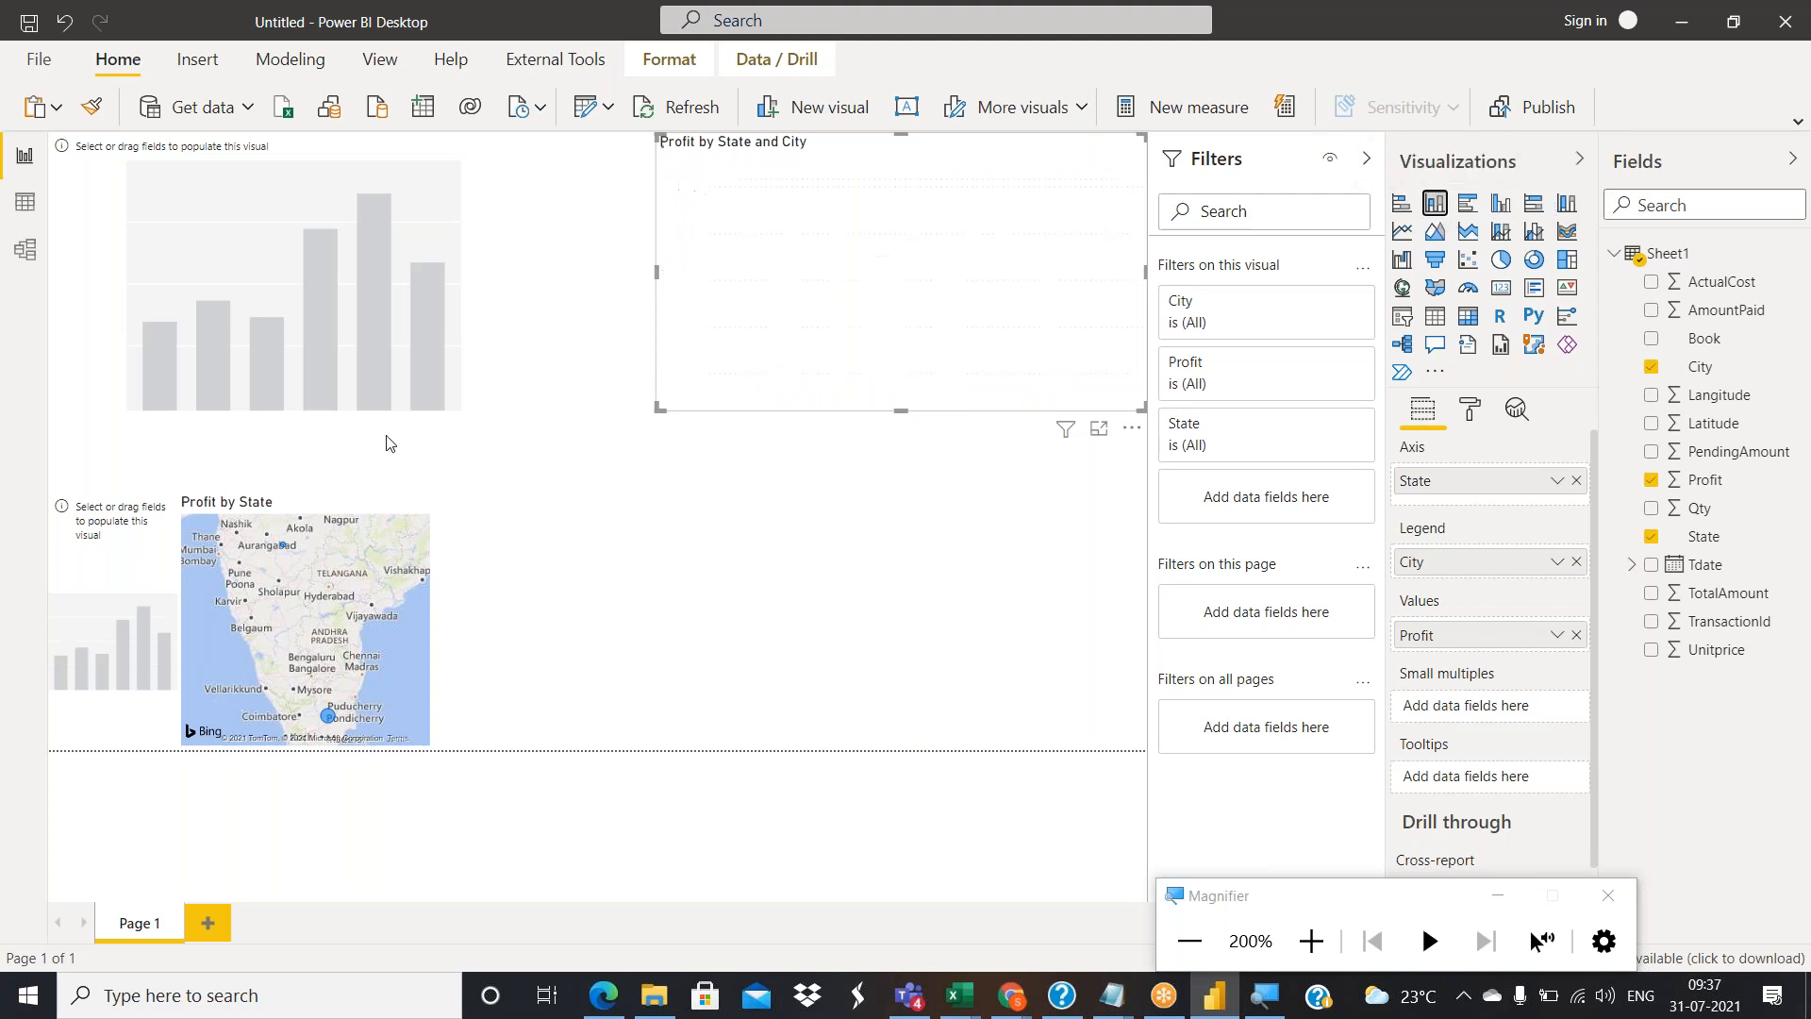
mouse_move(784, 234)
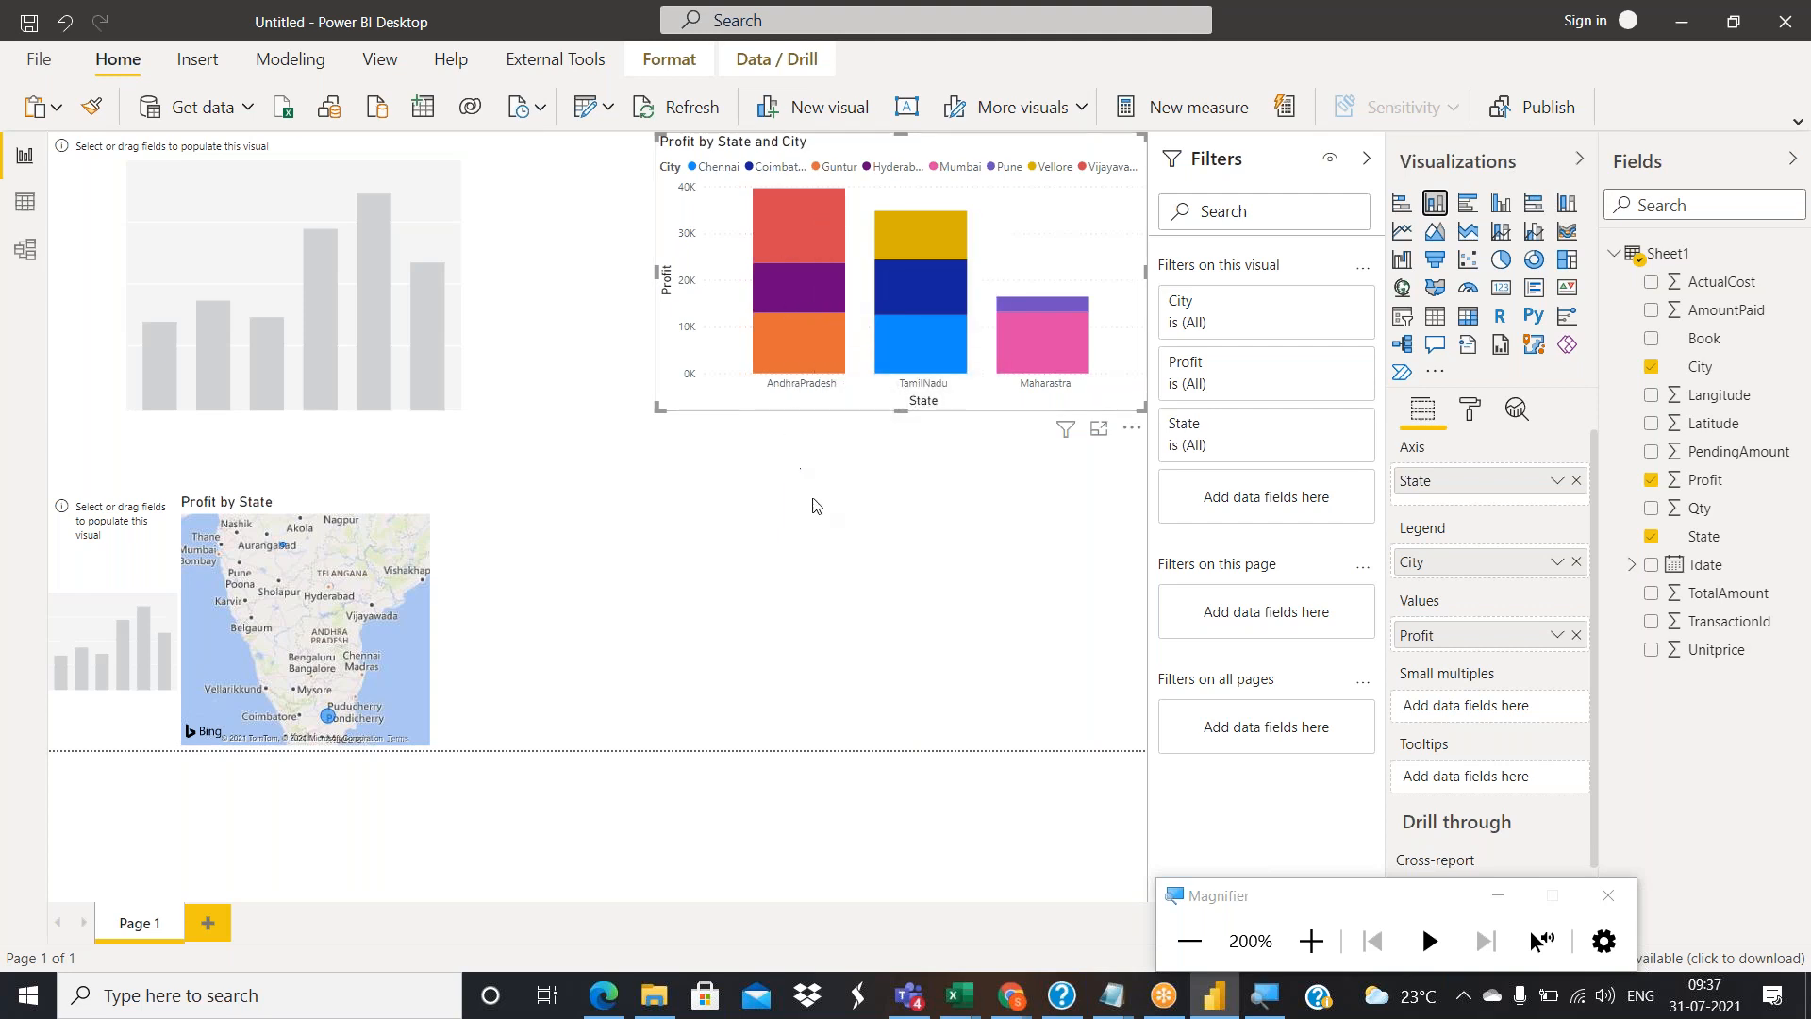
left_click_drag(658, 410, 660, 475)
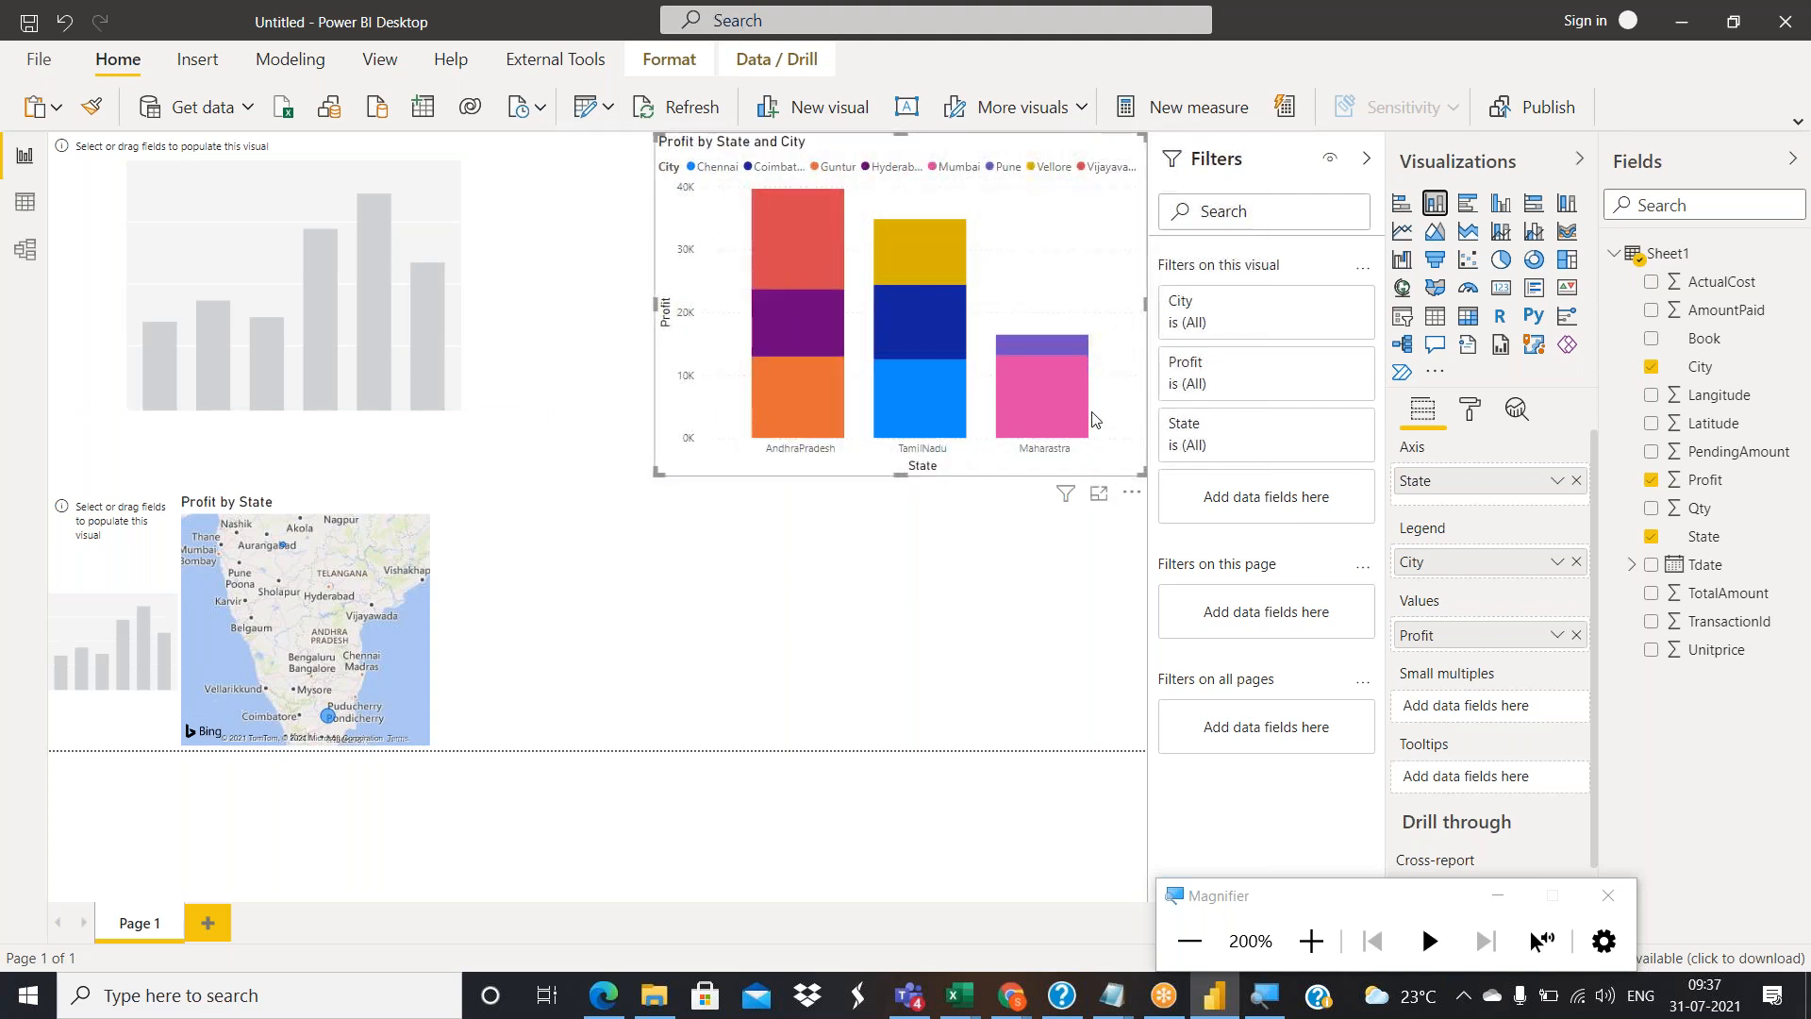
mouse_move(1057, 374)
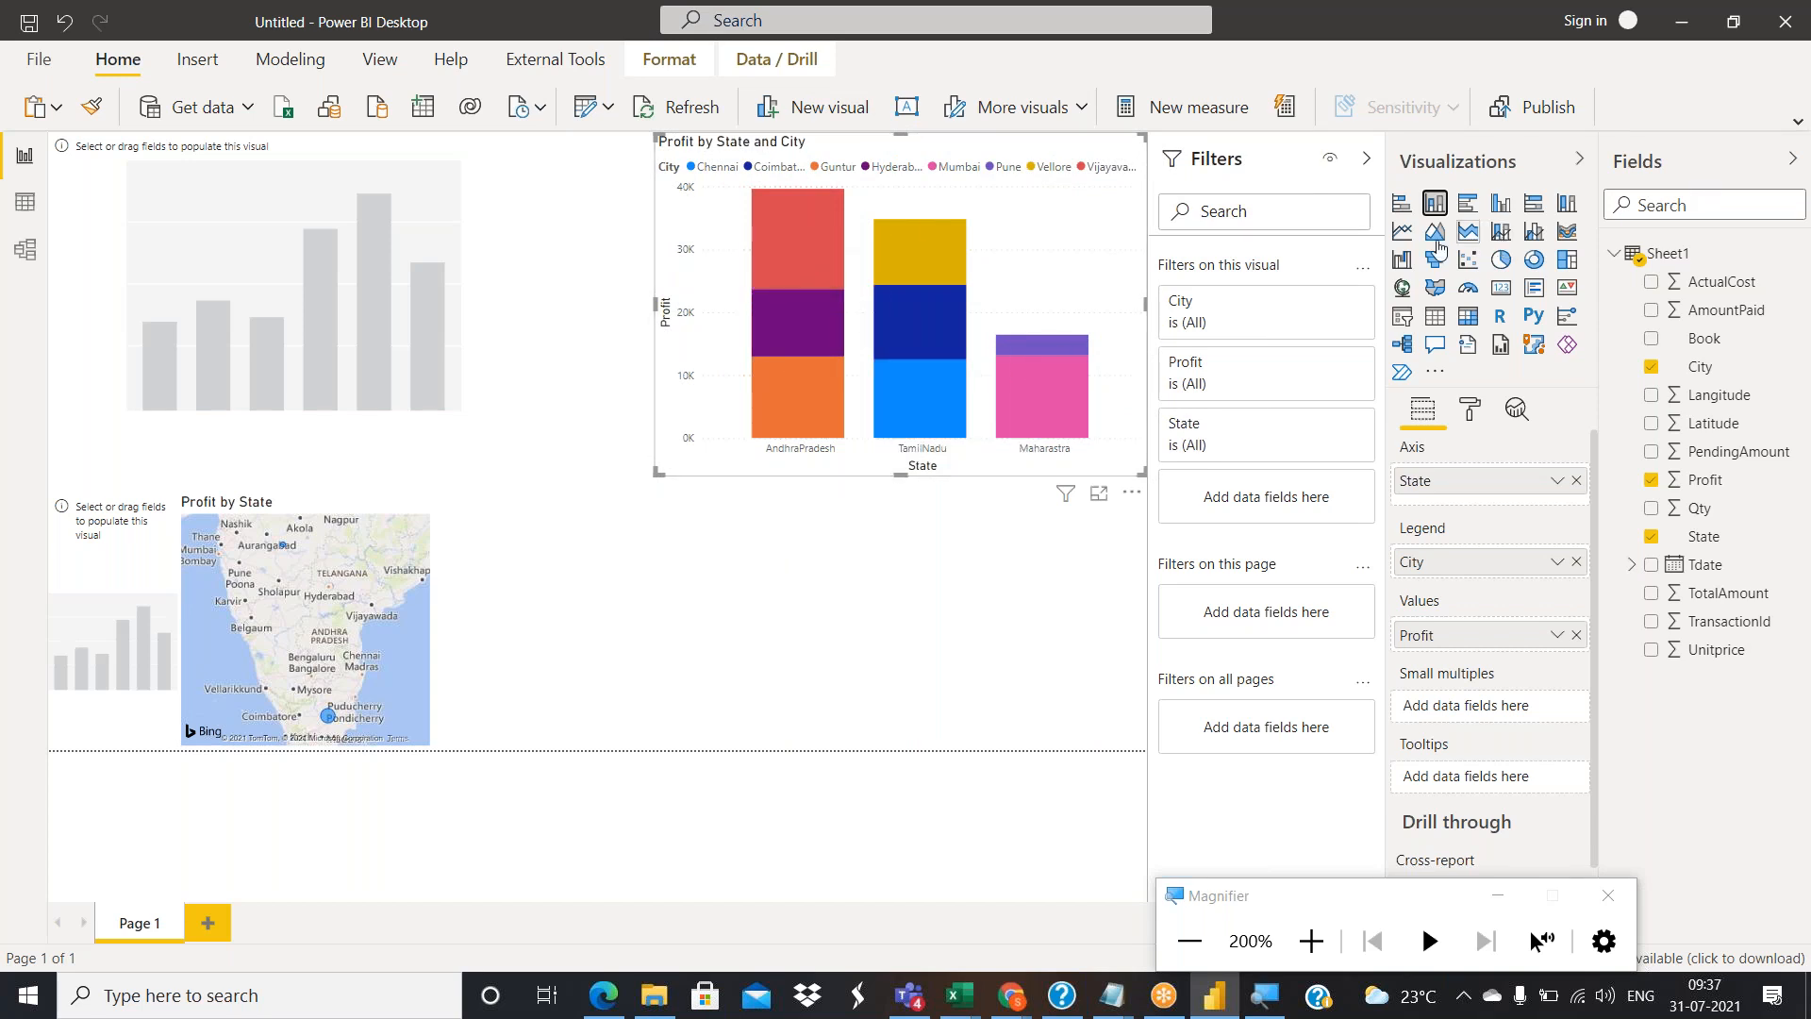
Try the Profit by State and City chart as a 100% stacked column chart and as a line chart.
left_click(1566, 206)
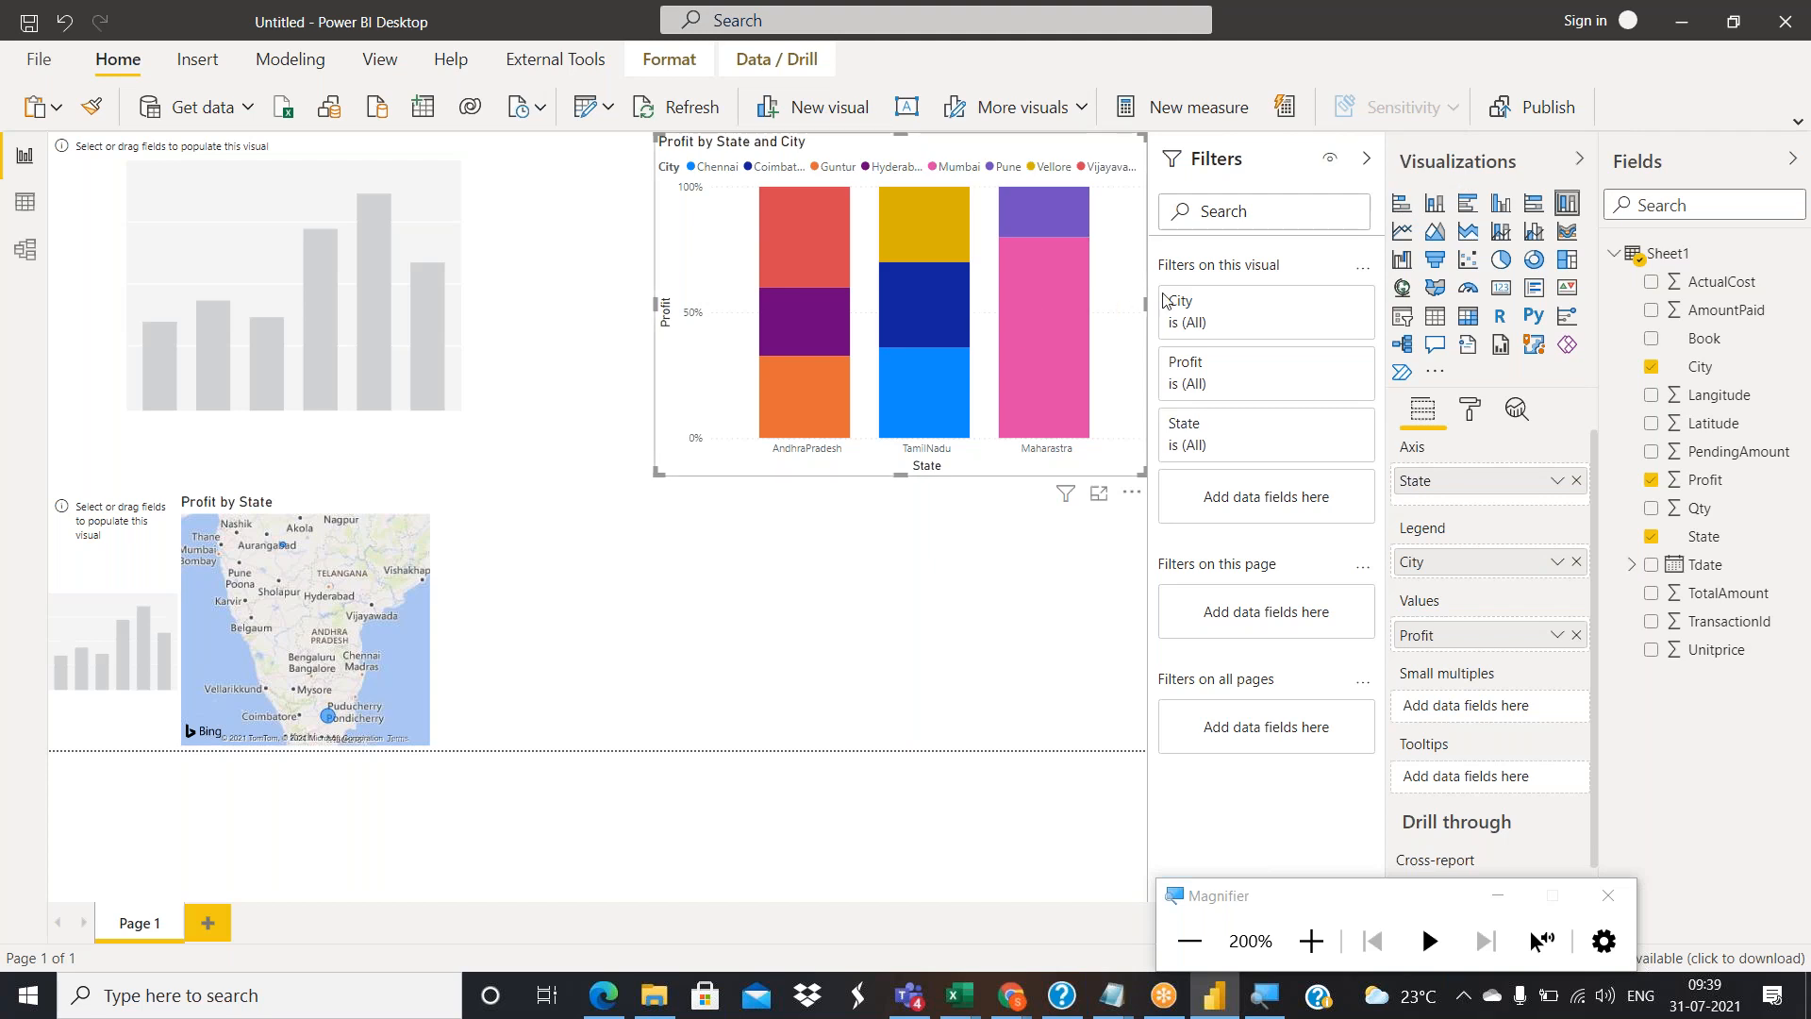
left_click(1403, 233)
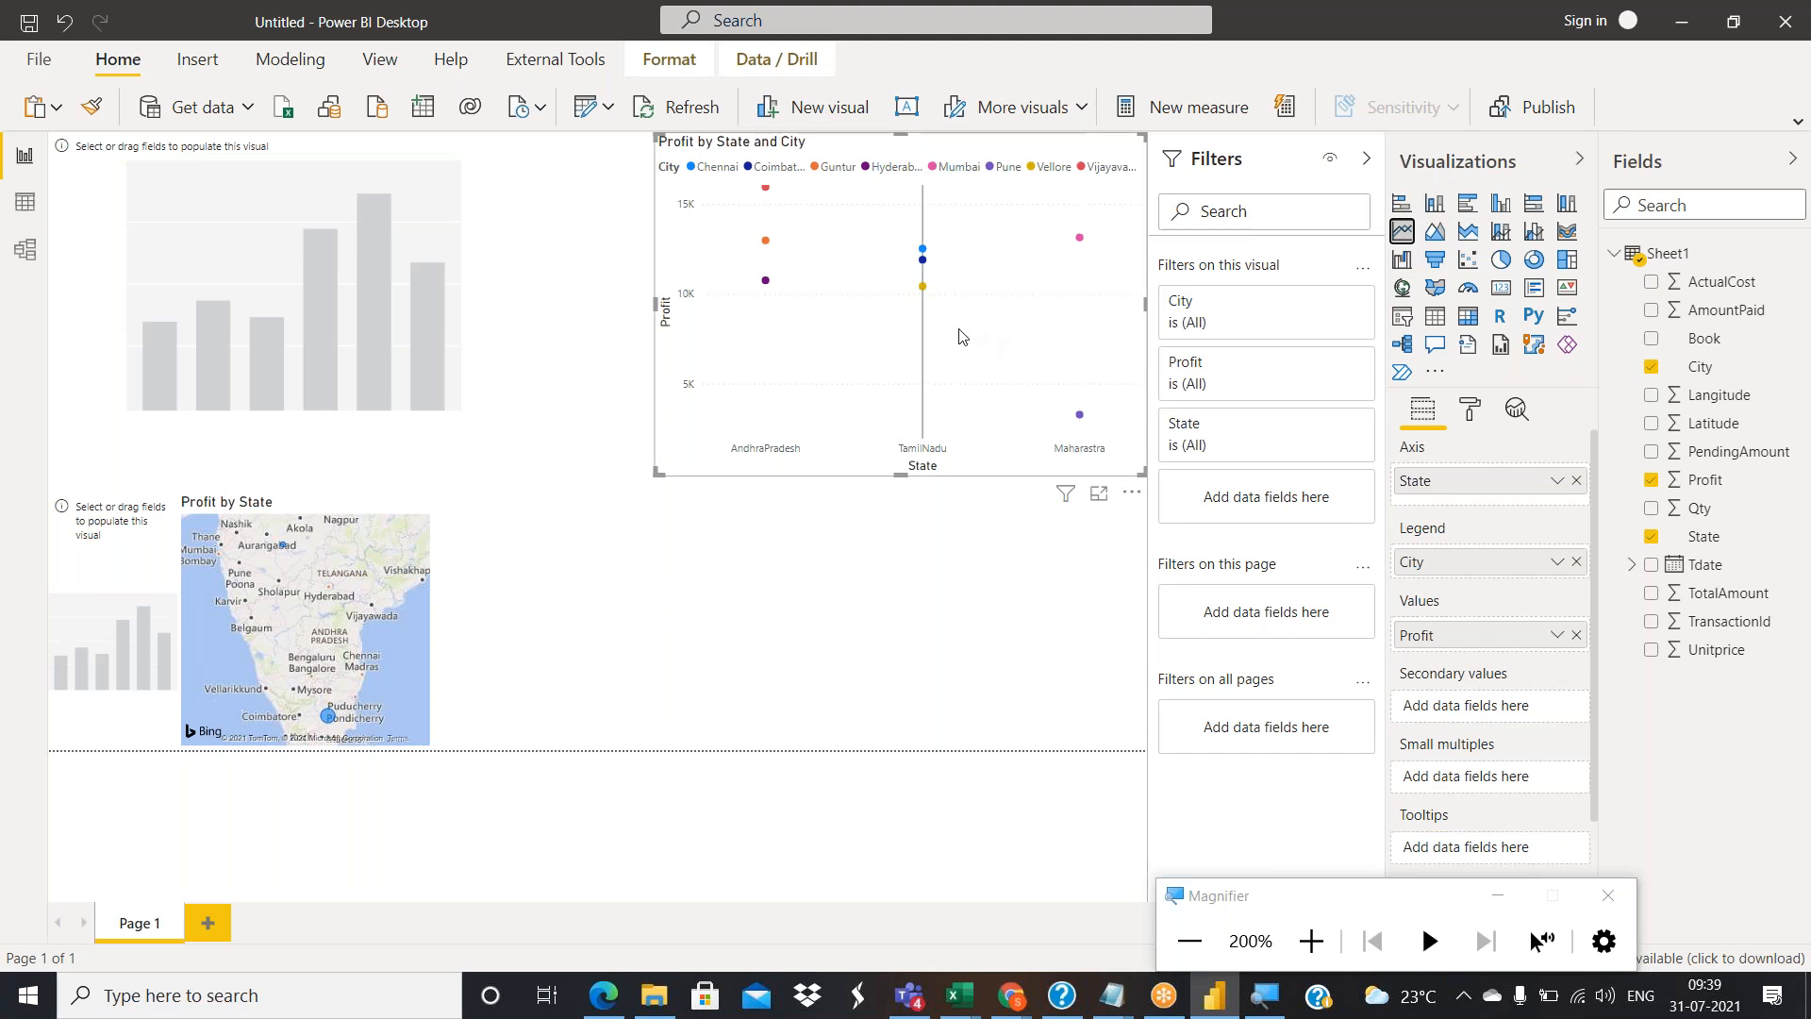
mouse_move(958, 327)
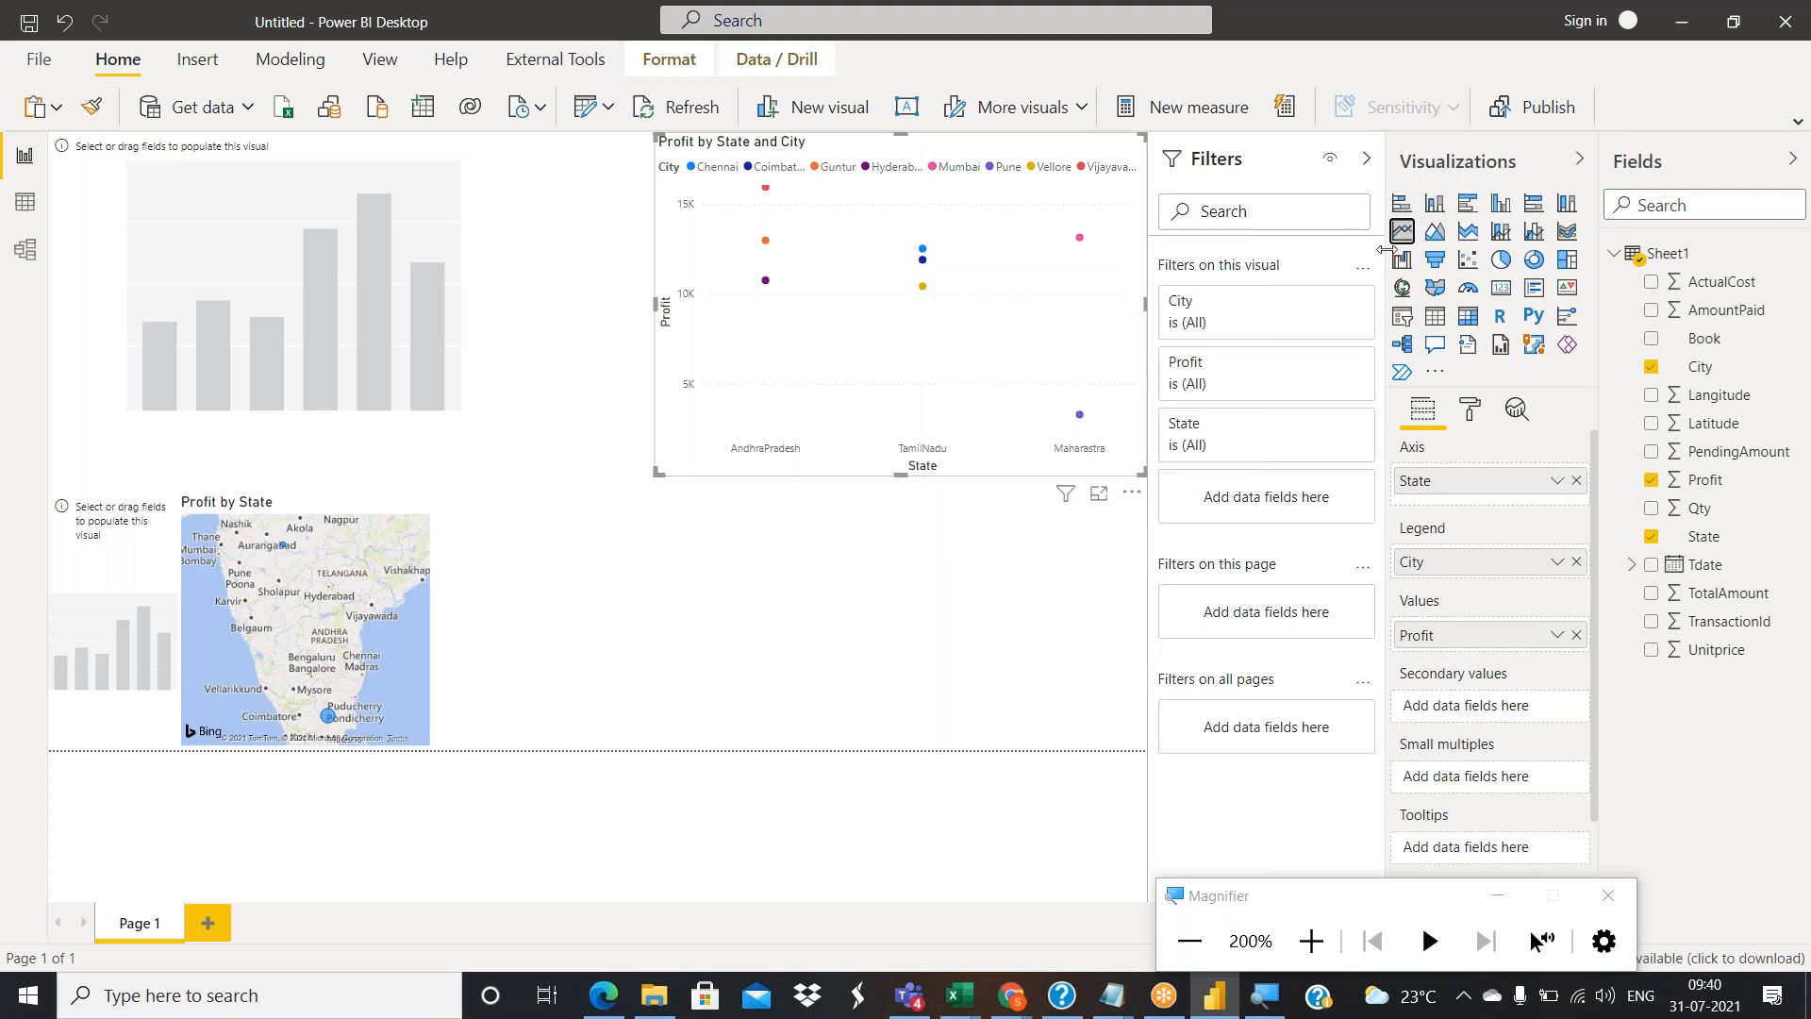
Return the Profit by State and City chart to a stacked column chart and enlarge it in width and height.
left_click(1435, 204)
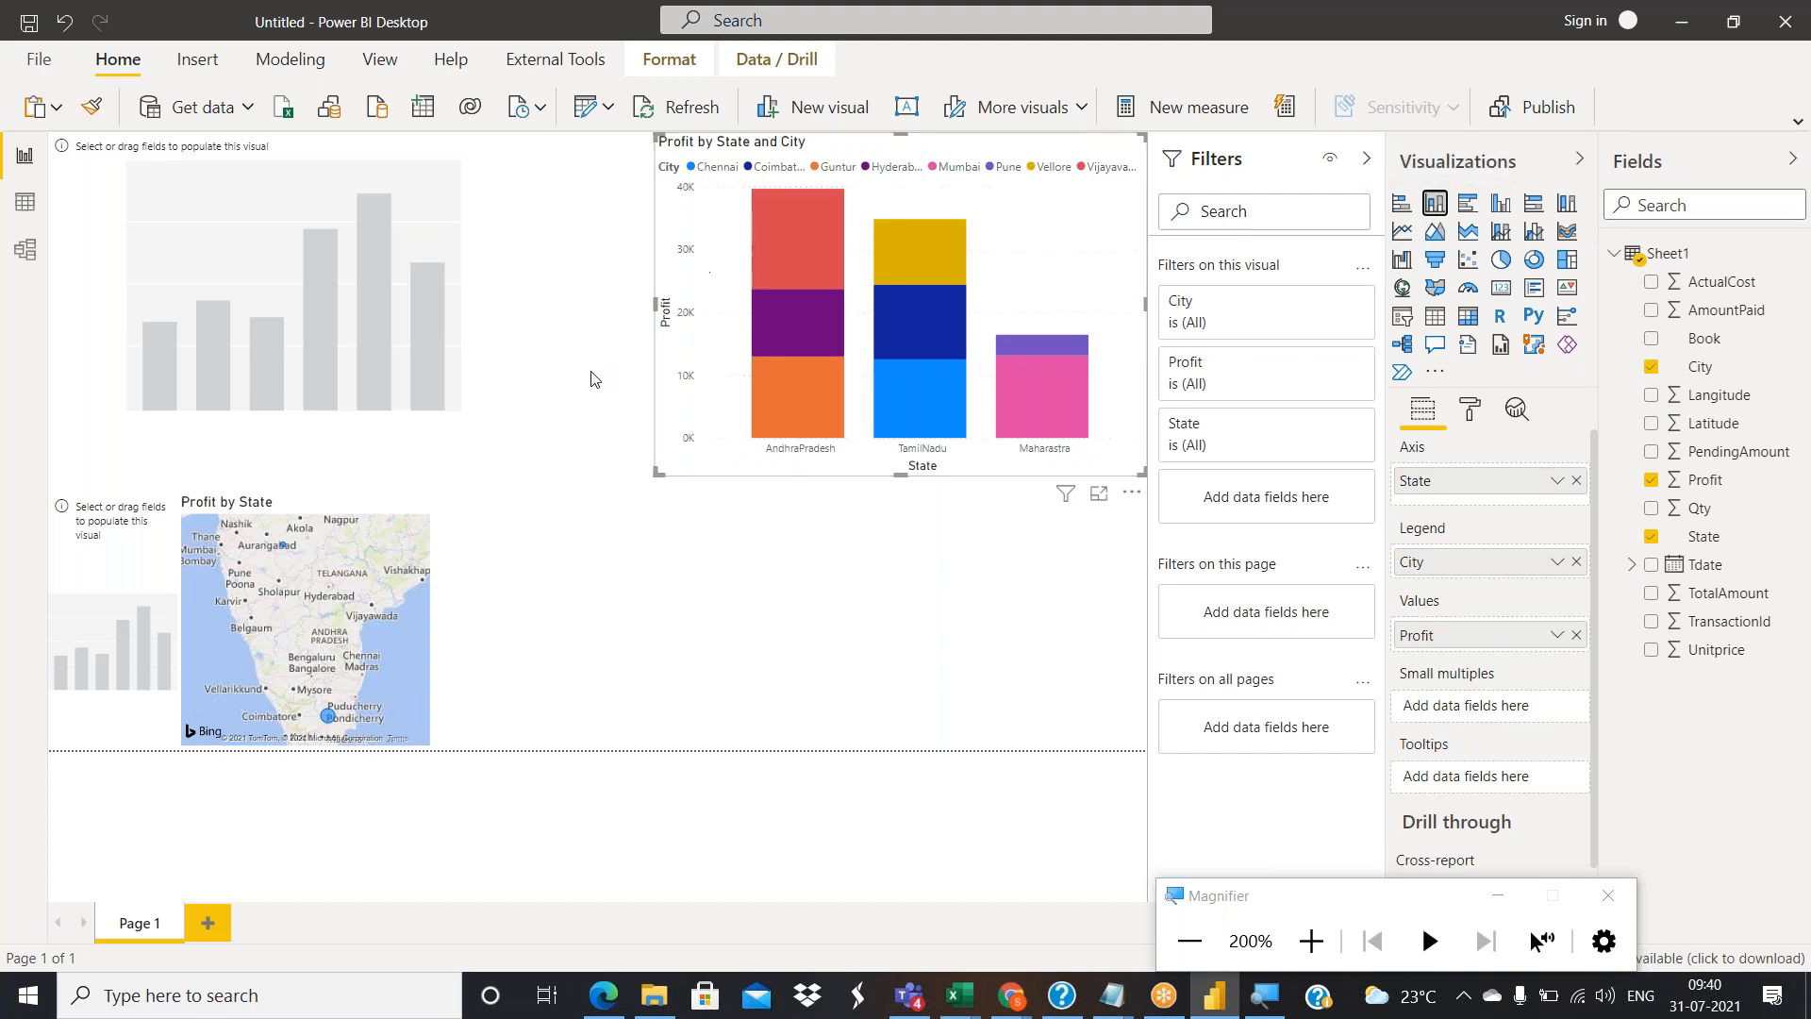
left_click_drag(664, 474, 622, 529)
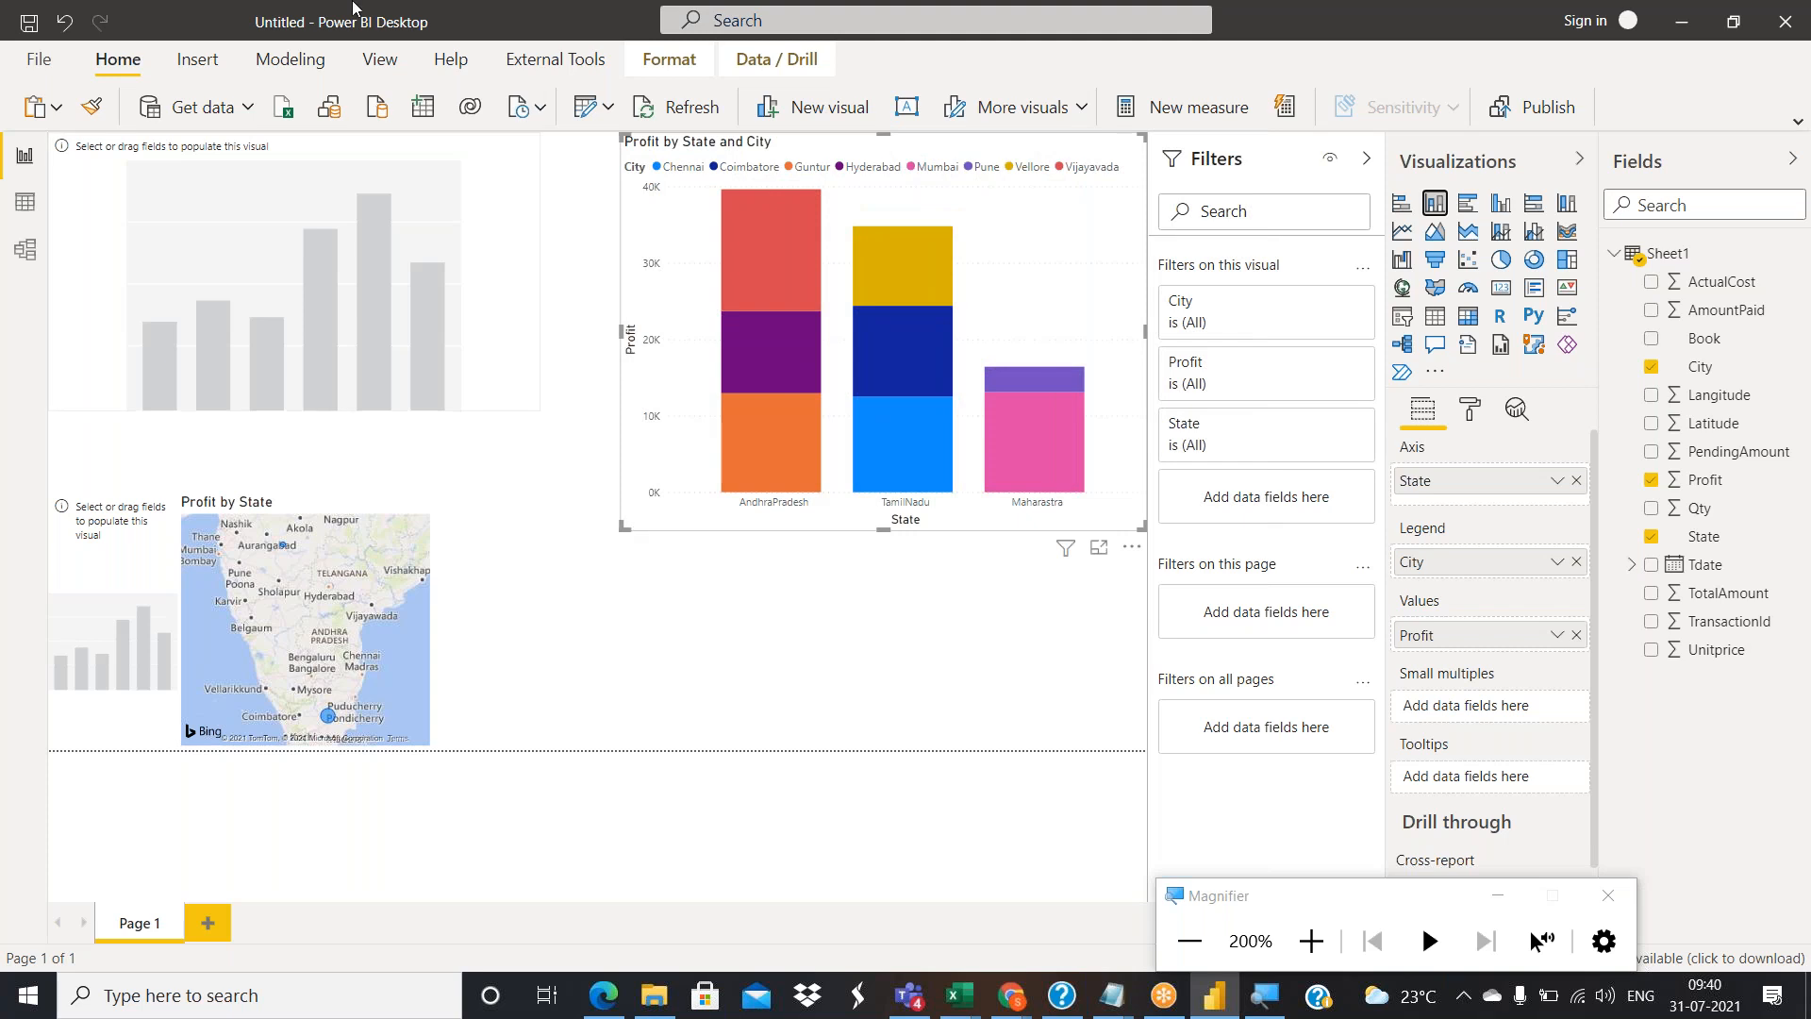
Inspect the Guntur and Hyderabad segments of the AndhraPradesh stacked column.
left_click(1167, 17)
left_click(1124, 65)
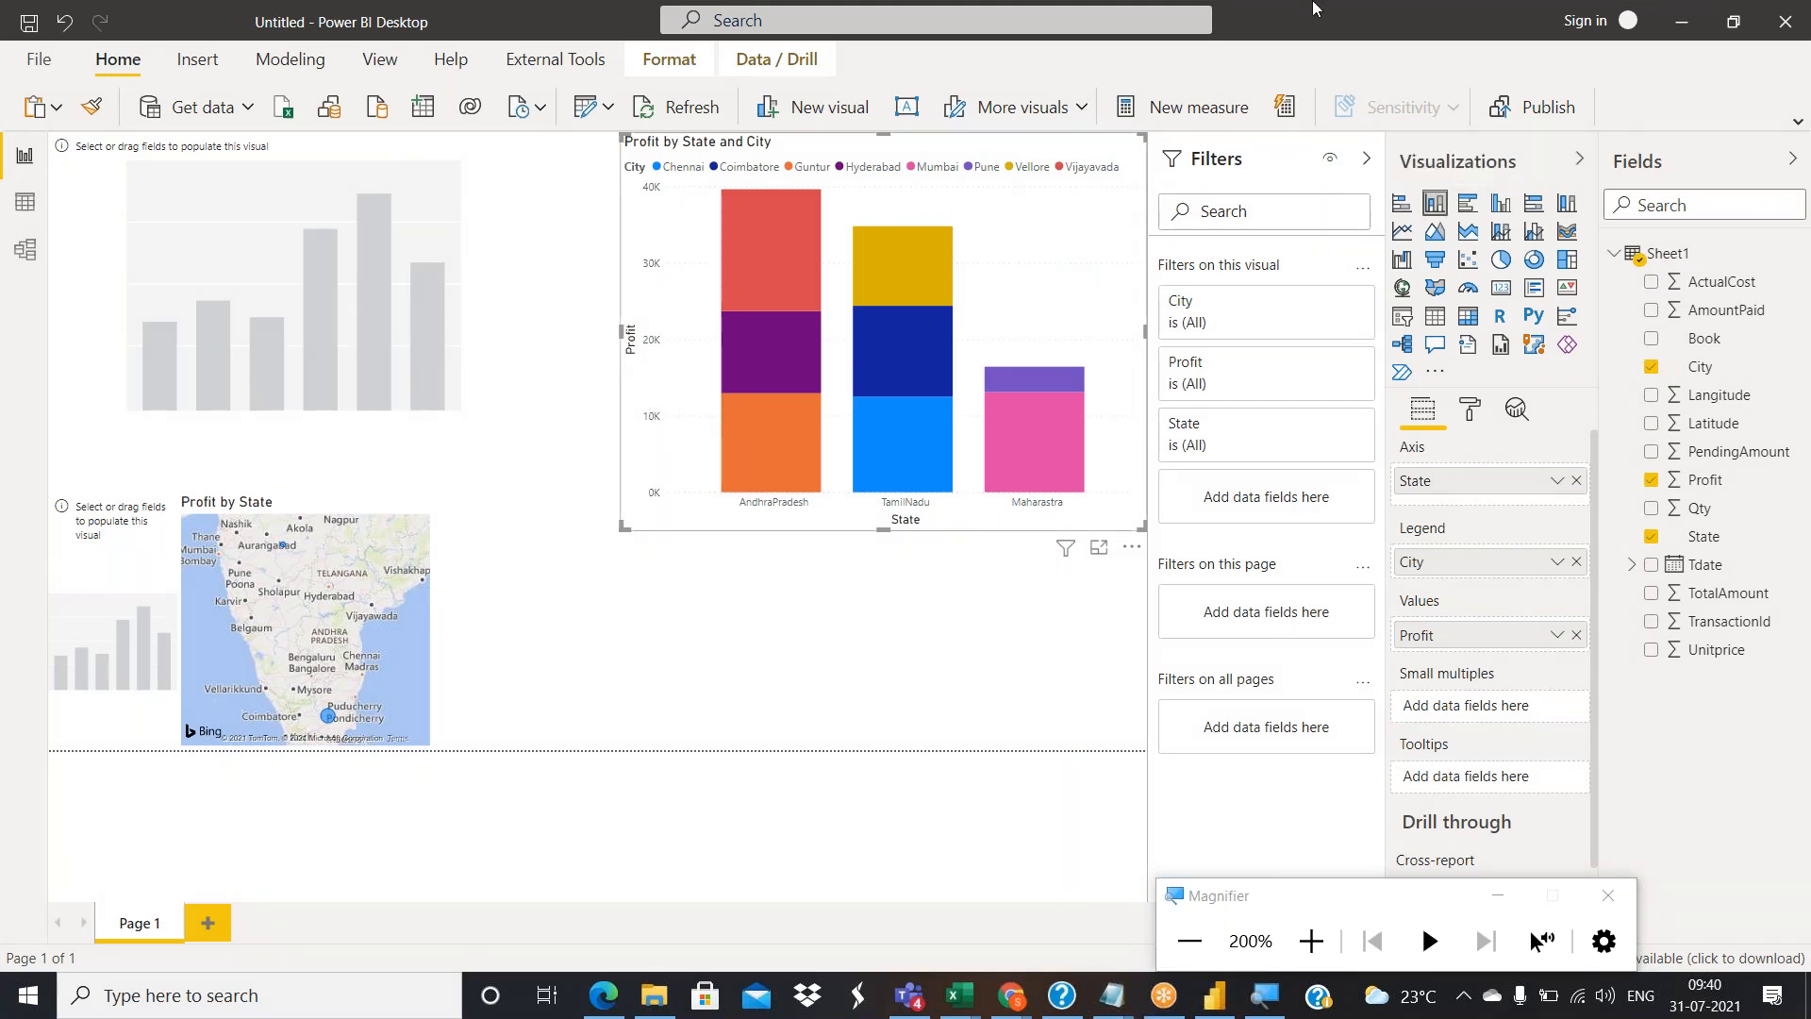
left_click(1117, 13)
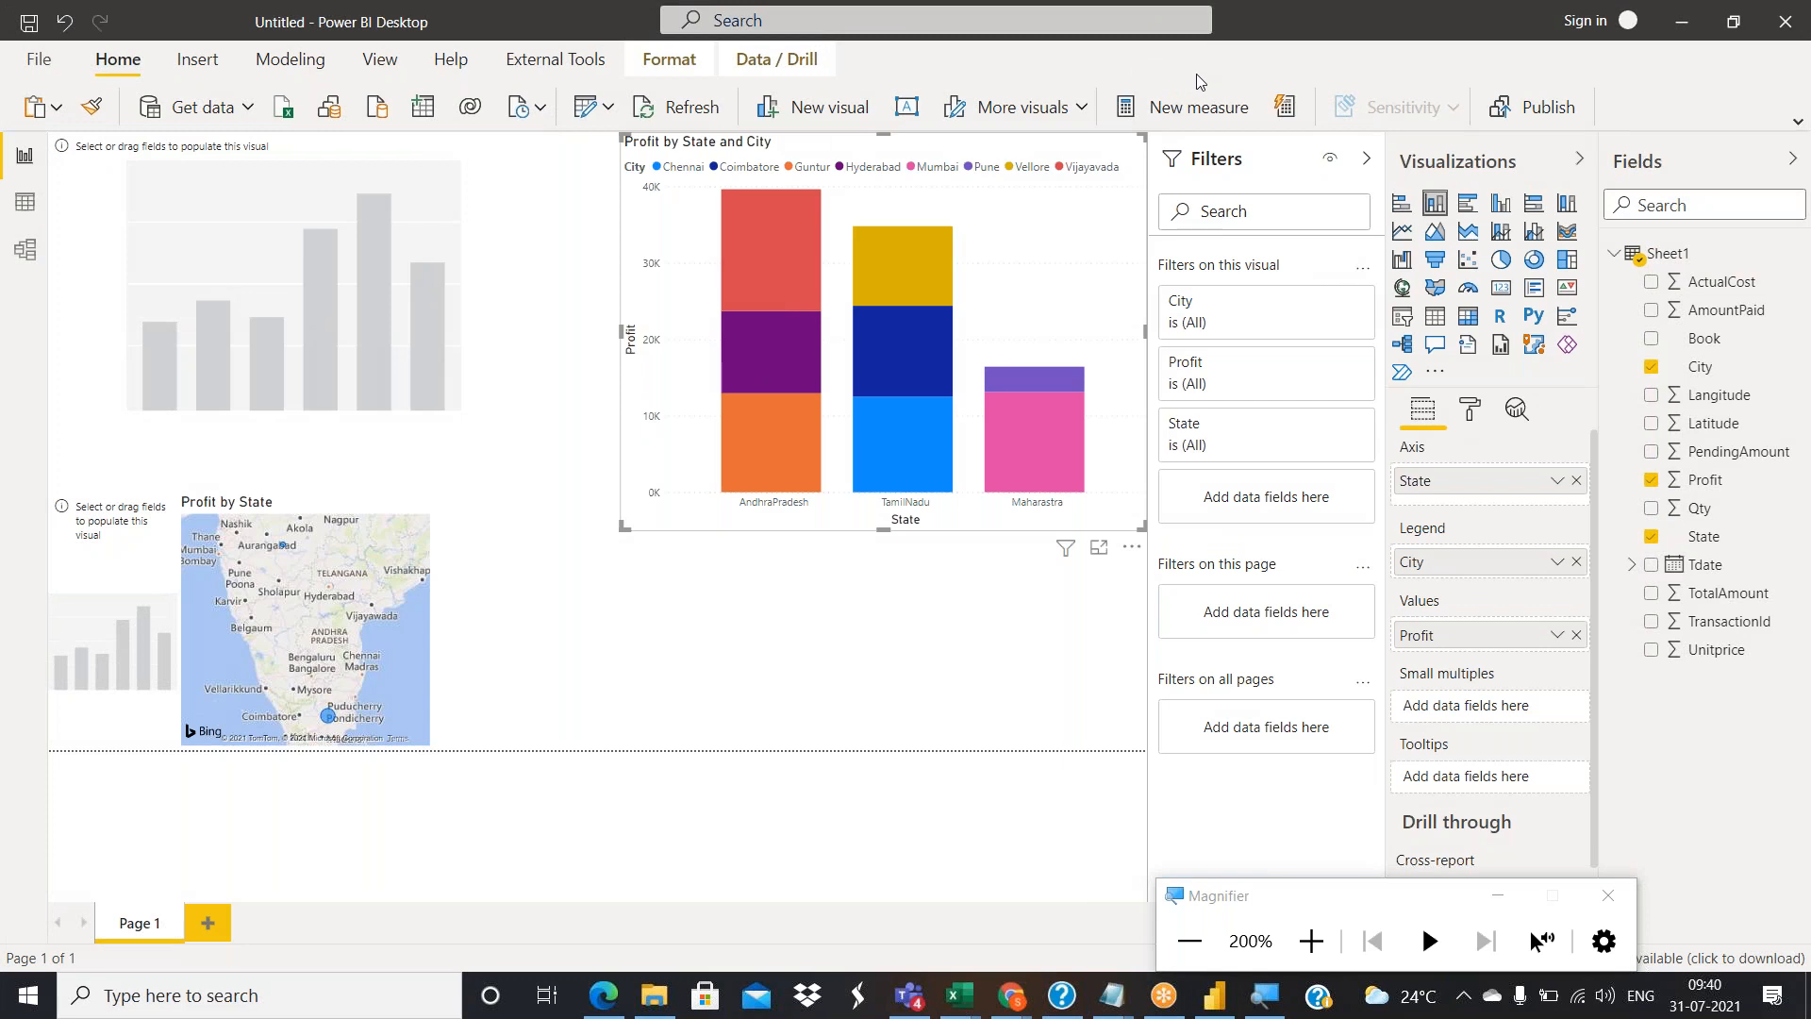
mouse_move(758, 441)
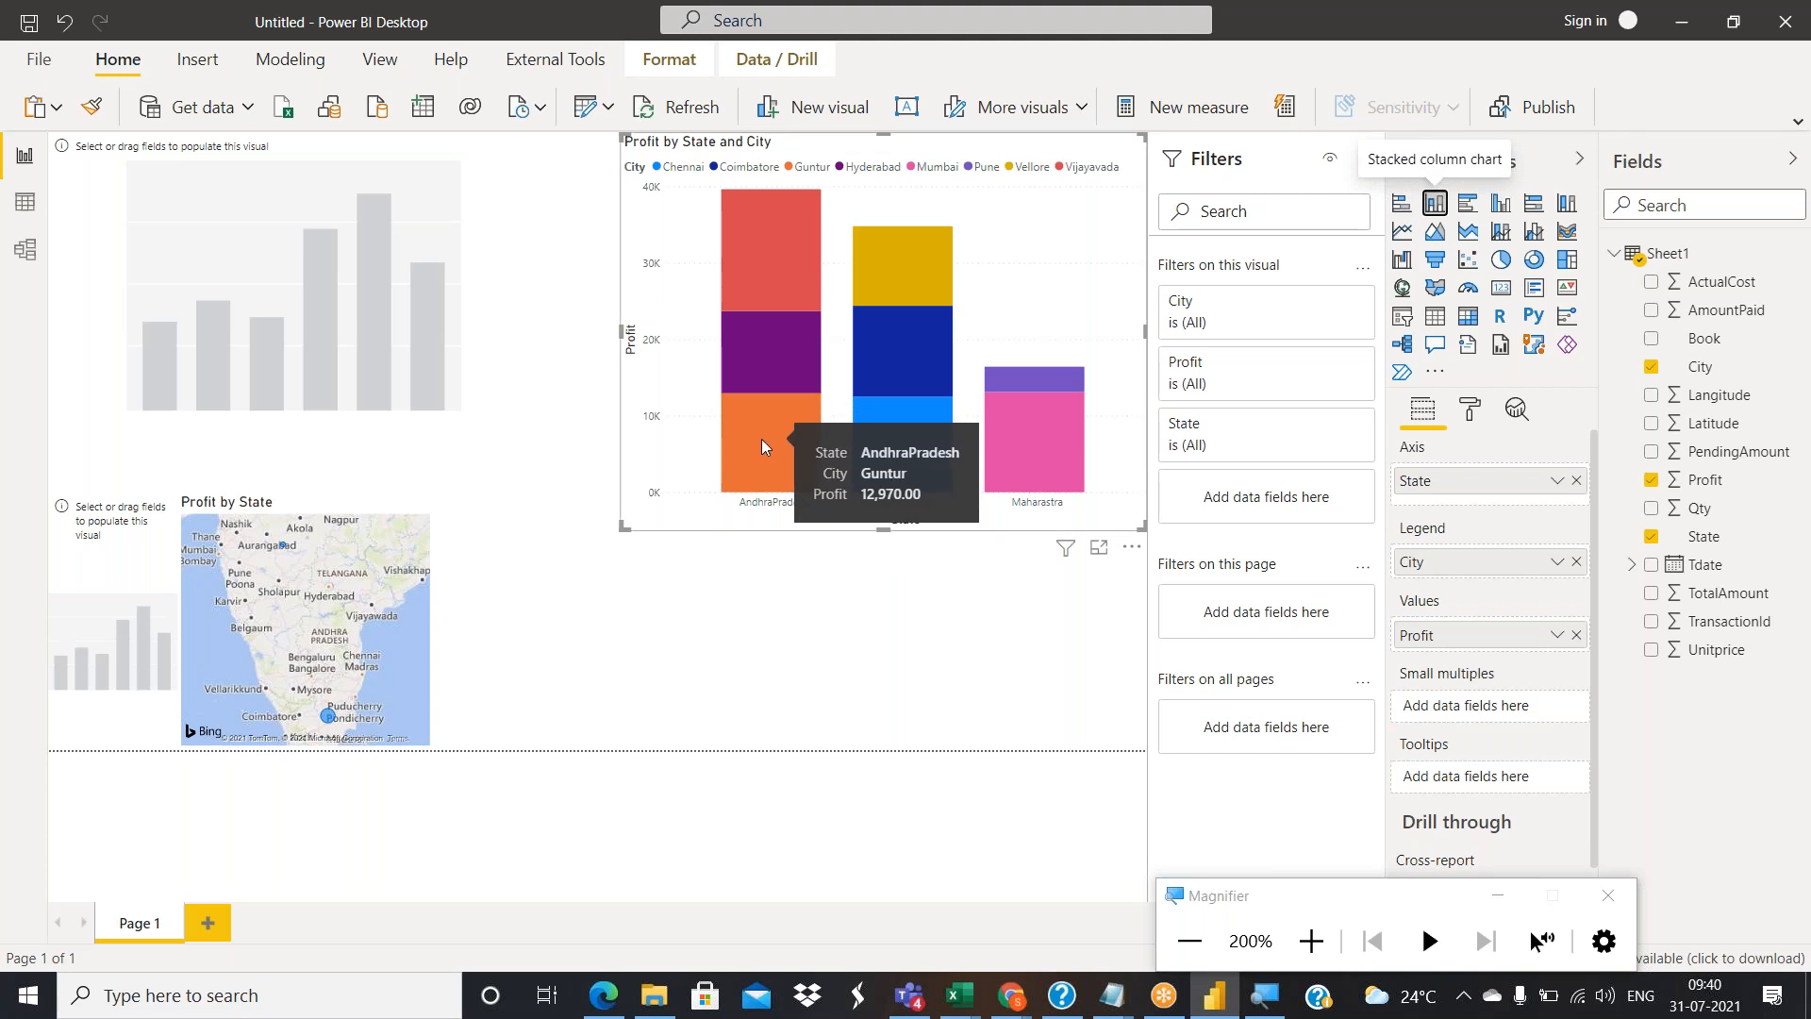
mouse_move(764, 361)
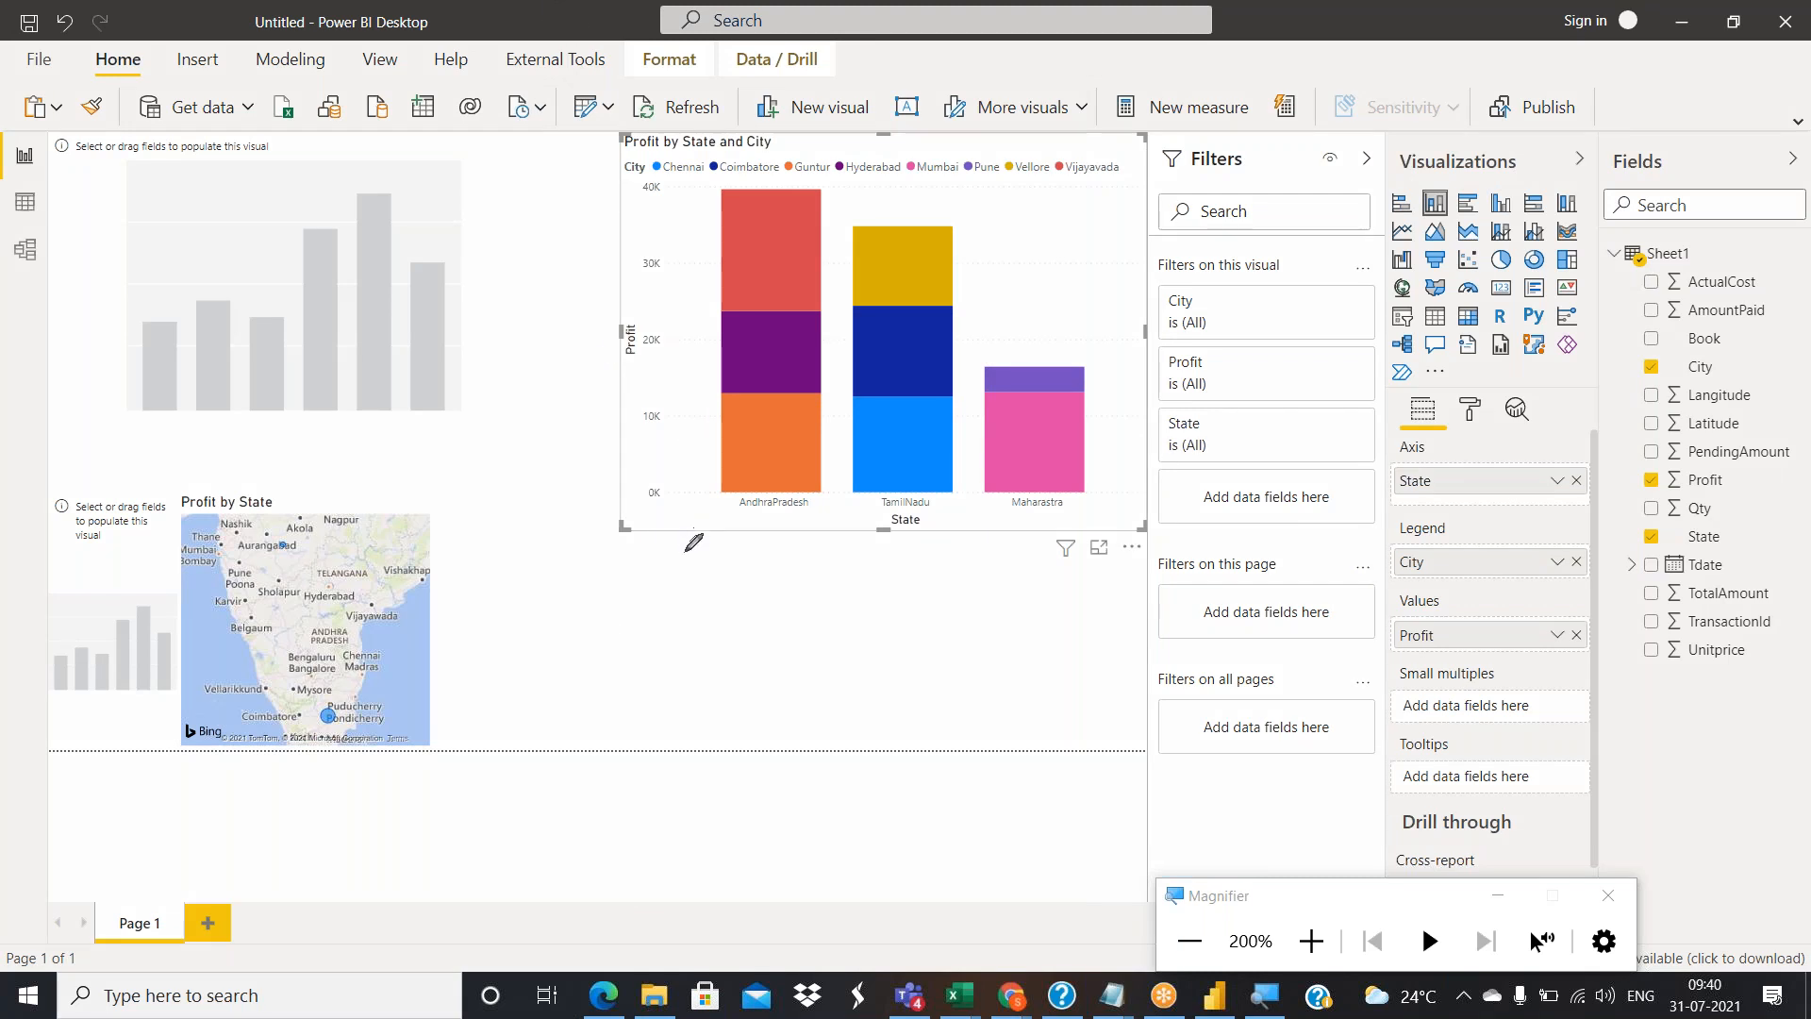
Mark the city segments of the stacked columns with freehand pen strokes, and clear the drawings.
mouse_move(724, 496)
left_mouse_down()
mouse_move(686, 496)
mouse_move(753, 458)
mouse_move(741, 392)
mouse_move(740, 502)
left_mouse_up()
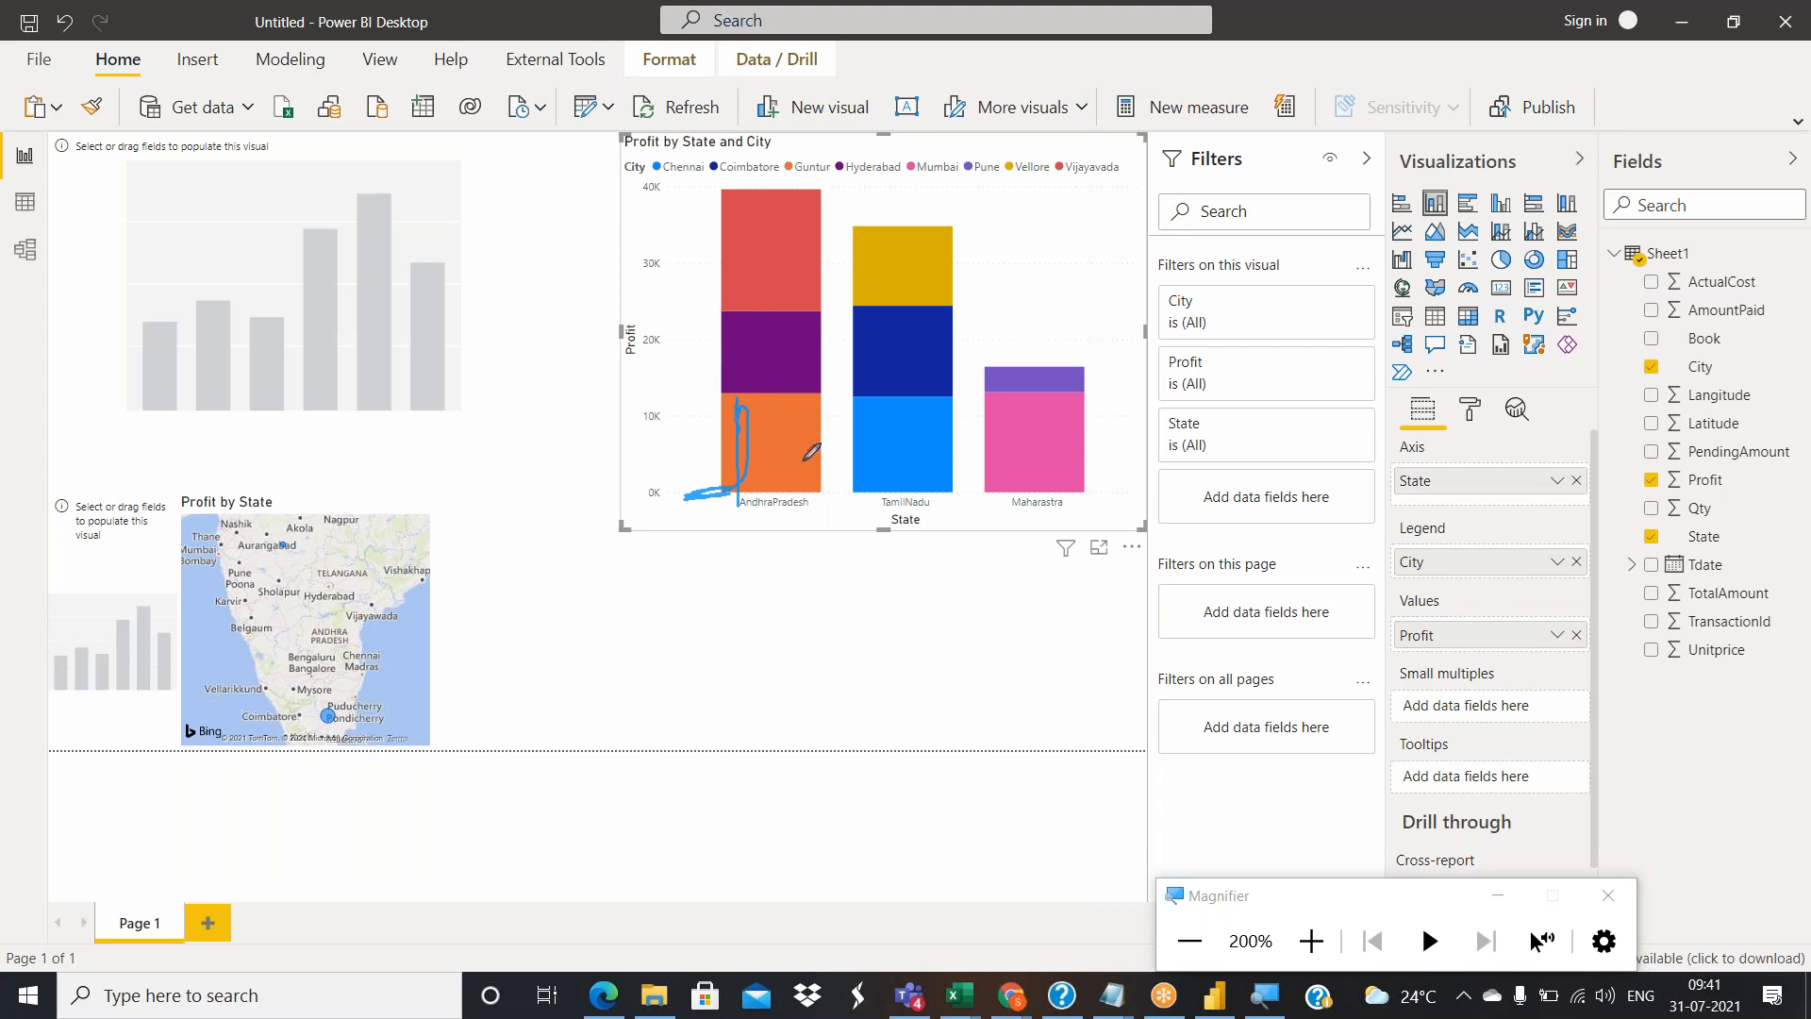
left_click_drag(719, 491, 726, 418)
left_click_drag(745, 334, 762, 400)
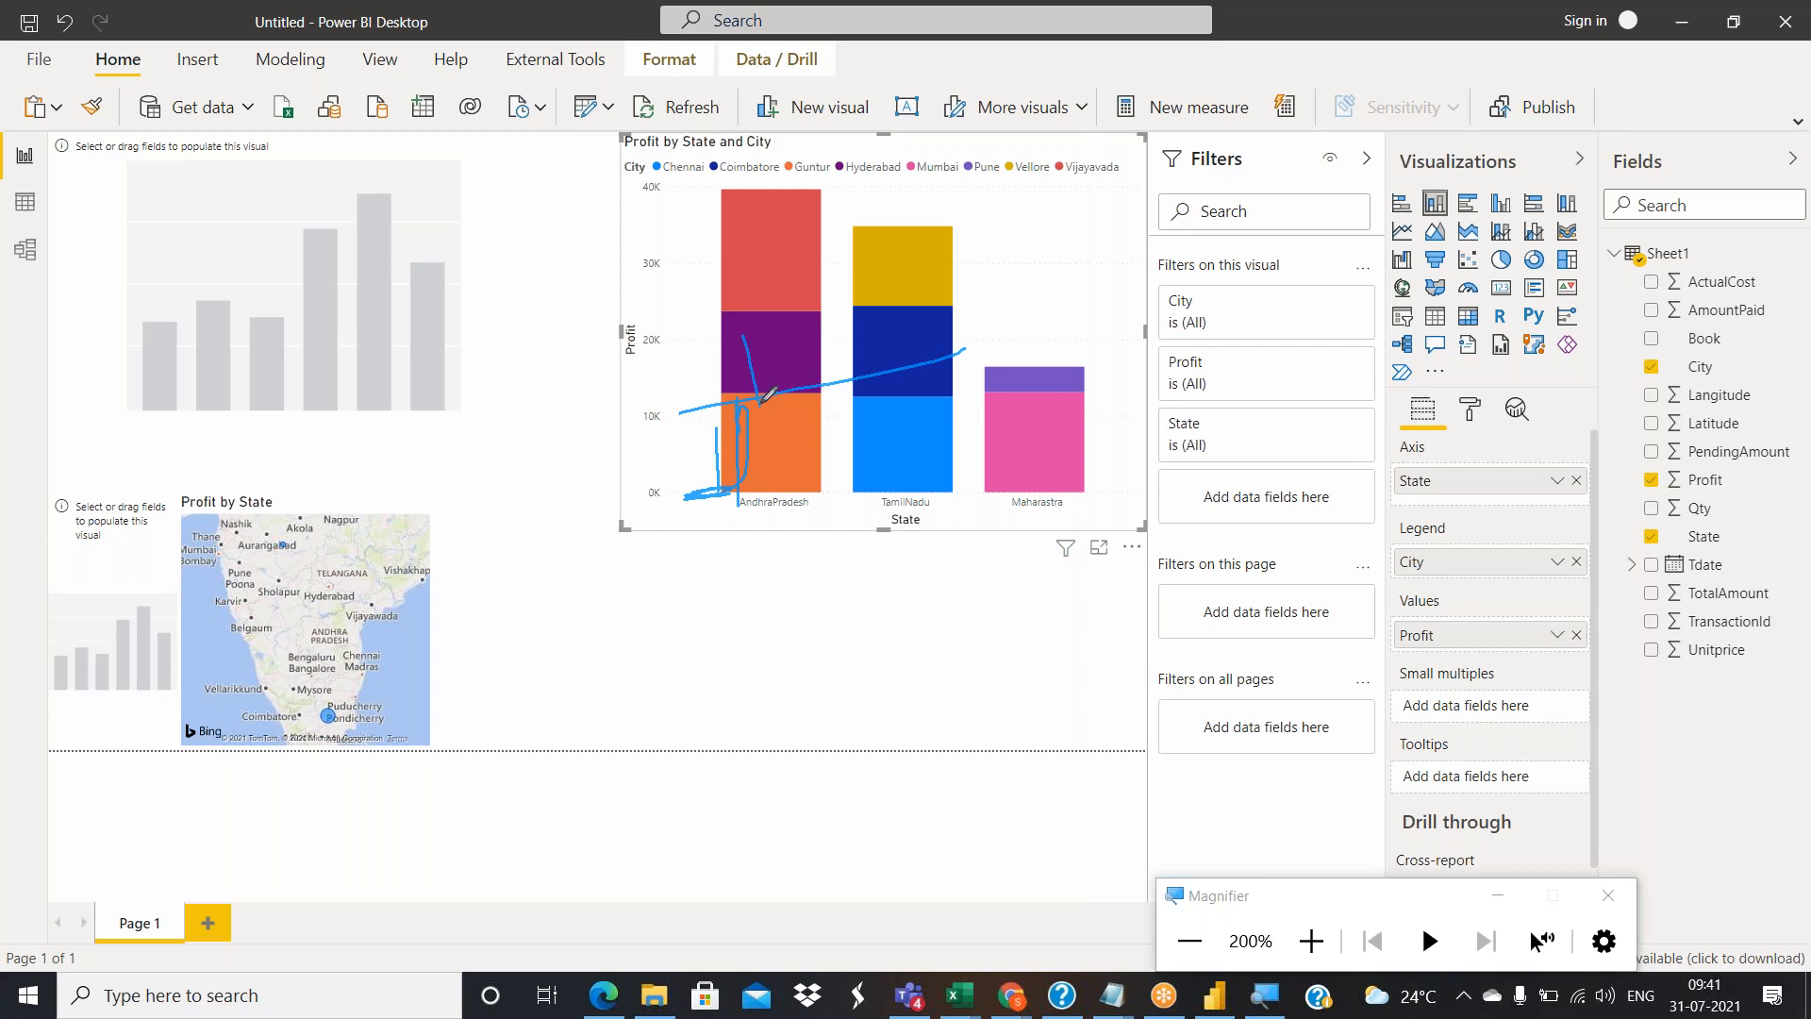
left_click_drag(665, 346, 762, 321)
left_click_drag(901, 289, 930, 285)
left_click_drag(723, 243, 734, 329)
mouse_move(676, 501)
left_mouse_down()
mouse_move(859, 449)
mouse_move(802, 435)
mouse_move(810, 460)
mouse_move(791, 398)
mouse_move(829, 452)
mouse_move(825, 410)
mouse_move(853, 454)
left_mouse_up()
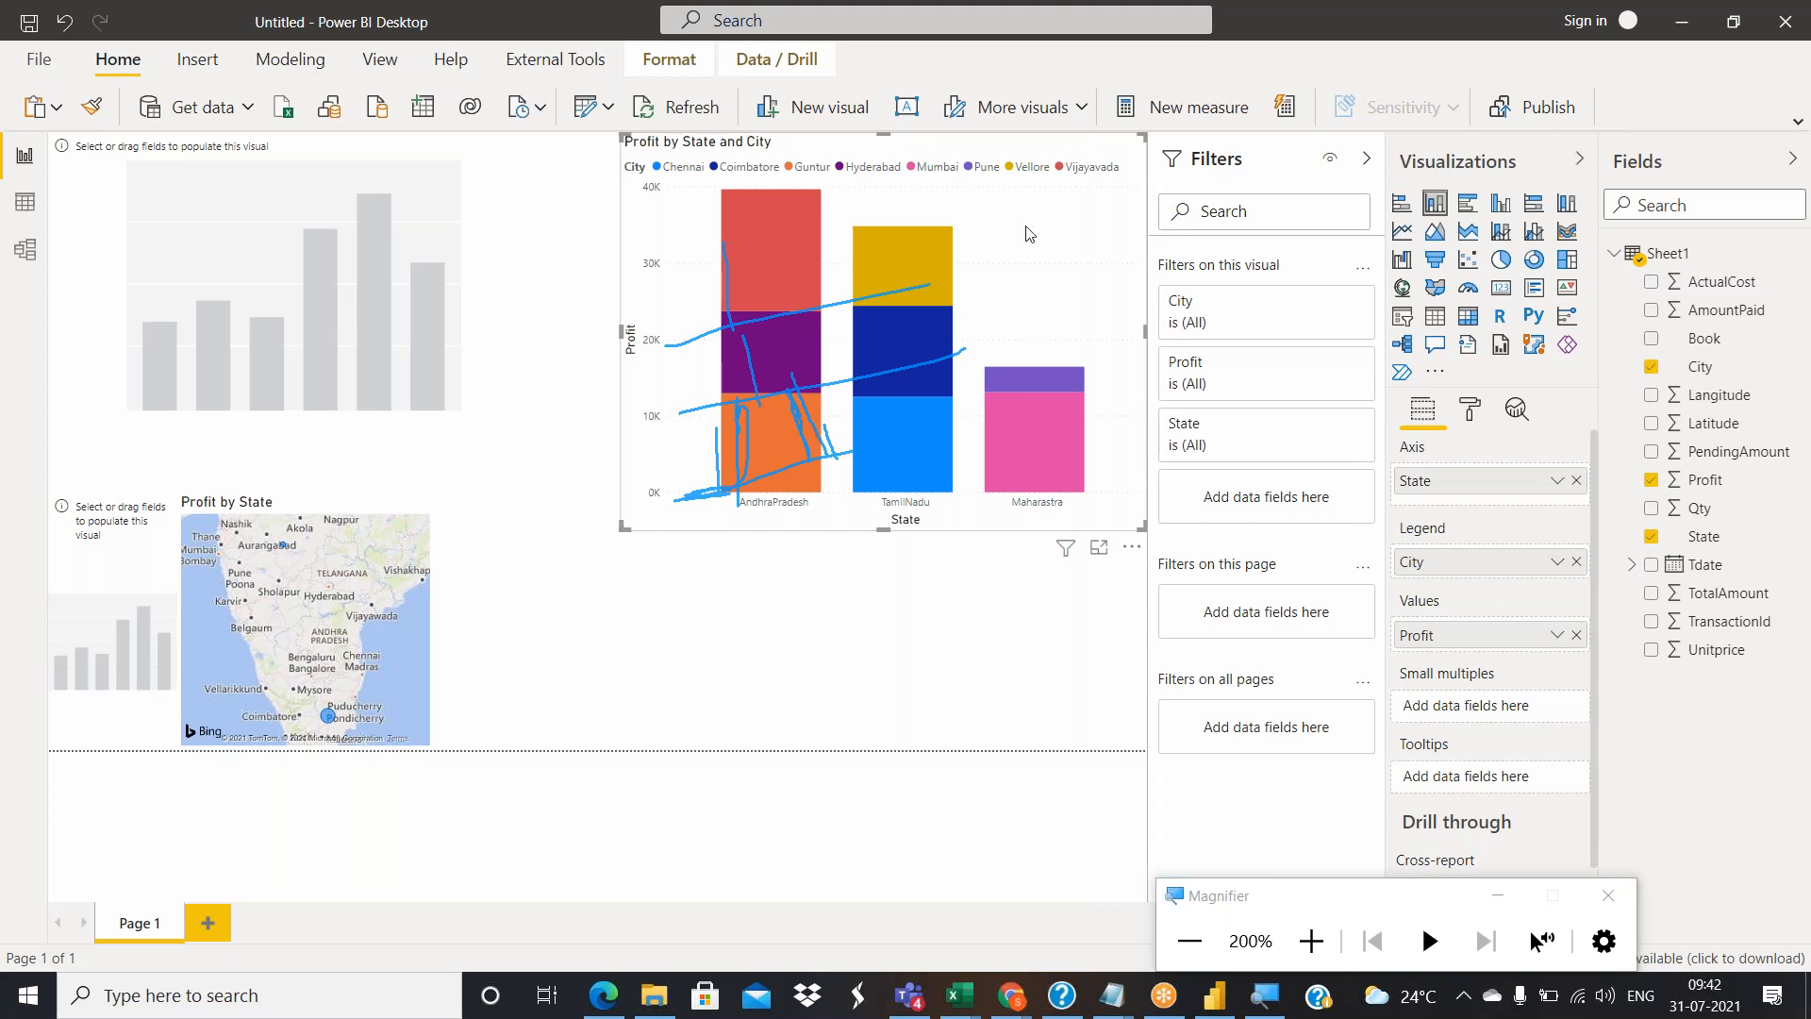
left_click(1110, 371)
right_click(1094, 282)
left_click(1132, 293)
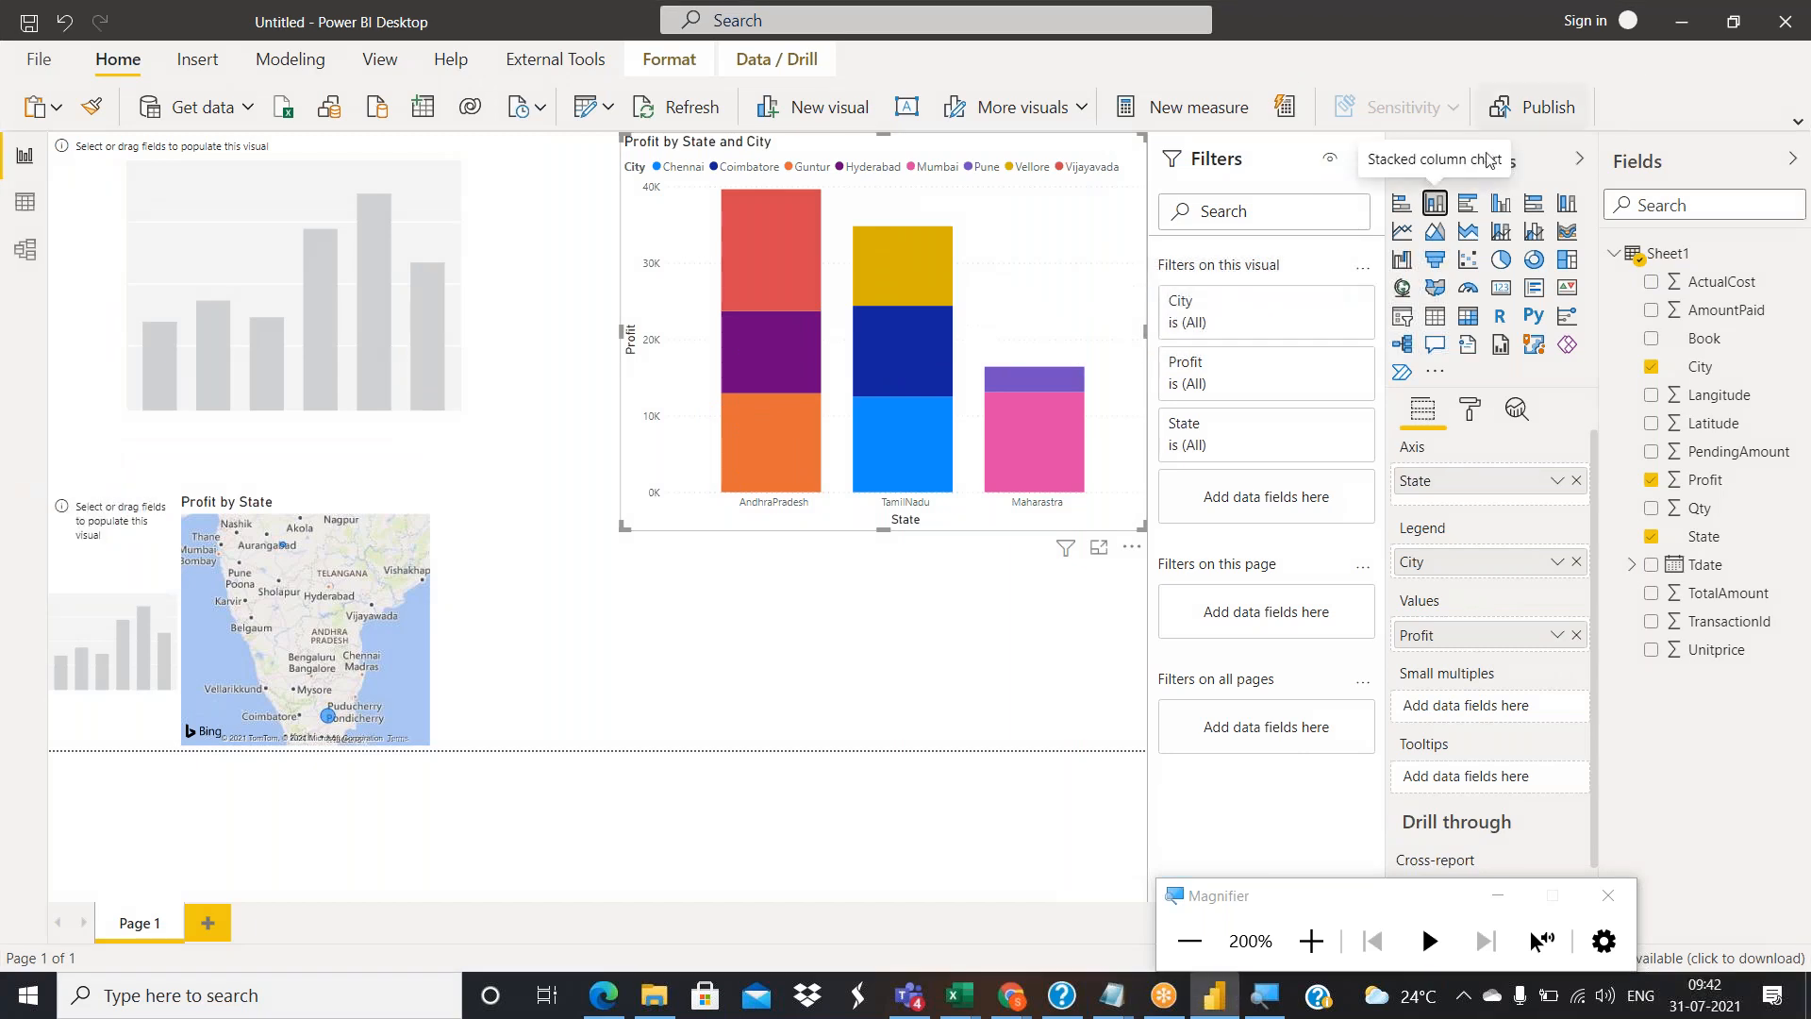
Change the Profit by State and City chart to a line chart, temporarily circling AndhraPradesh's city points with the pen.
left_click(1401, 231)
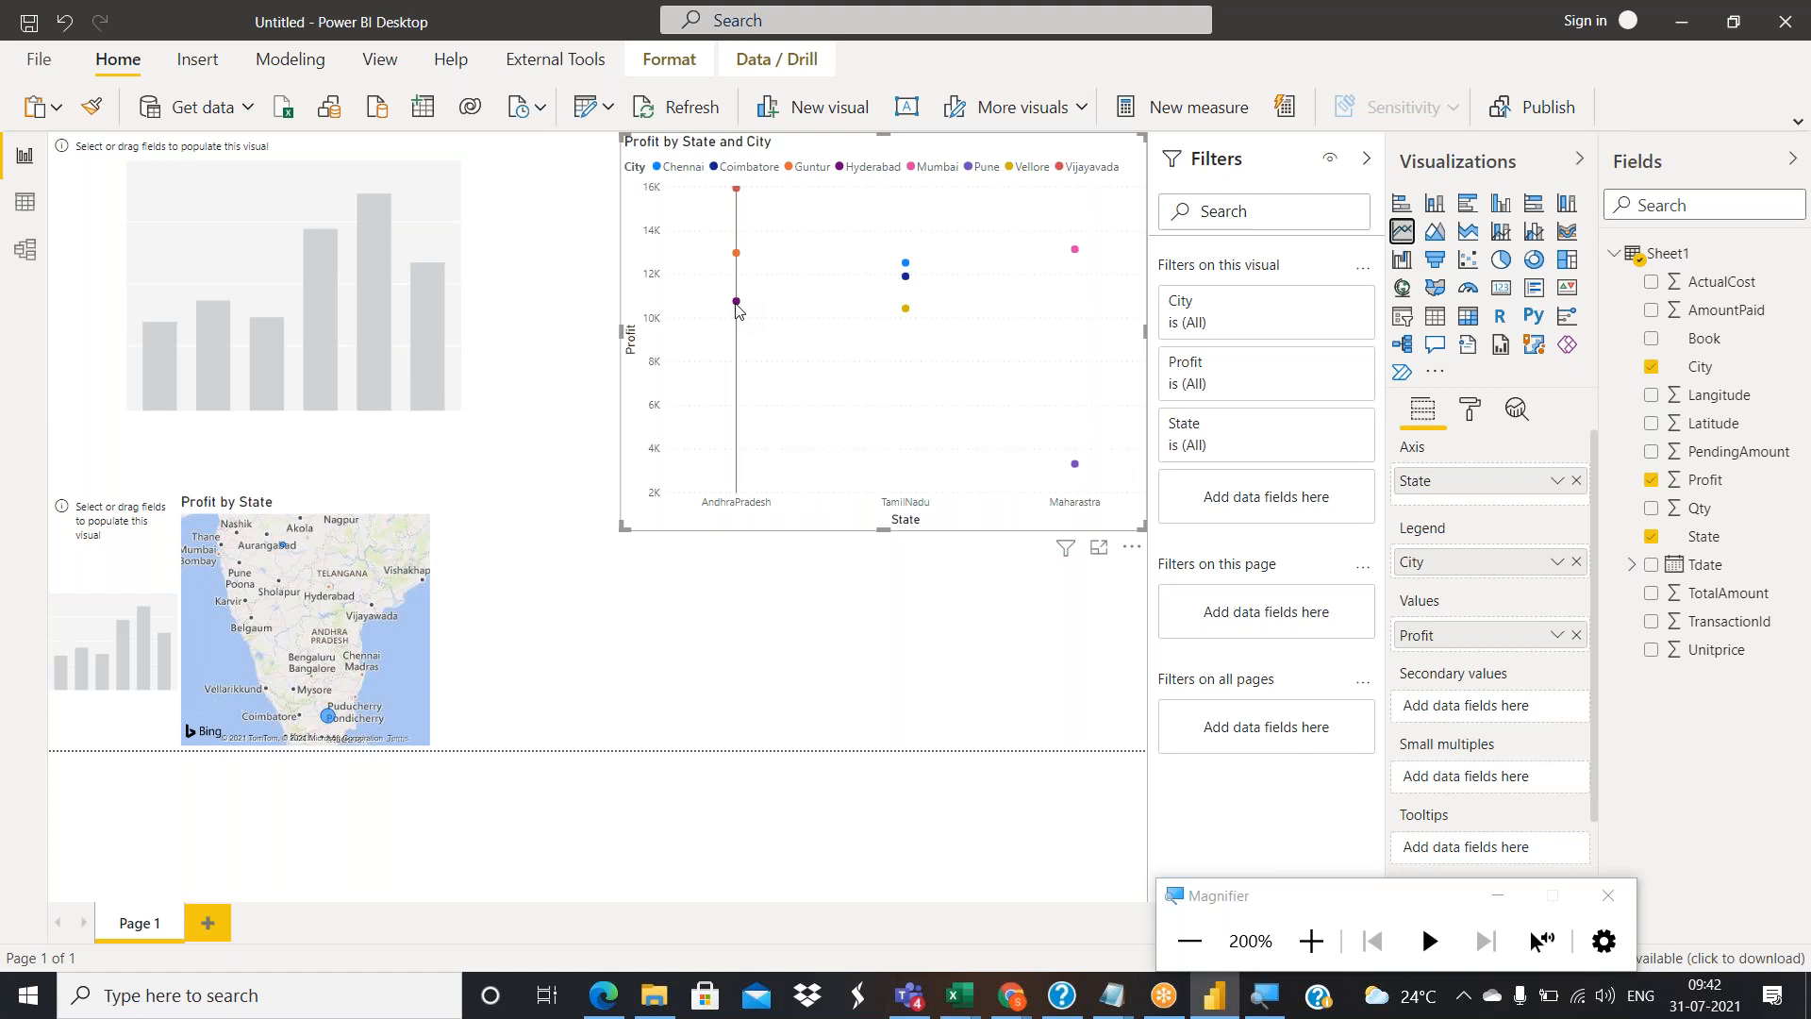
mouse_move(737, 310)
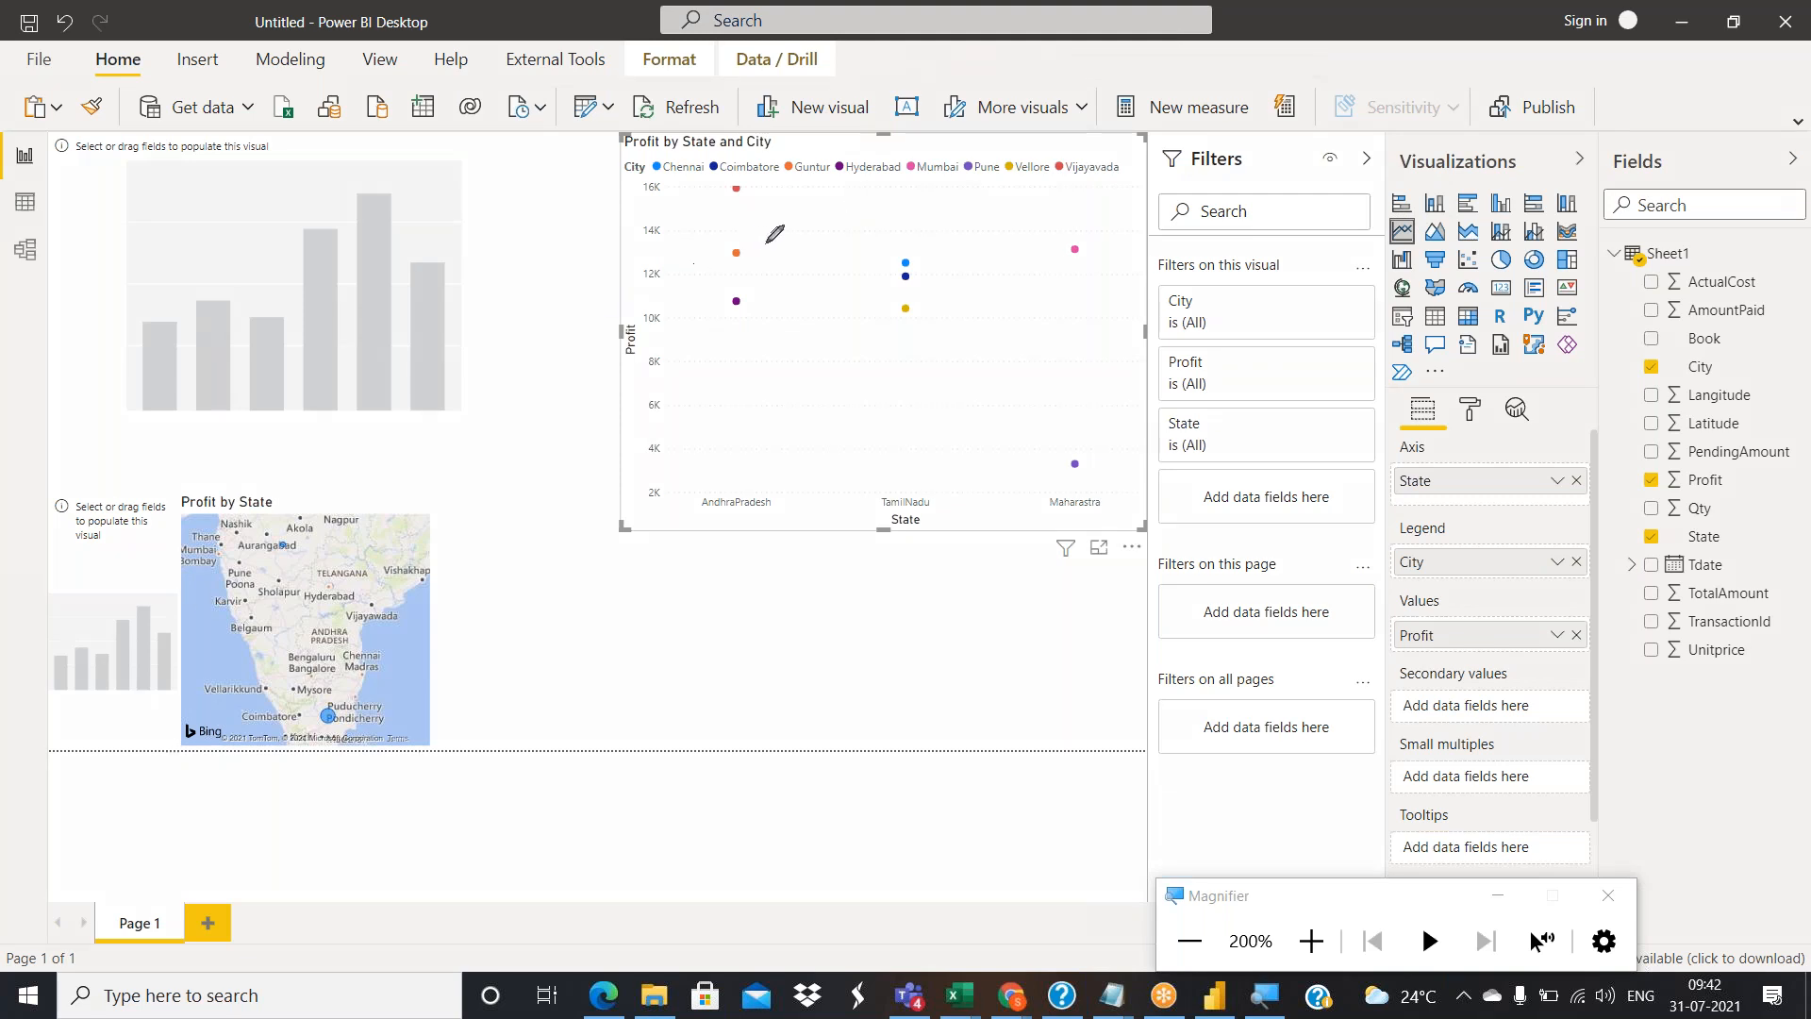
mouse_move(772, 233)
left_mouse_down()
mouse_move(666, 244)
mouse_move(649, 426)
mouse_move(689, 509)
mouse_move(834, 444)
mouse_move(775, 233)
left_mouse_up()
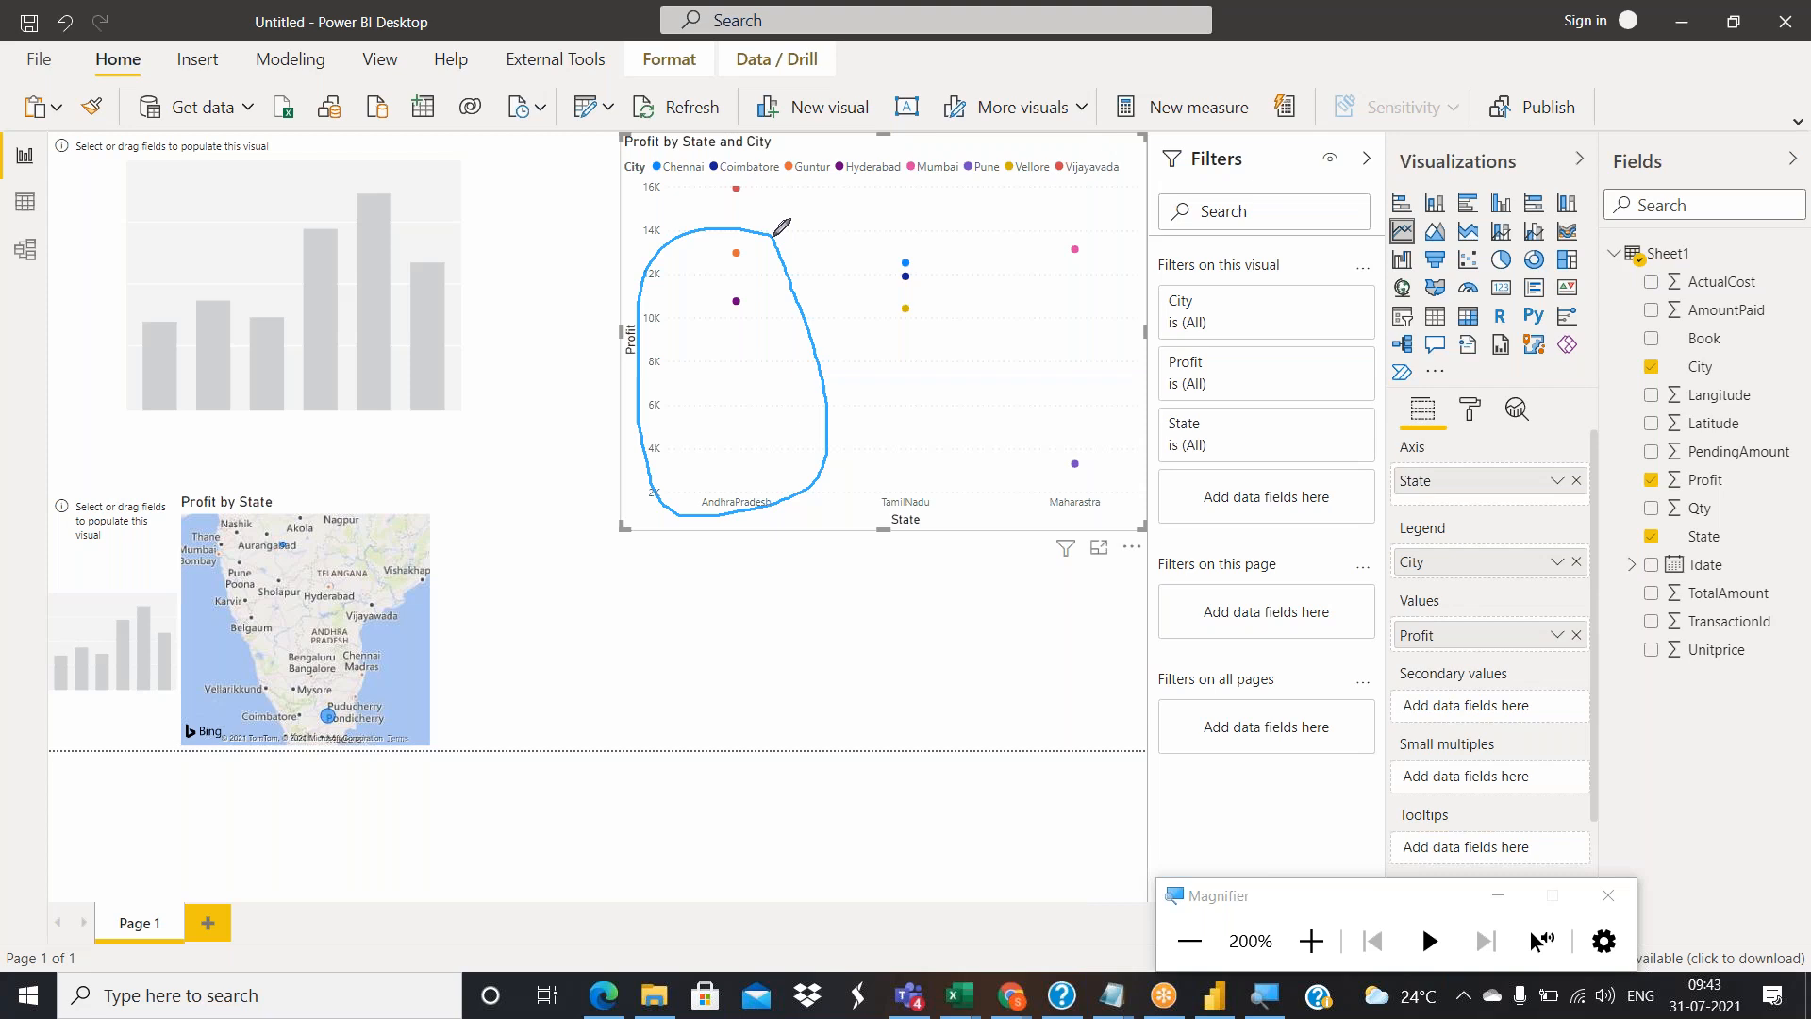
left_click(719, 227)
left_click(1144, 170)
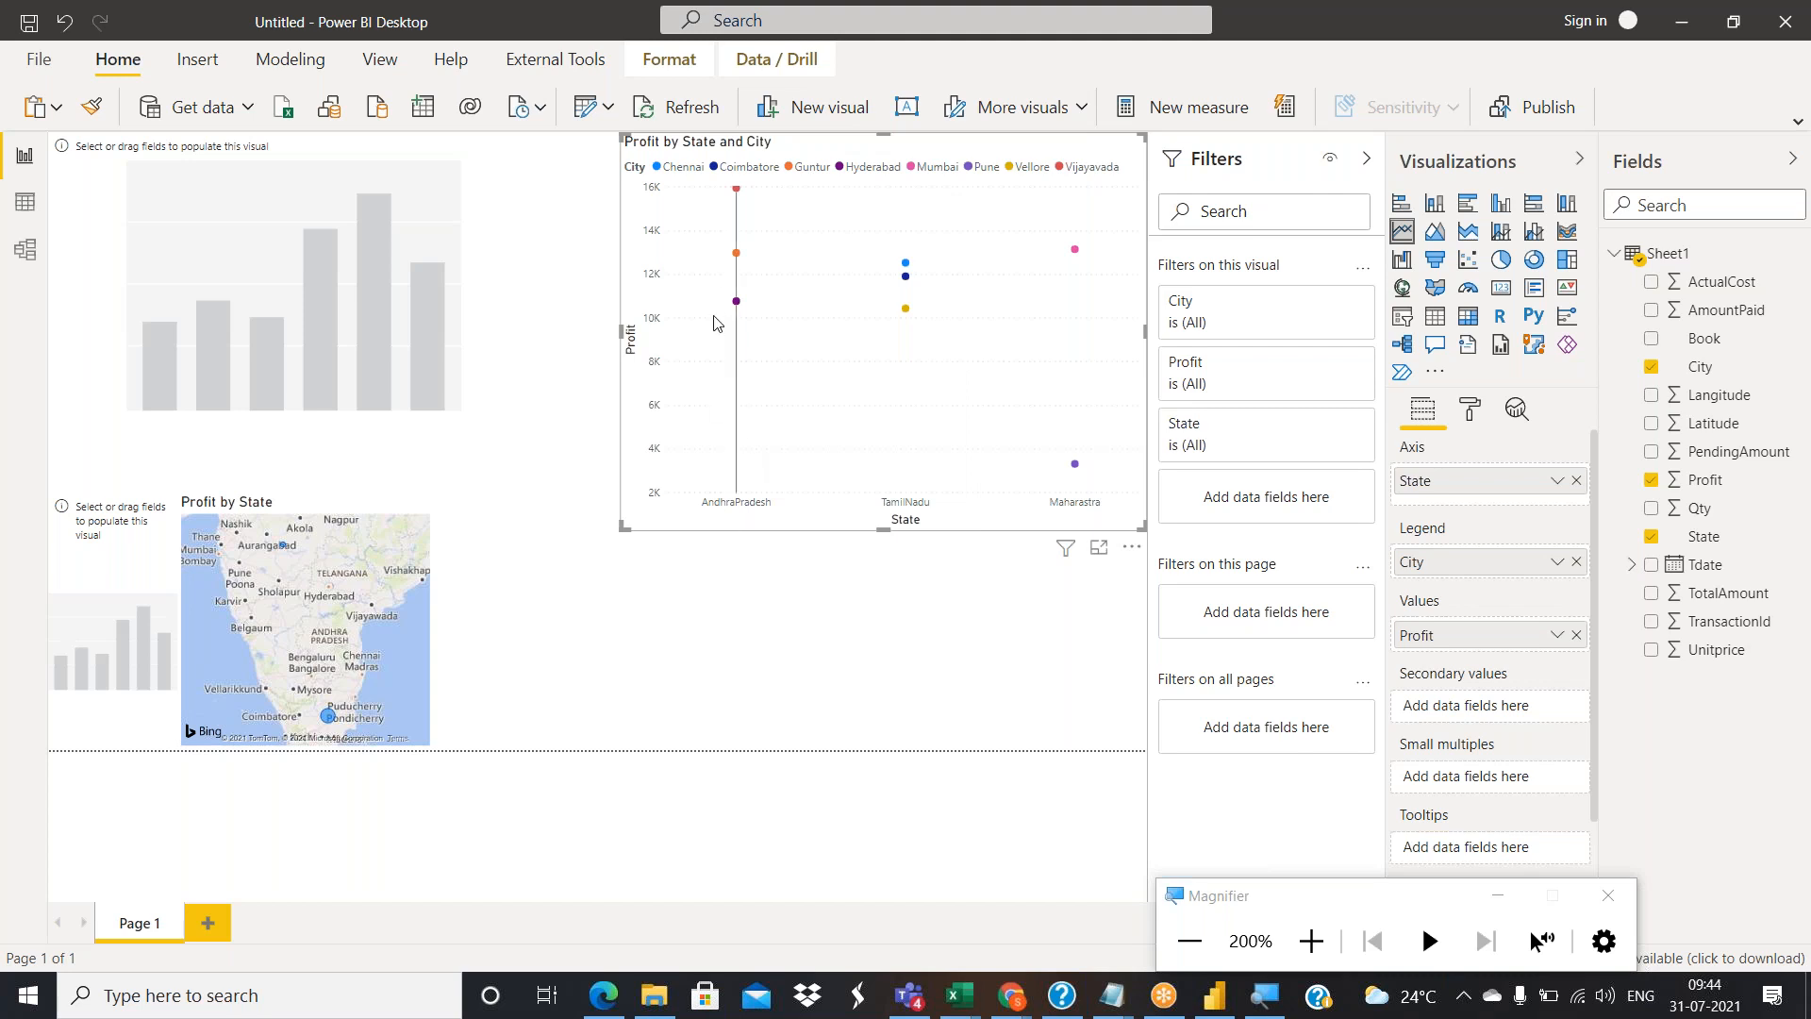
Examine the profit of each state's cities on the line chart.
mouse_move(714, 324)
mouse_move(1138, 381)
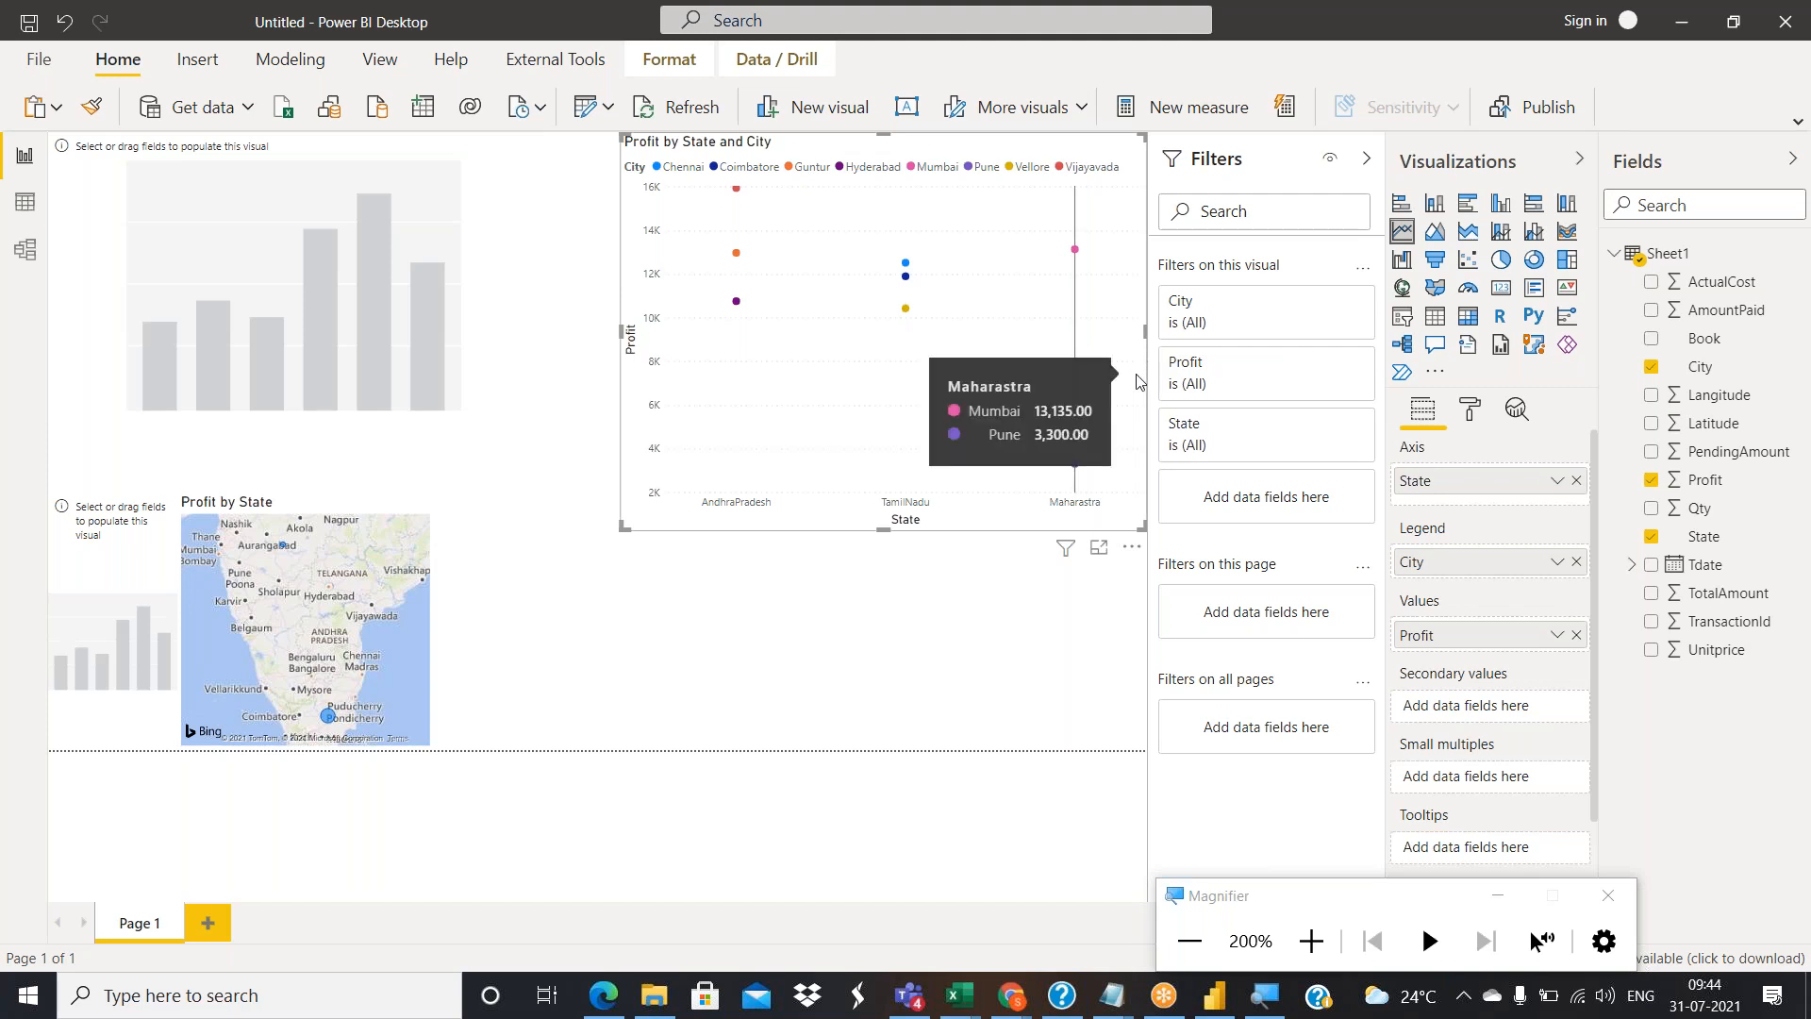
mouse_move(789, 375)
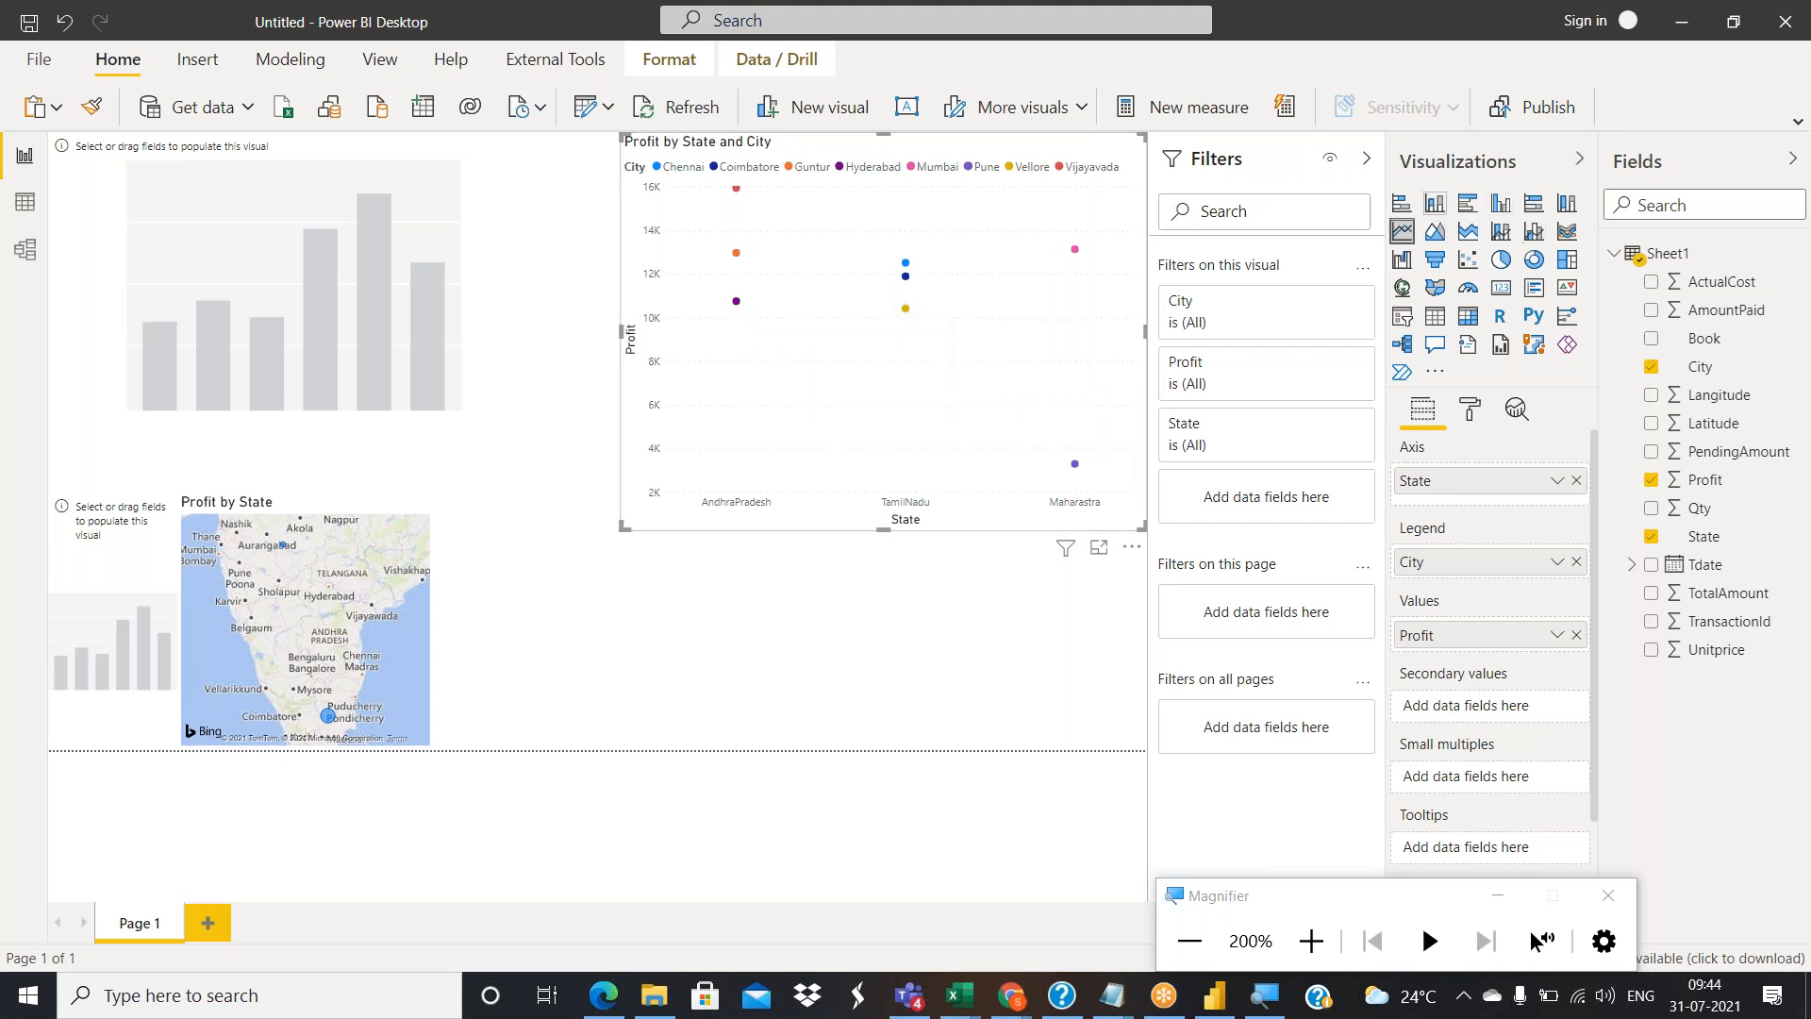
mouse_move(888, 405)
mouse_move(775, 483)
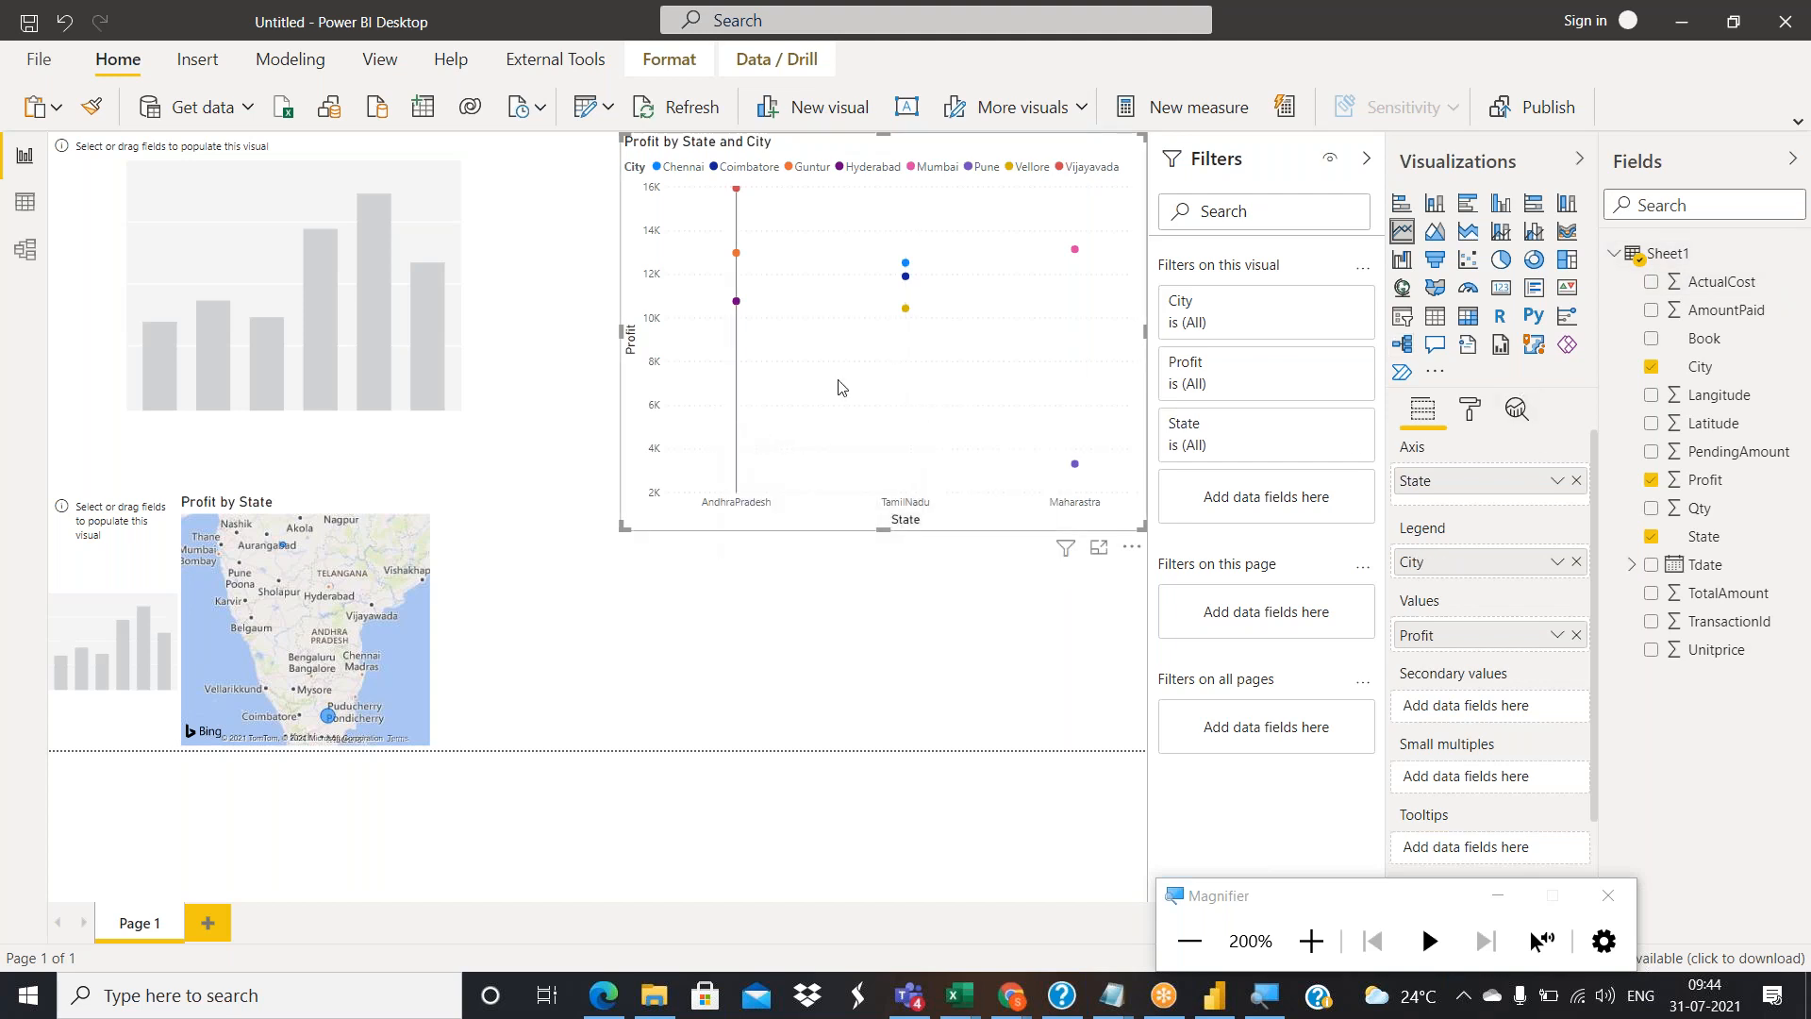
Replace City with Book as the line chart's legend and inspect the AndhraPradesh points.
left_click(1435, 232)
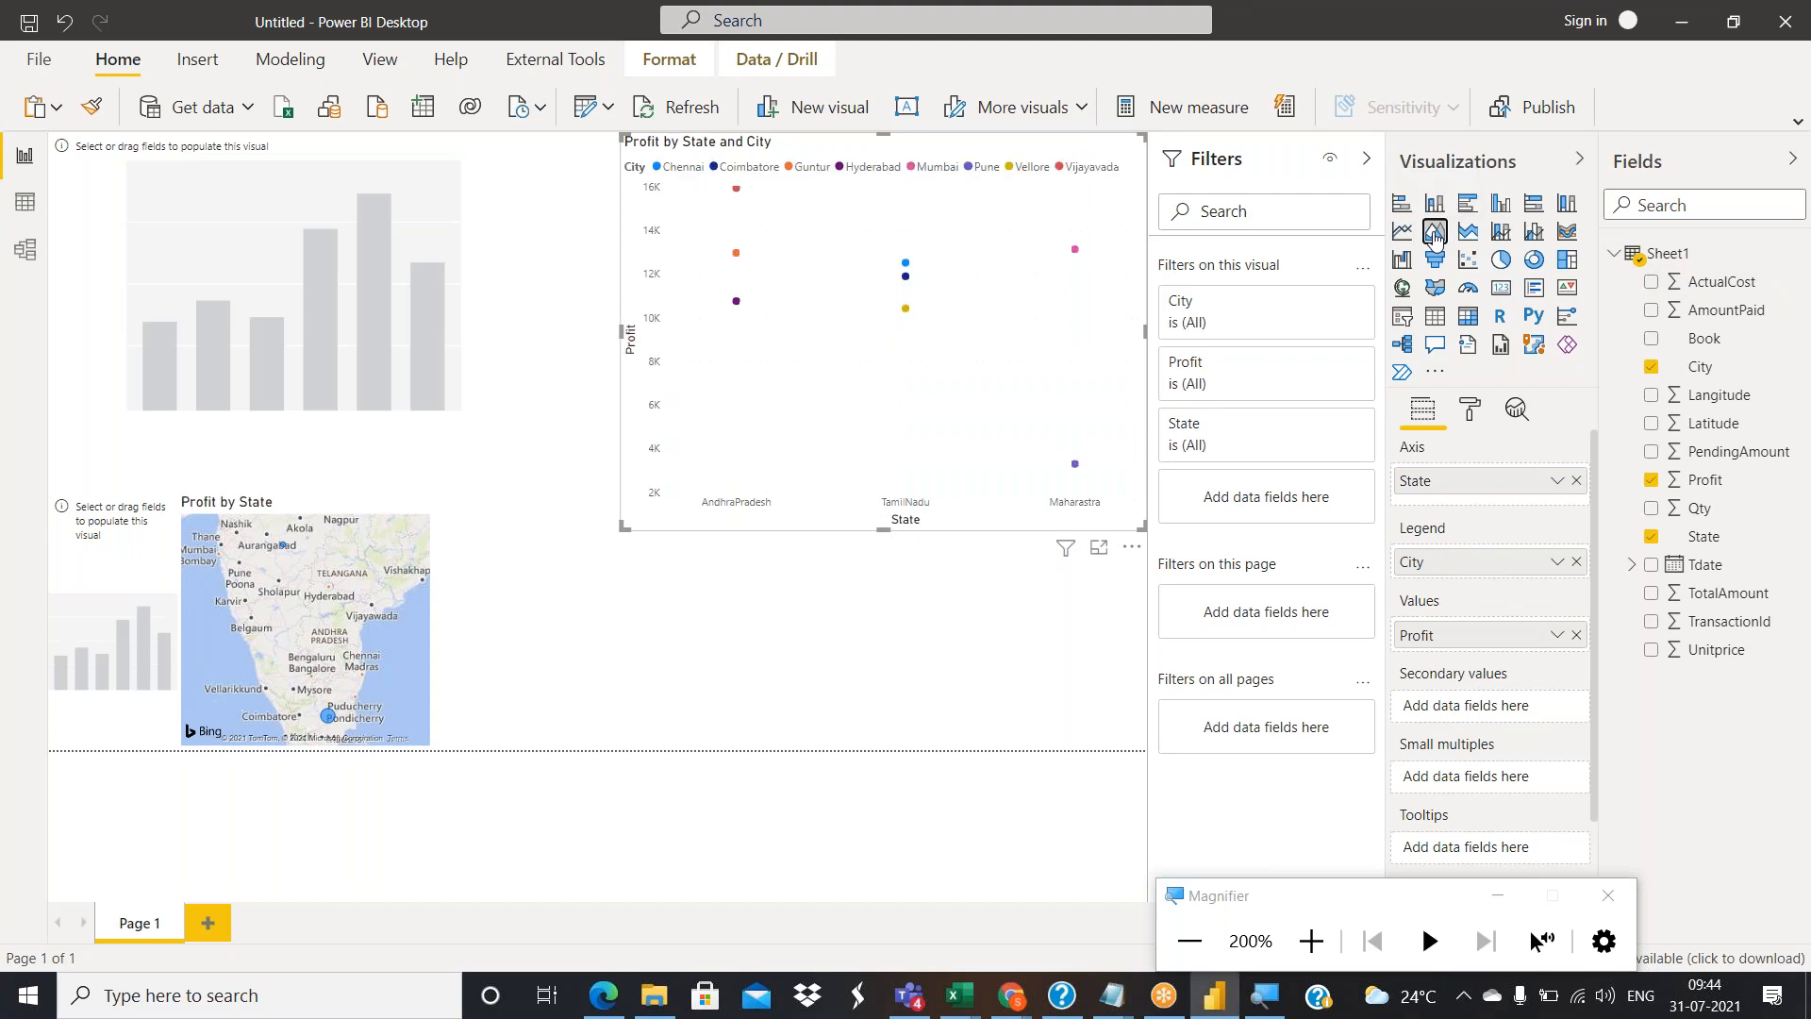
left_click(1402, 231)
left_click(1576, 562)
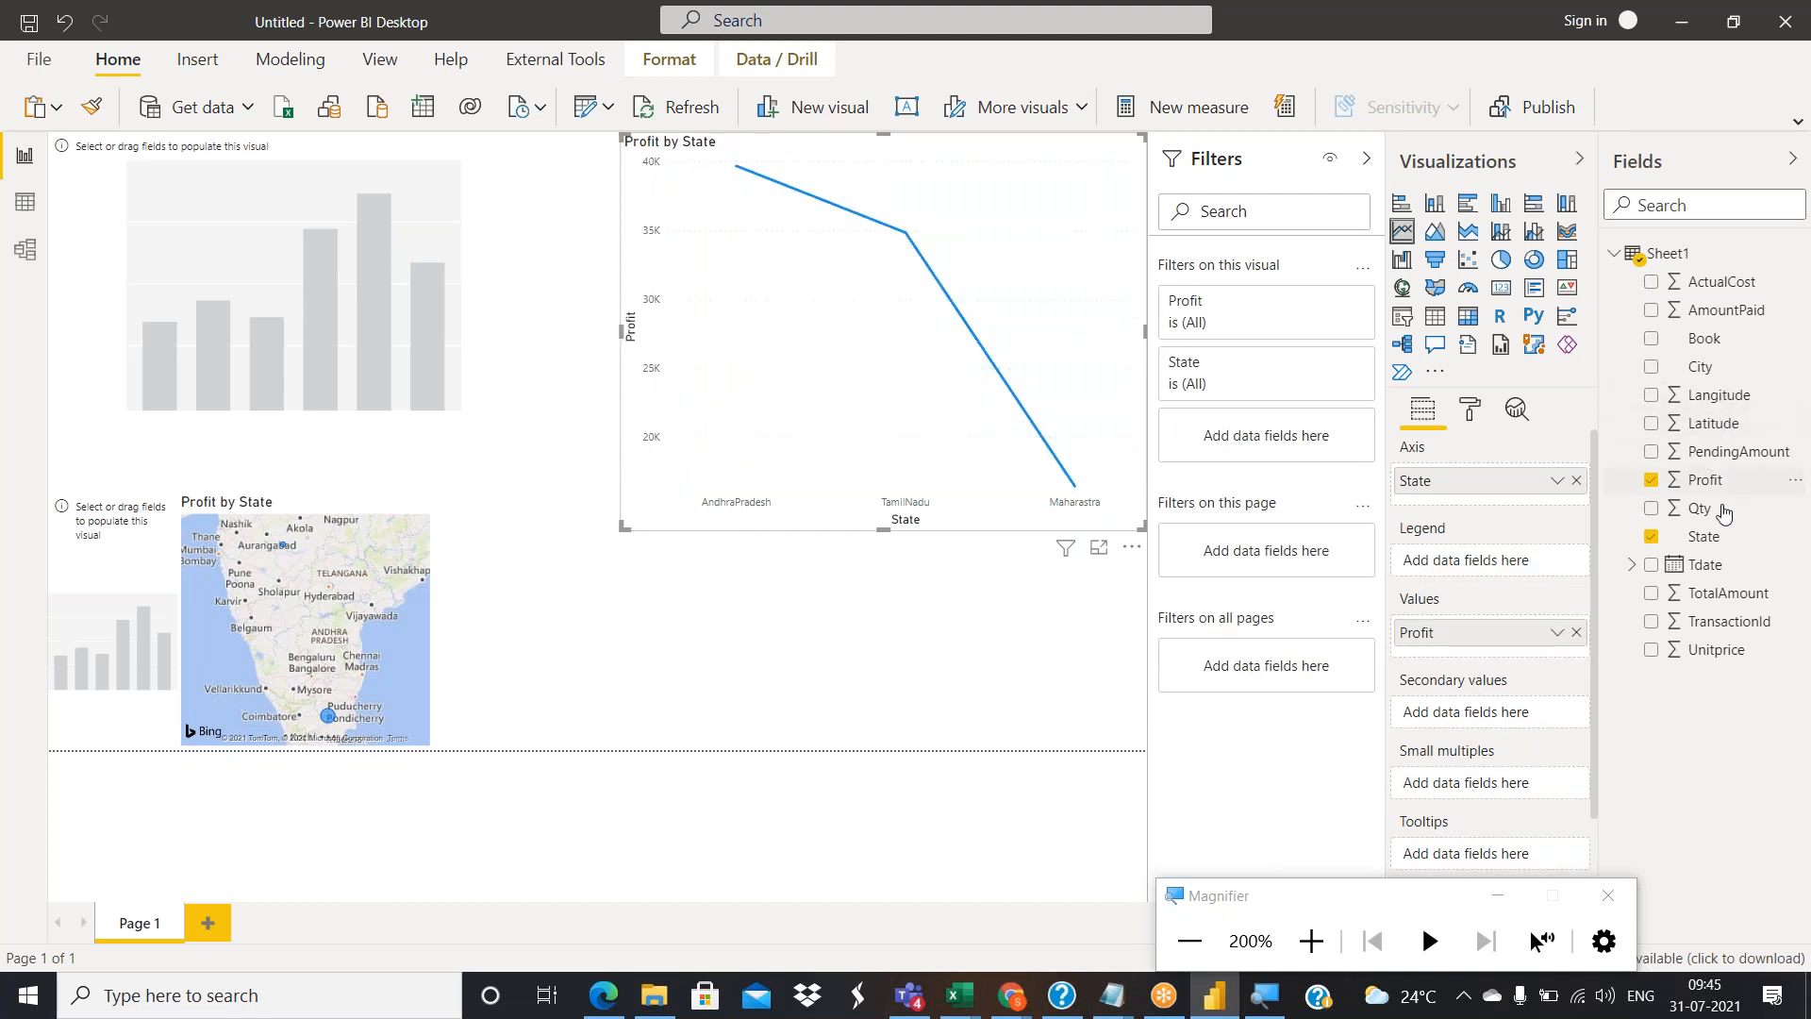
left_click_drag(1694, 341, 1491, 563)
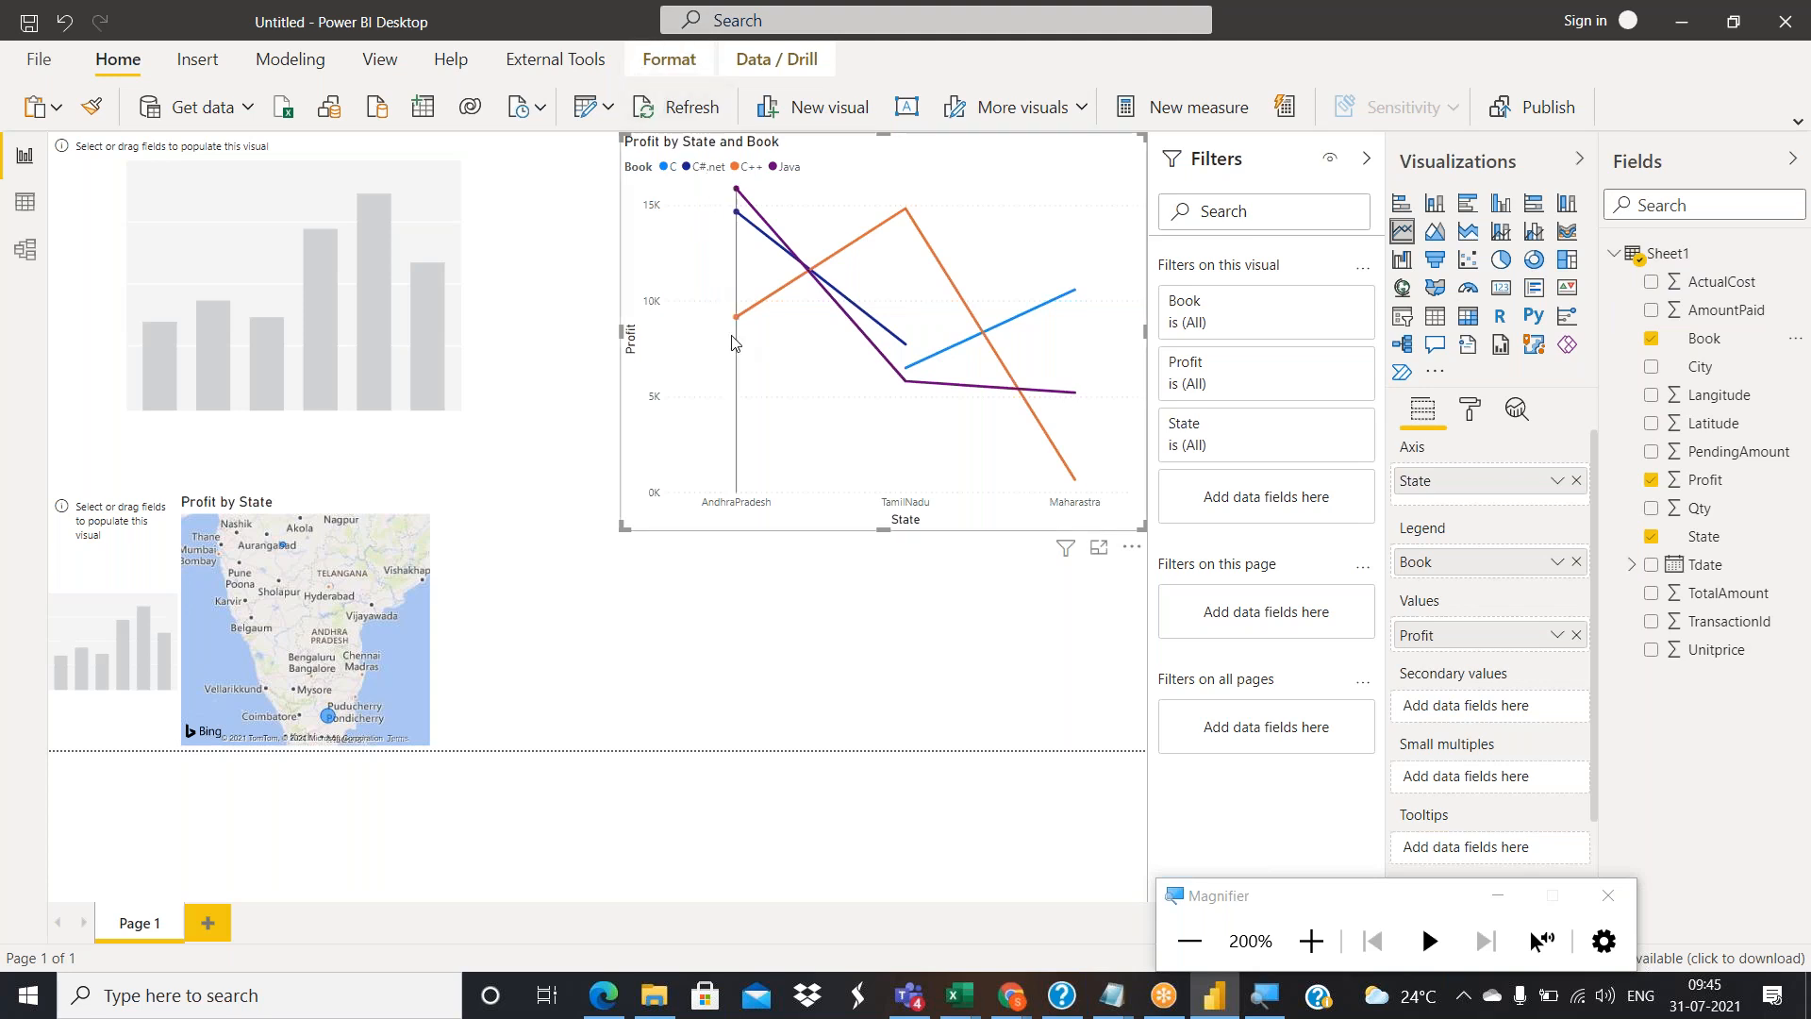
mouse_move(738, 341)
Show the Profit by State and Book chart as an area chart, switch it to a stacked area chart and inspect the states.
left_click(1438, 233)
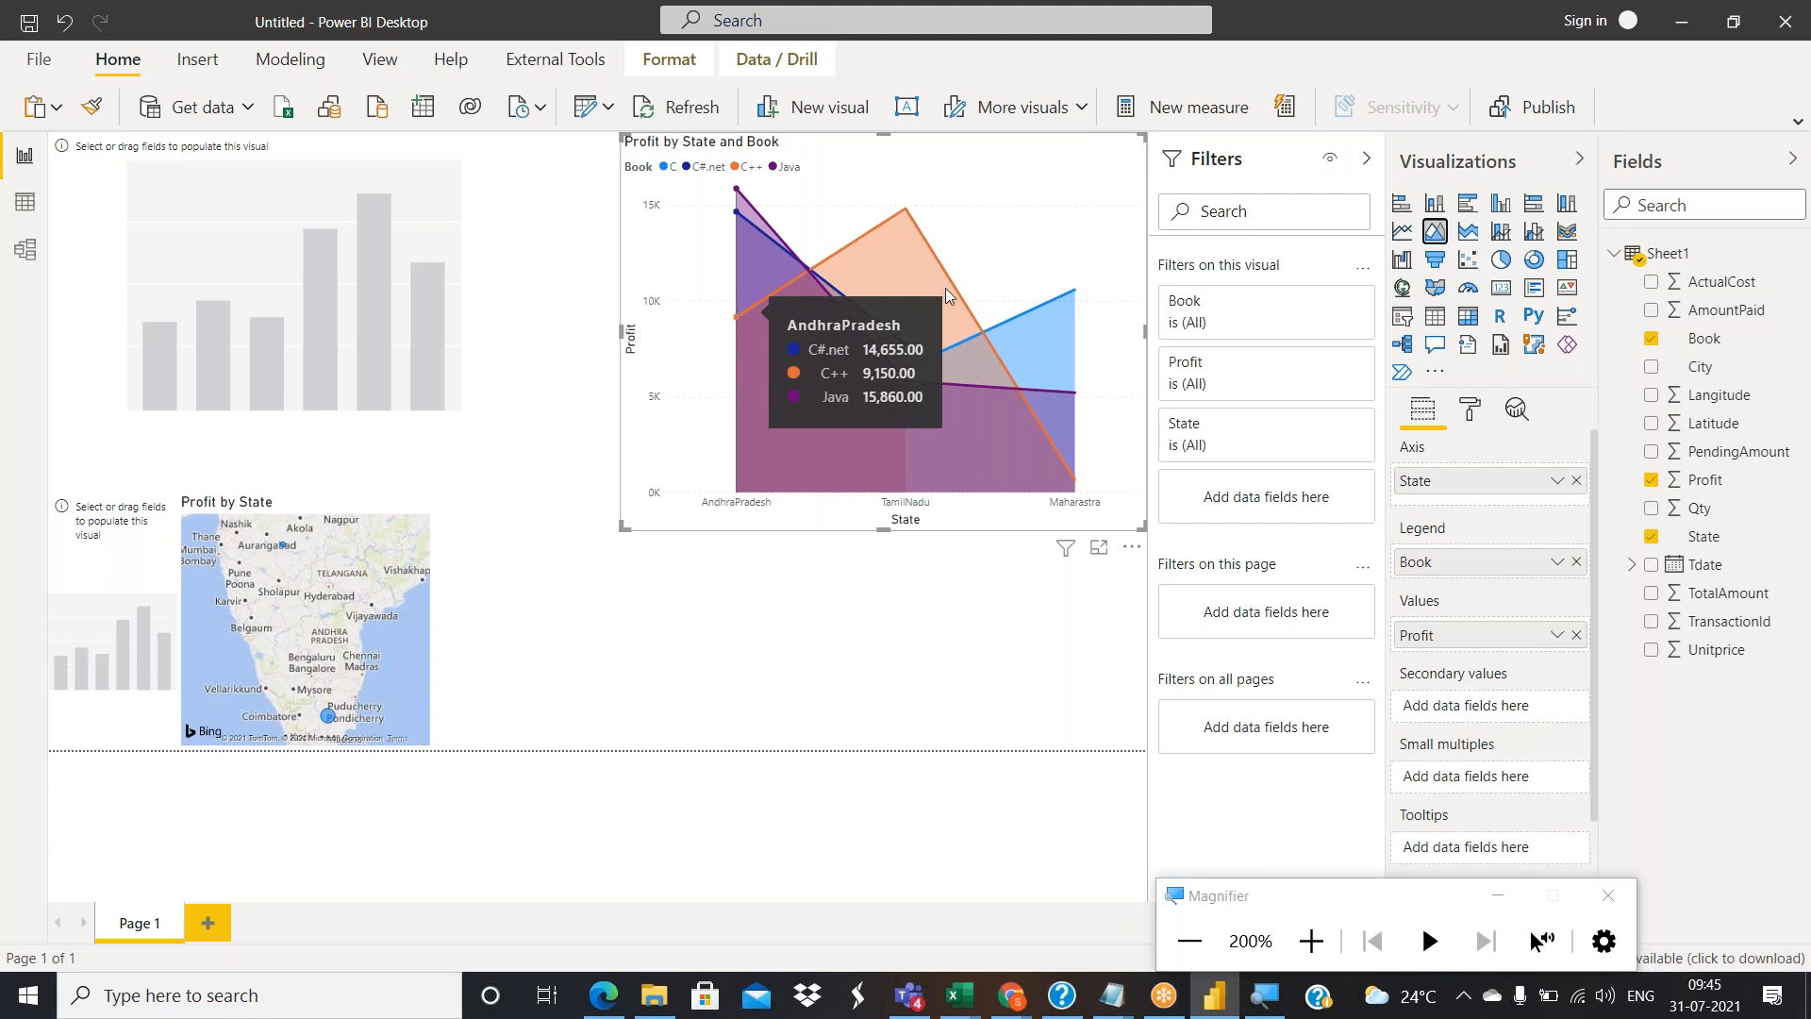
left_click(1467, 232)
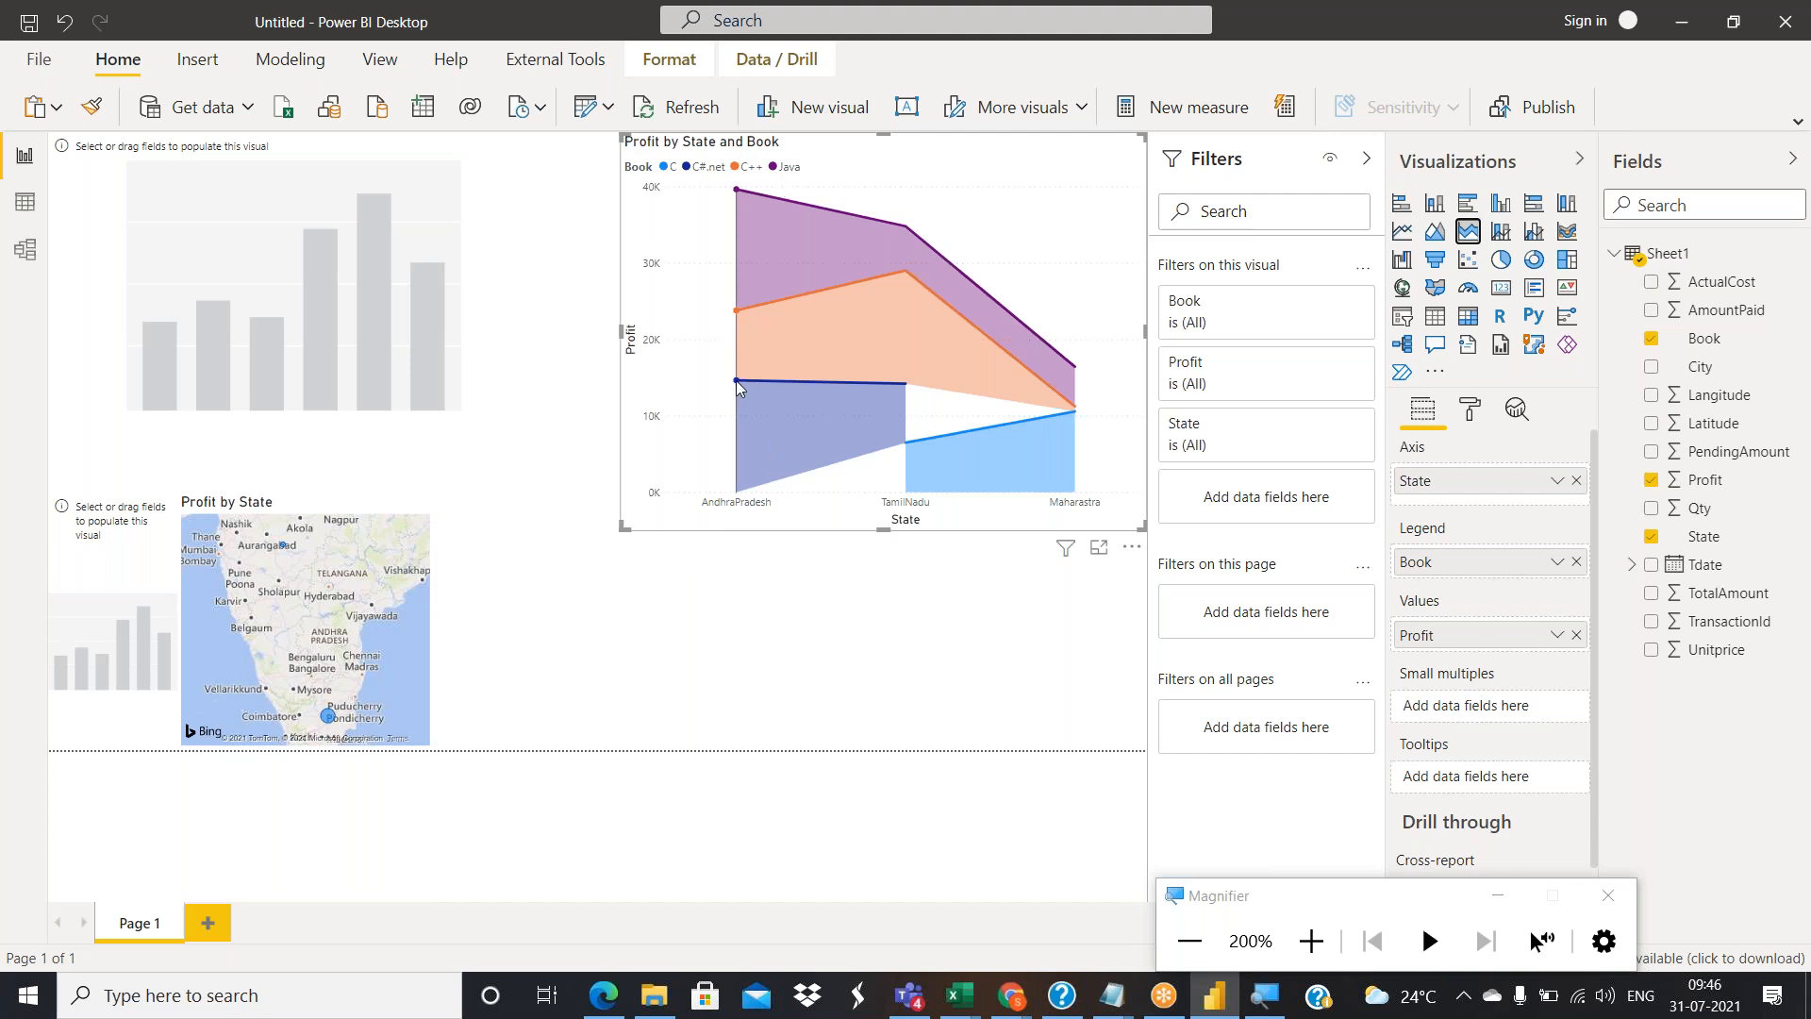
mouse_move(735, 381)
mouse_move(1086, 439)
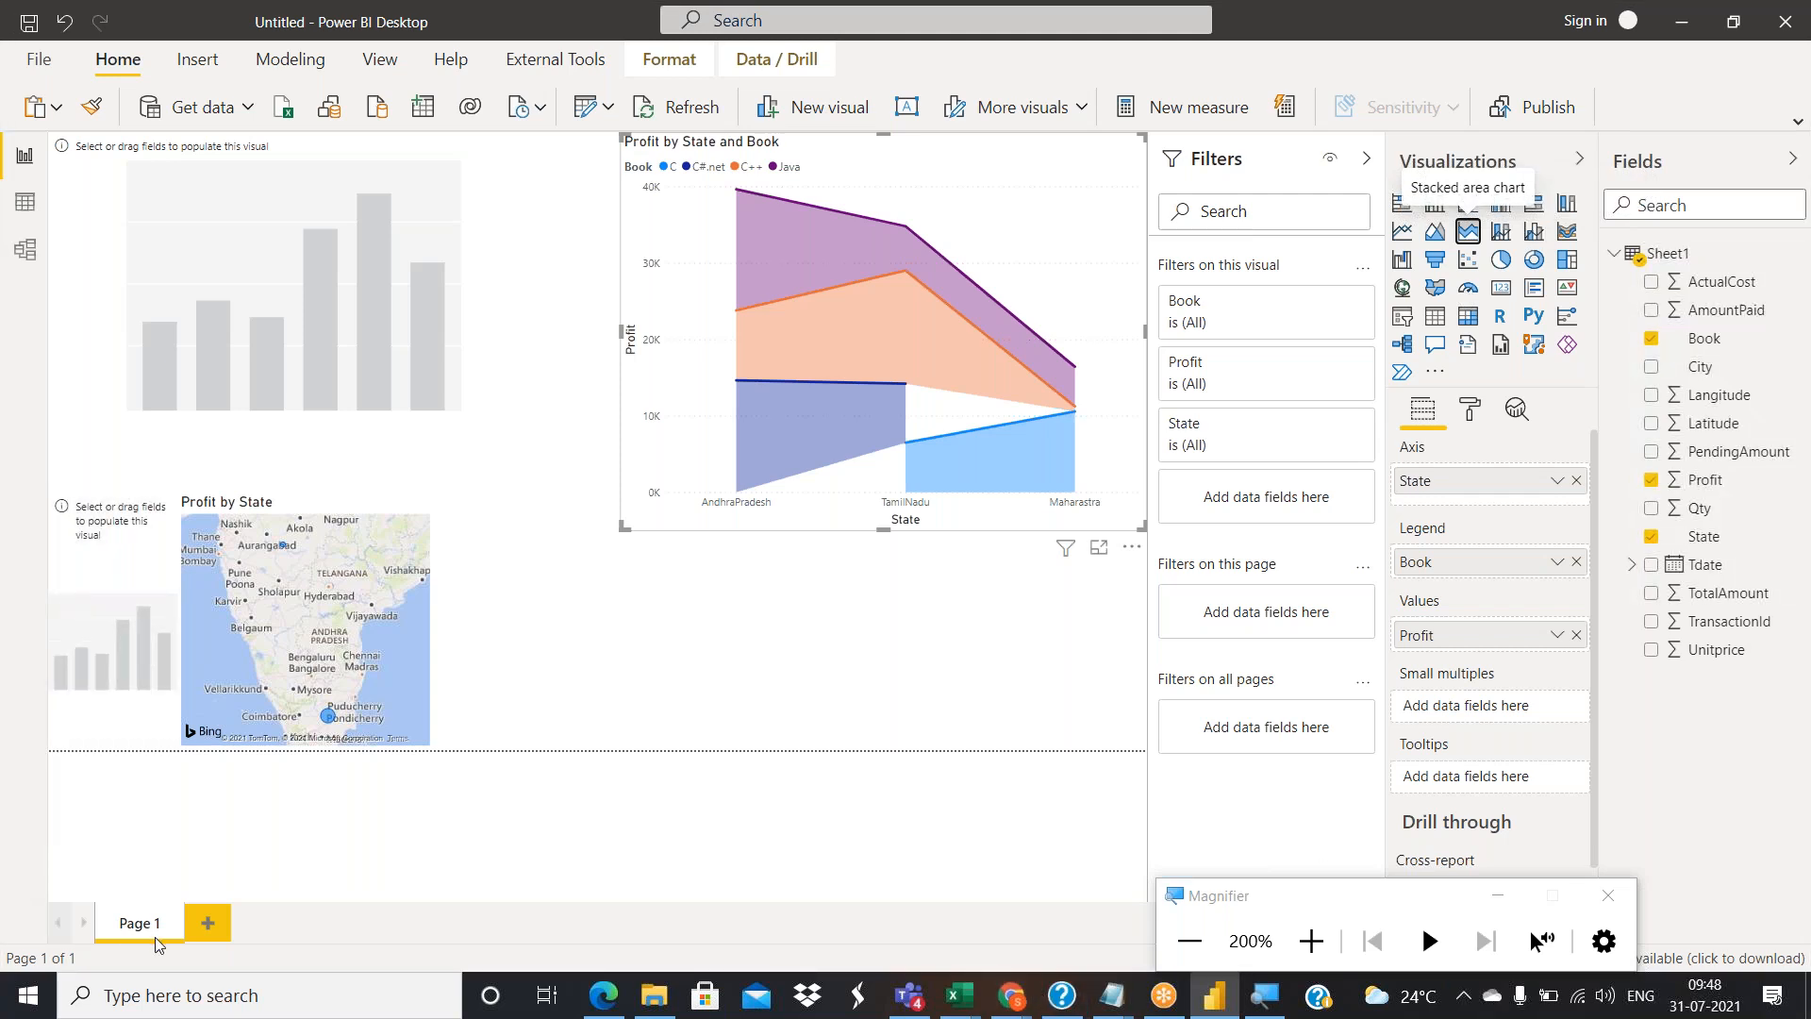
Add a new report page and insert a line and stacked column chart on it.
left_click(207, 924)
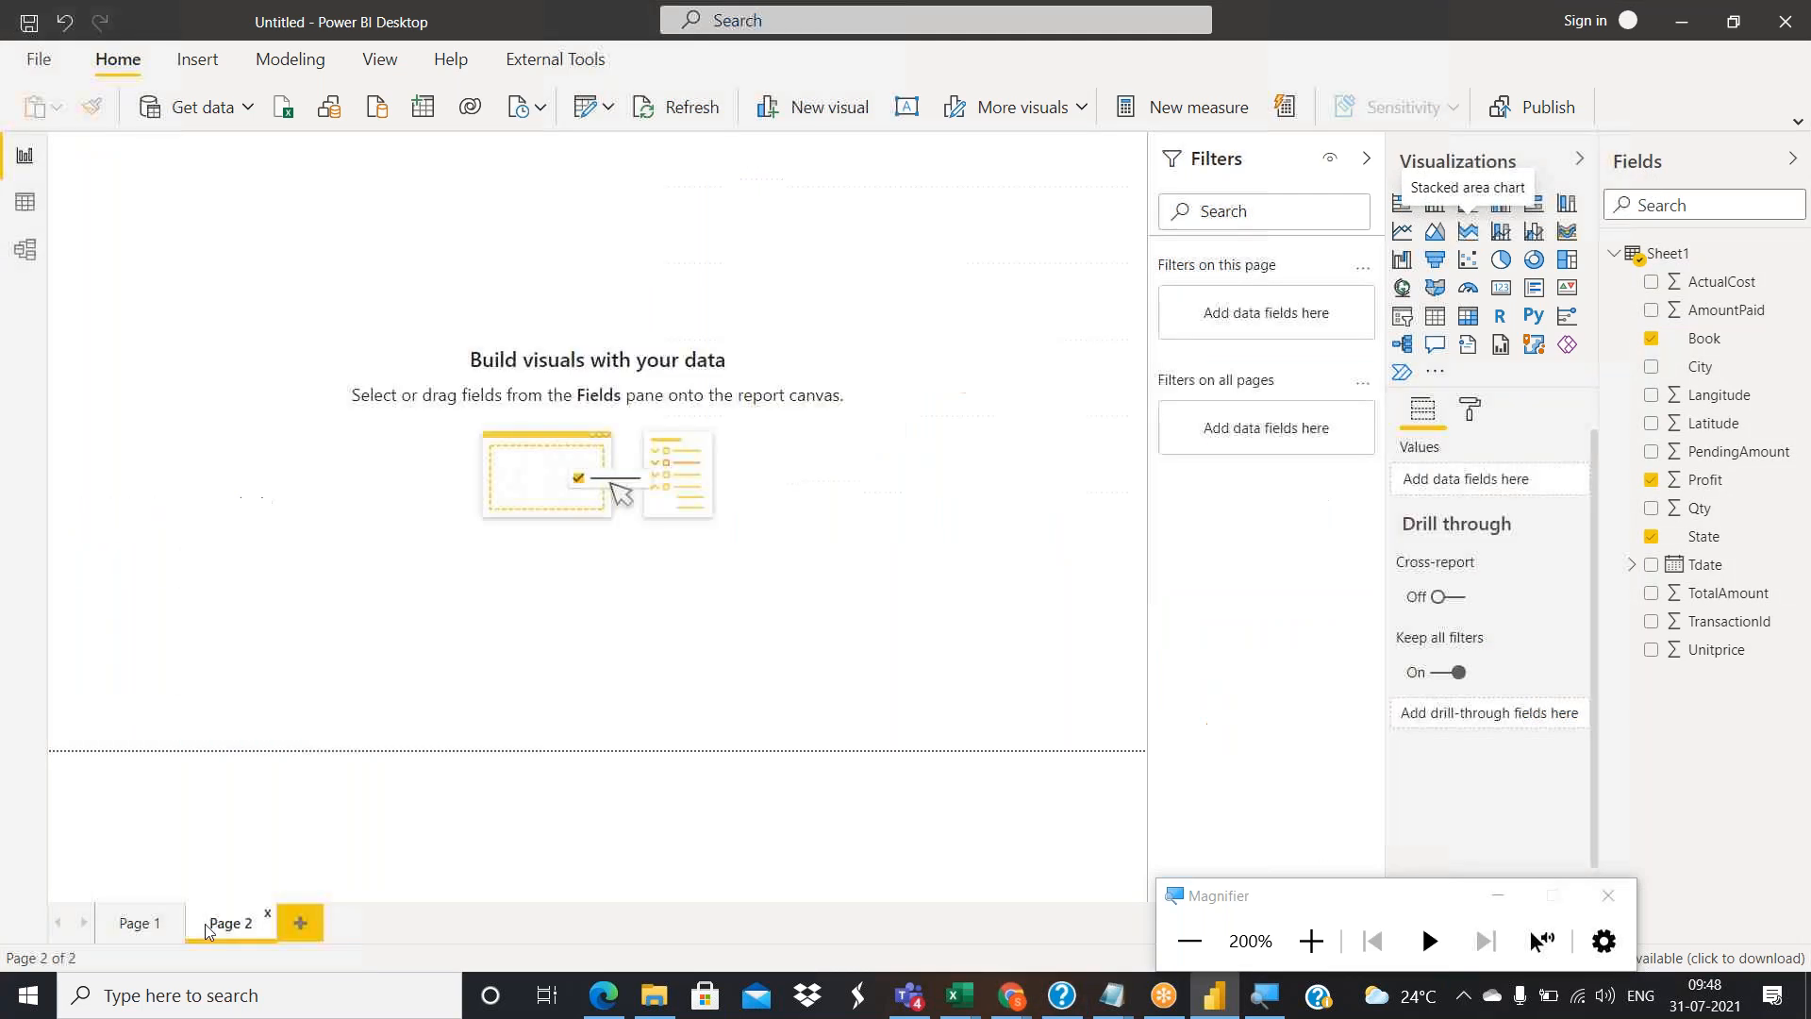
left_click(1503, 236)
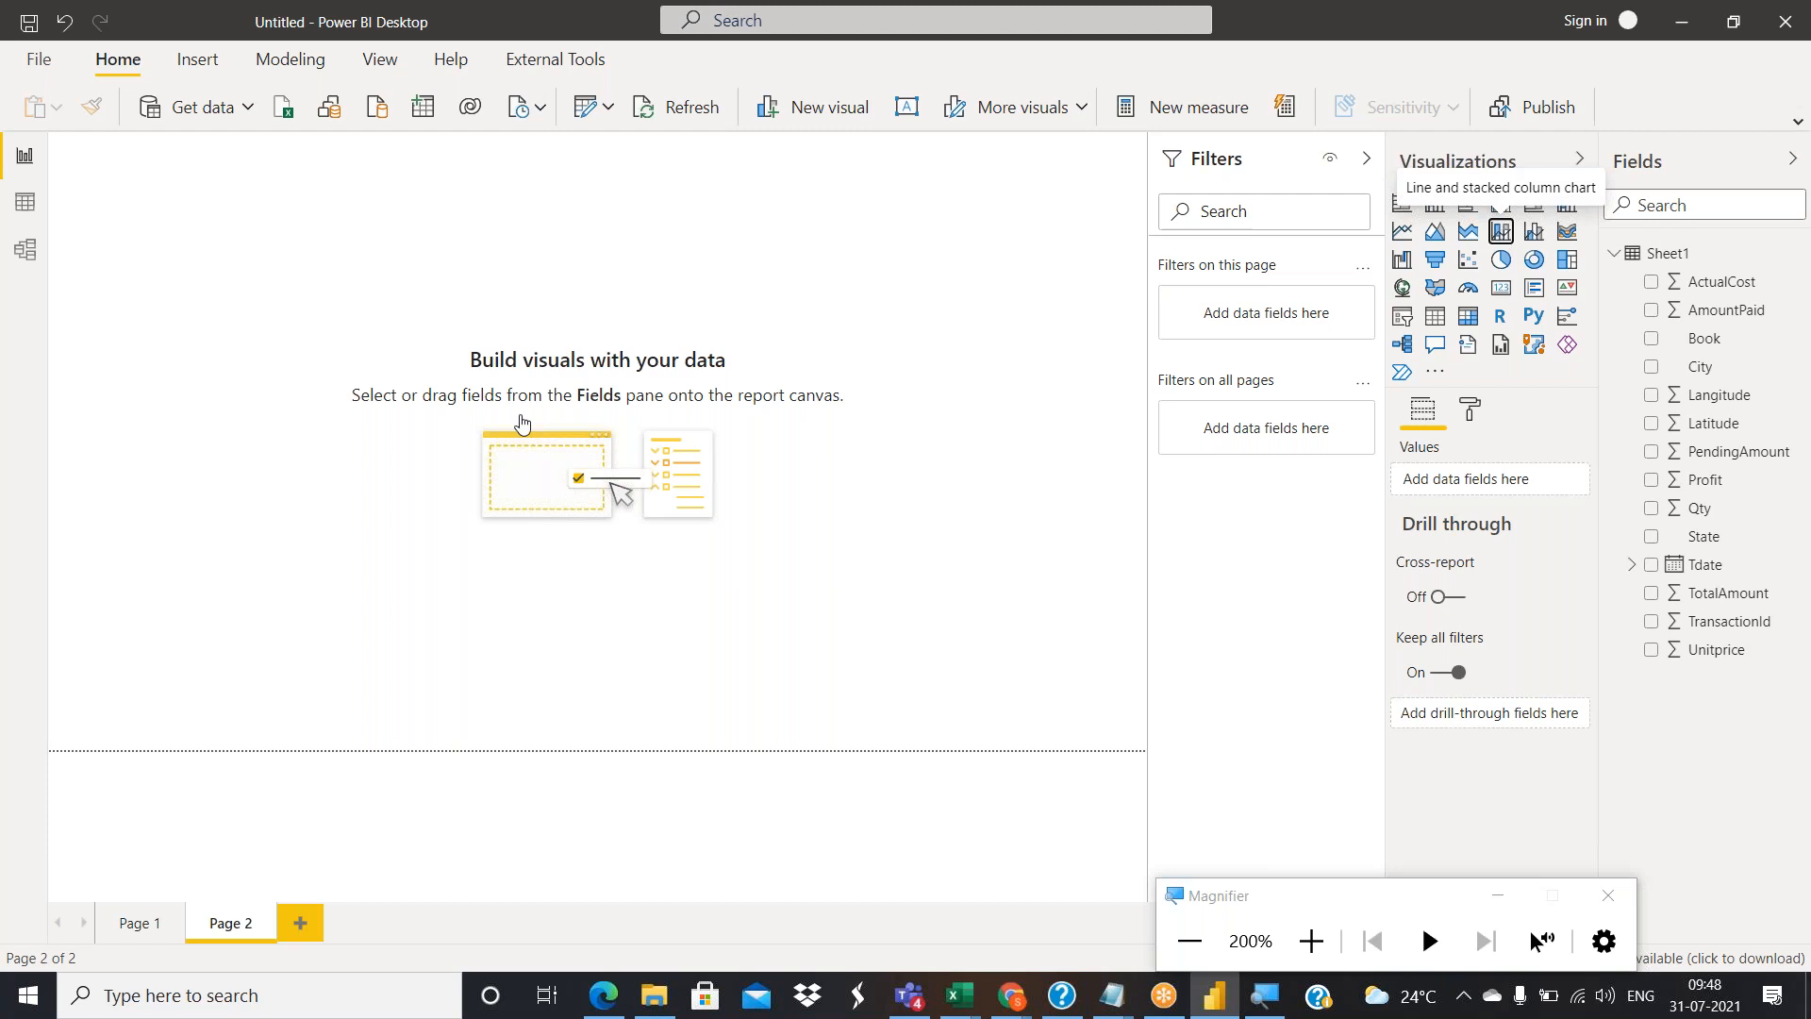
Place the combo chart enlarged in the page's upper-right corner, with City as shared axis and Profit as column values.
left_click_drag(202, 307, 1066, 262)
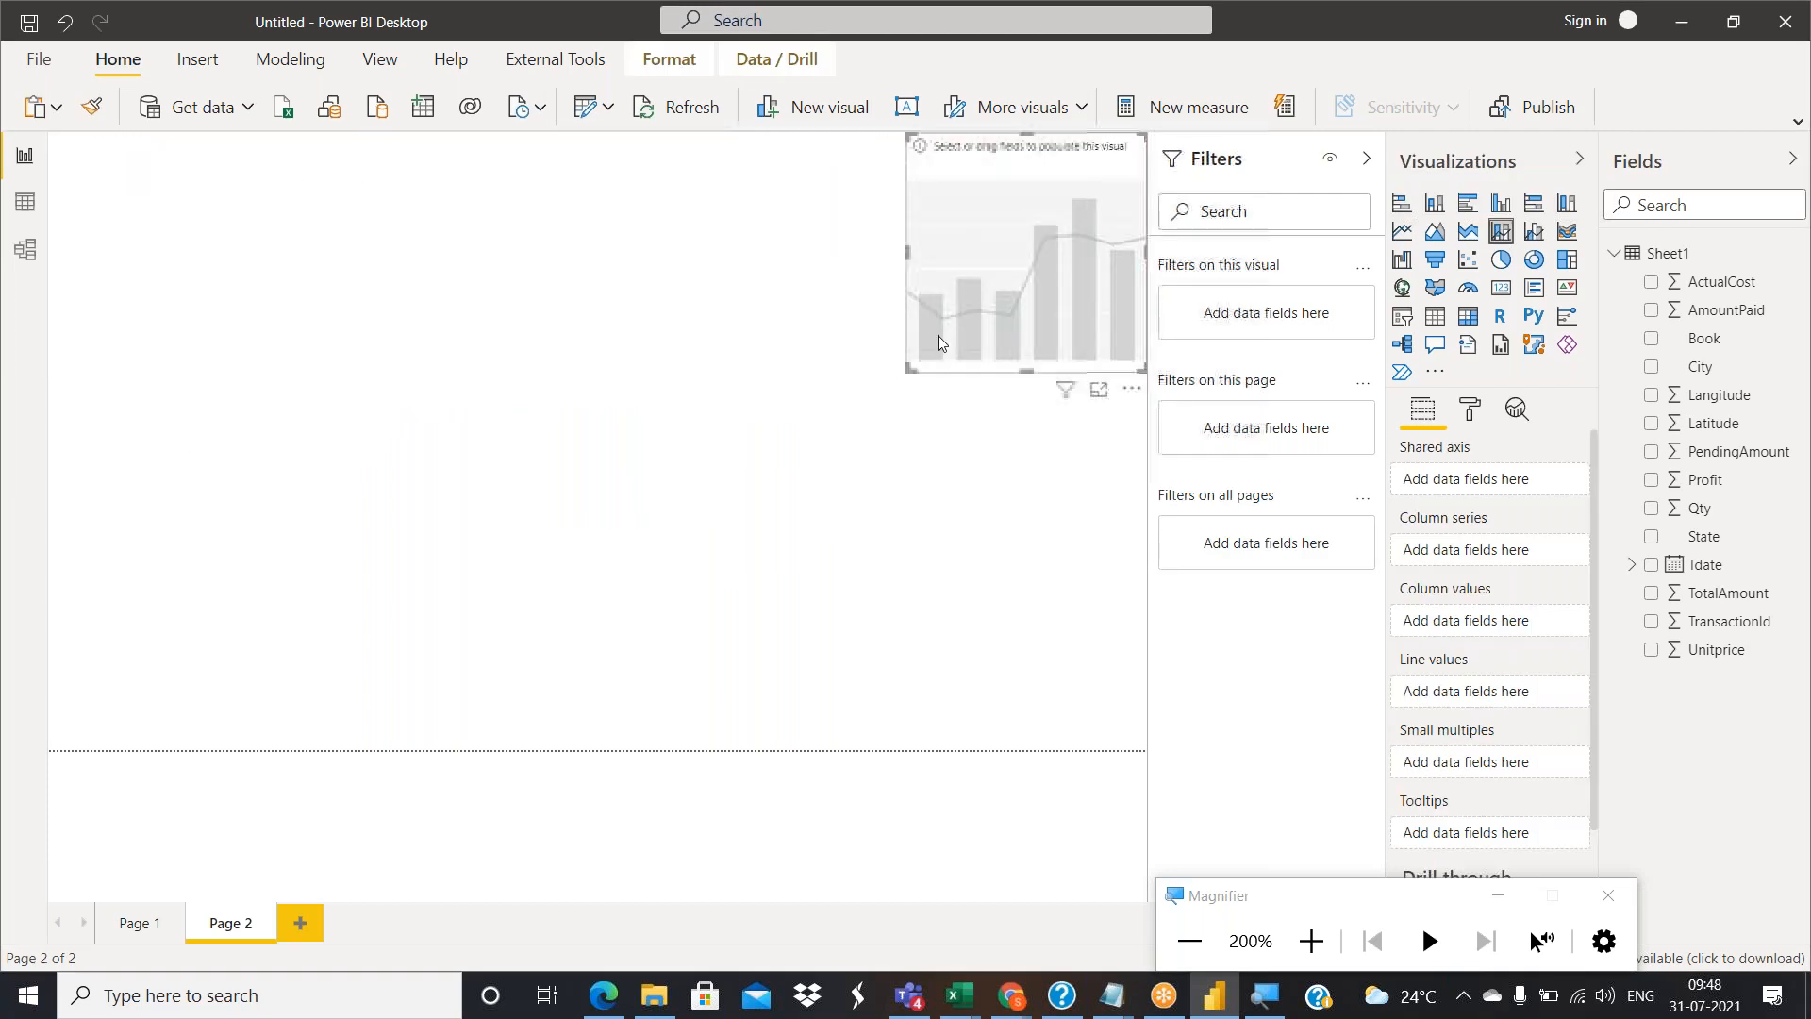
left_click_drag(907, 375, 695, 407)
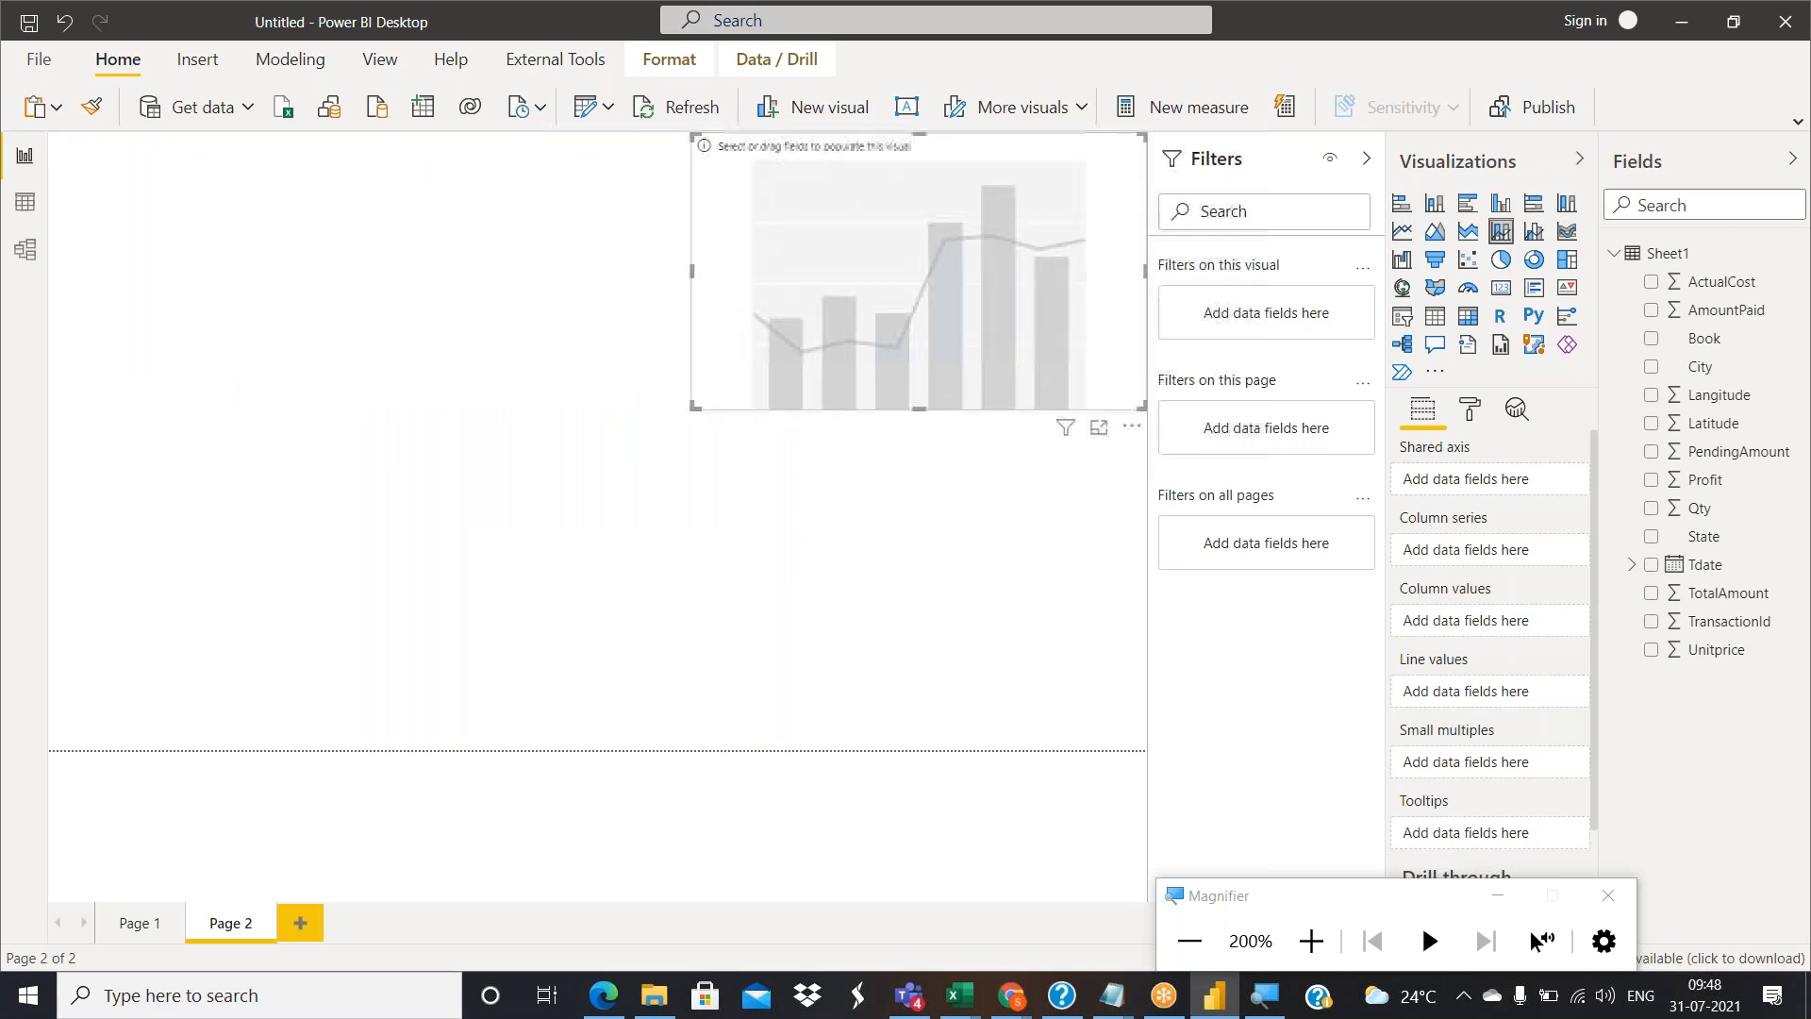
left_click(1651, 368)
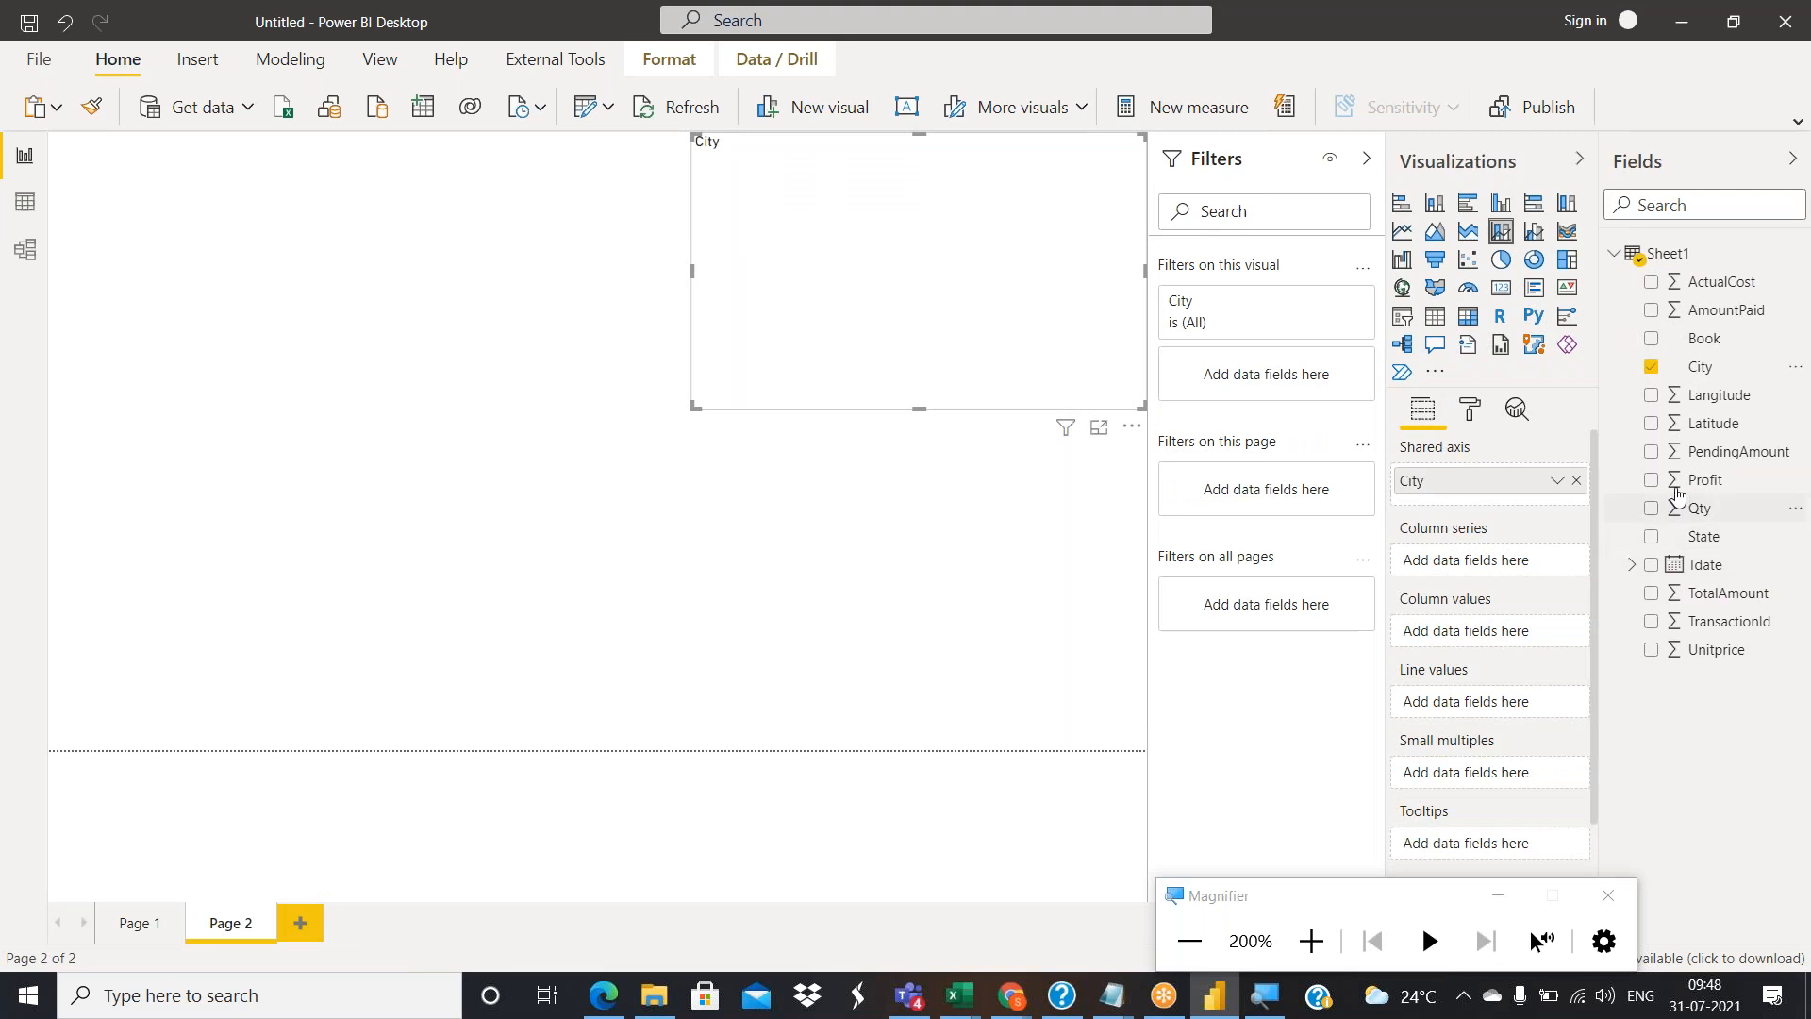
left_click(1651, 479)
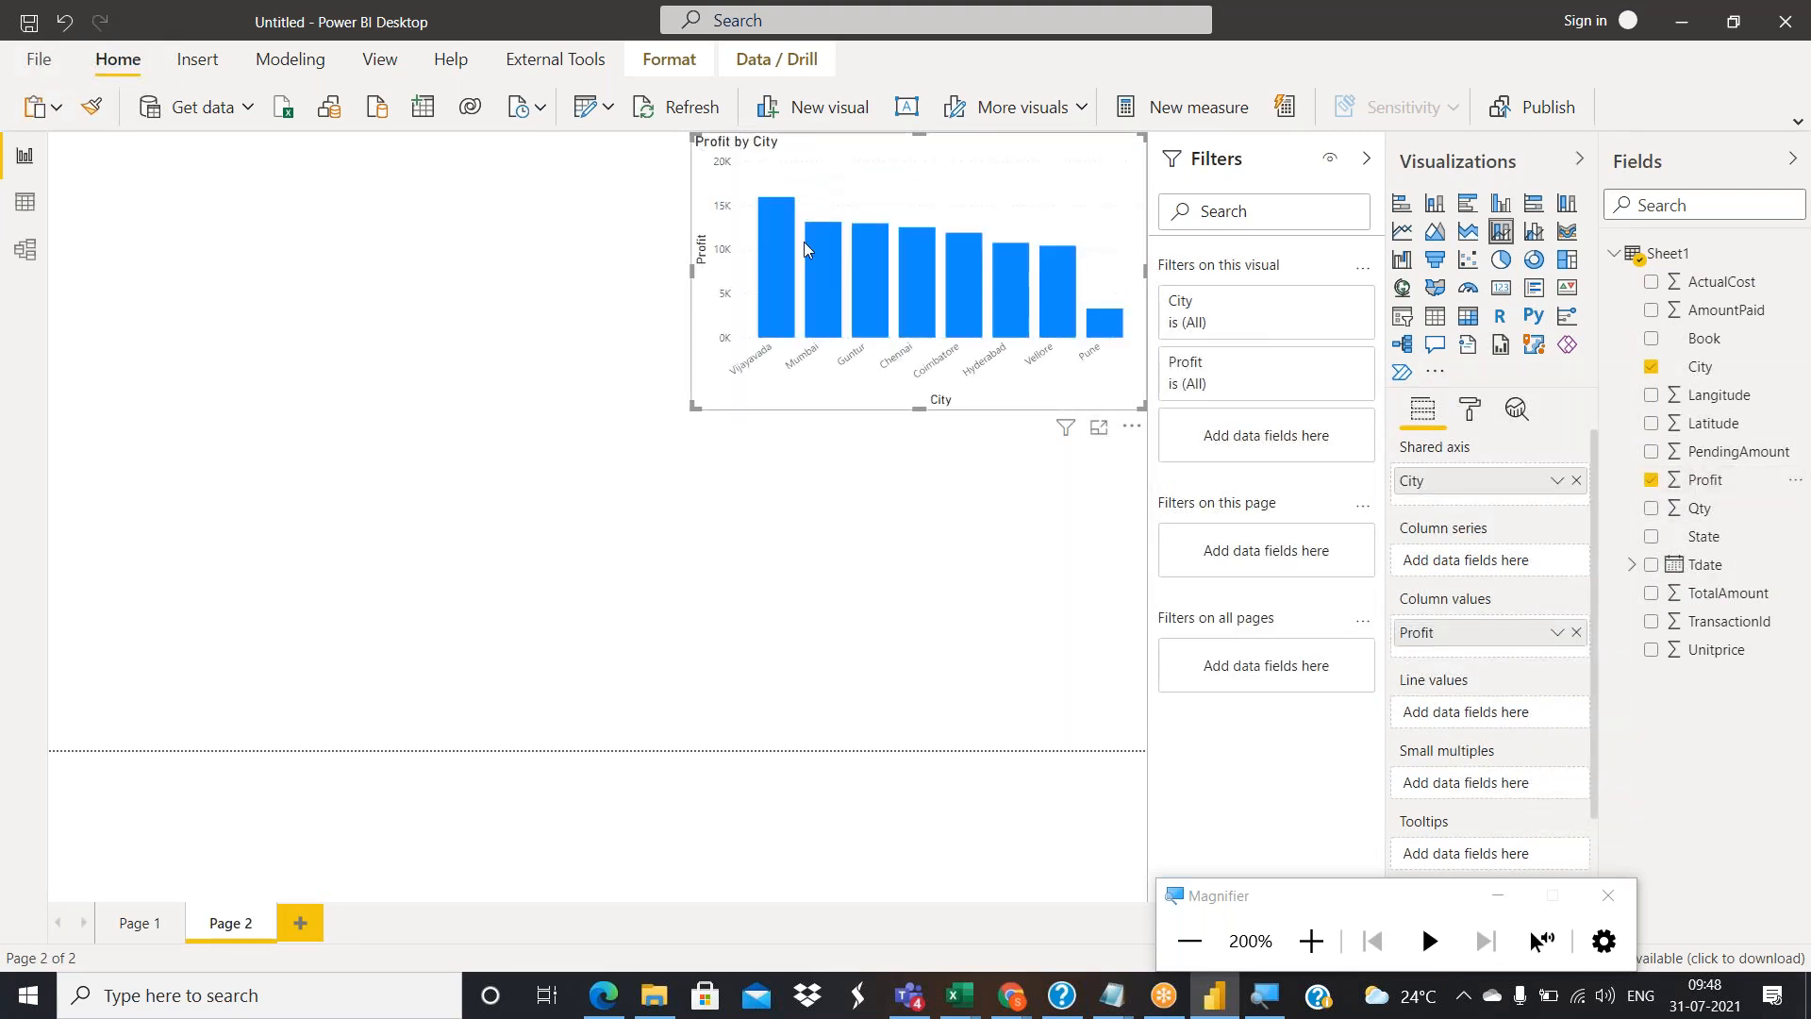
left_click_drag(699, 412, 624, 475)
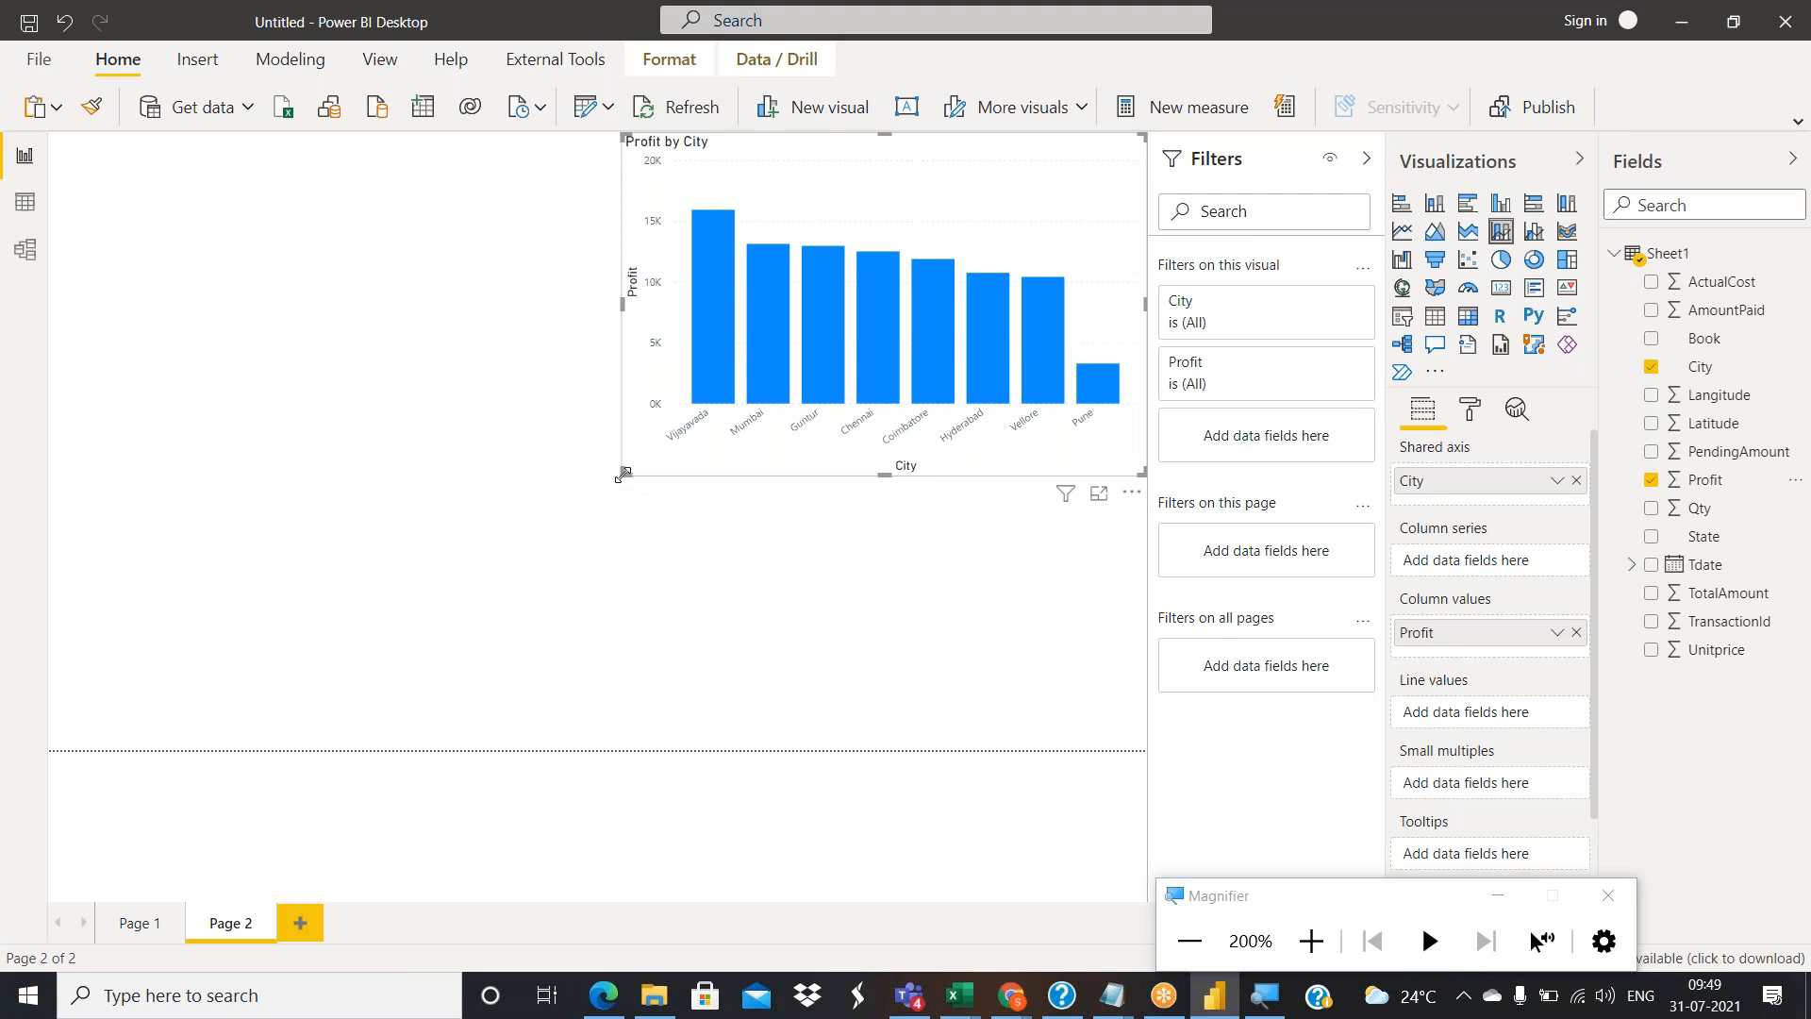
left_click_drag(623, 474, 600, 494)
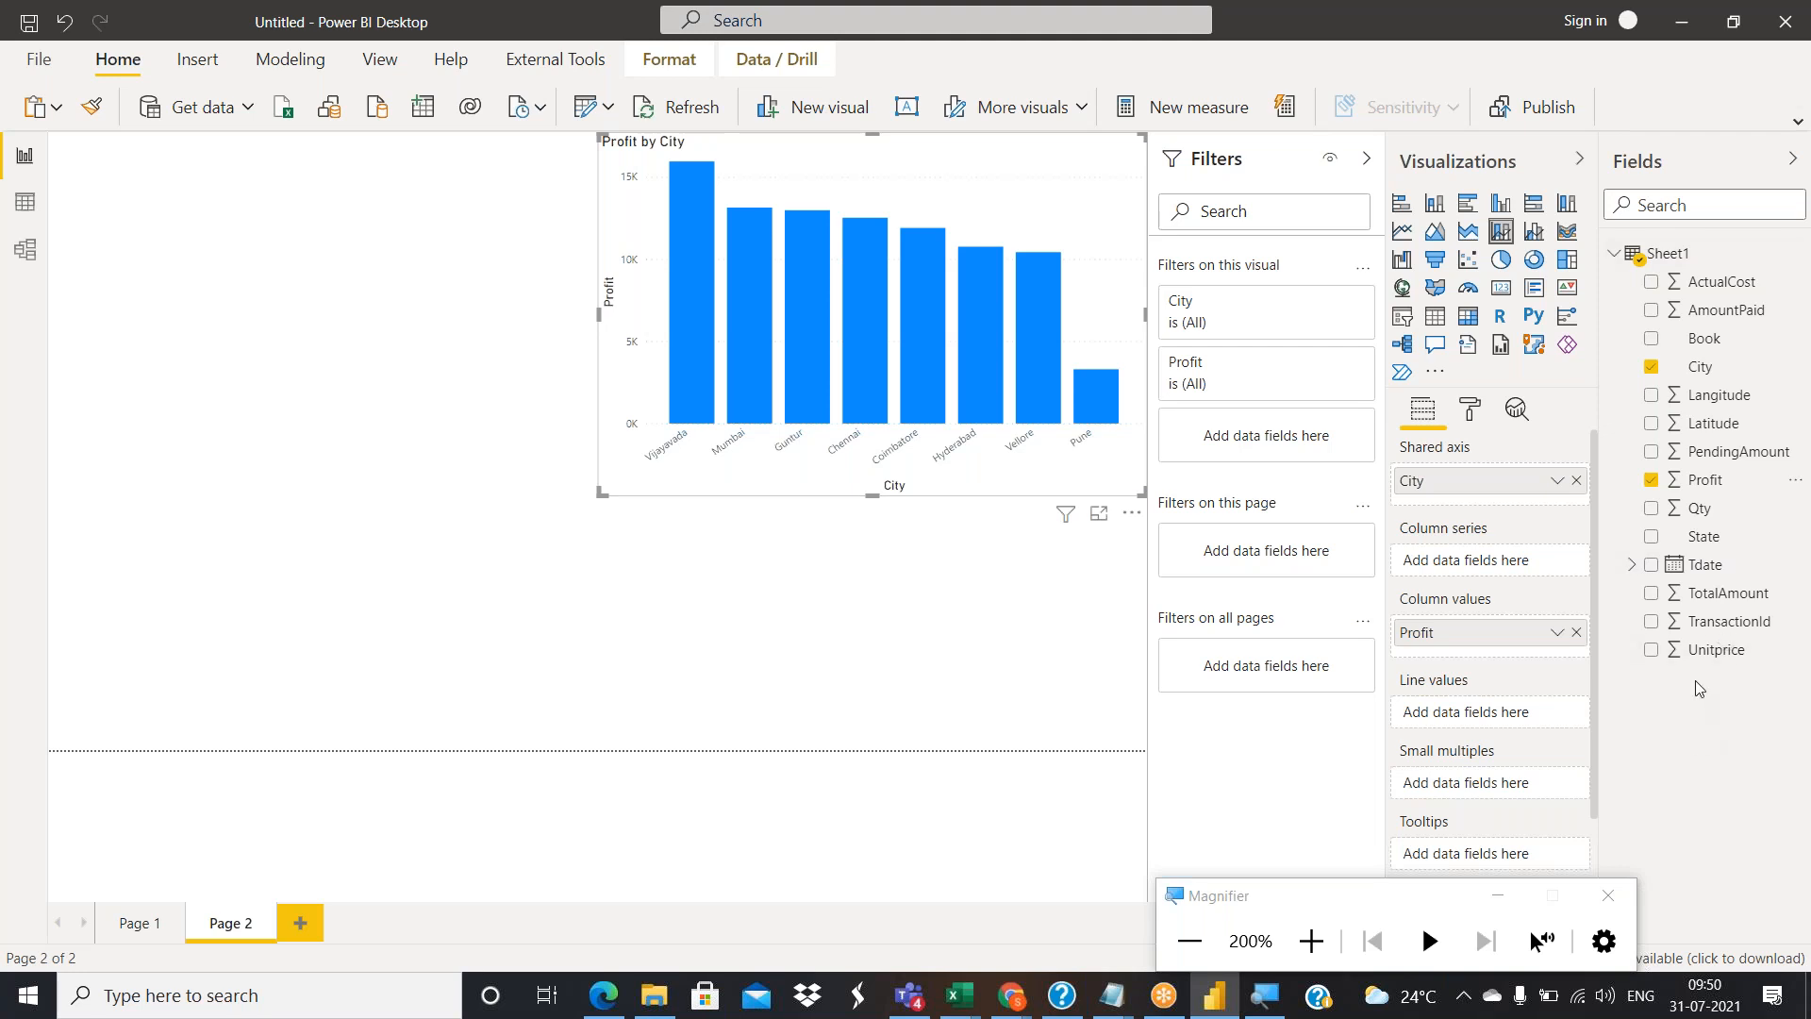
Add TransactionId to the combo chart's line values and check its aggregation options.
left_click_drag(1718, 636, 1513, 719)
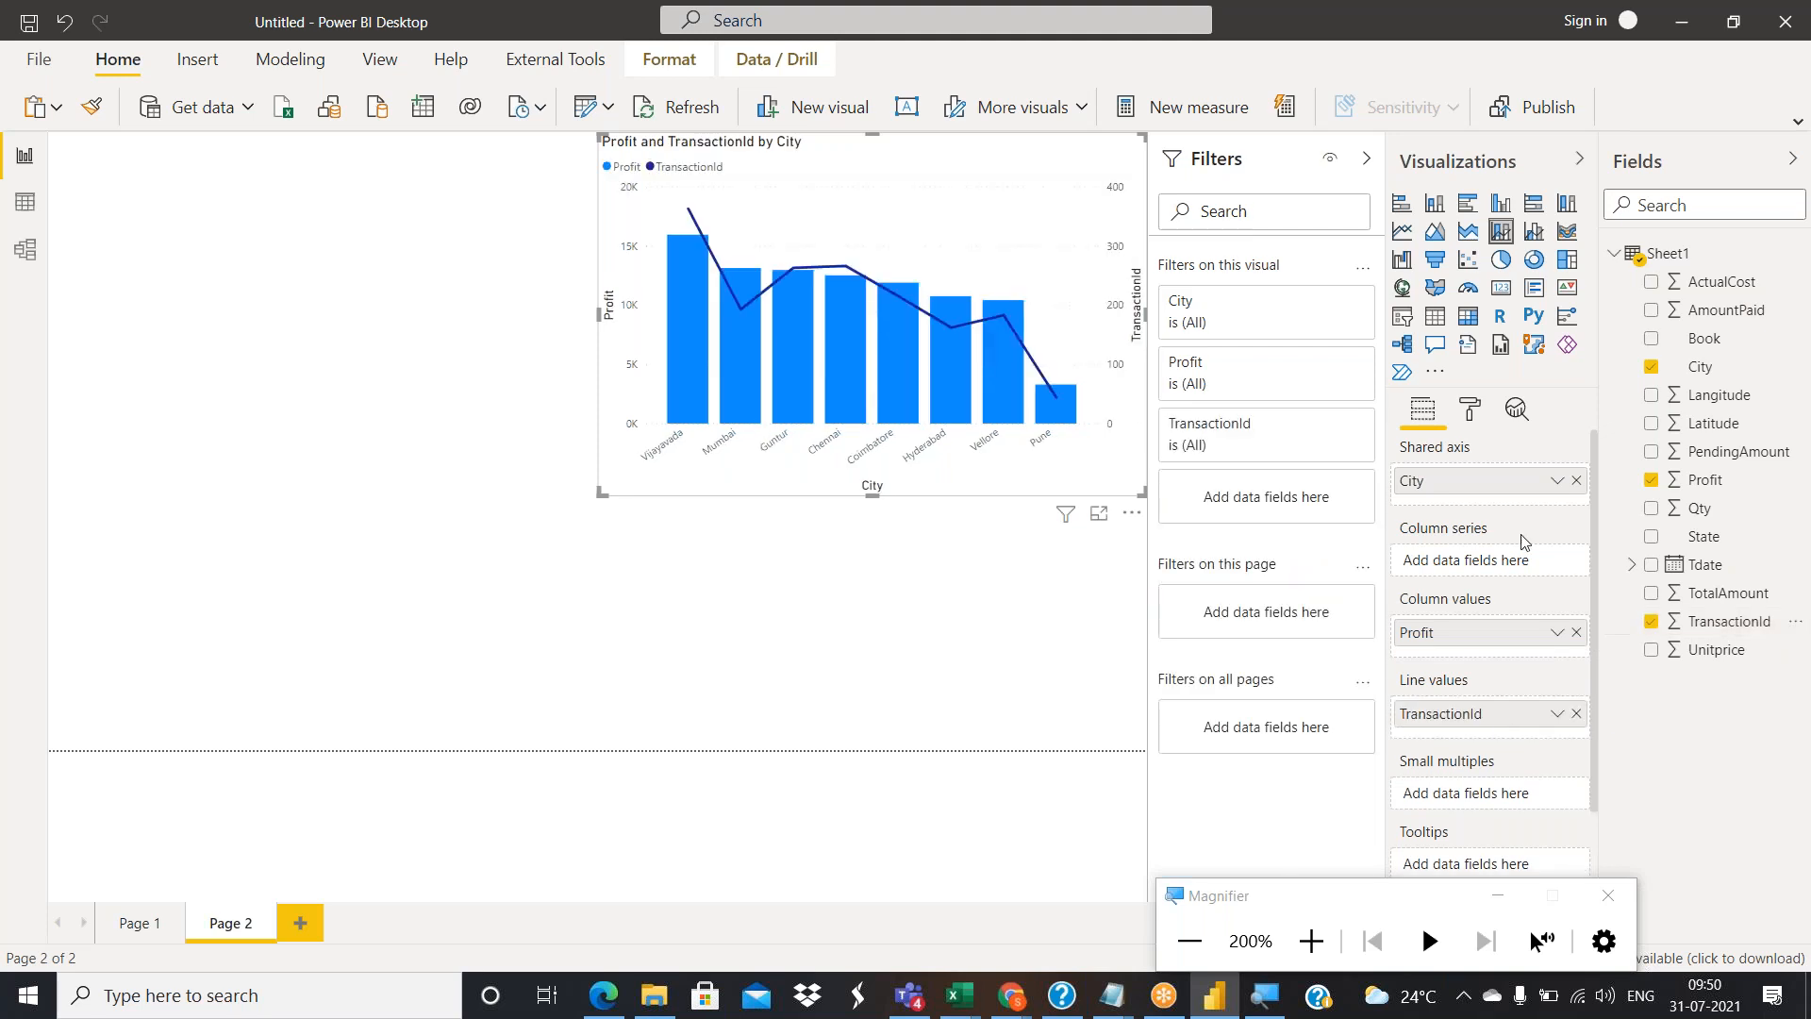
left_click(1557, 714)
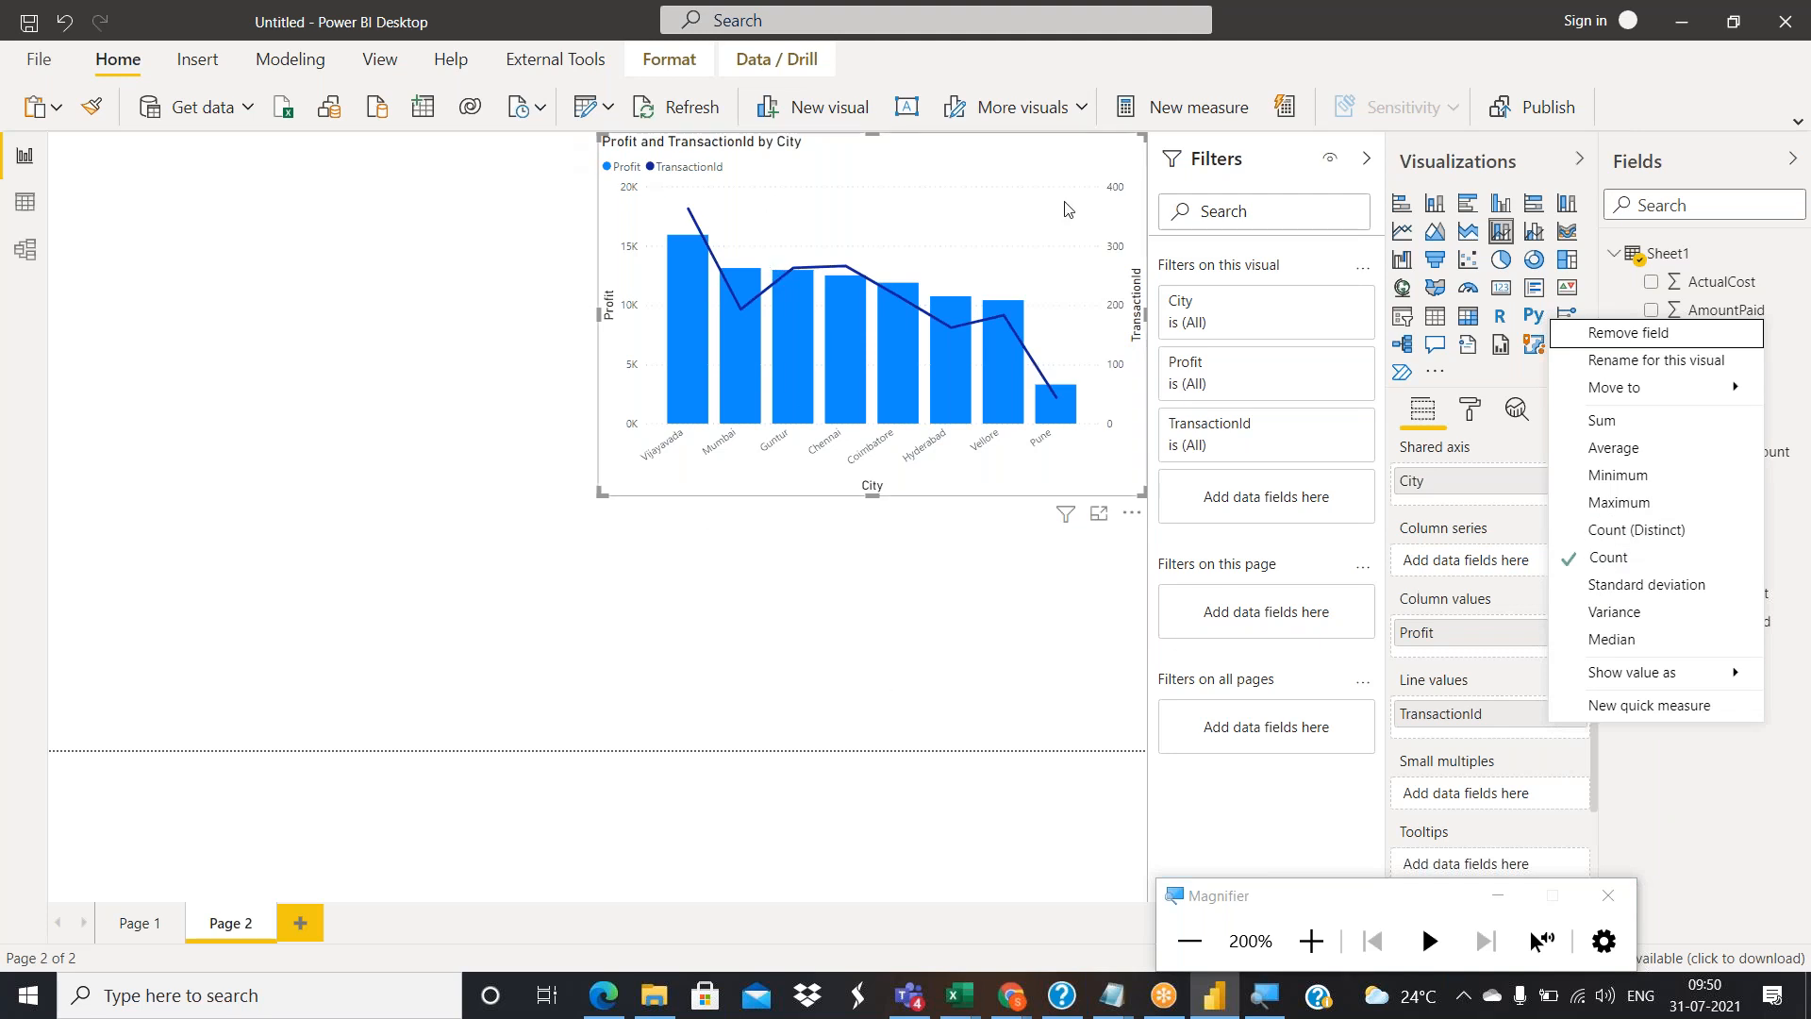
left_click(1472, 415)
left_click(1471, 413)
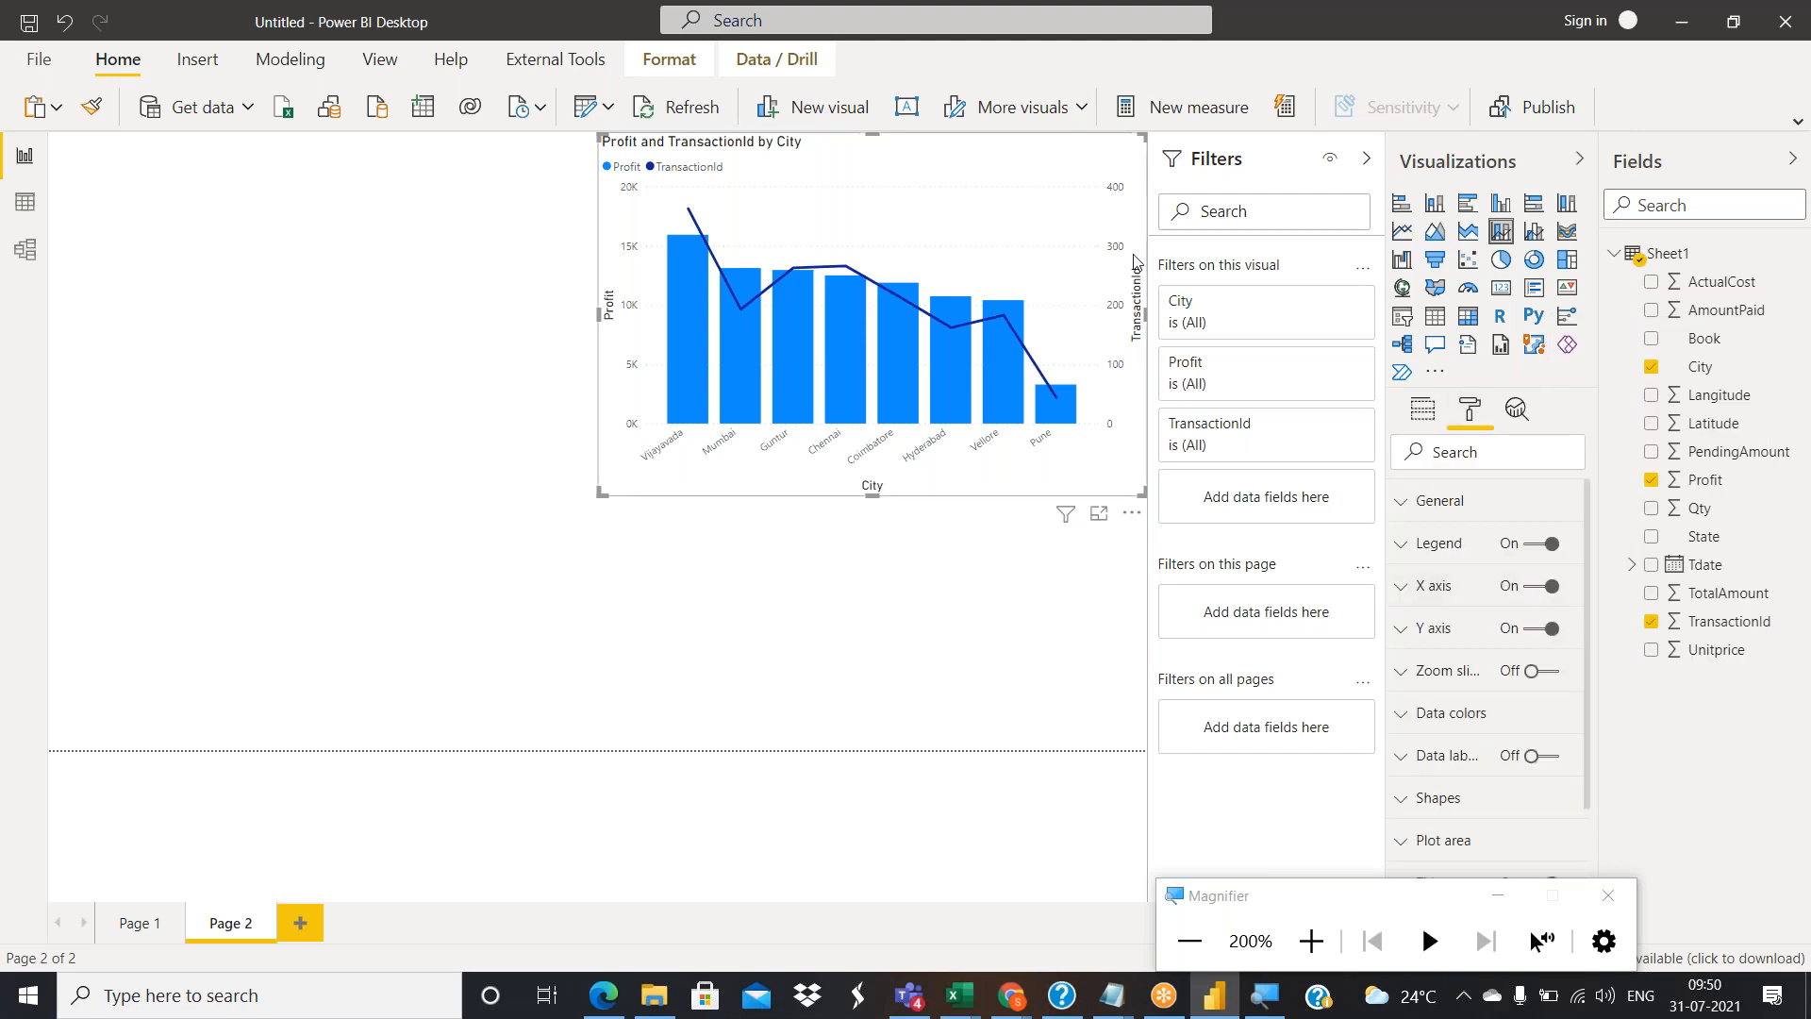
Sort the combo chart by TransactionId.
left_click(1131, 514)
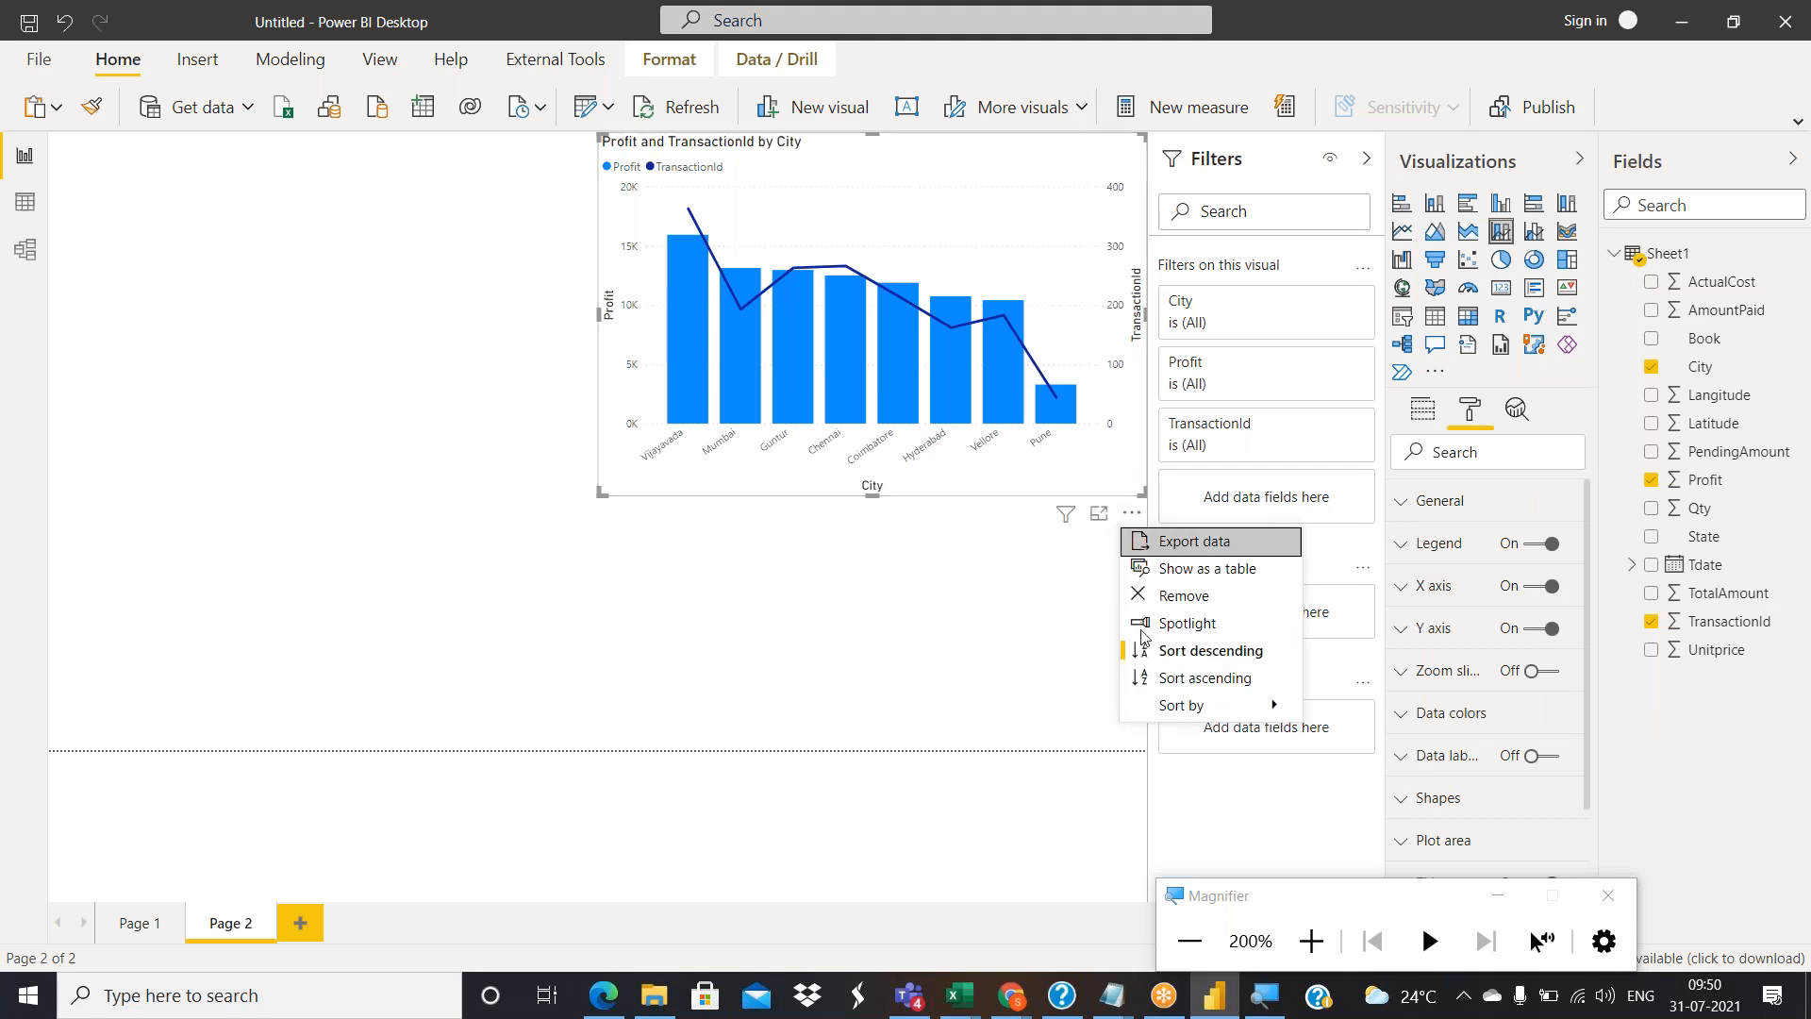
mouse_move(1193, 714)
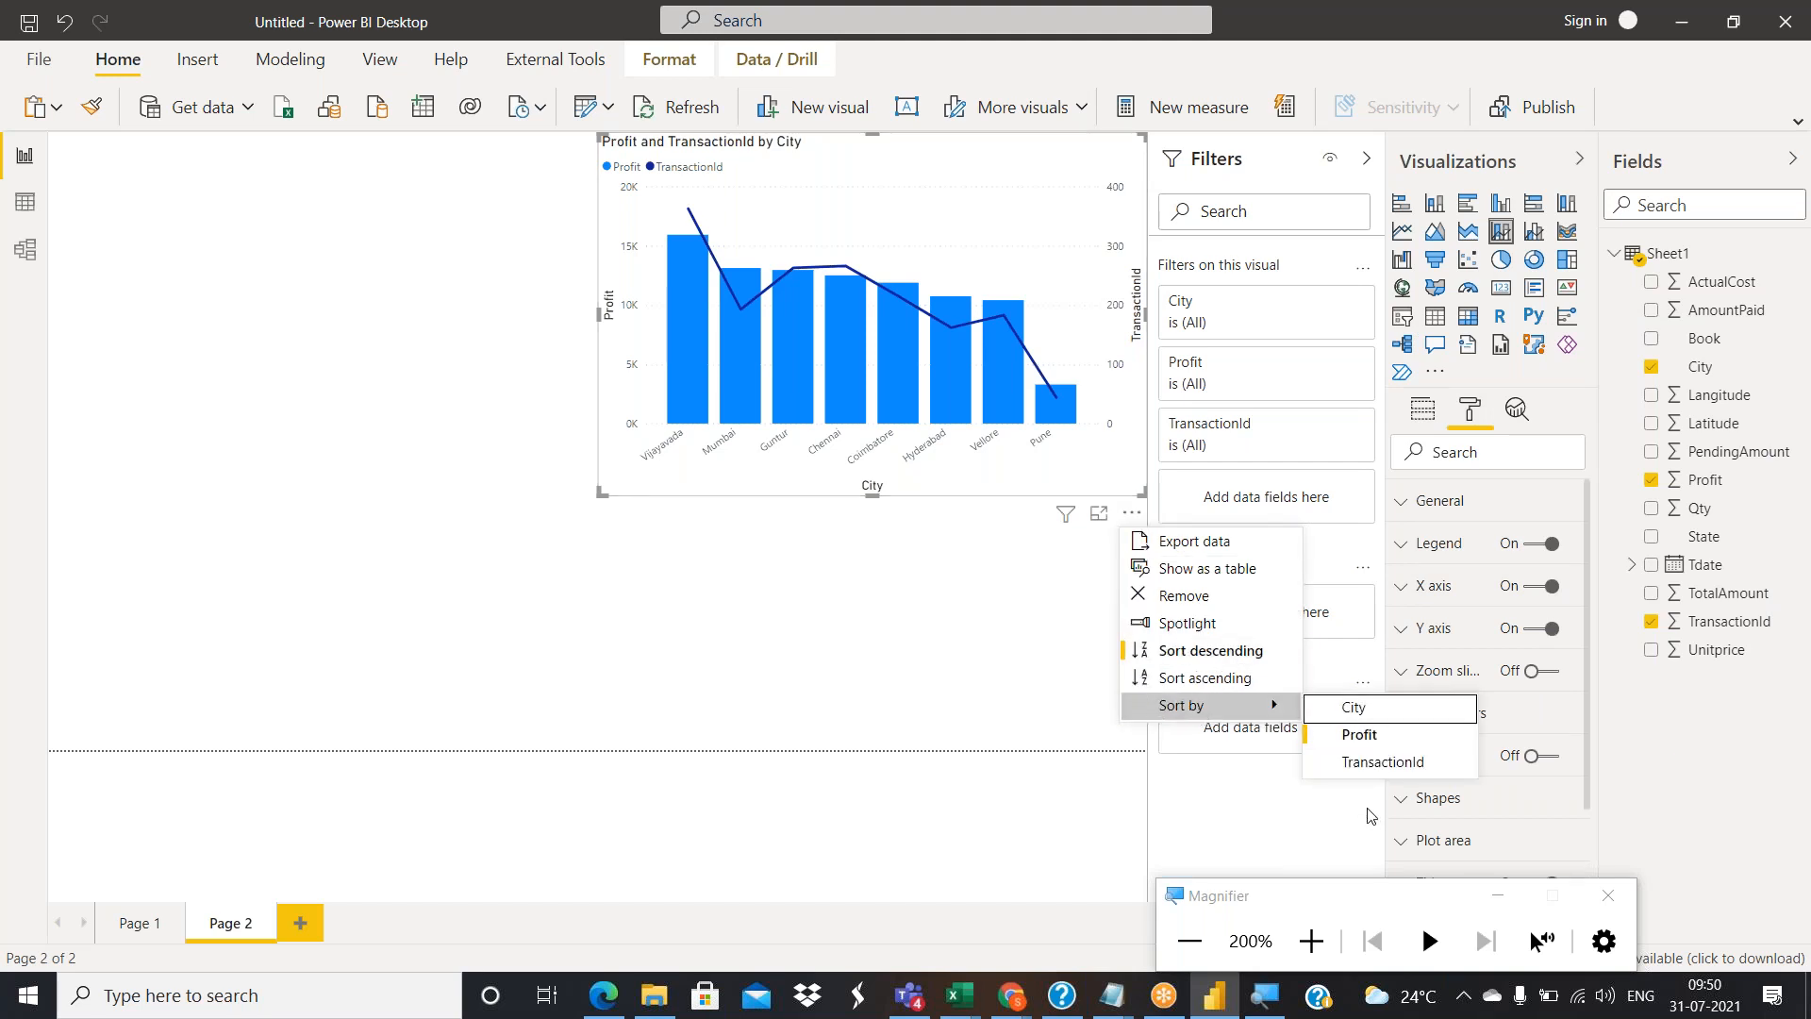
left_click(1376, 768)
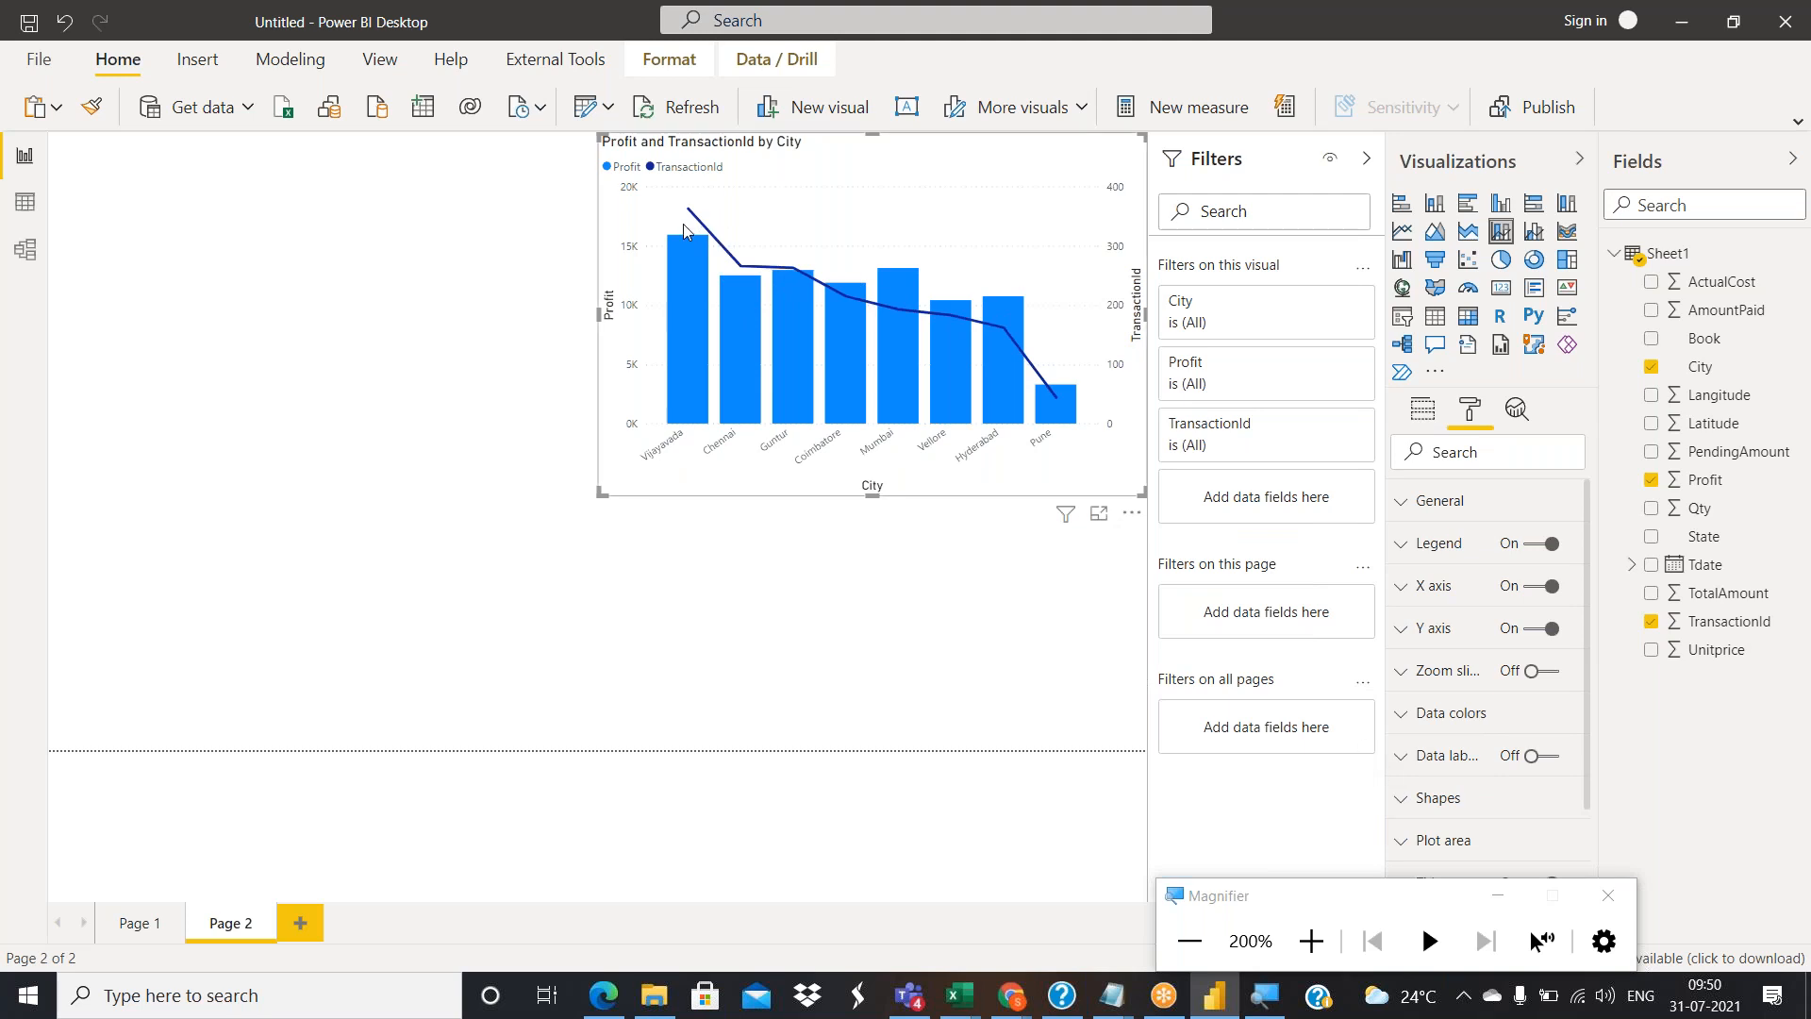
Inspect the line's Vijayavada and Pune points and remove TransactionId from the line values.
mouse_move(687, 215)
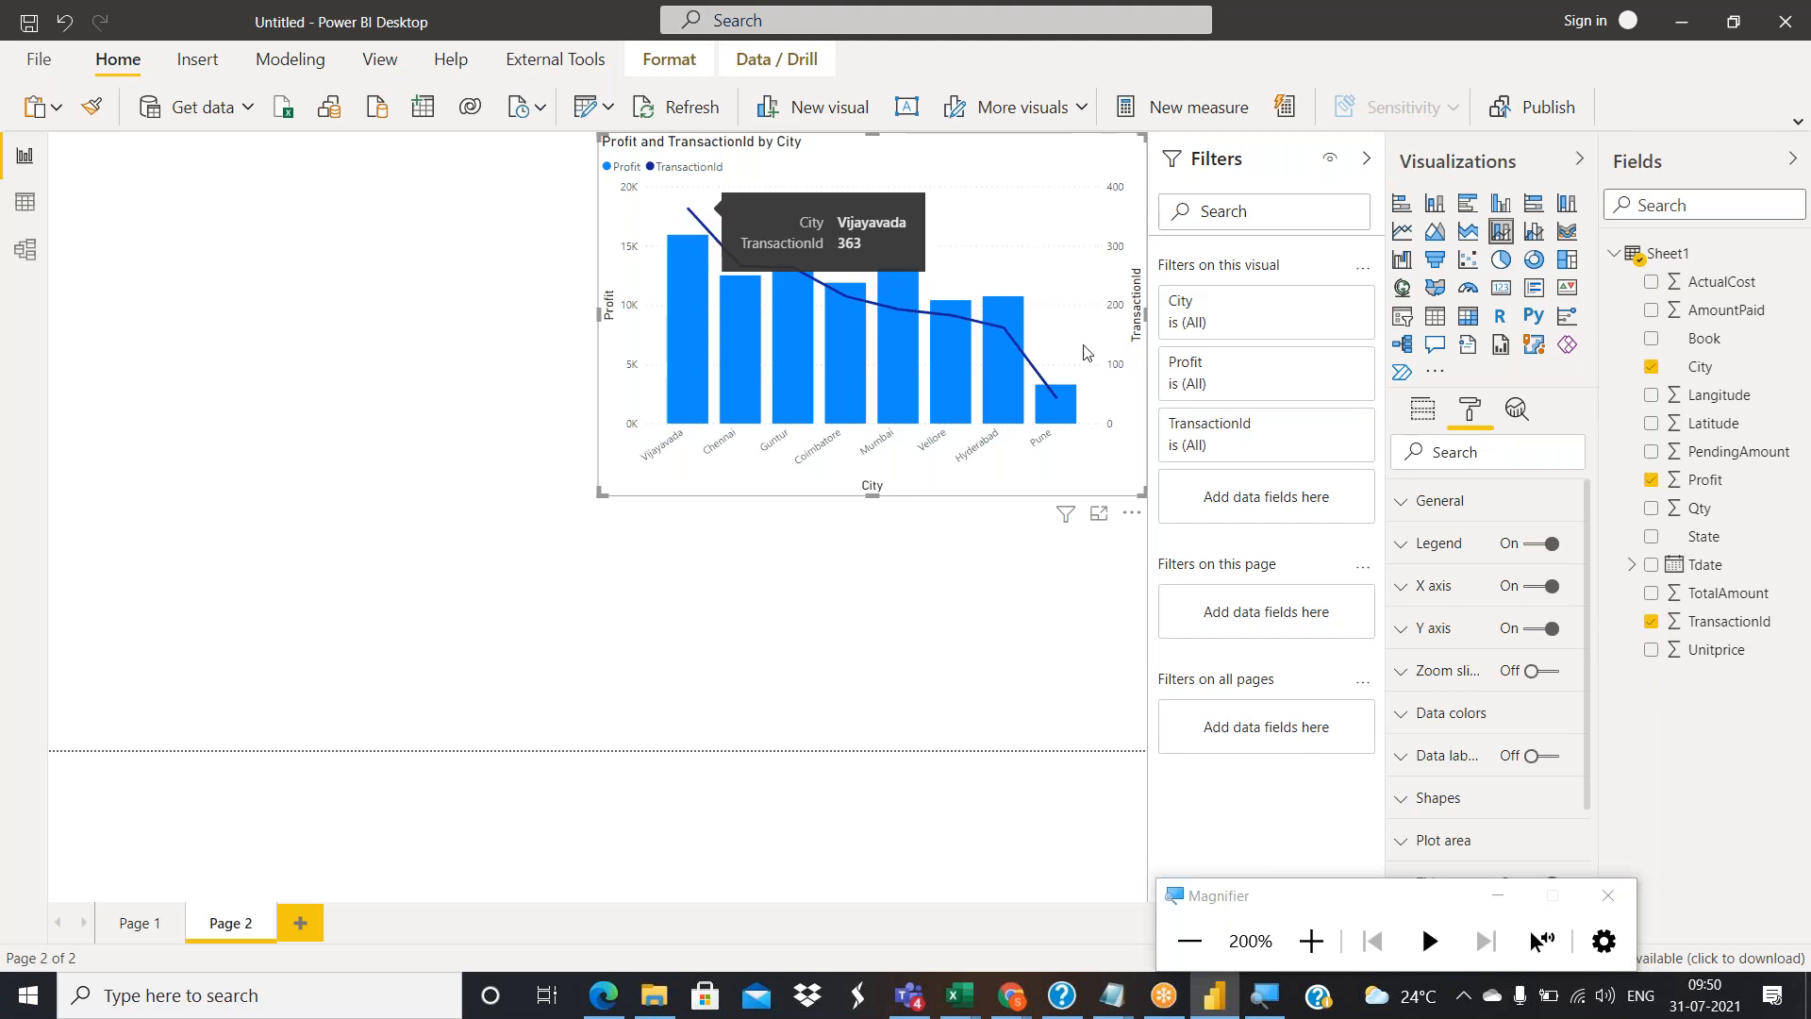
mouse_move(1054, 397)
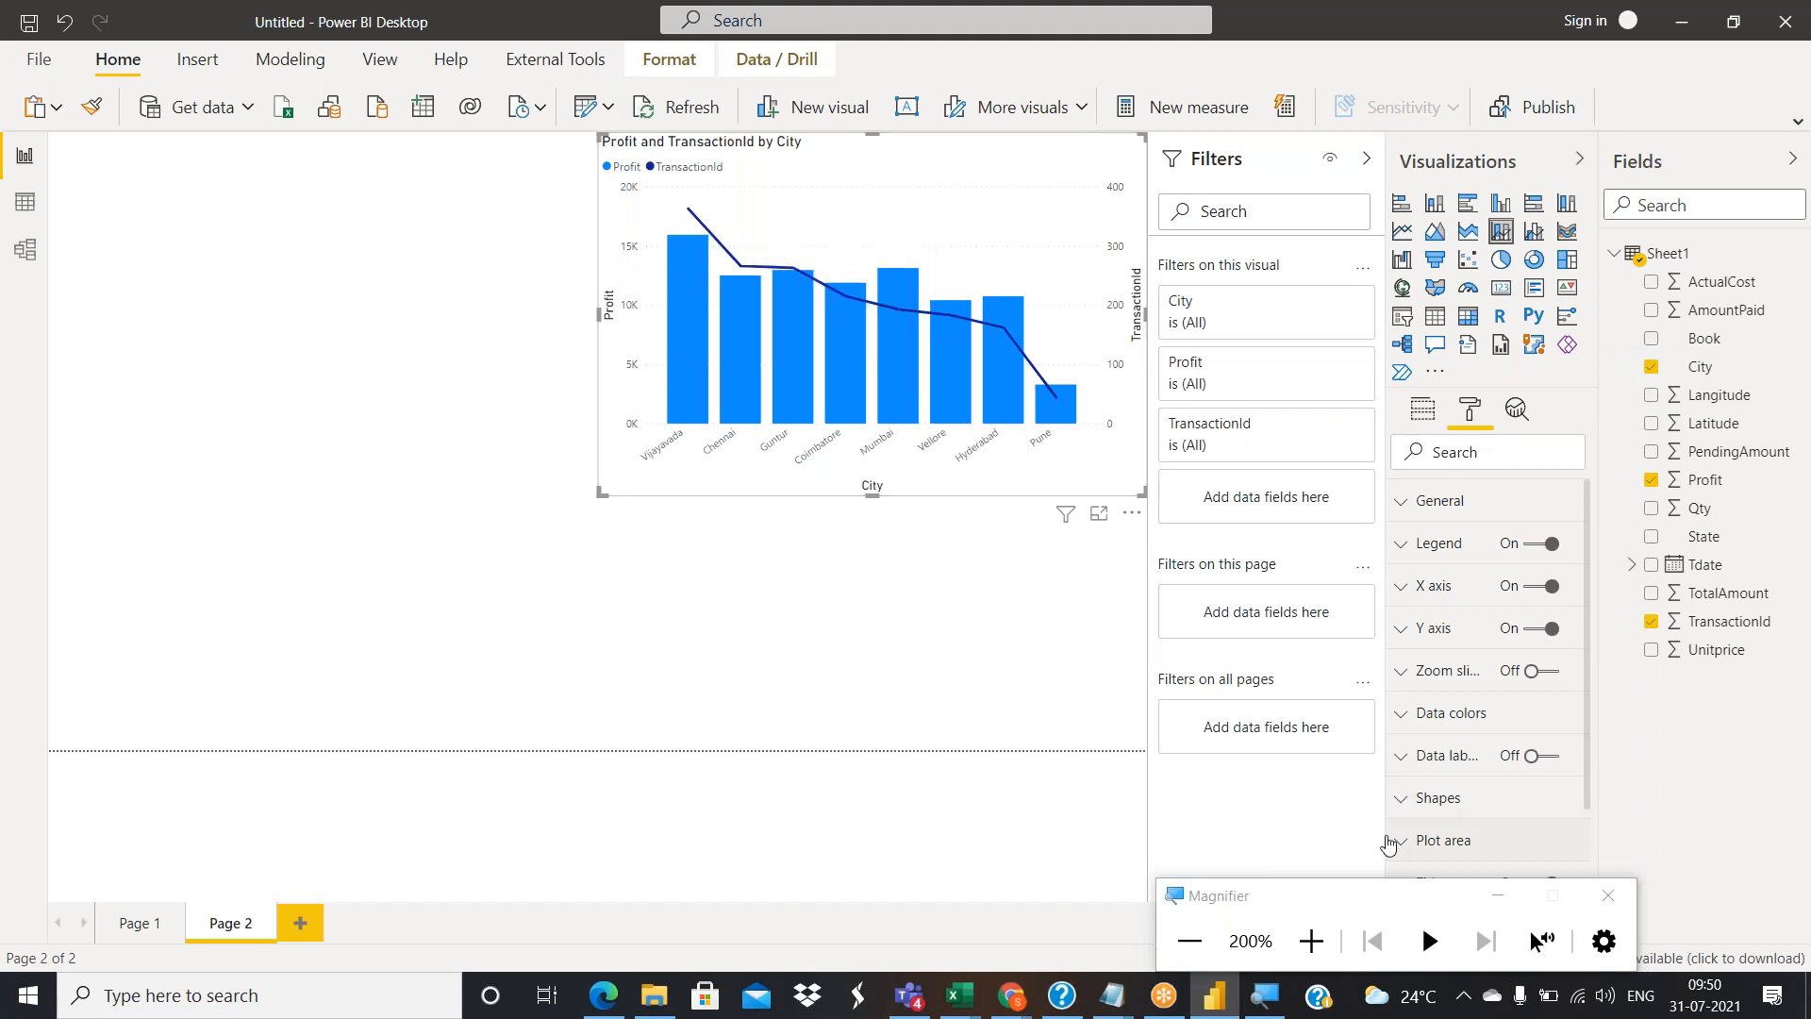
left_click(1421, 407)
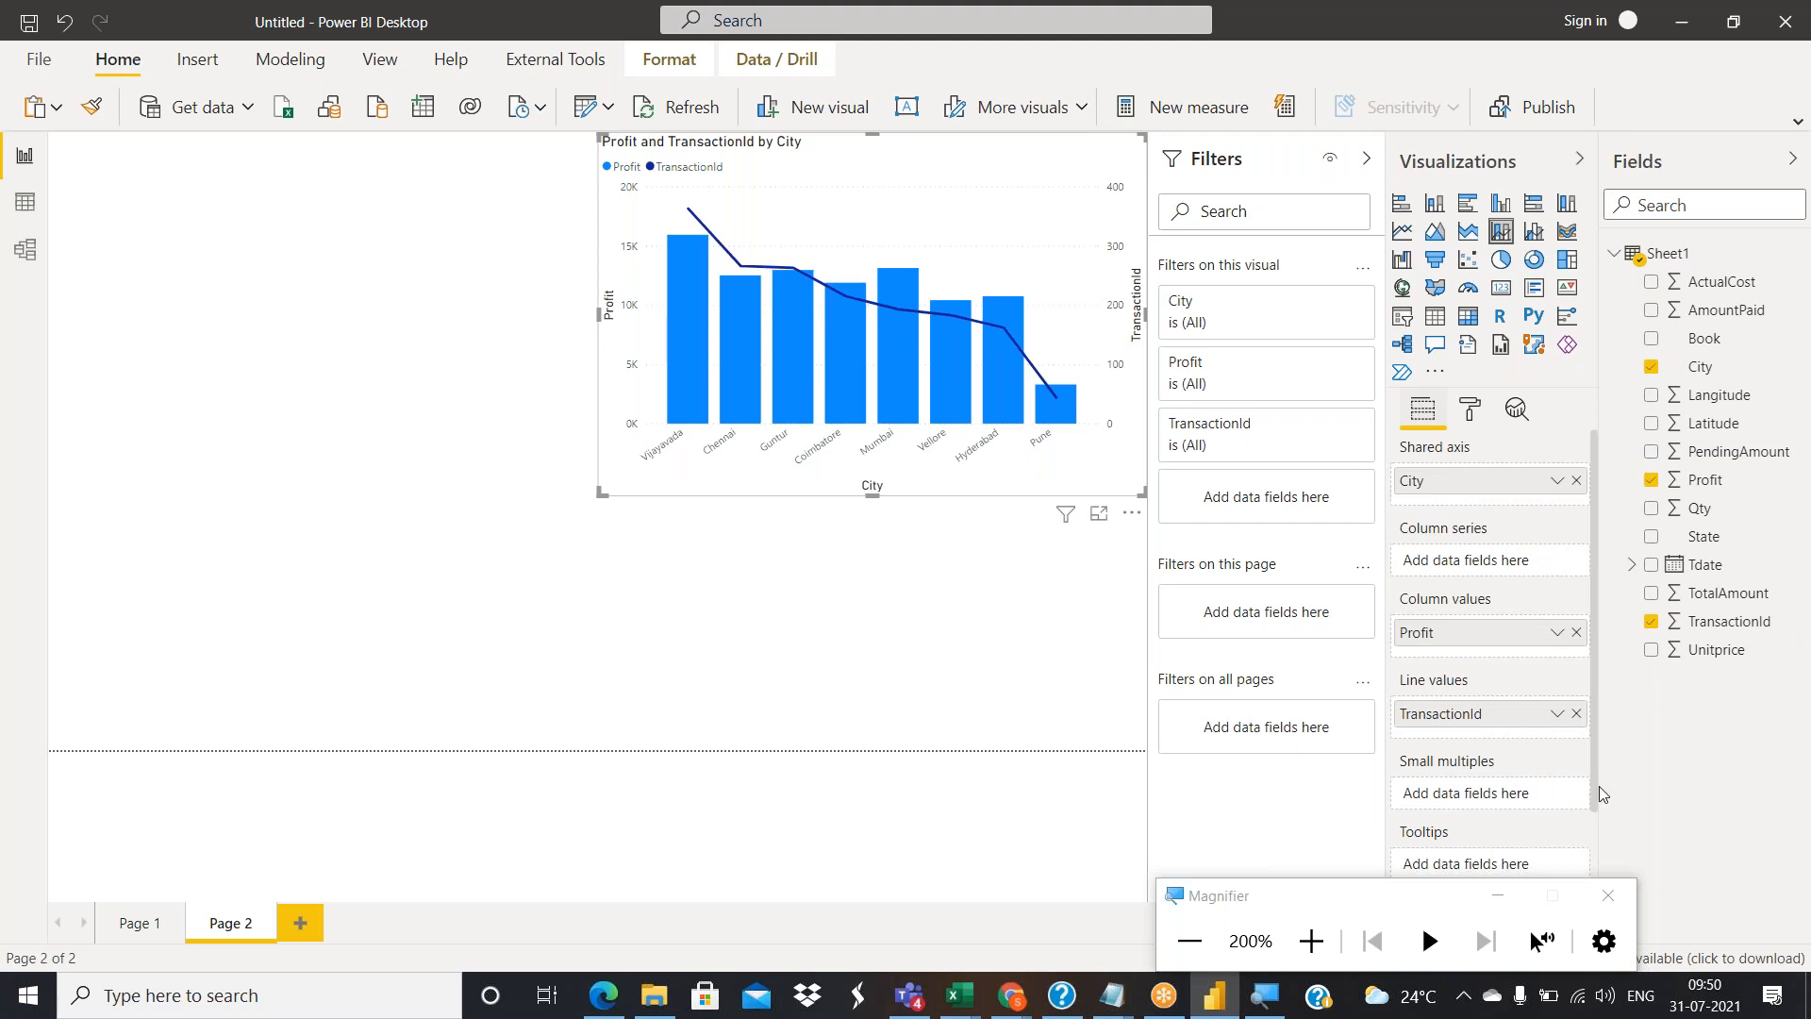
left_click(1575, 714)
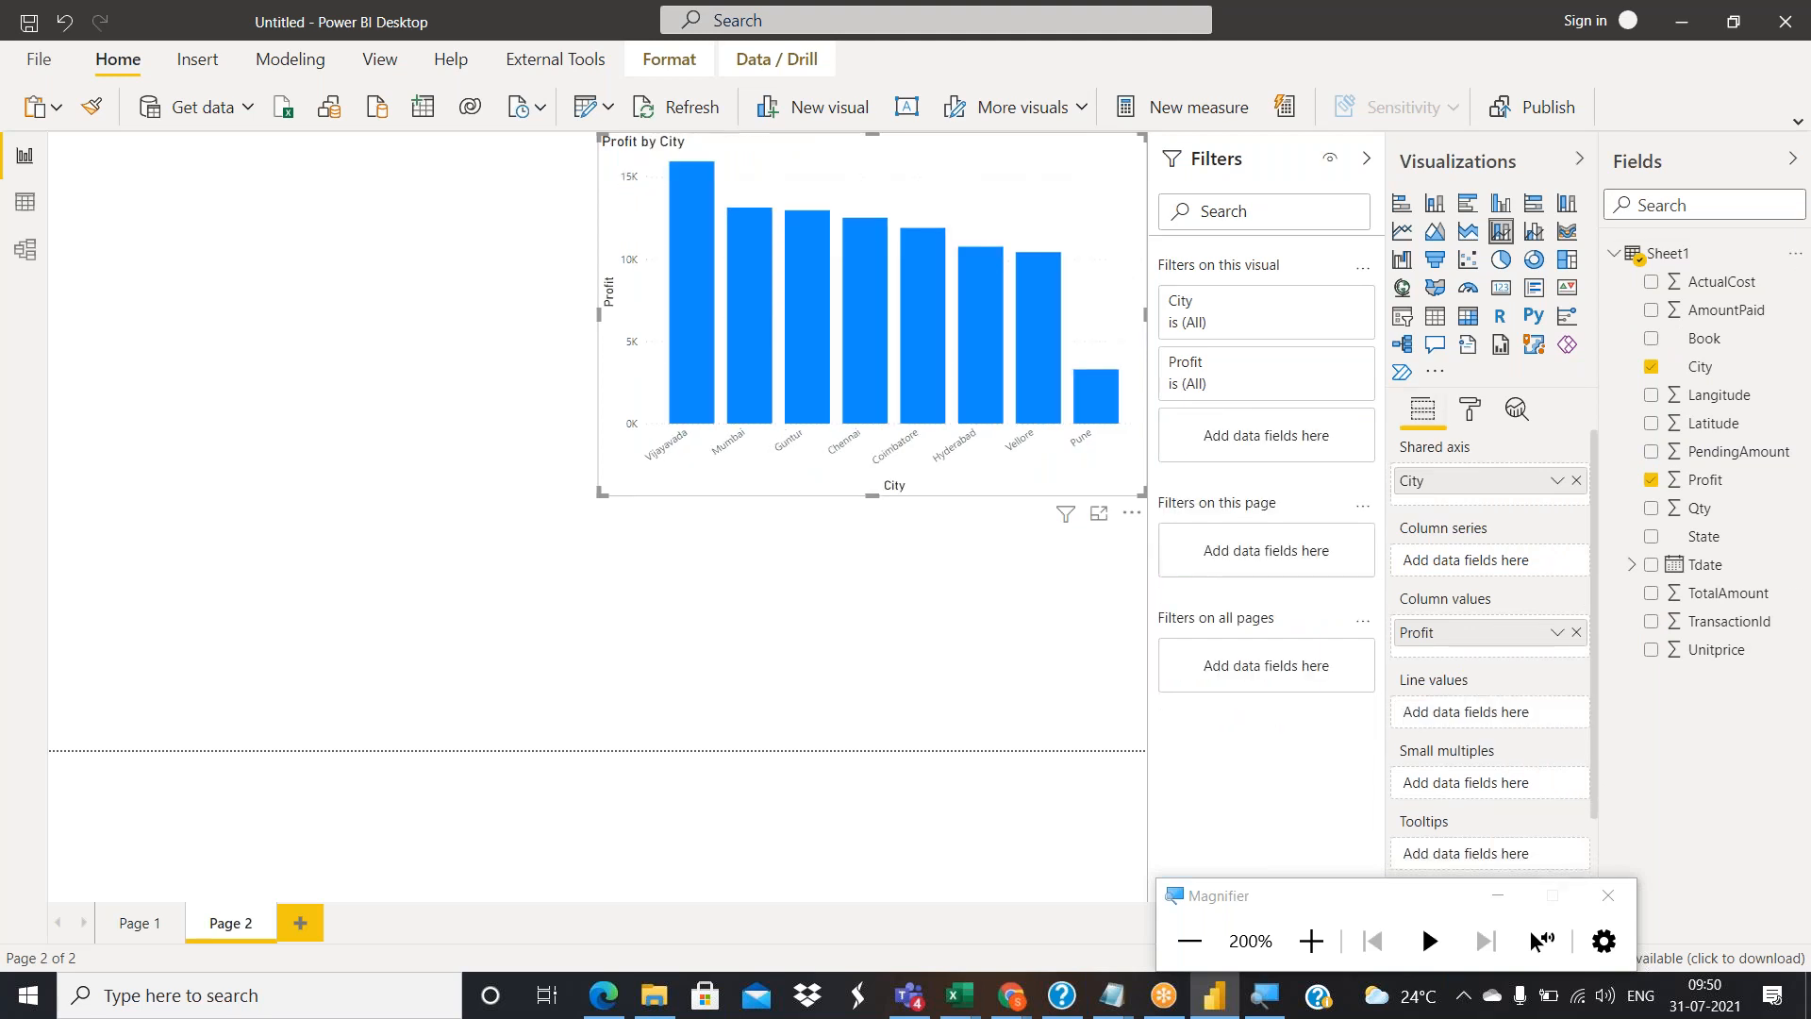
Create a measure in Sheet1 with the formula Measure = SUM(Sheet1[Profit])/COUNT(Sheet1[TransactionId]).
left_click(1790, 253)
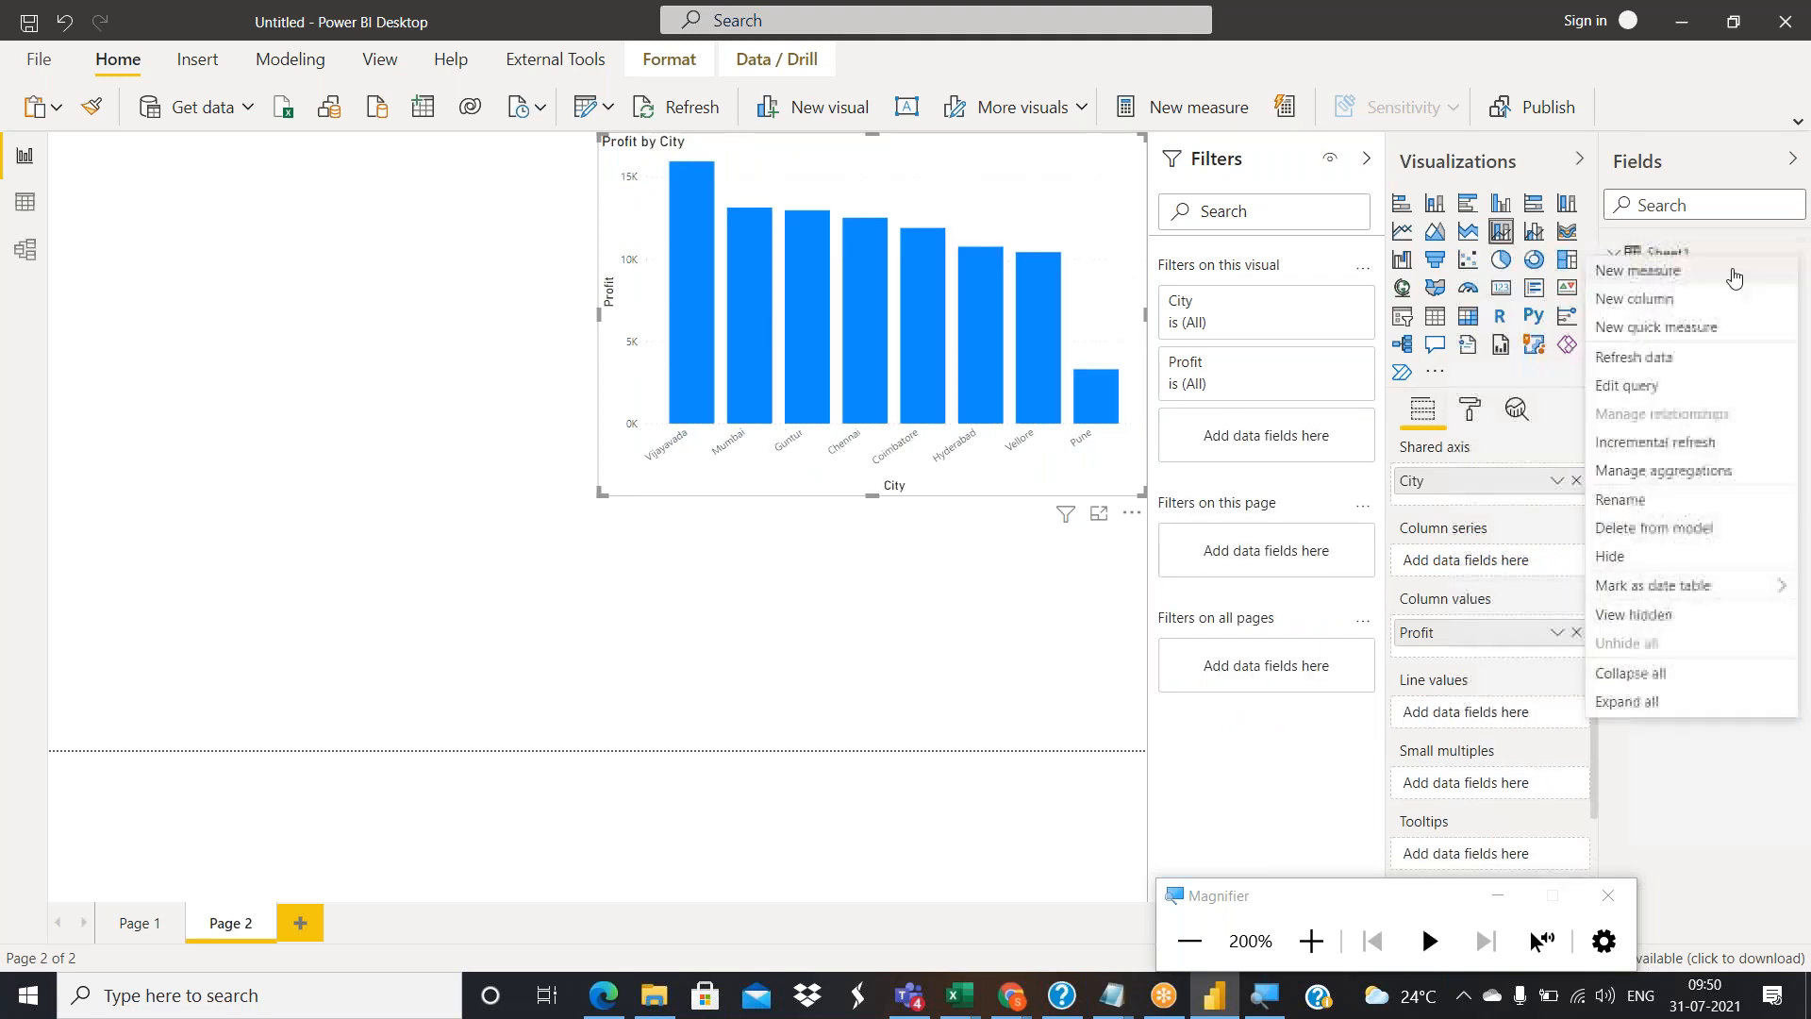
left_click(1670, 281)
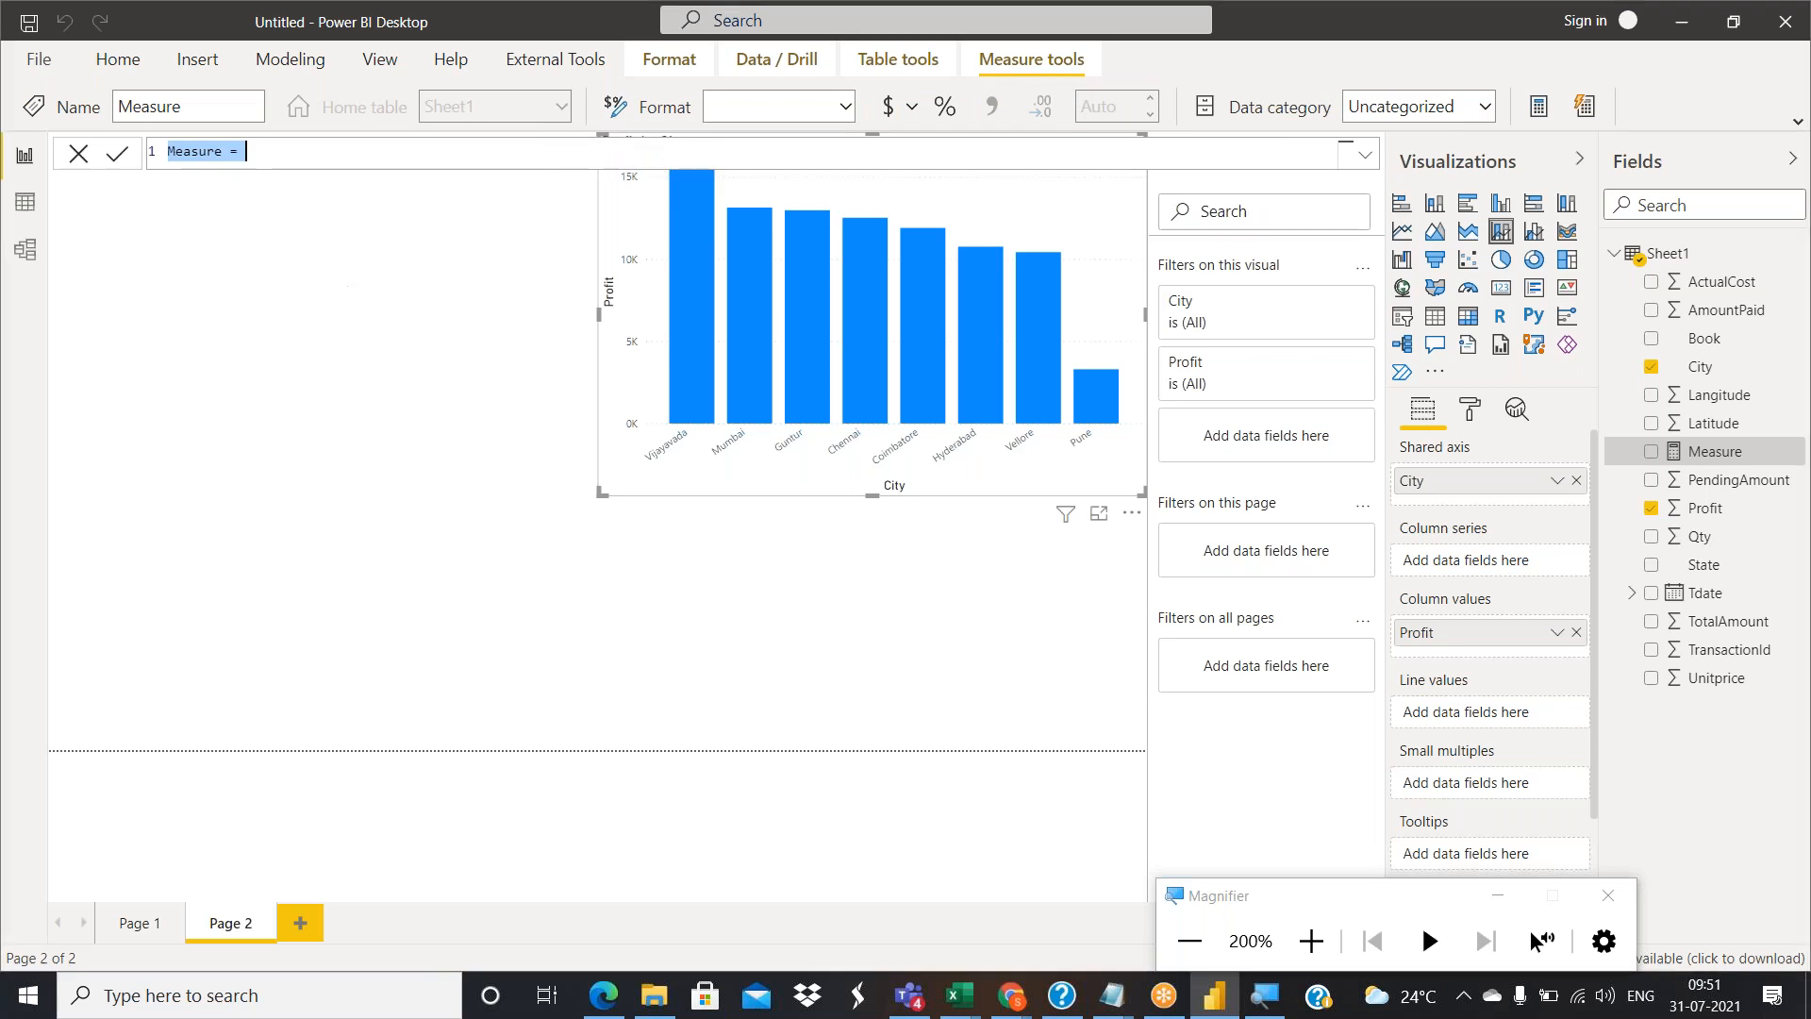
key("Right")
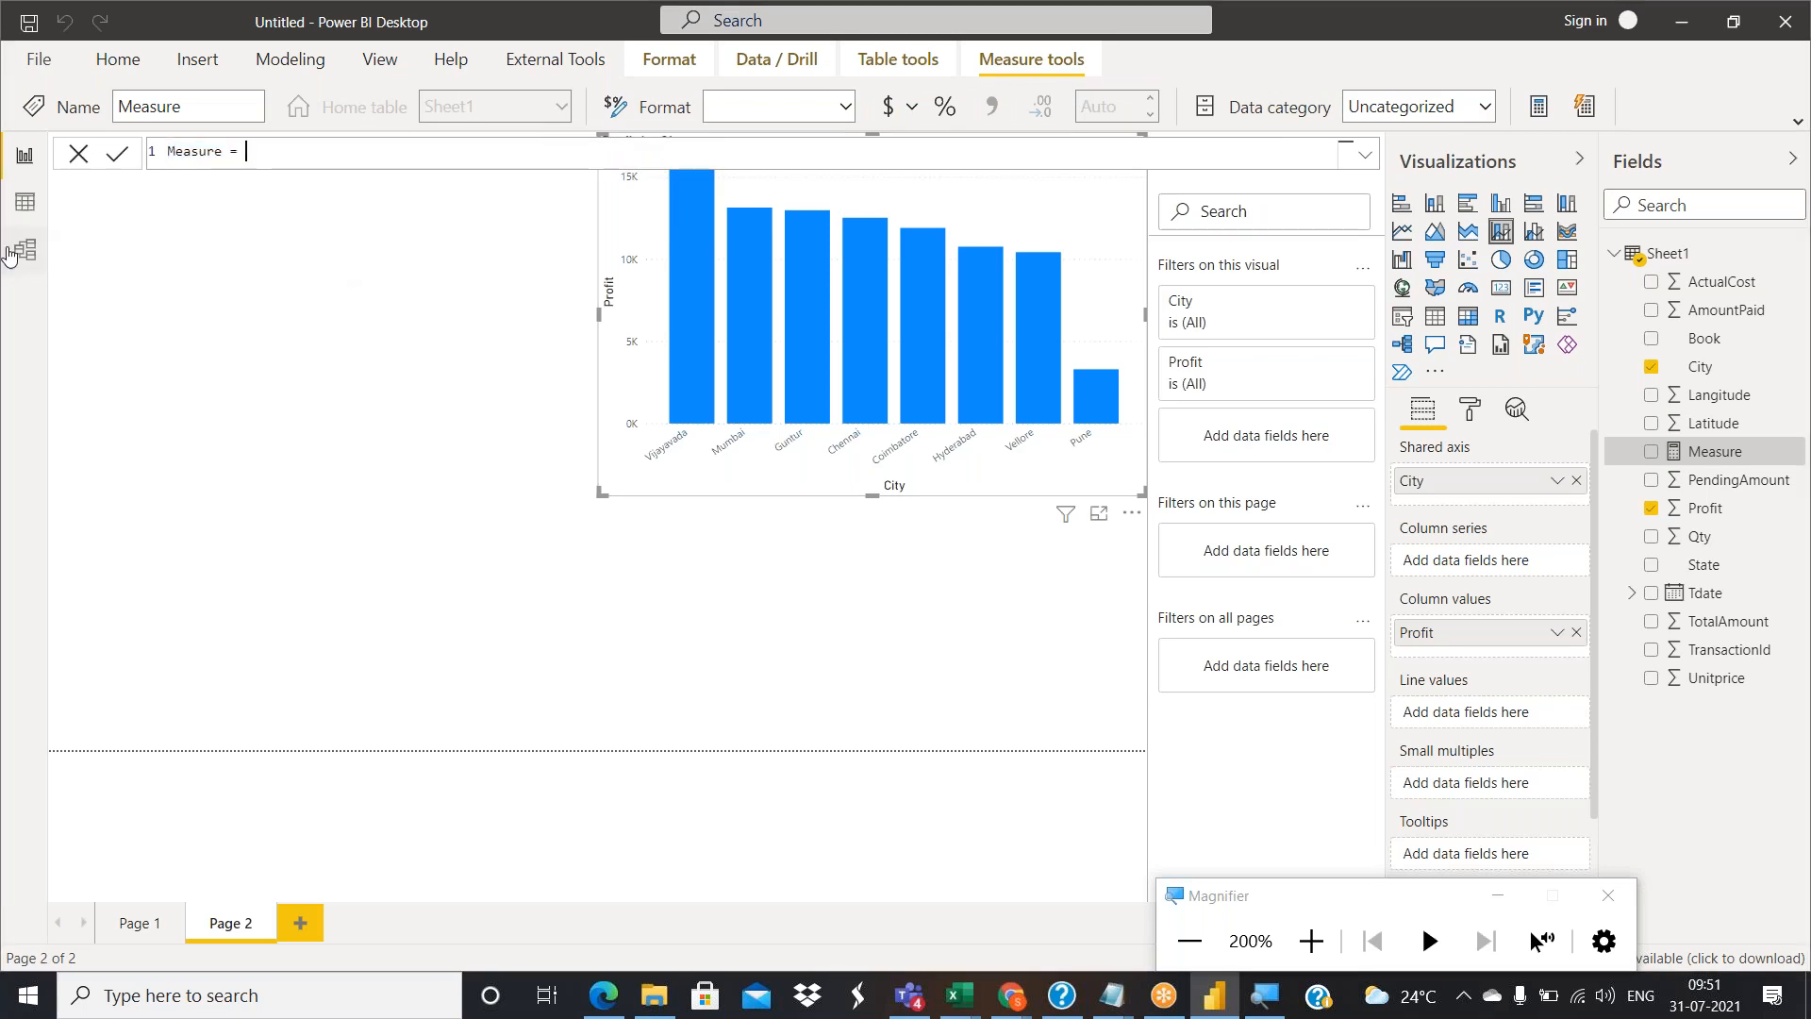
type("SUM(")
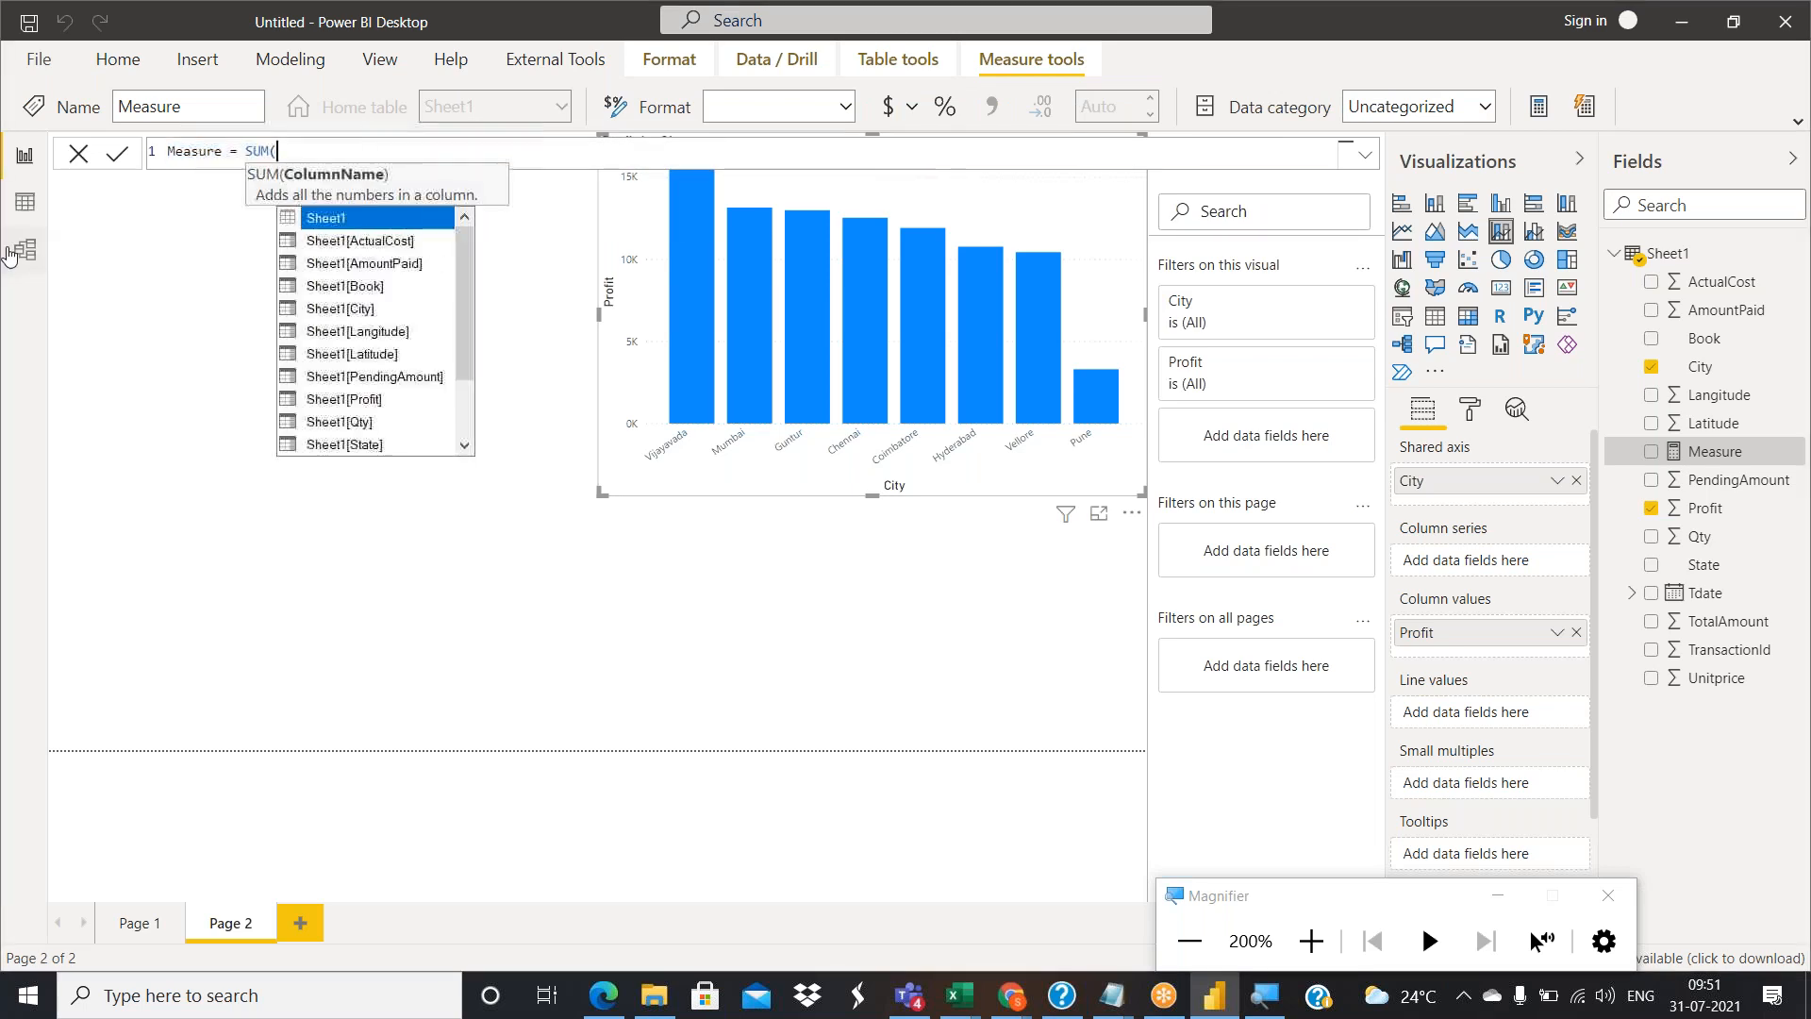
type("Sheet1[Profit])")
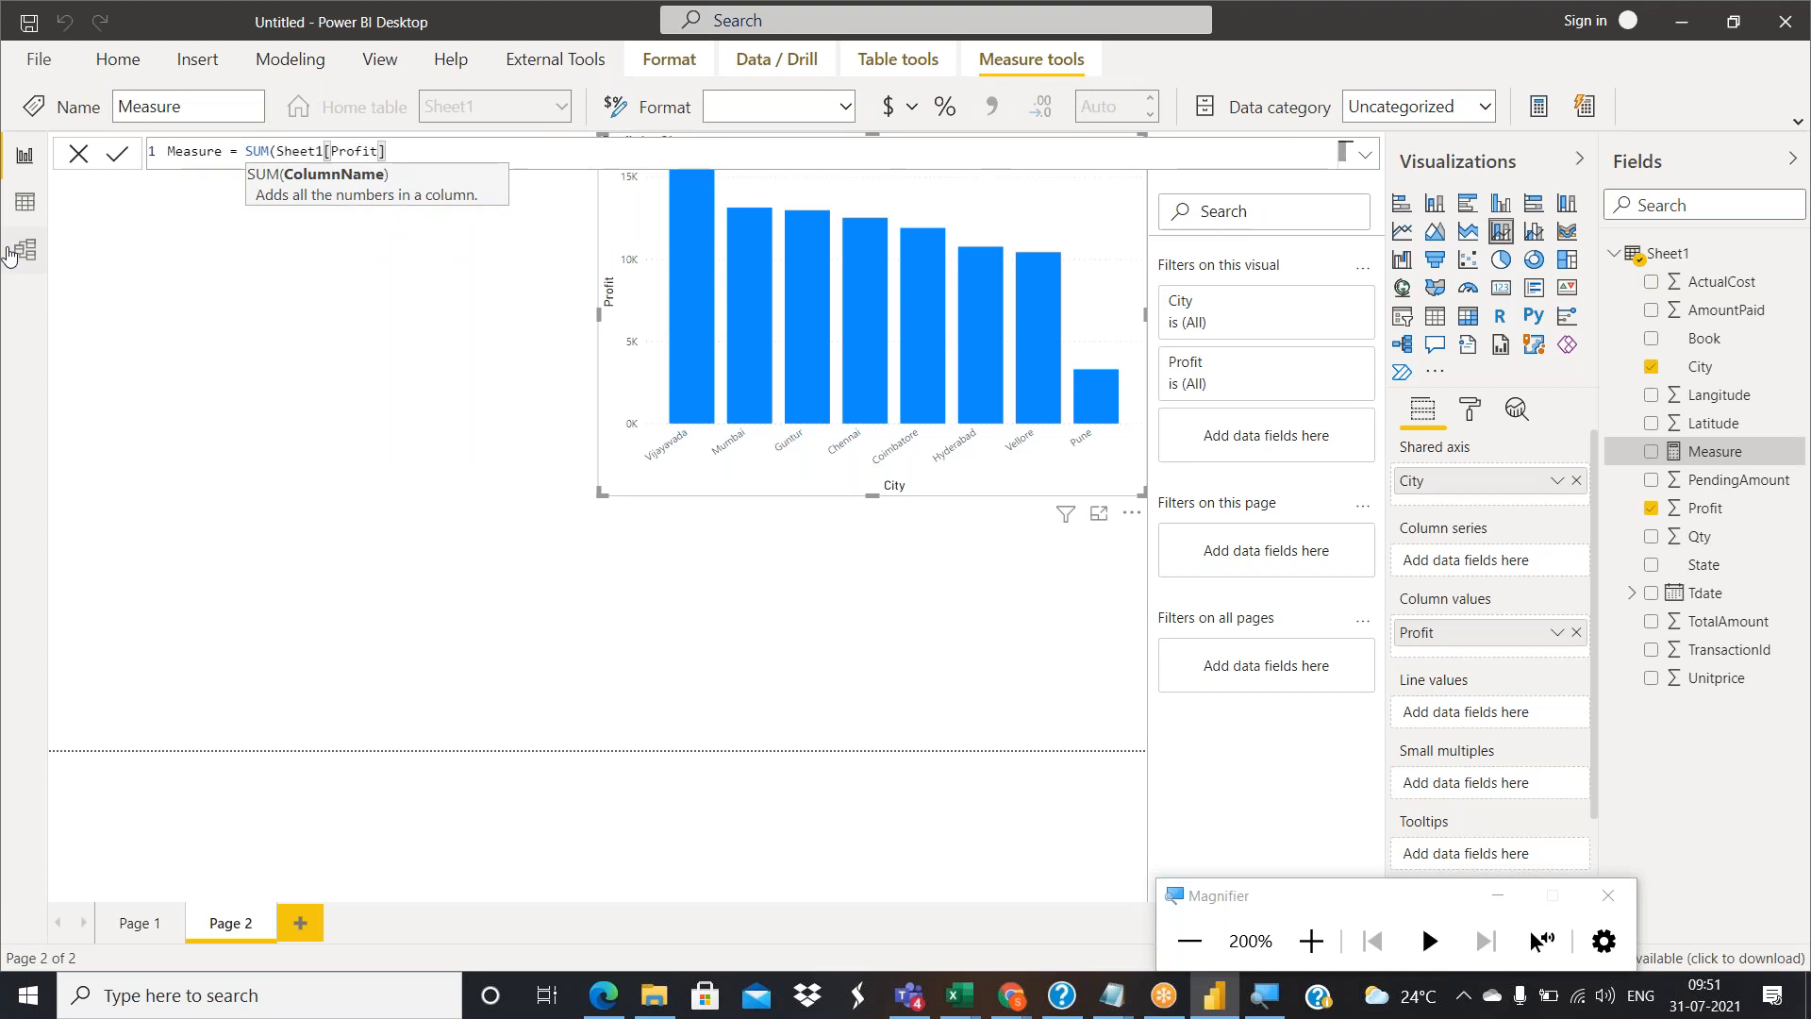
type("/Cou")
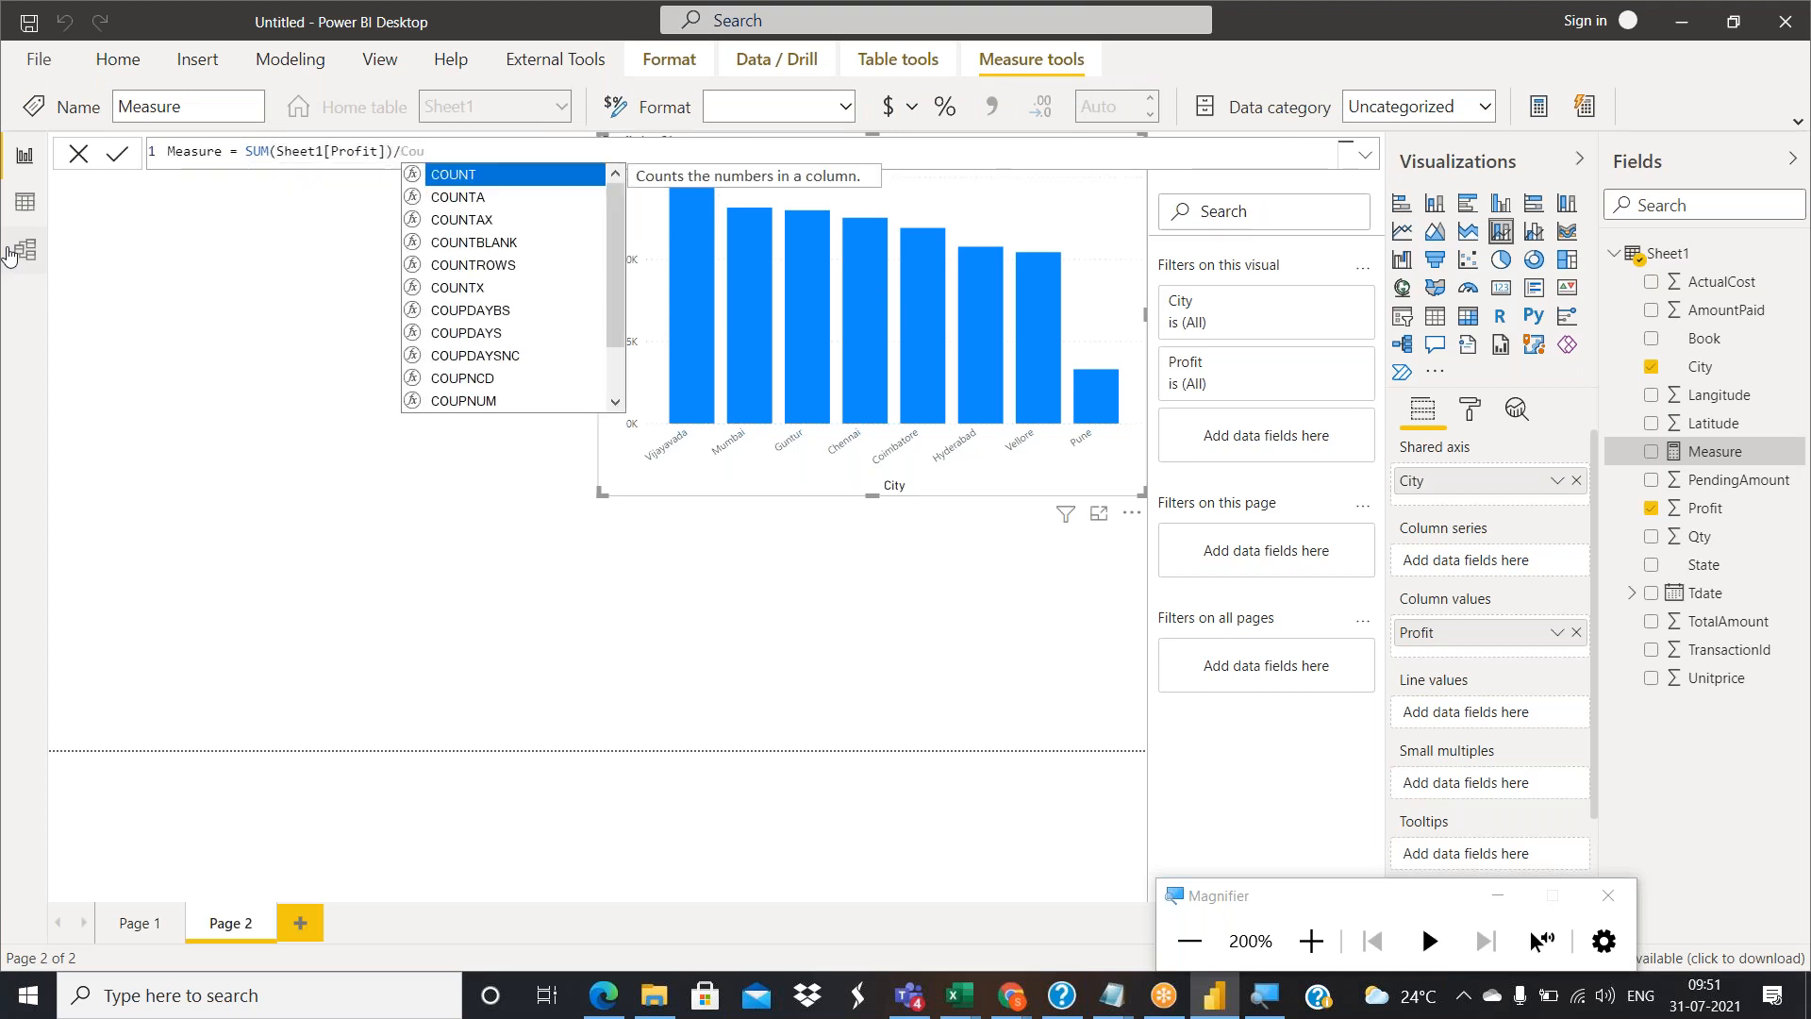
key("Tab")
type("ran")
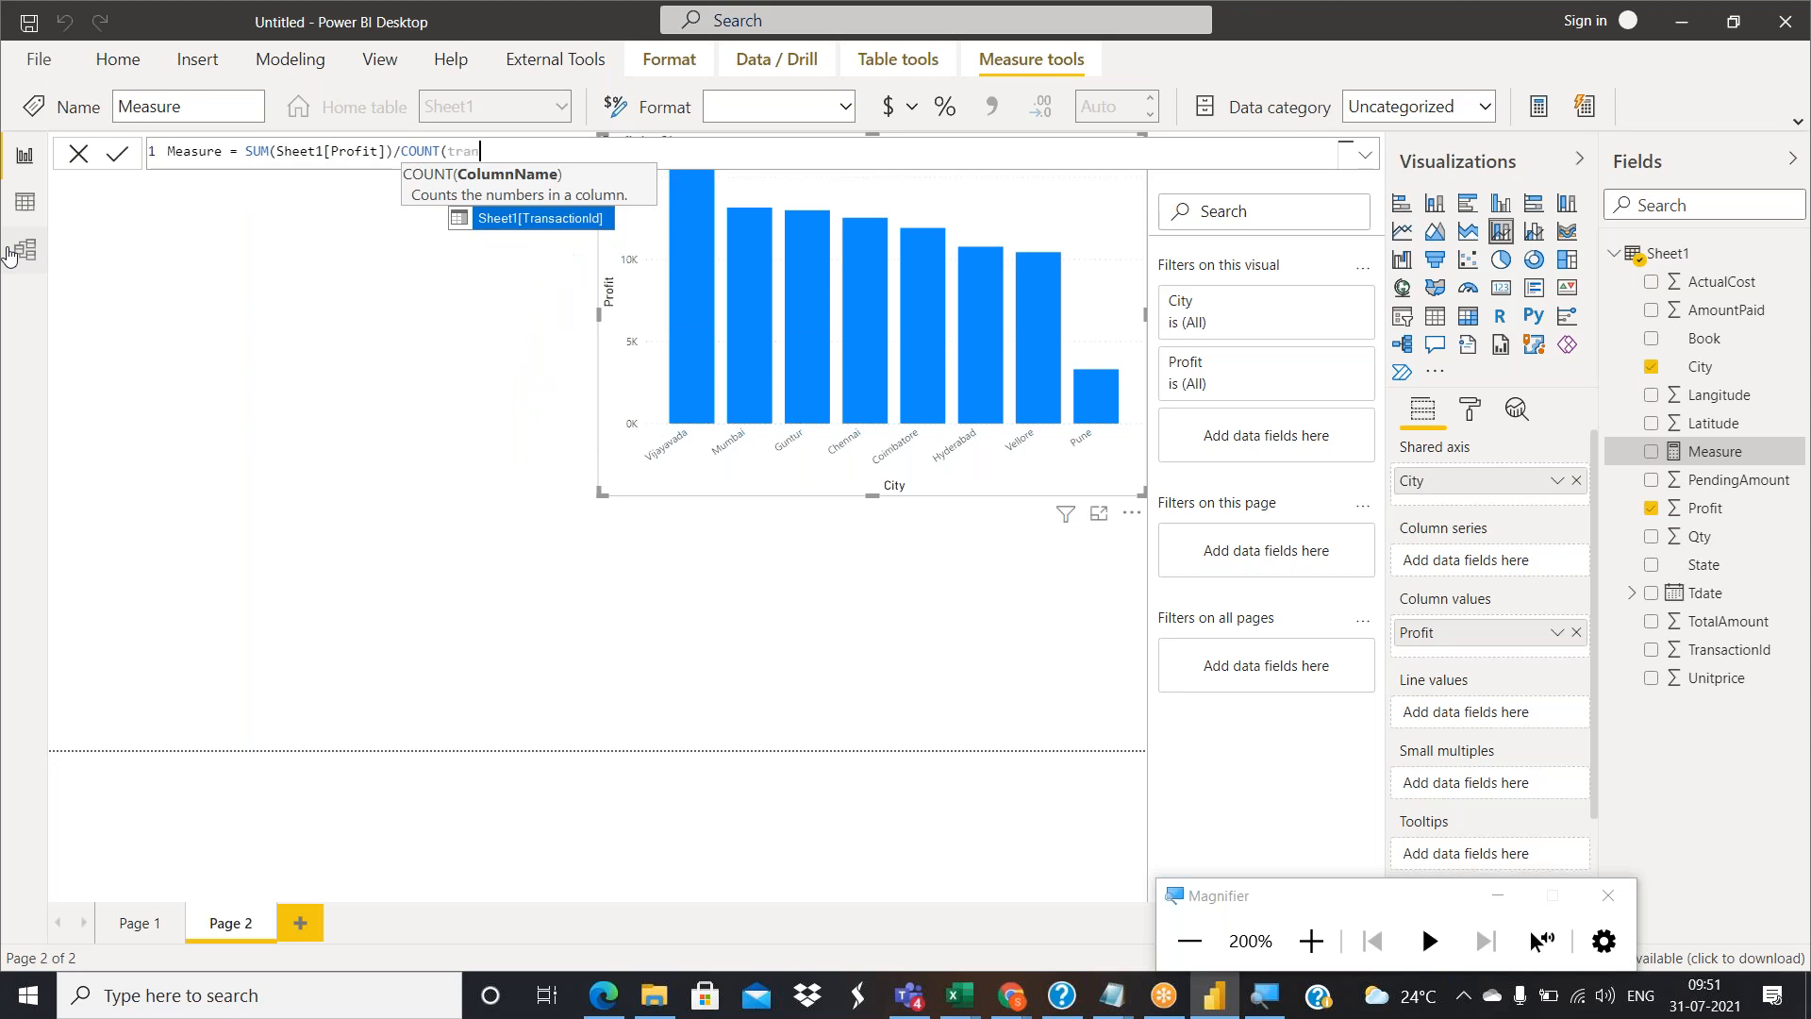
key("Tab")
type(")")
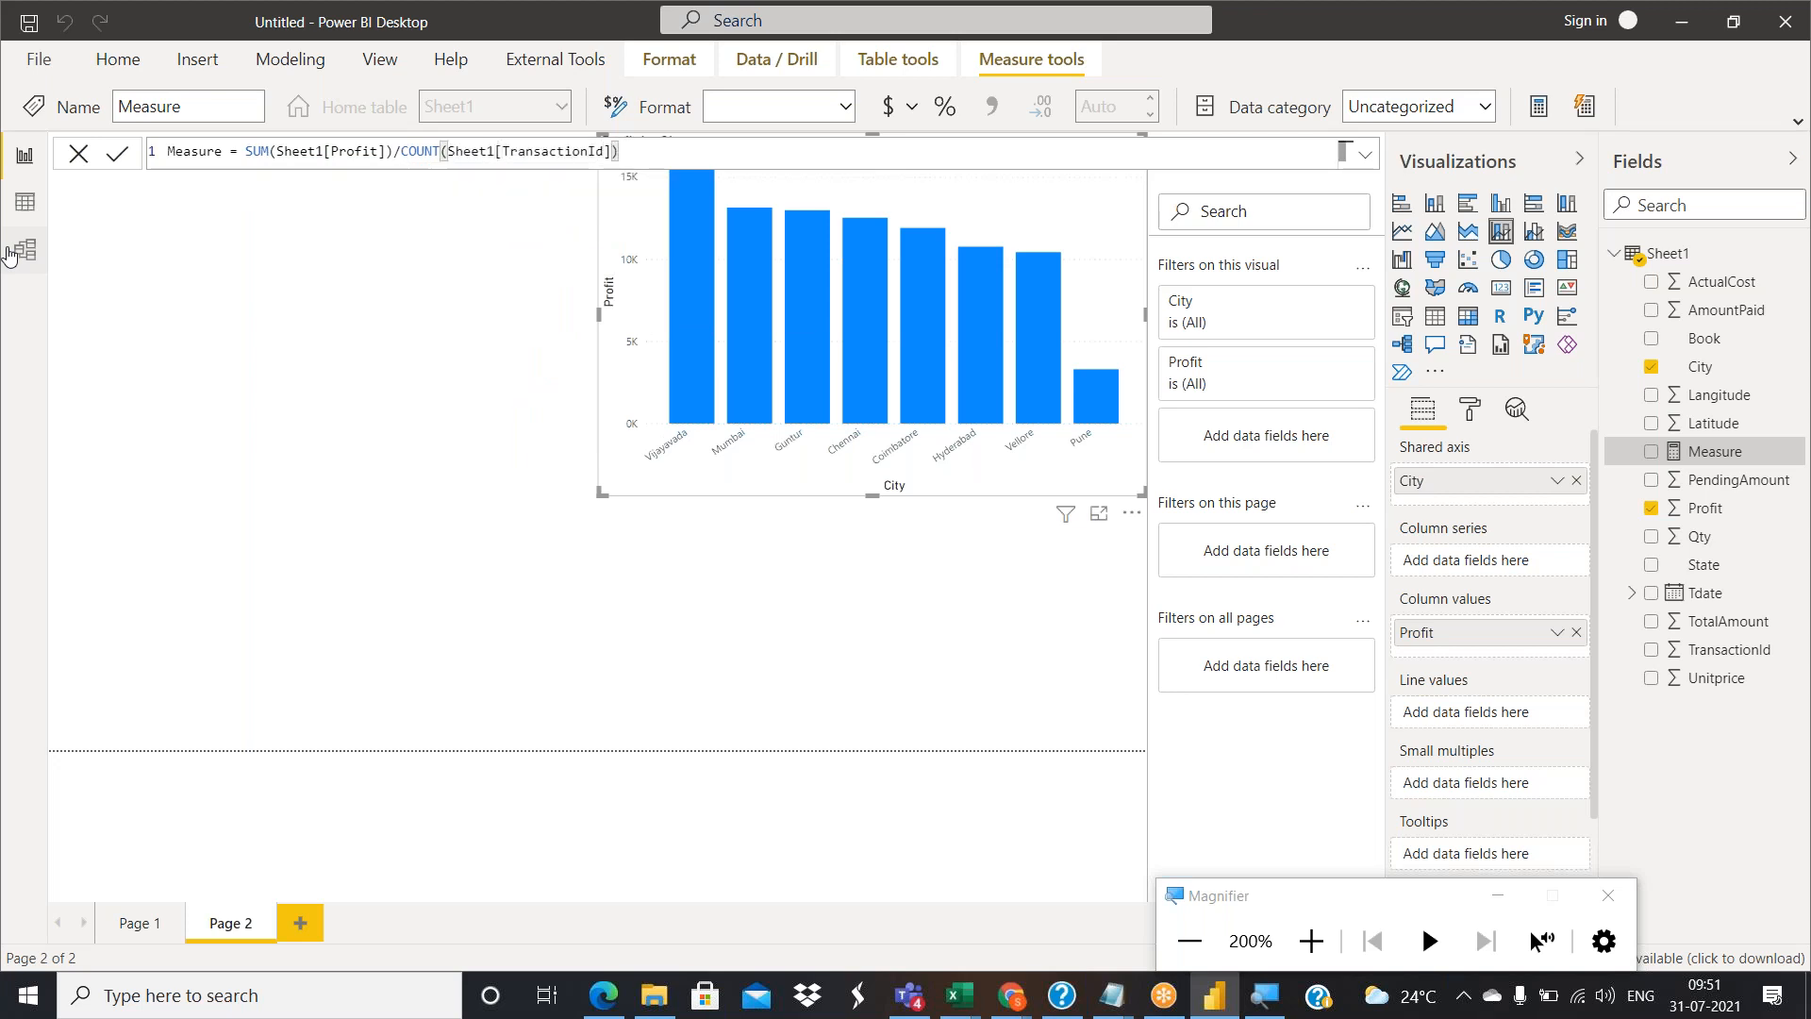
key("Return")
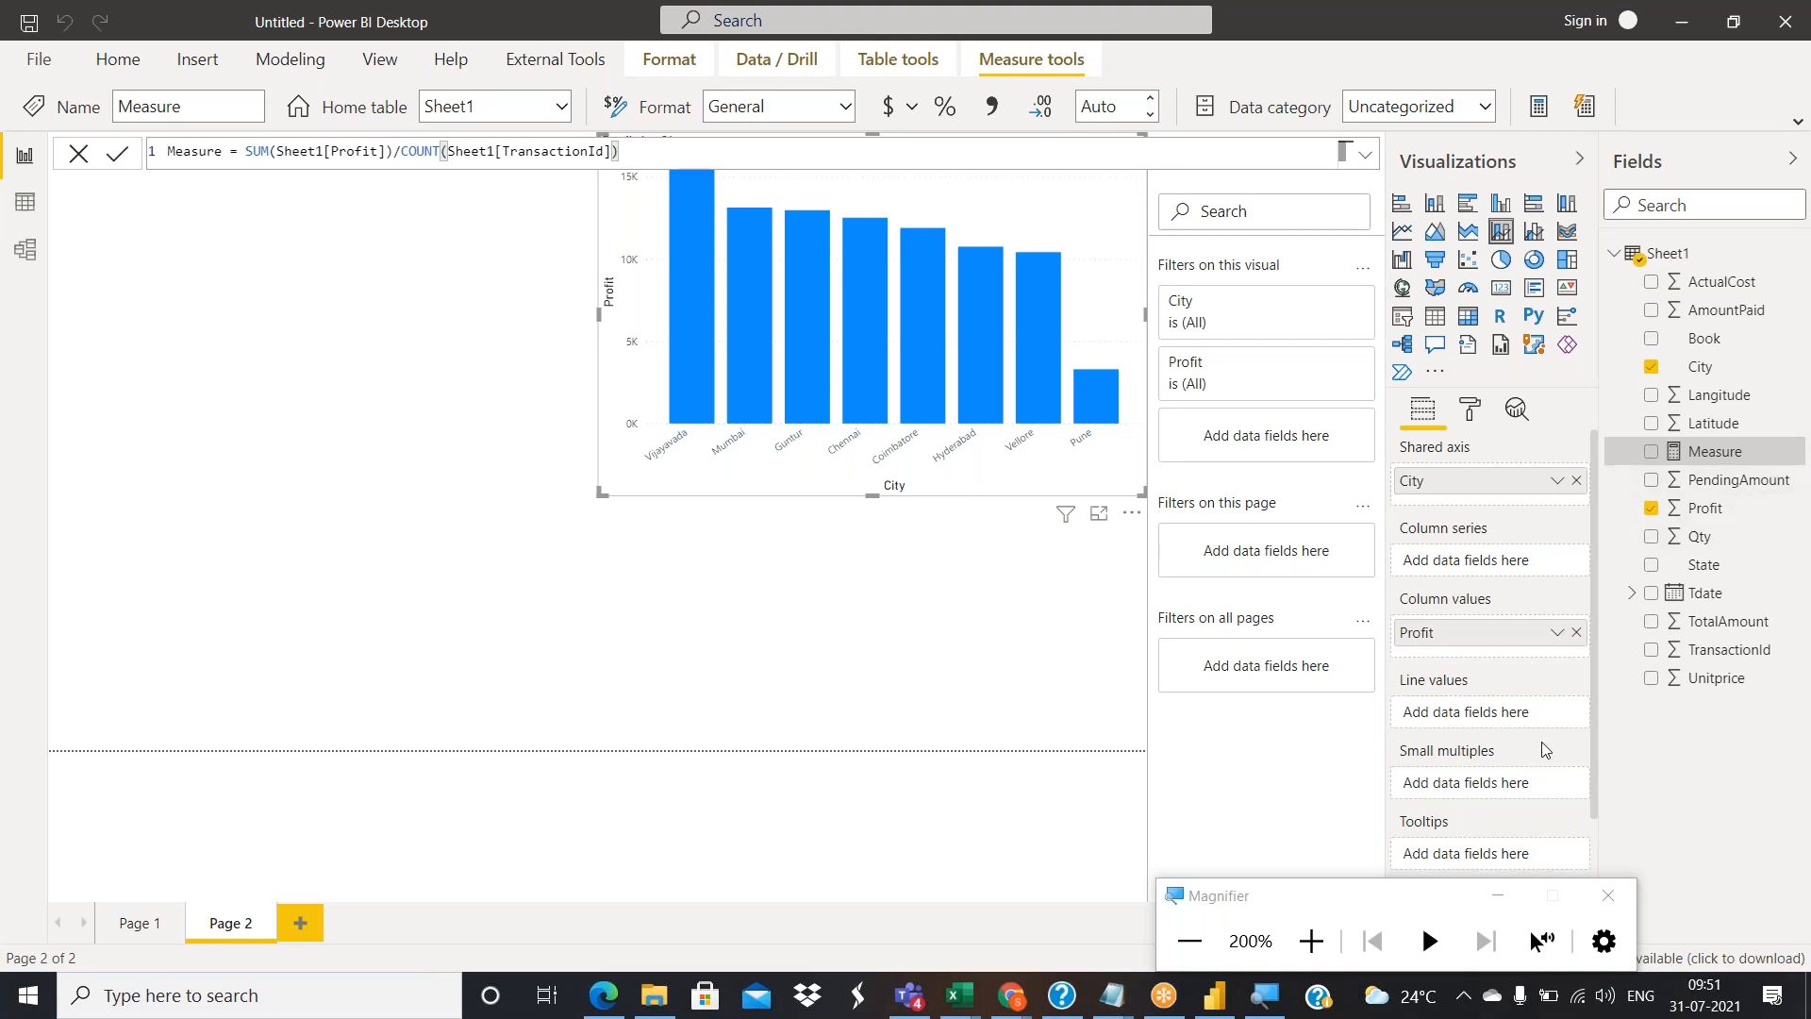
Add Measure to the combo chart's line values and inspect the Vijayavada and Pune points.
left_click_drag(1684, 451, 1537, 717)
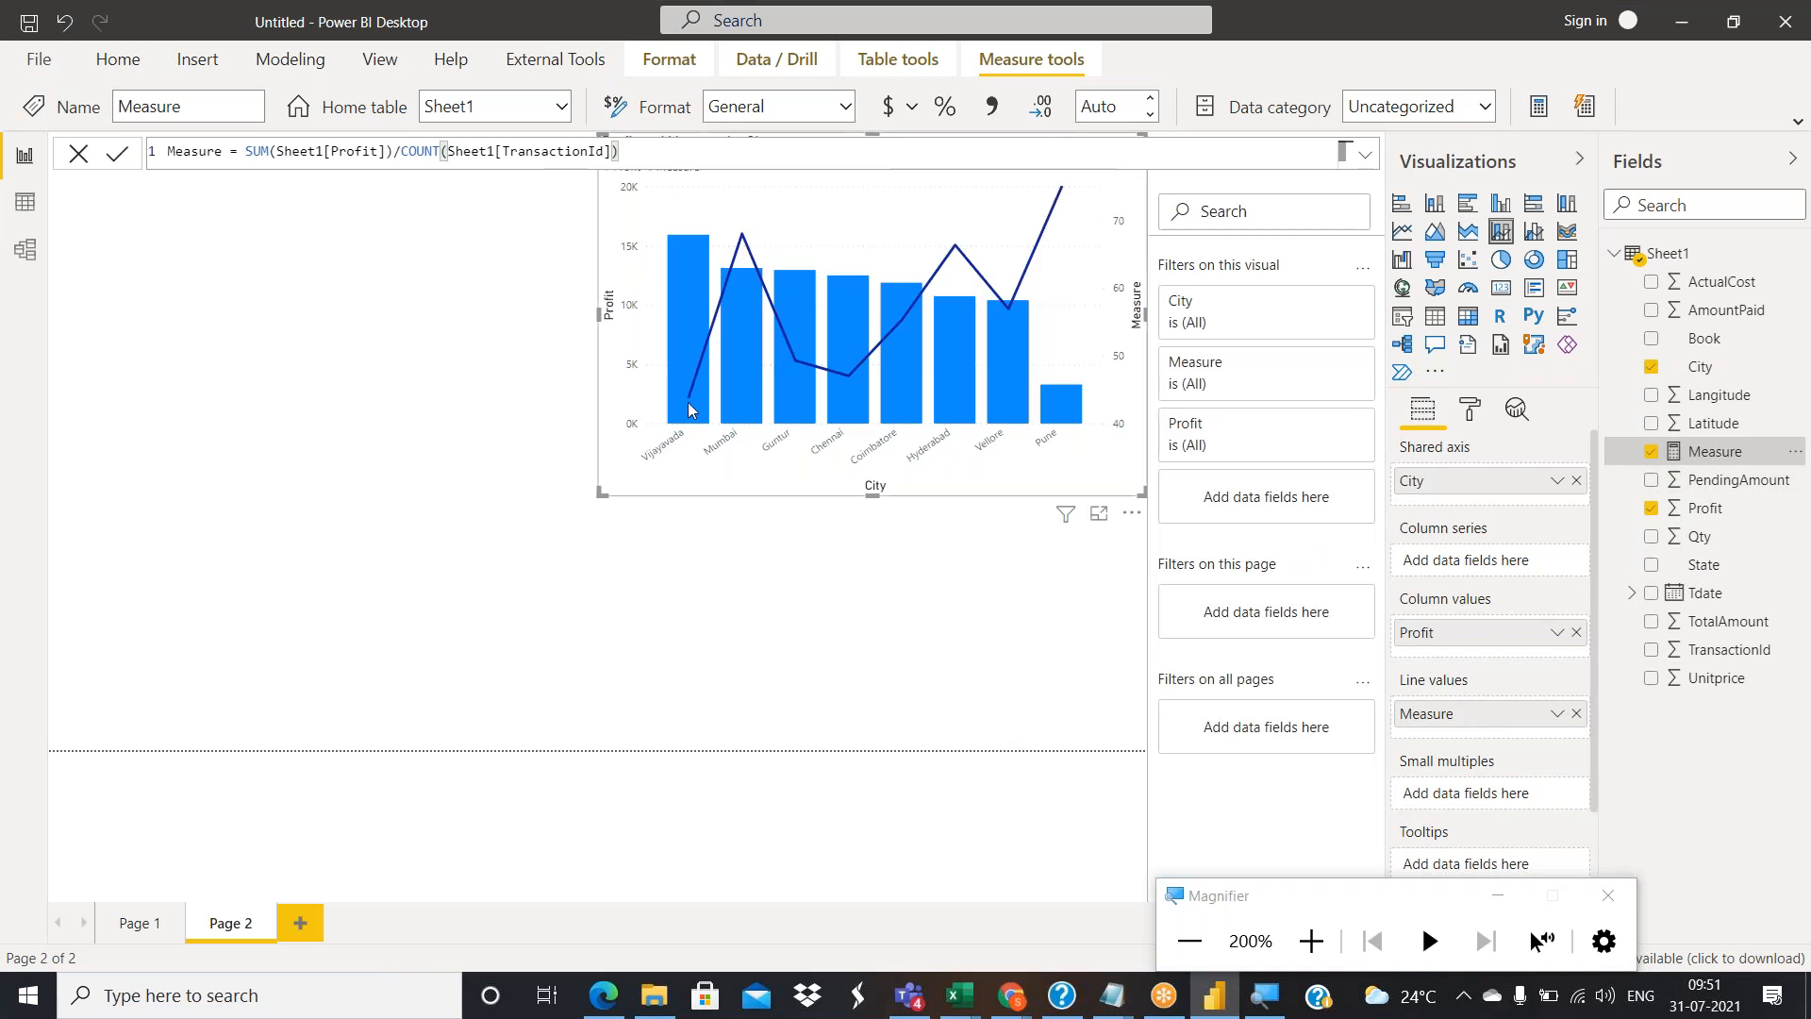
mouse_move(688, 396)
mouse_move(1063, 195)
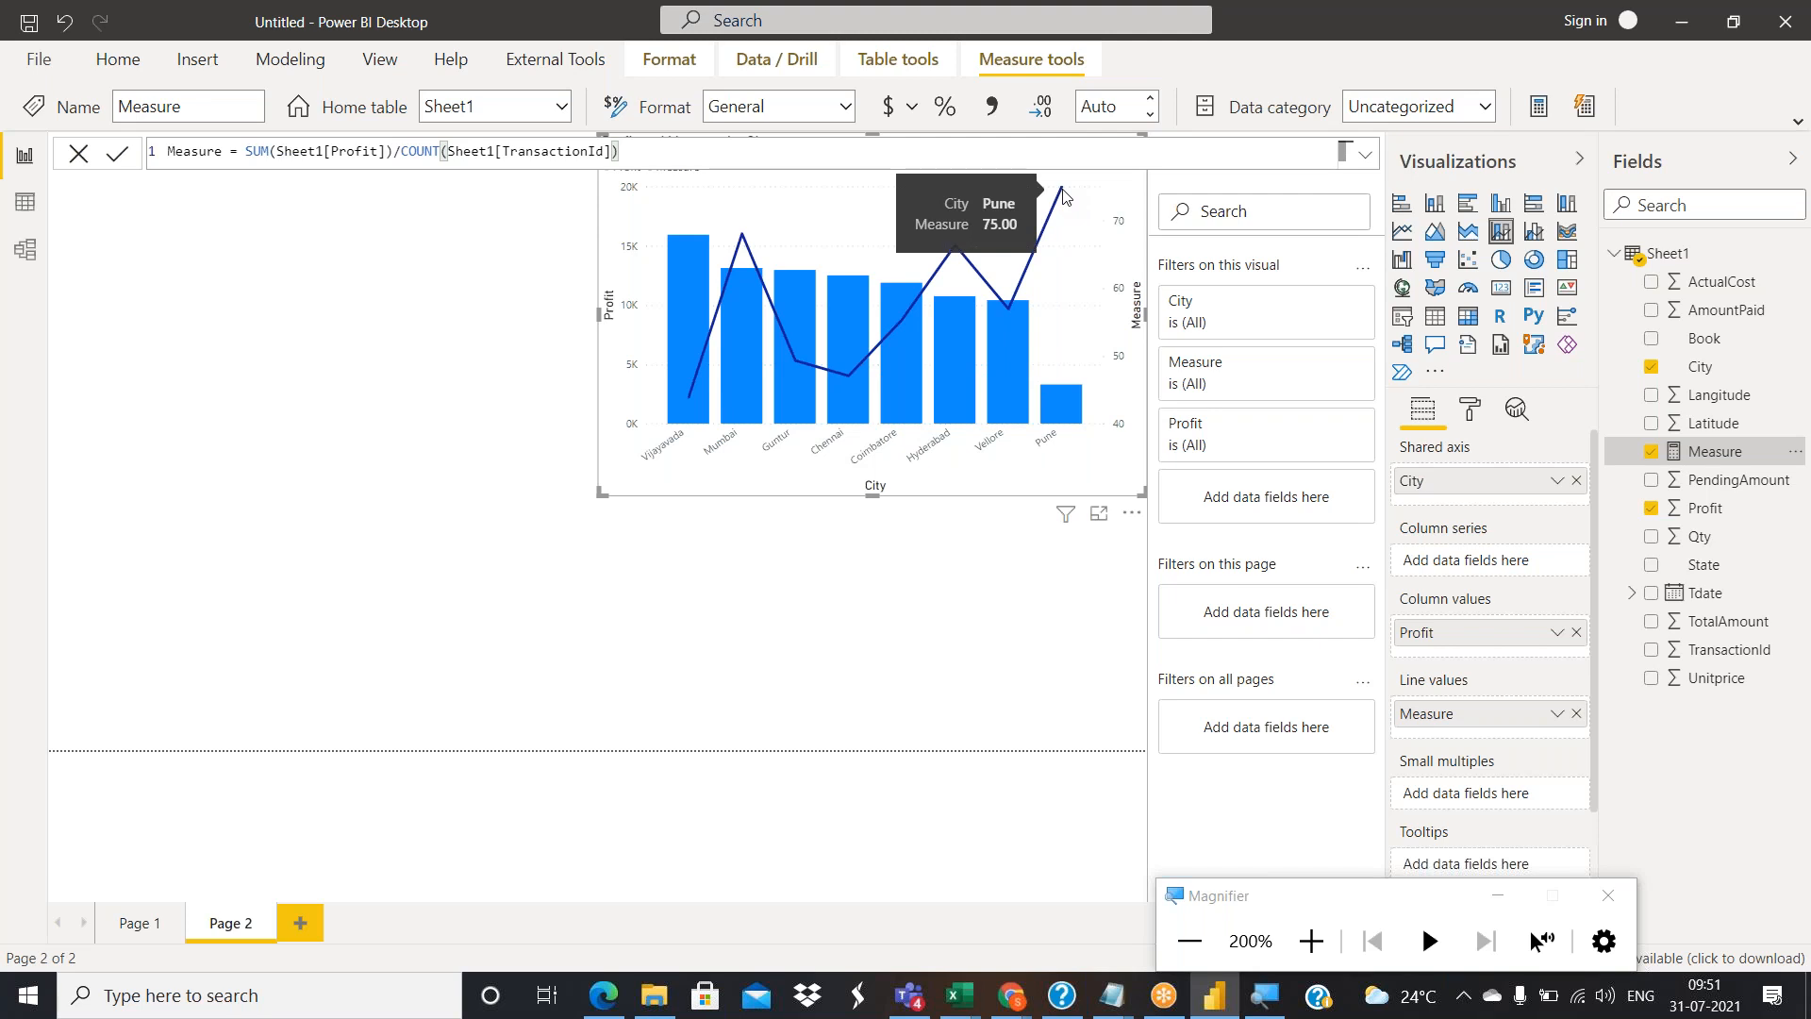
Sort the combo chart by Measure and inspect the line's Pune, Mumbai and Hyderabad points.
left_click(1132, 513)
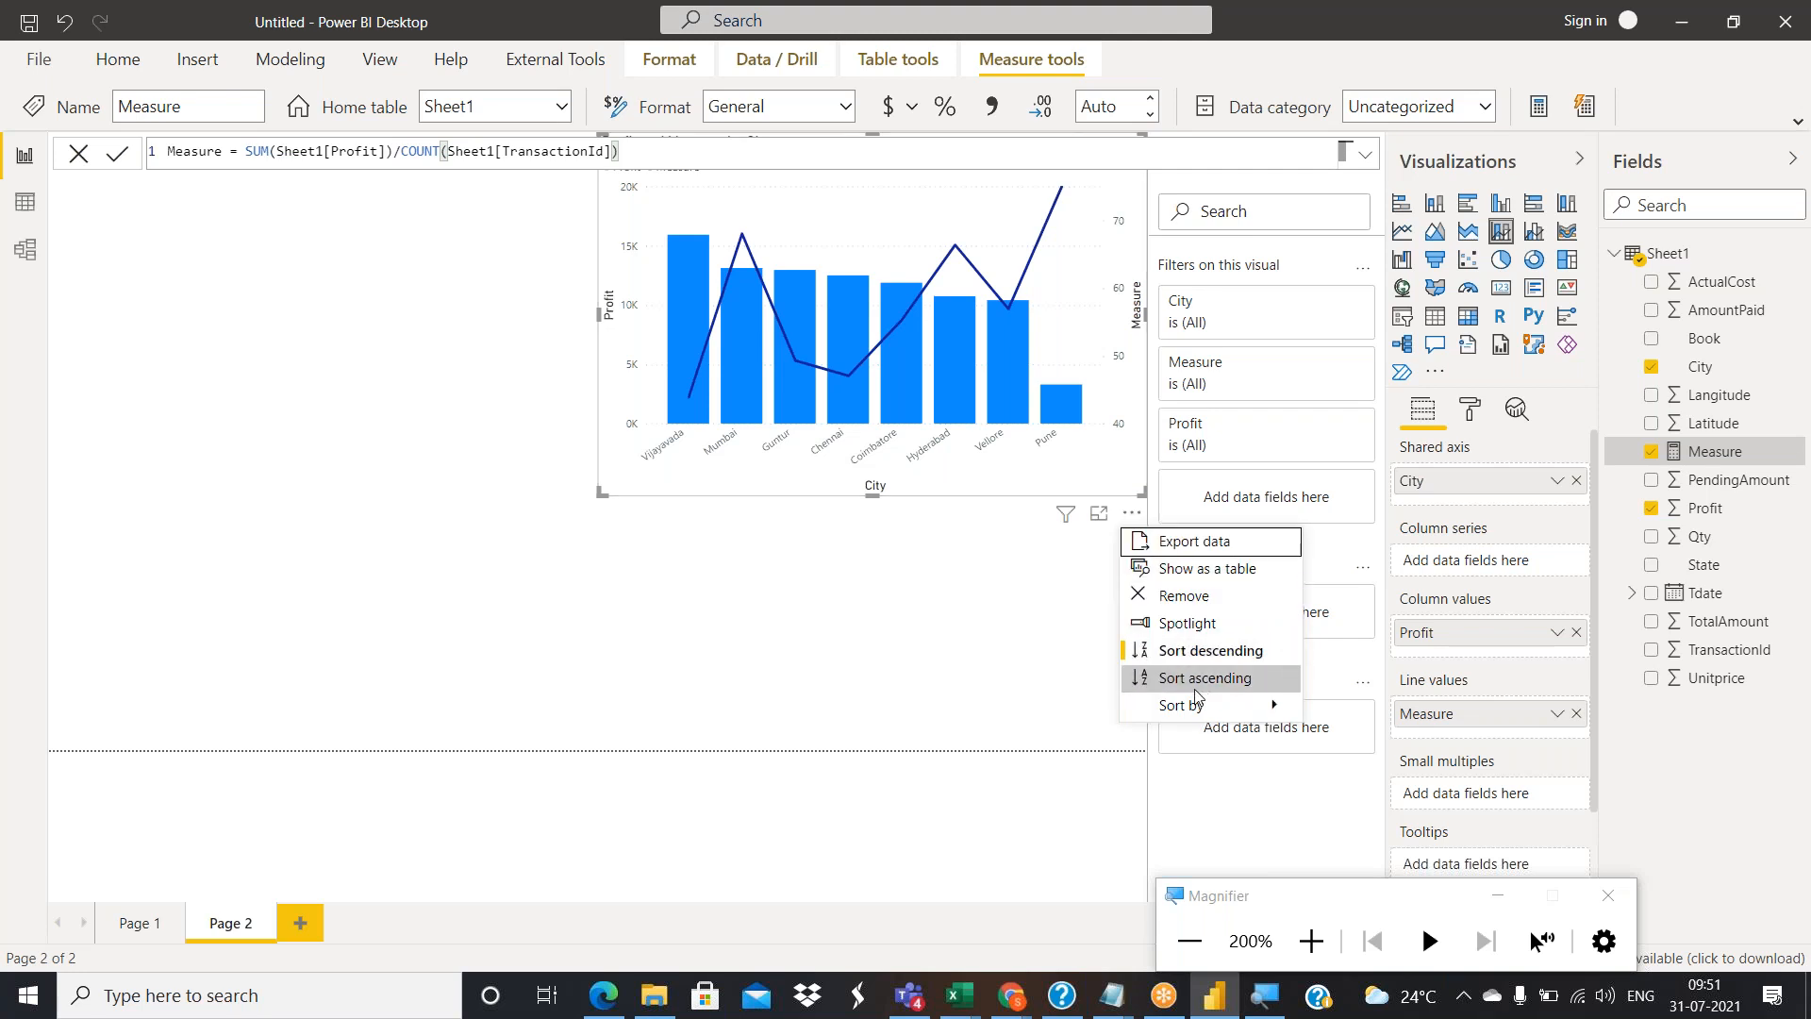
mouse_move(1187, 705)
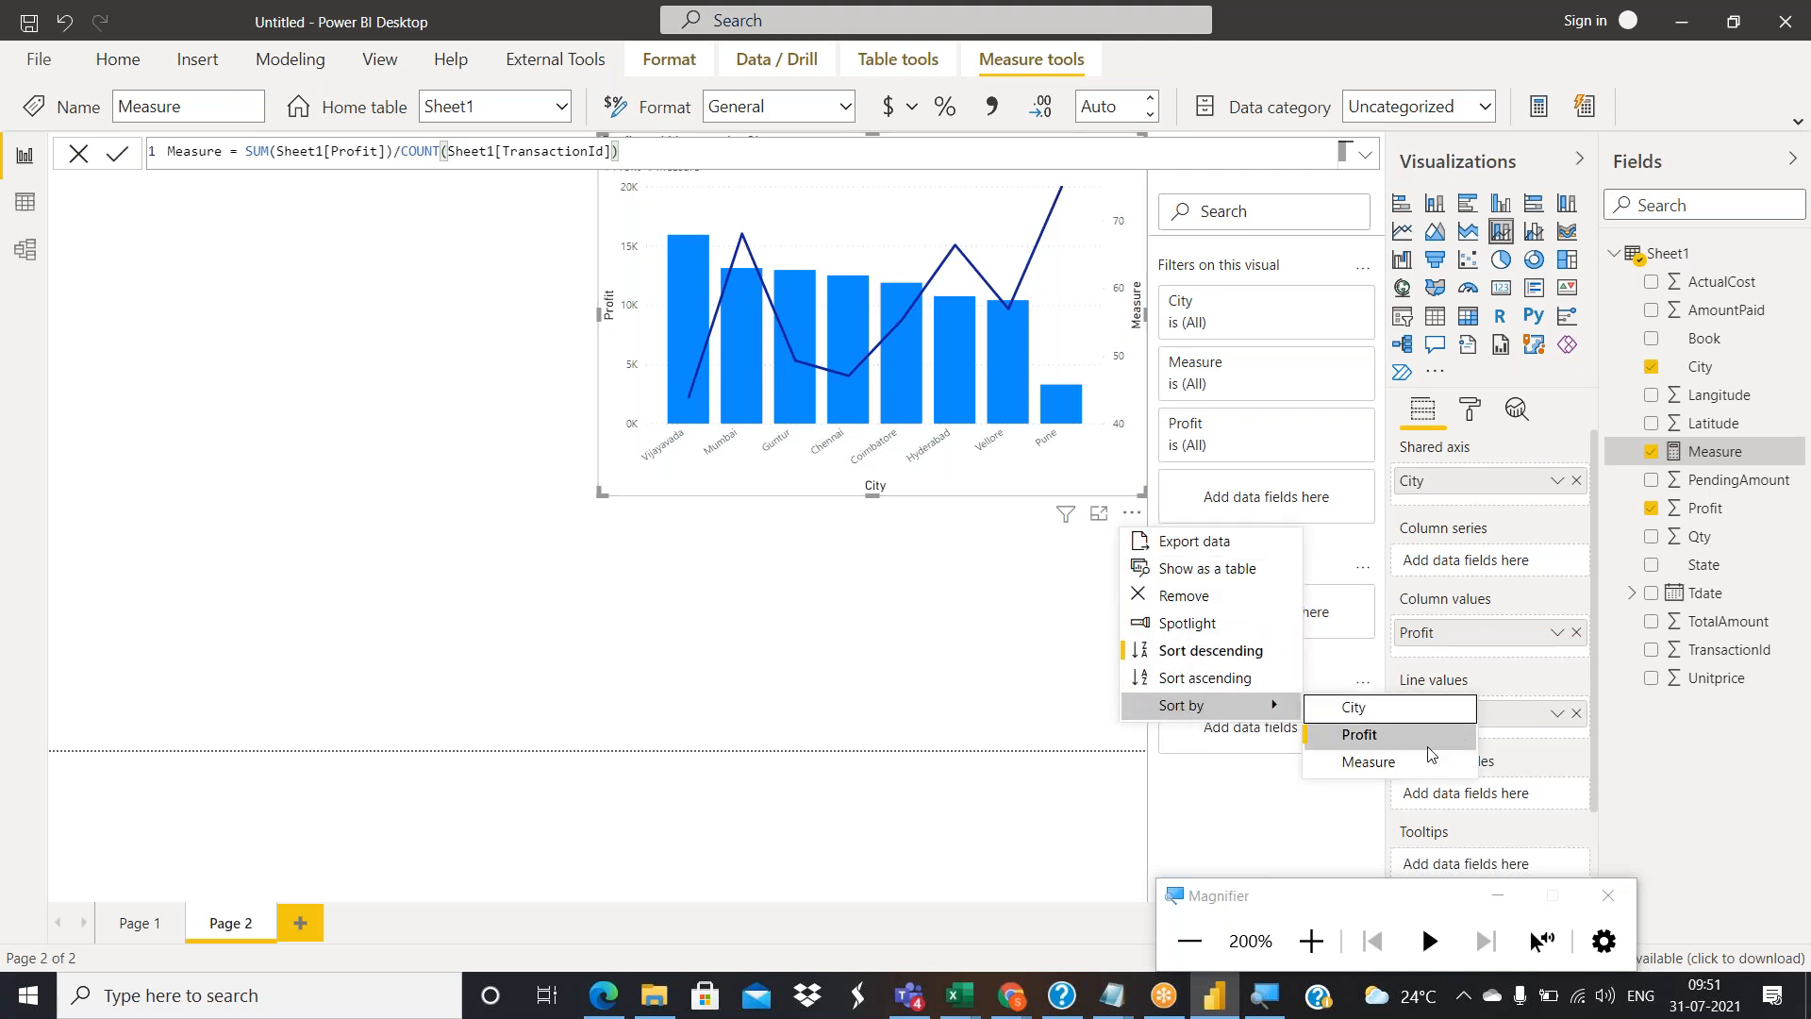
left_click(1412, 769)
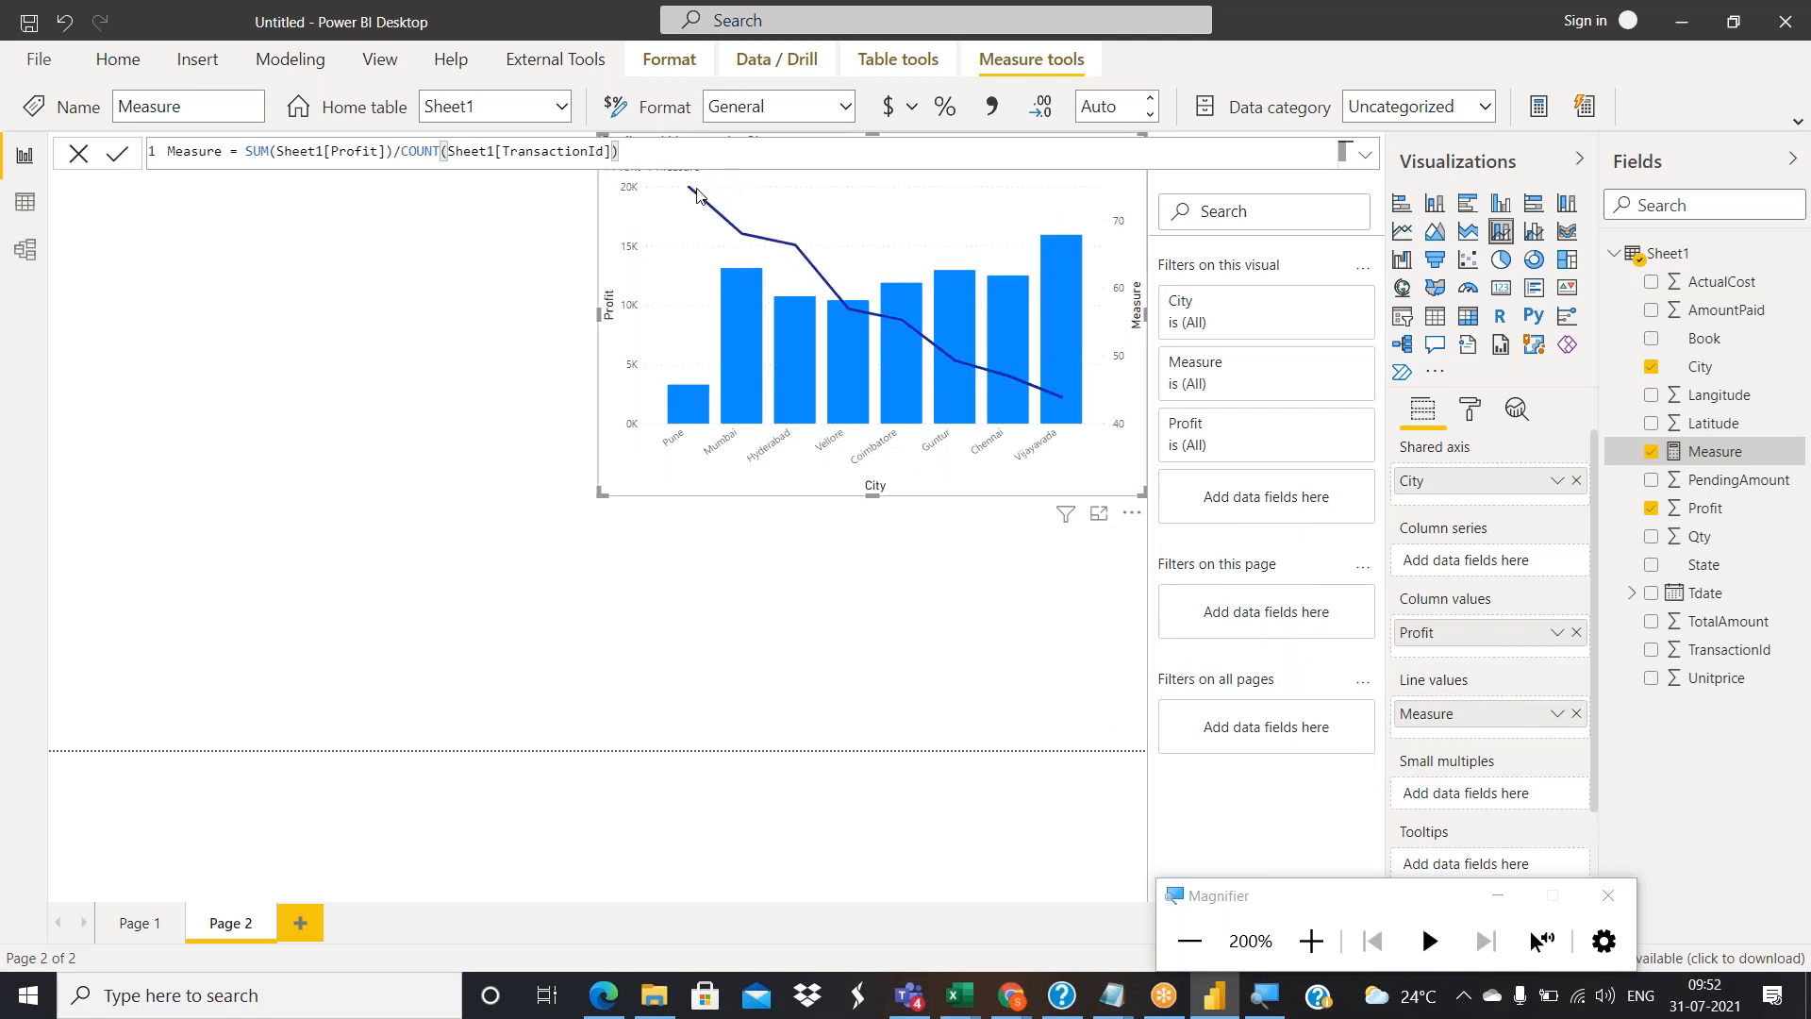
mouse_move(686, 191)
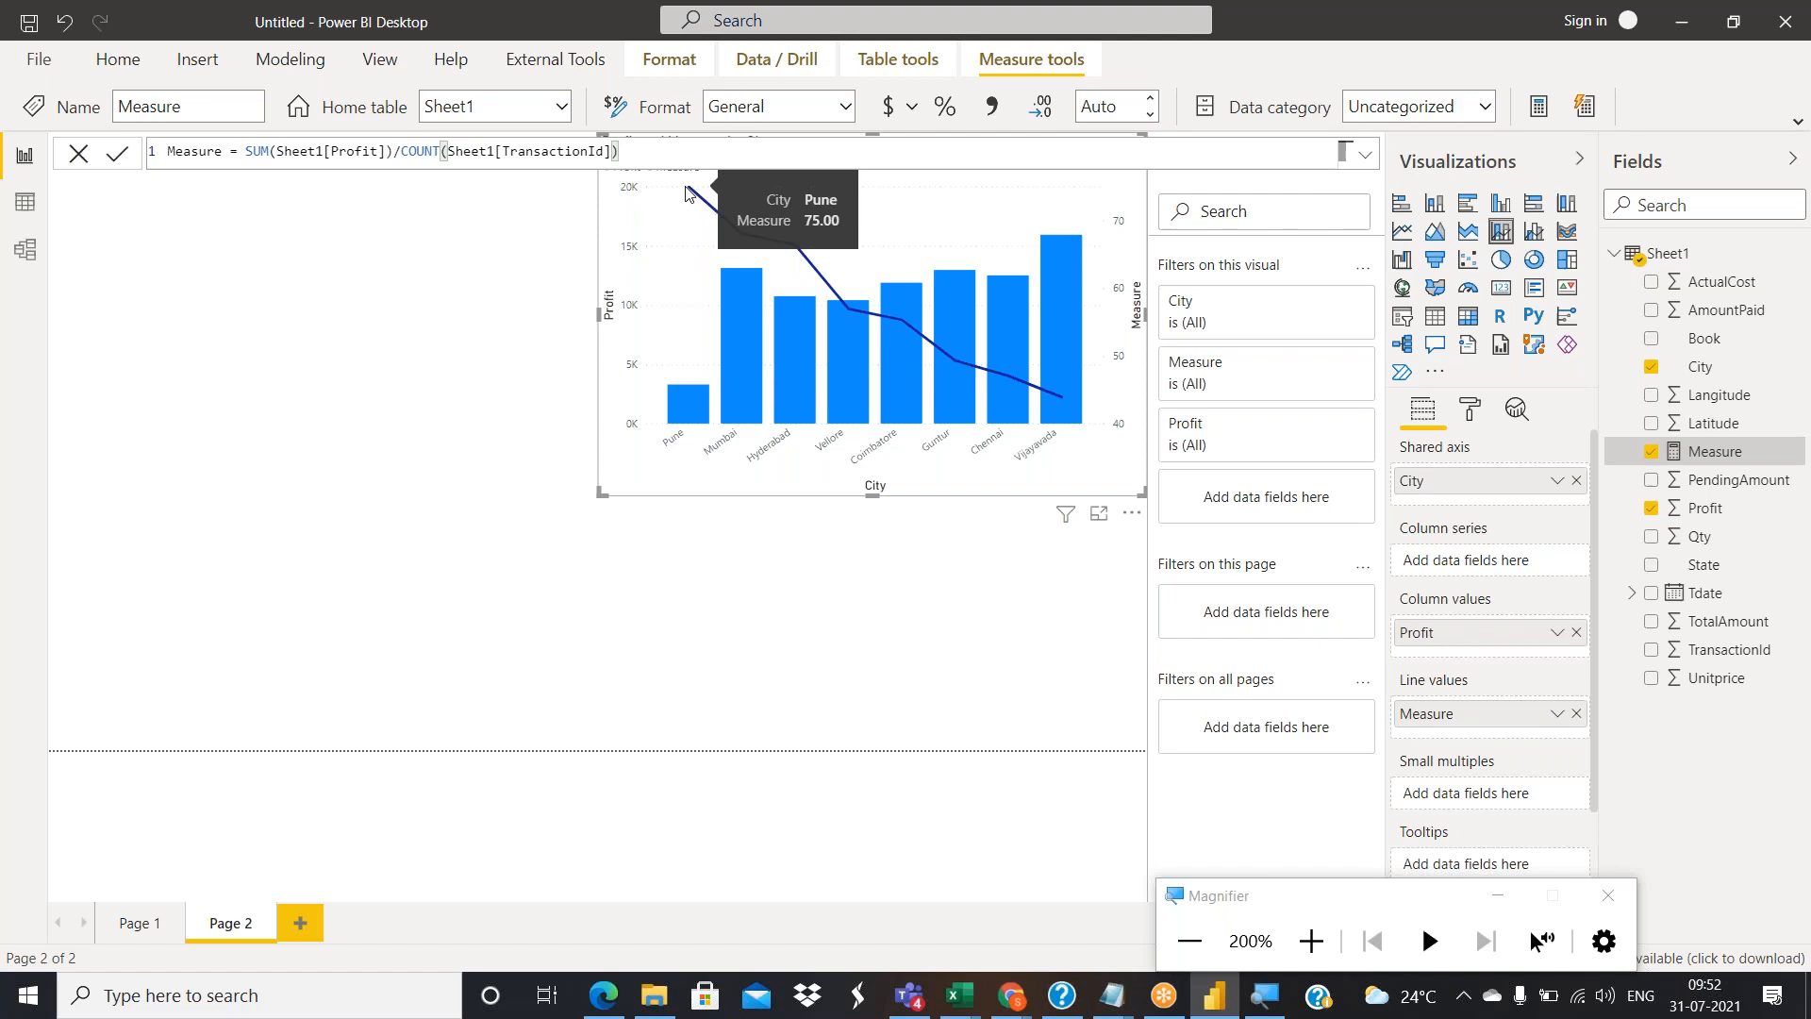
mouse_move(741, 241)
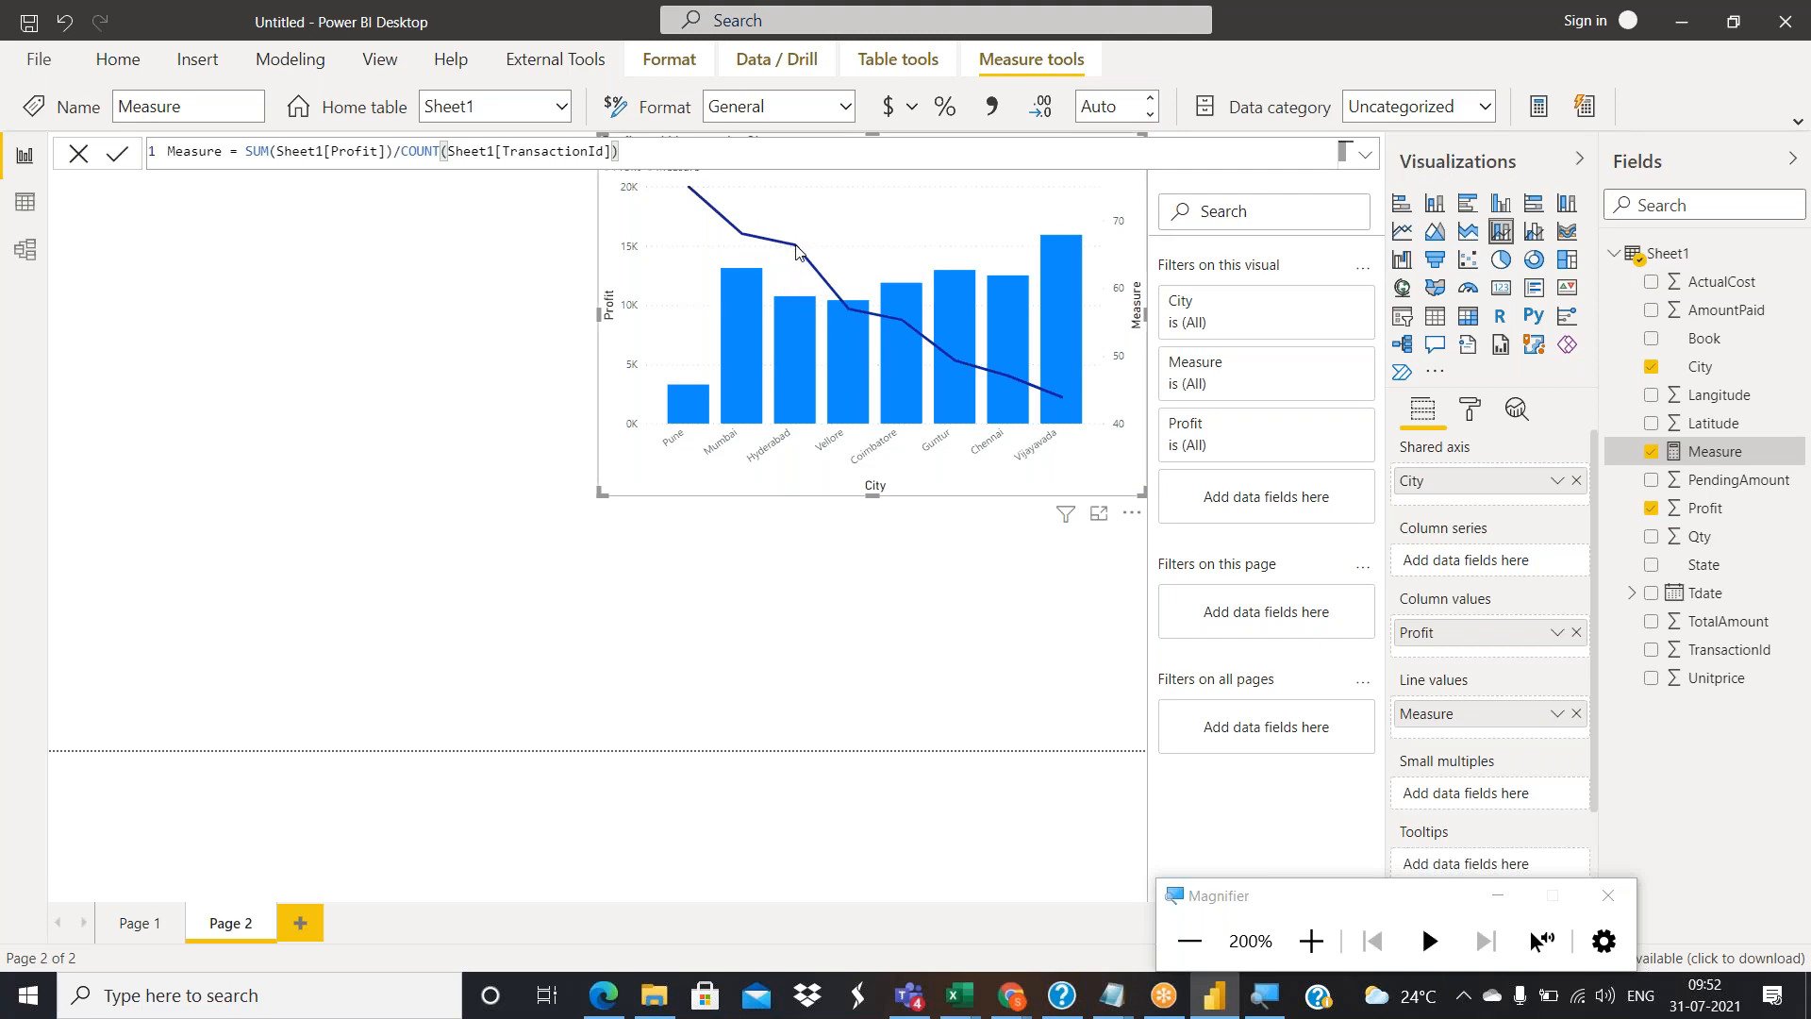
mouse_move(797, 251)
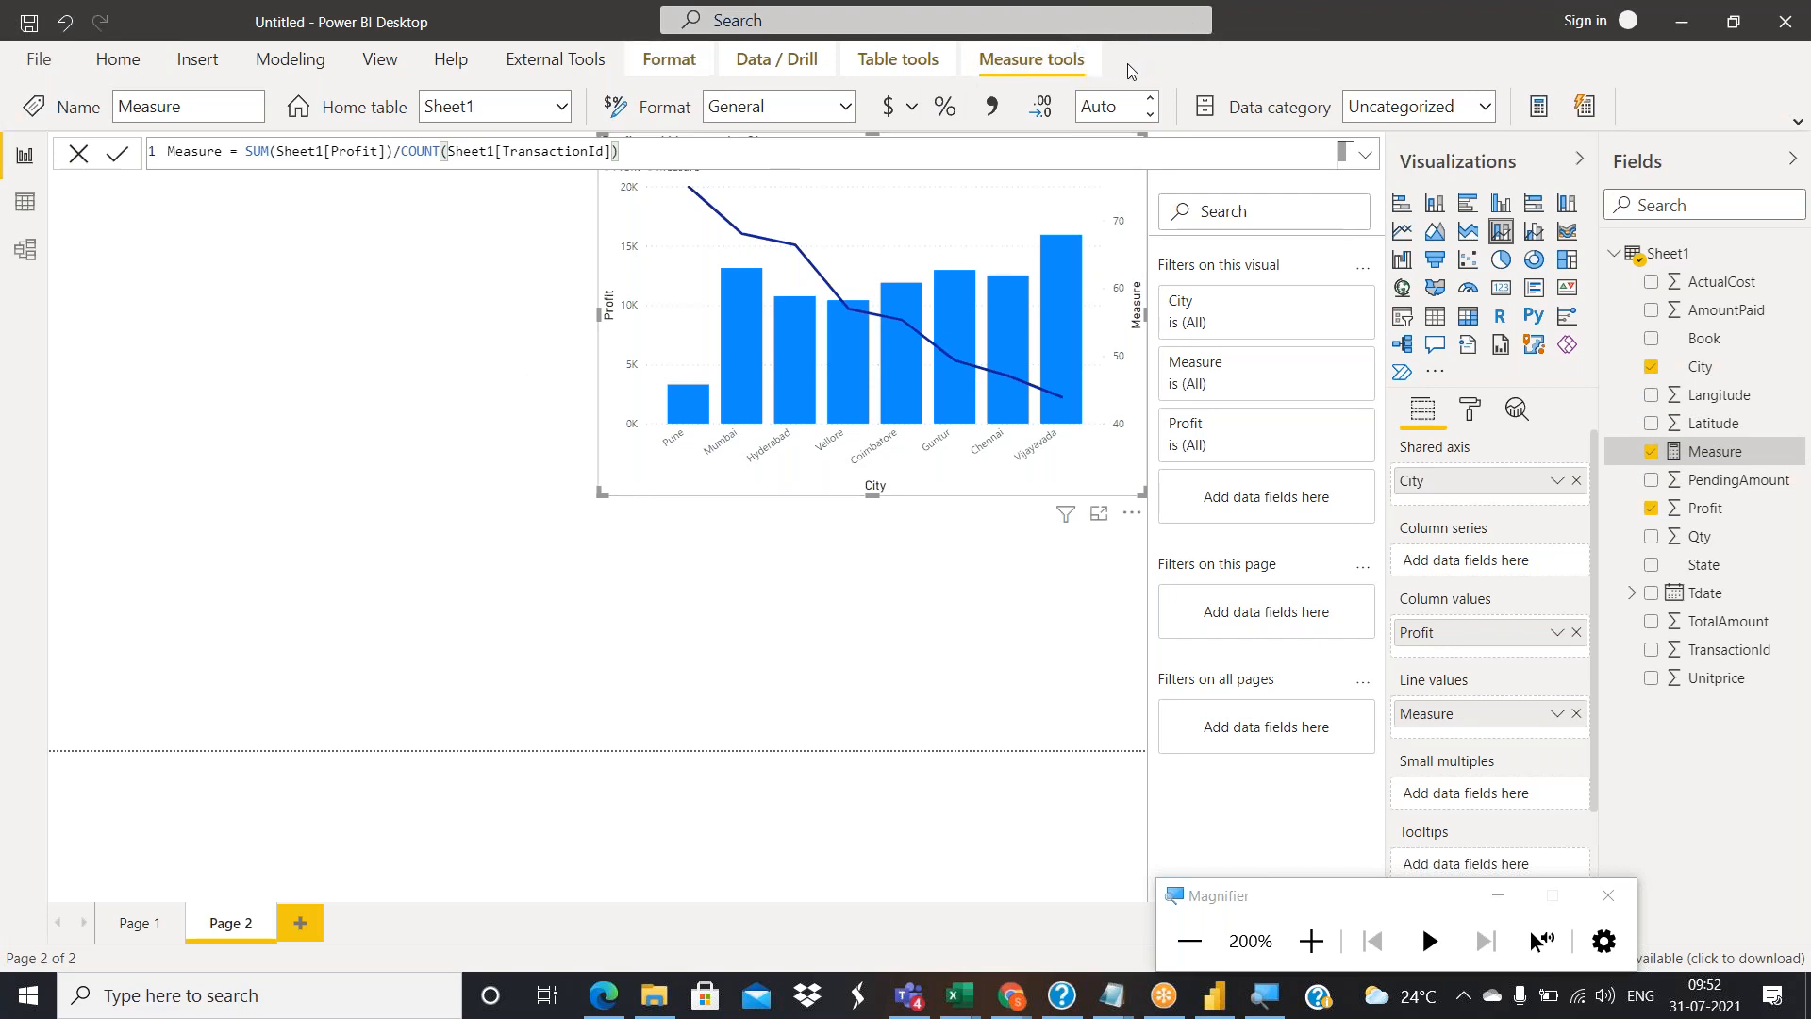
Mark the columns taller than Hyderabad's with pen strokes, circle the Hyderabad column, and clear the annotations.
left_click_drag(1075, 234, 1096, 184)
left_click_drag(947, 270, 956, 247)
left_click_drag(751, 269, 766, 238)
left_click_drag(912, 283, 913, 241)
left_click_drag(1012, 275, 1029, 241)
mouse_move(776, 292)
left_mouse_down()
mouse_move(785, 412)
mouse_move(835, 377)
mouse_move(819, 276)
mouse_move(774, 292)
left_mouse_up()
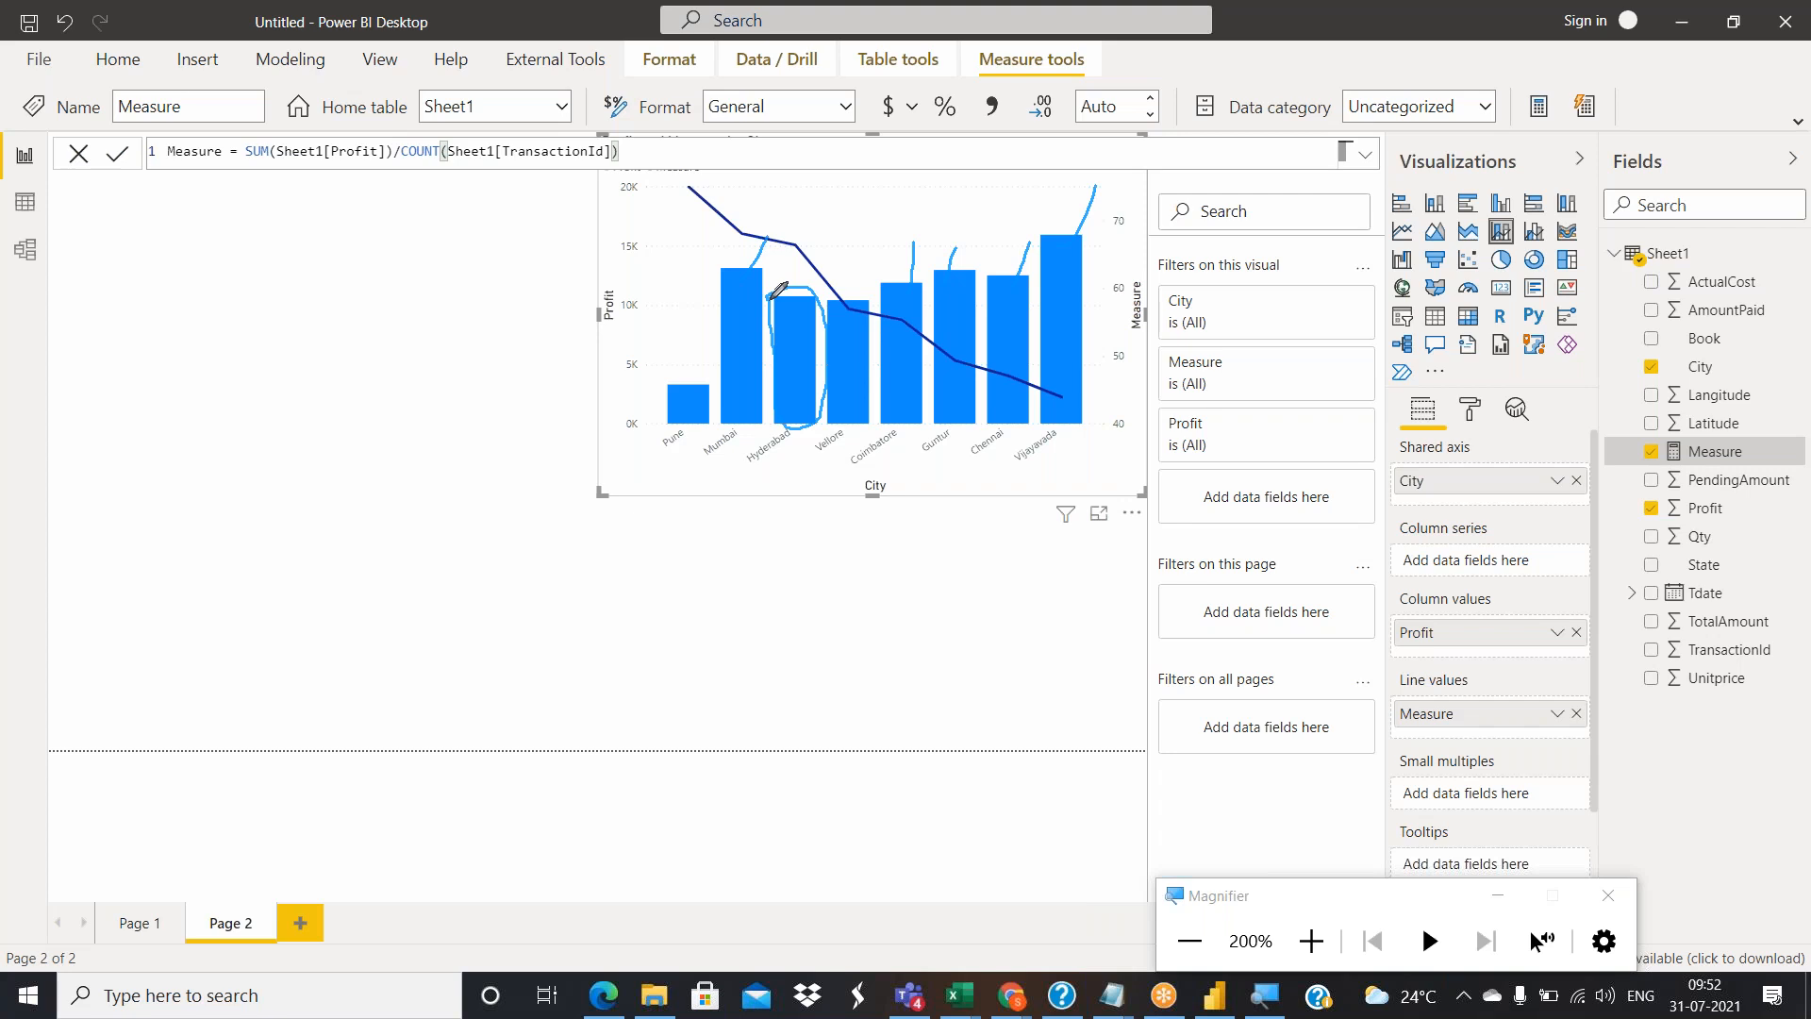
left_click_drag(771, 296, 805, 205)
left_click(913, 206)
left_click(1152, 166)
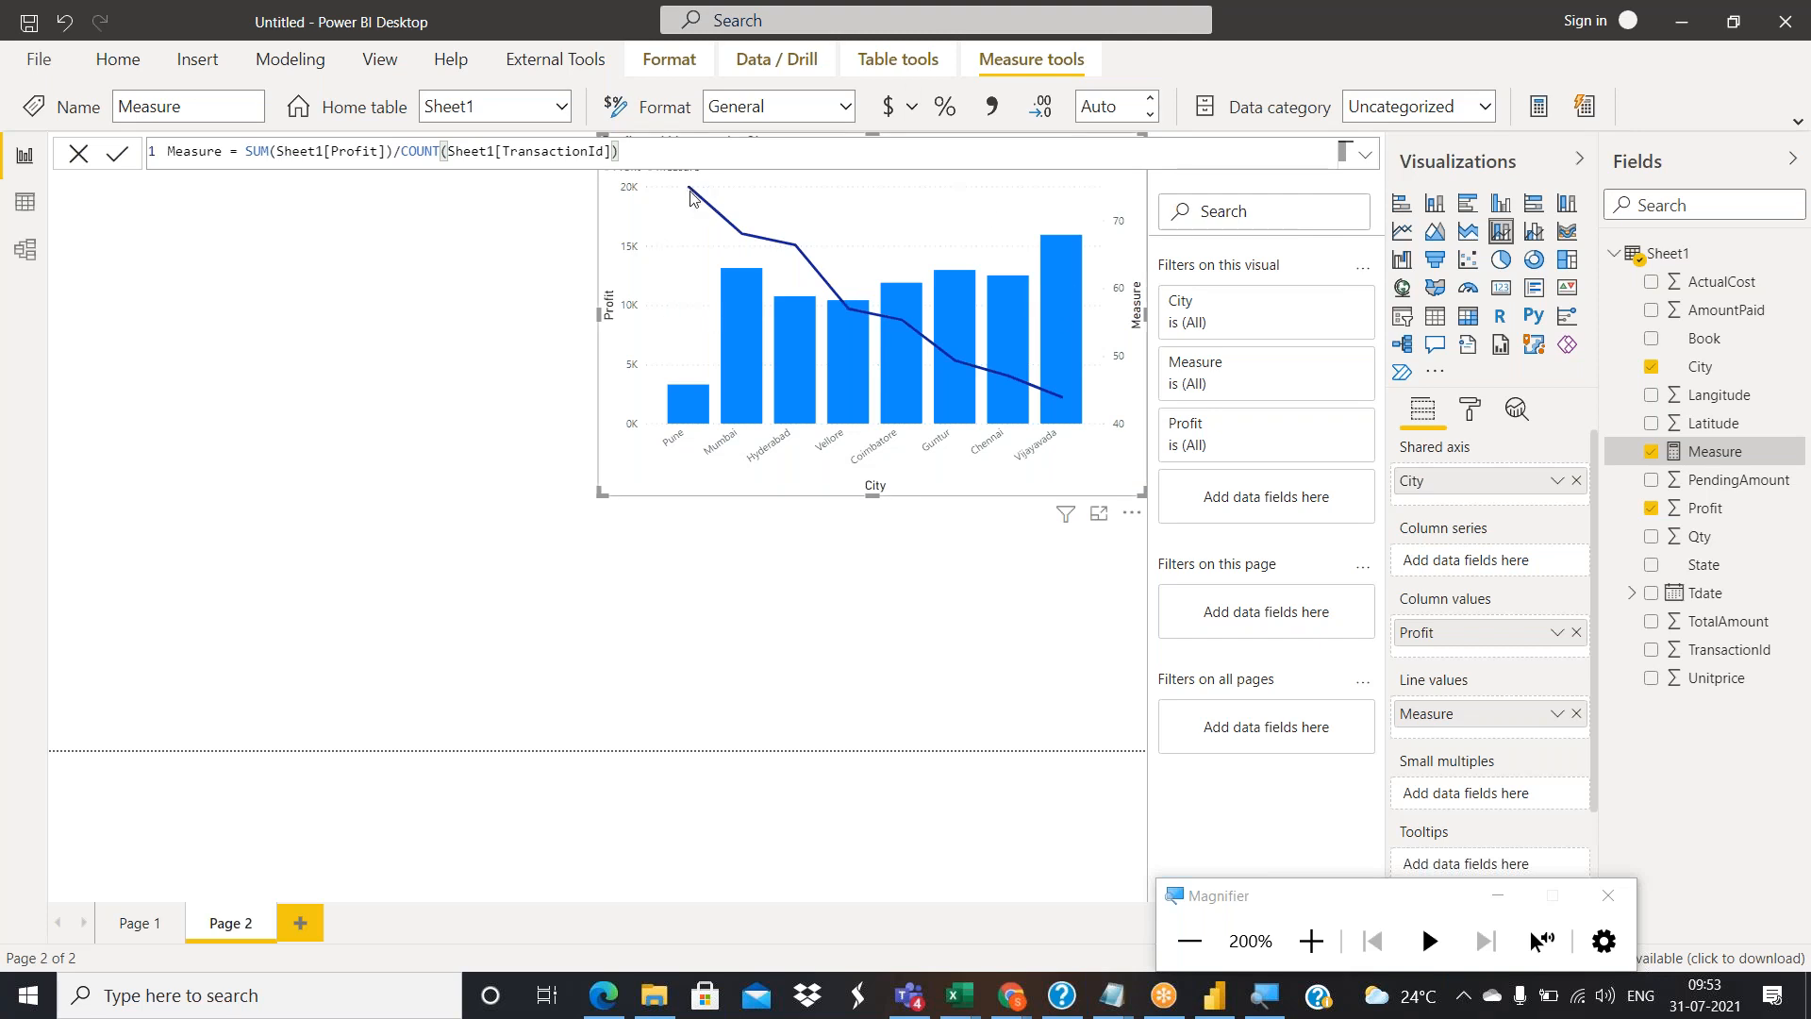
Inspect the combo chart's Pune line point and convert the visual to a clustered column chart.
mouse_move(691, 195)
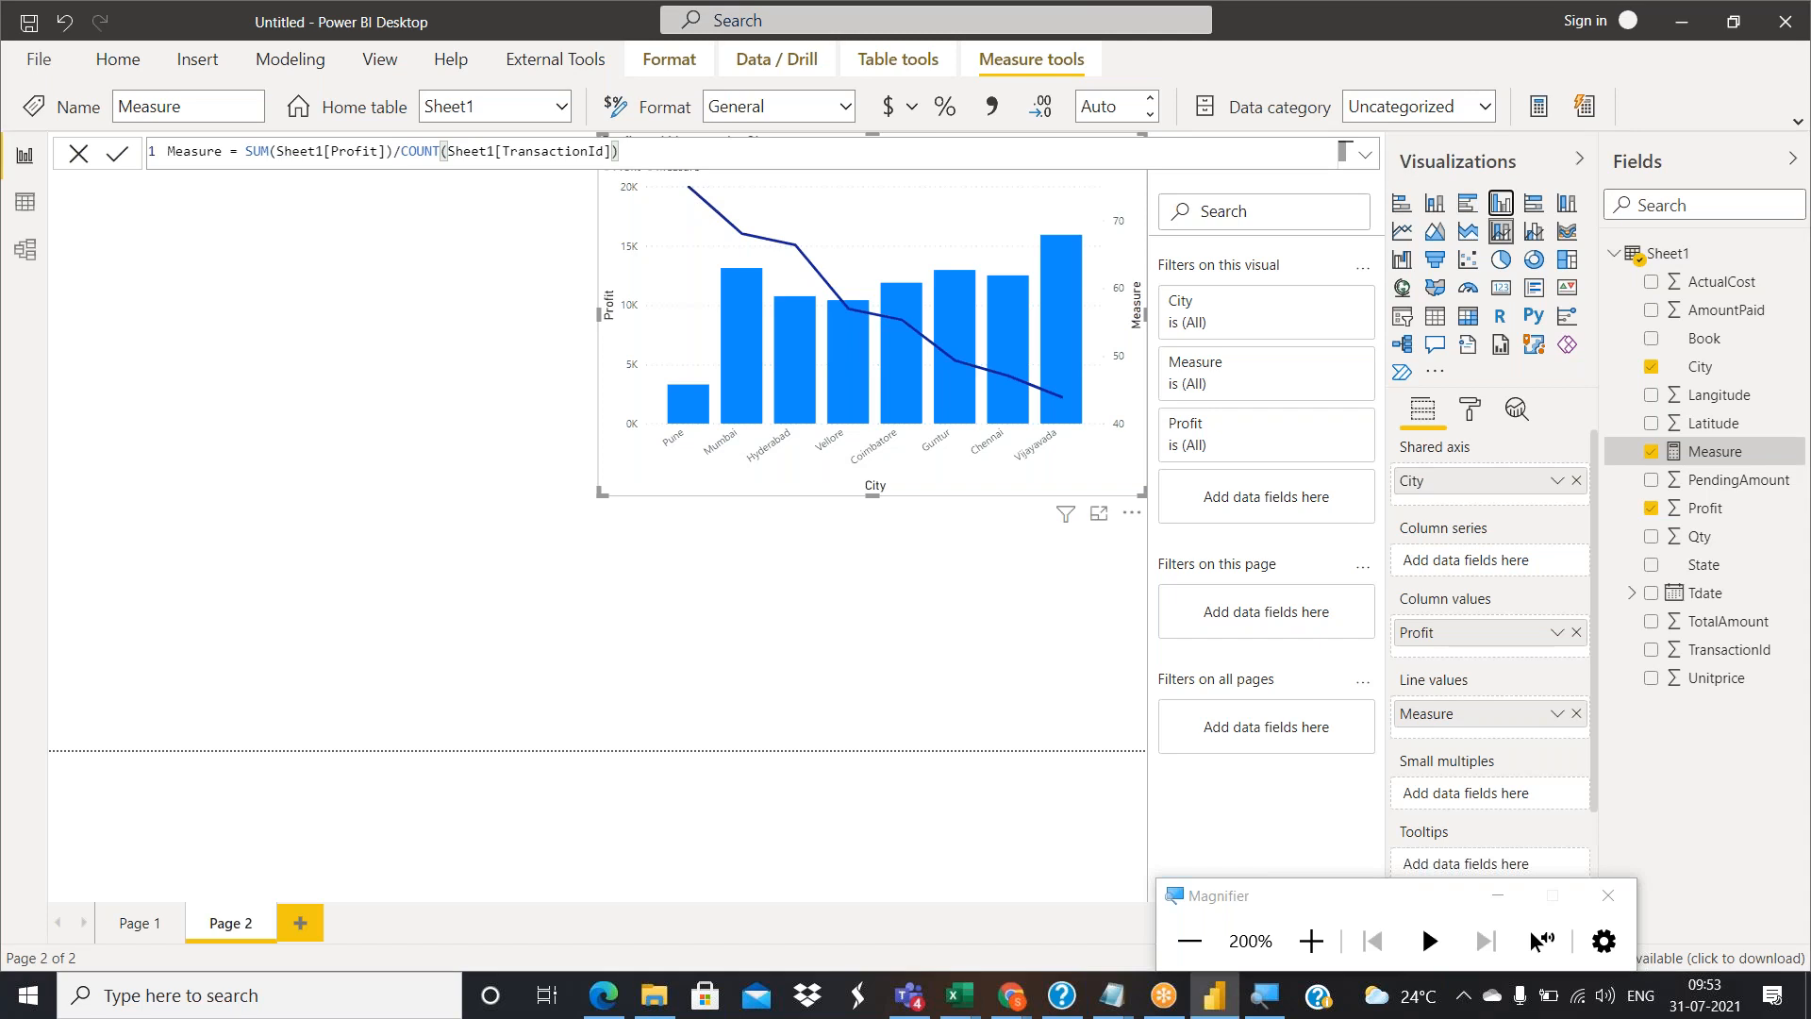
left_click(1500, 203)
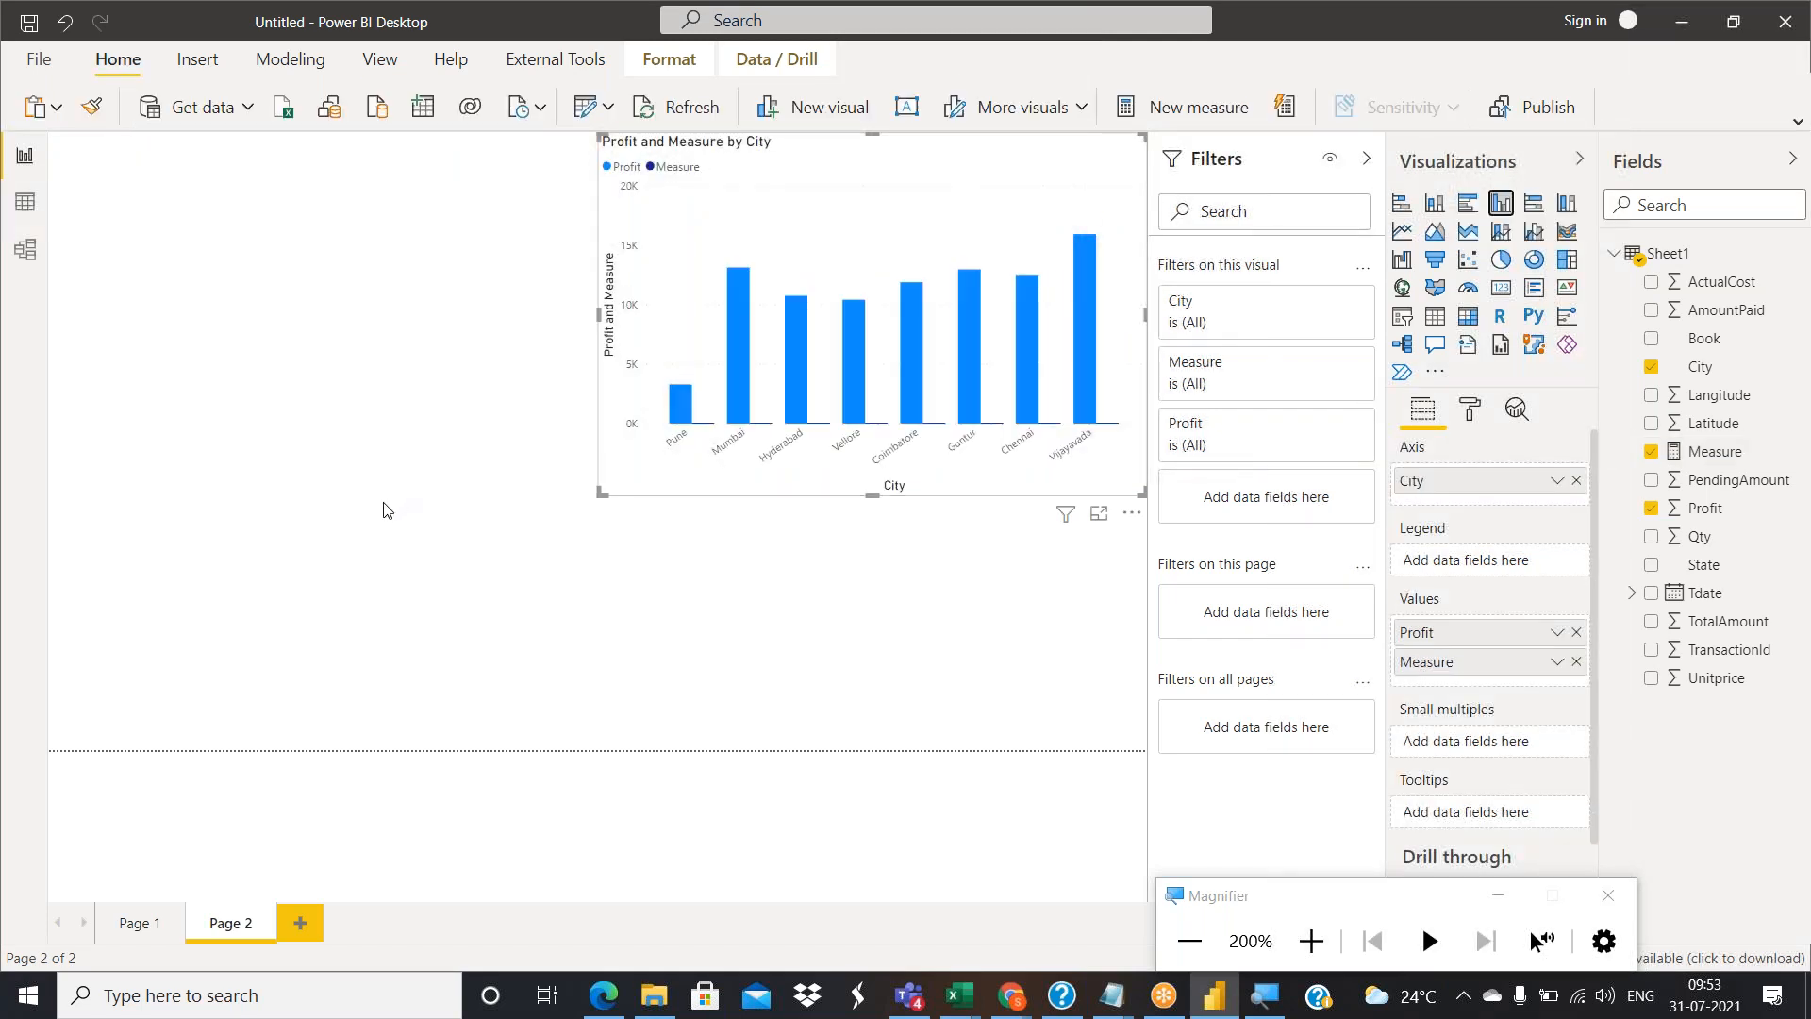
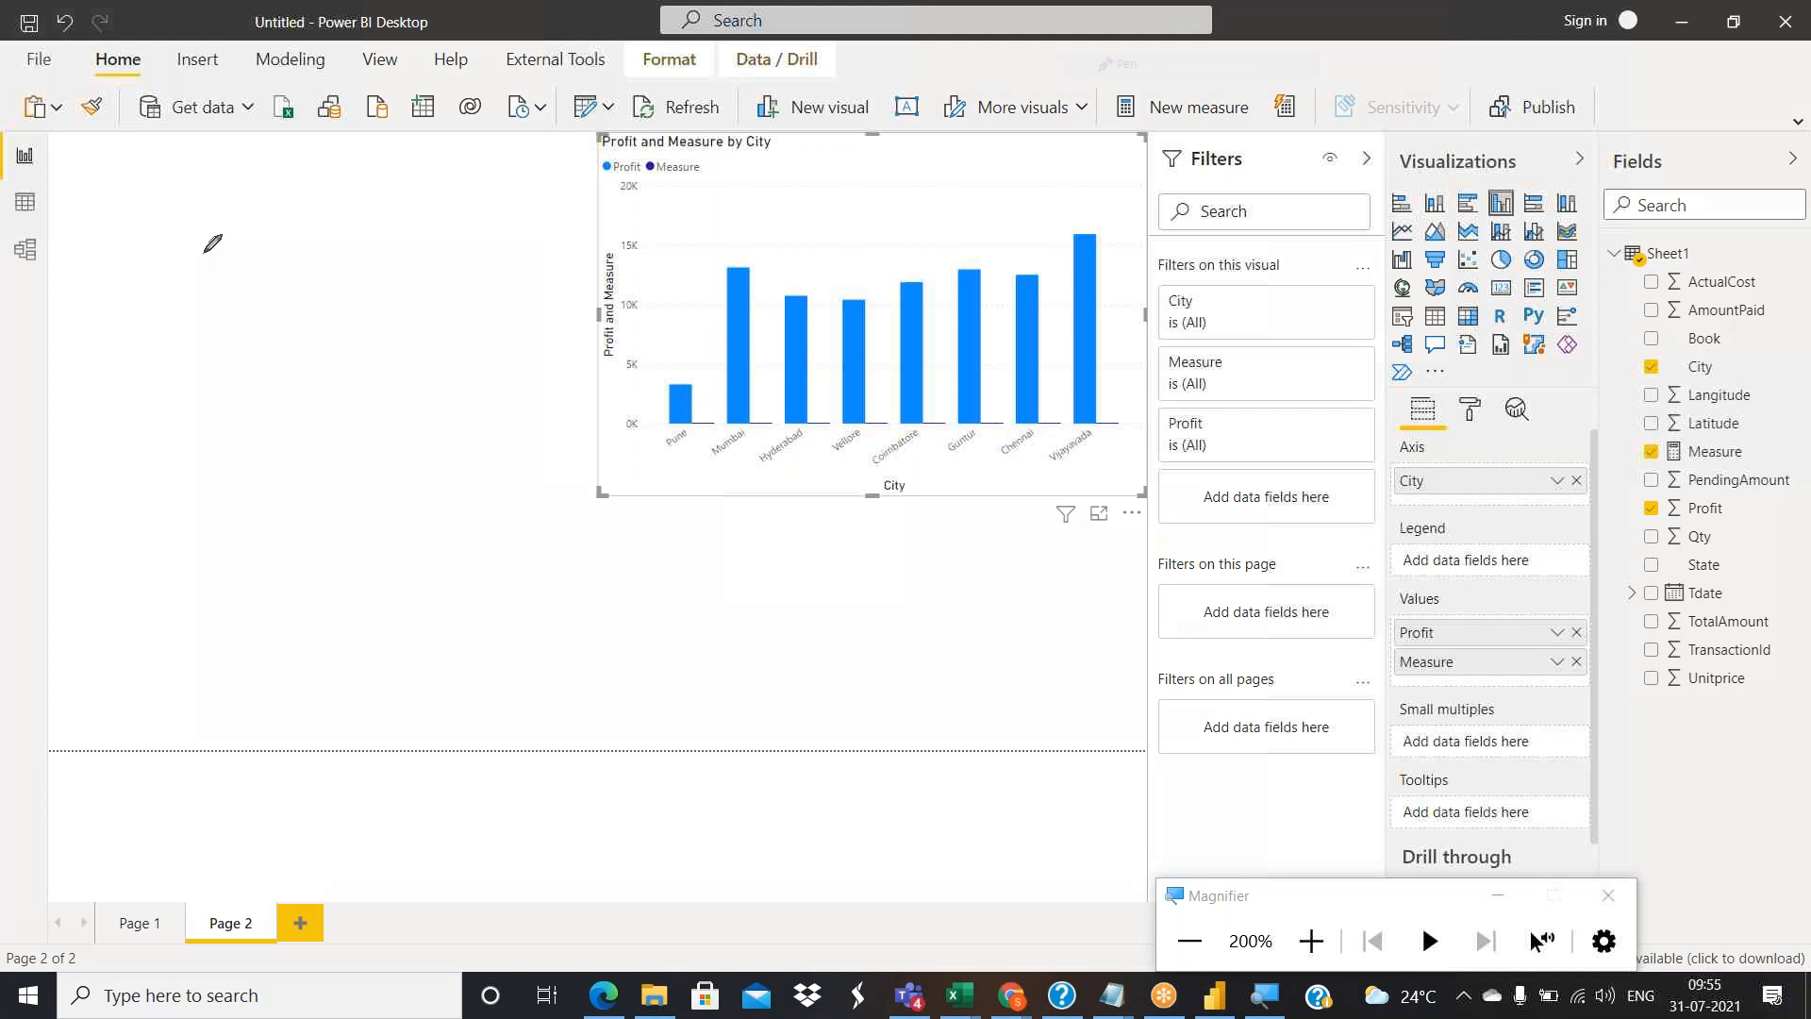
Sketch a pair of axes with three columns of different heights in pen on the empty canvas beside the chart.
mouse_move(135, 169)
left_mouse_down()
mouse_move(186, 303)
mouse_move(212, 514)
mouse_move(666, 329)
left_mouse_up()
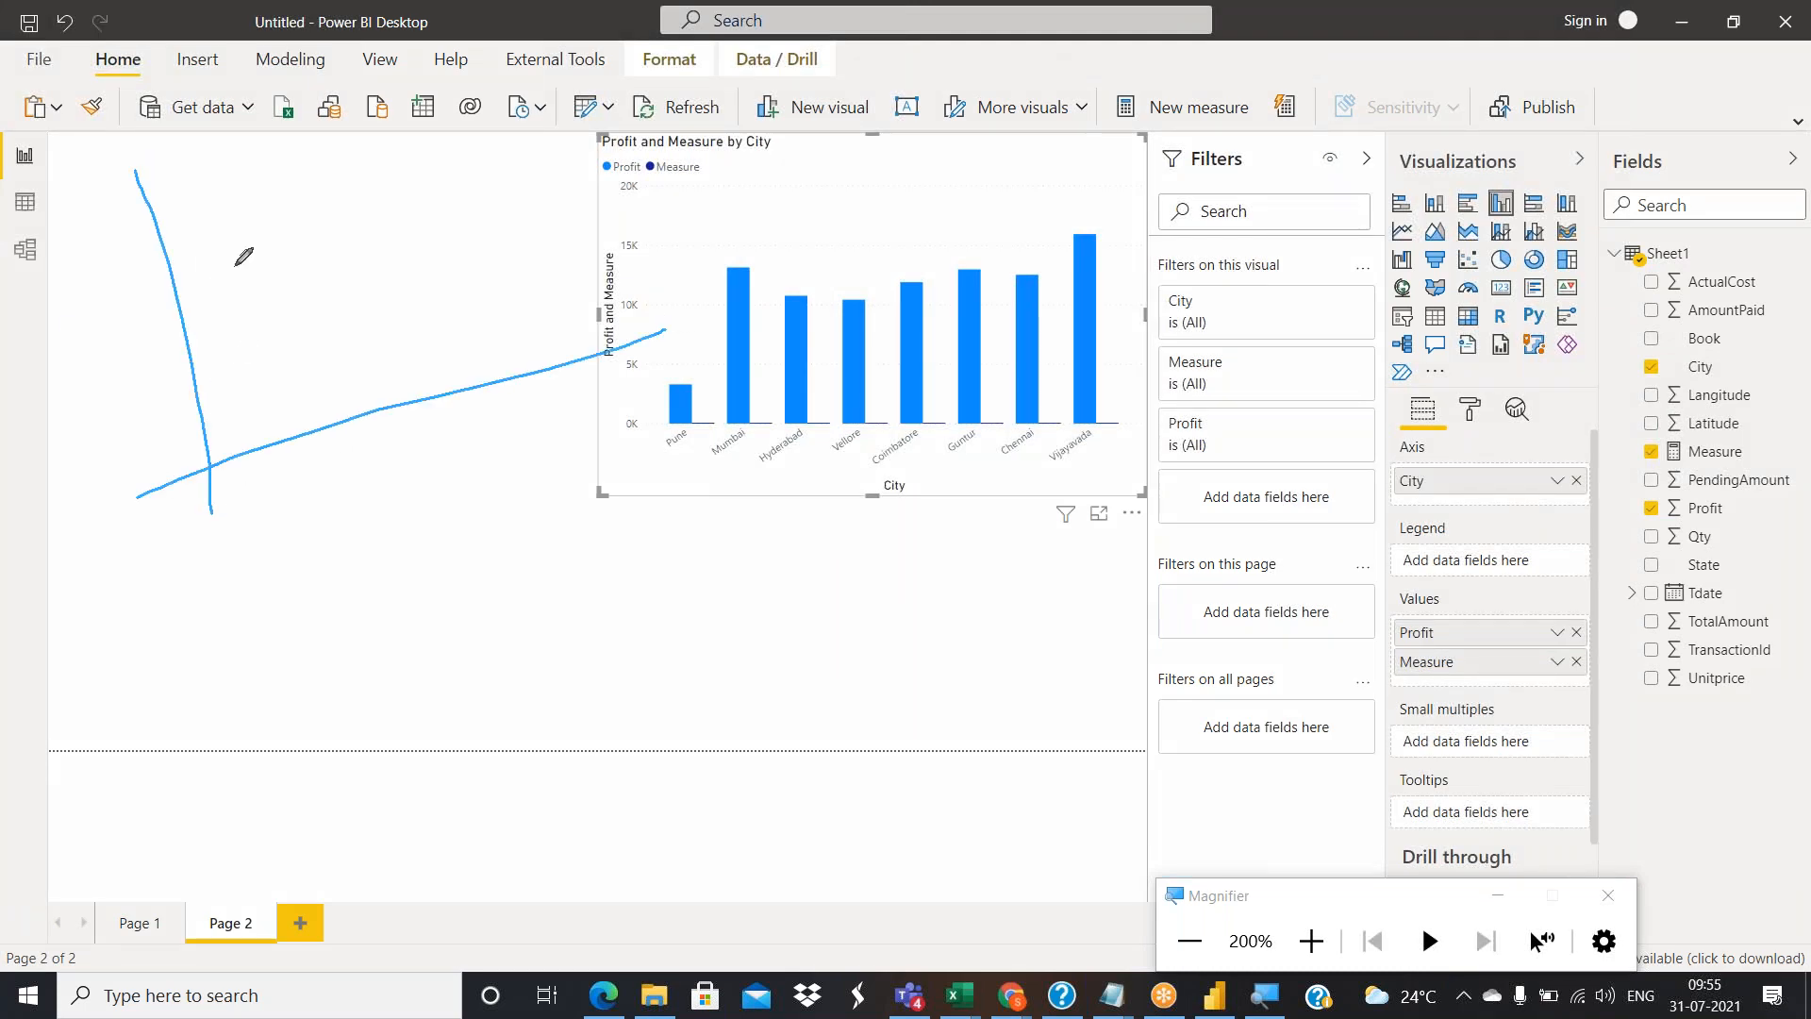
mouse_move(207, 236)
left_mouse_down()
mouse_move(247, 440)
mouse_move(212, 227)
mouse_move(257, 222)
mouse_move(301, 424)
left_mouse_up()
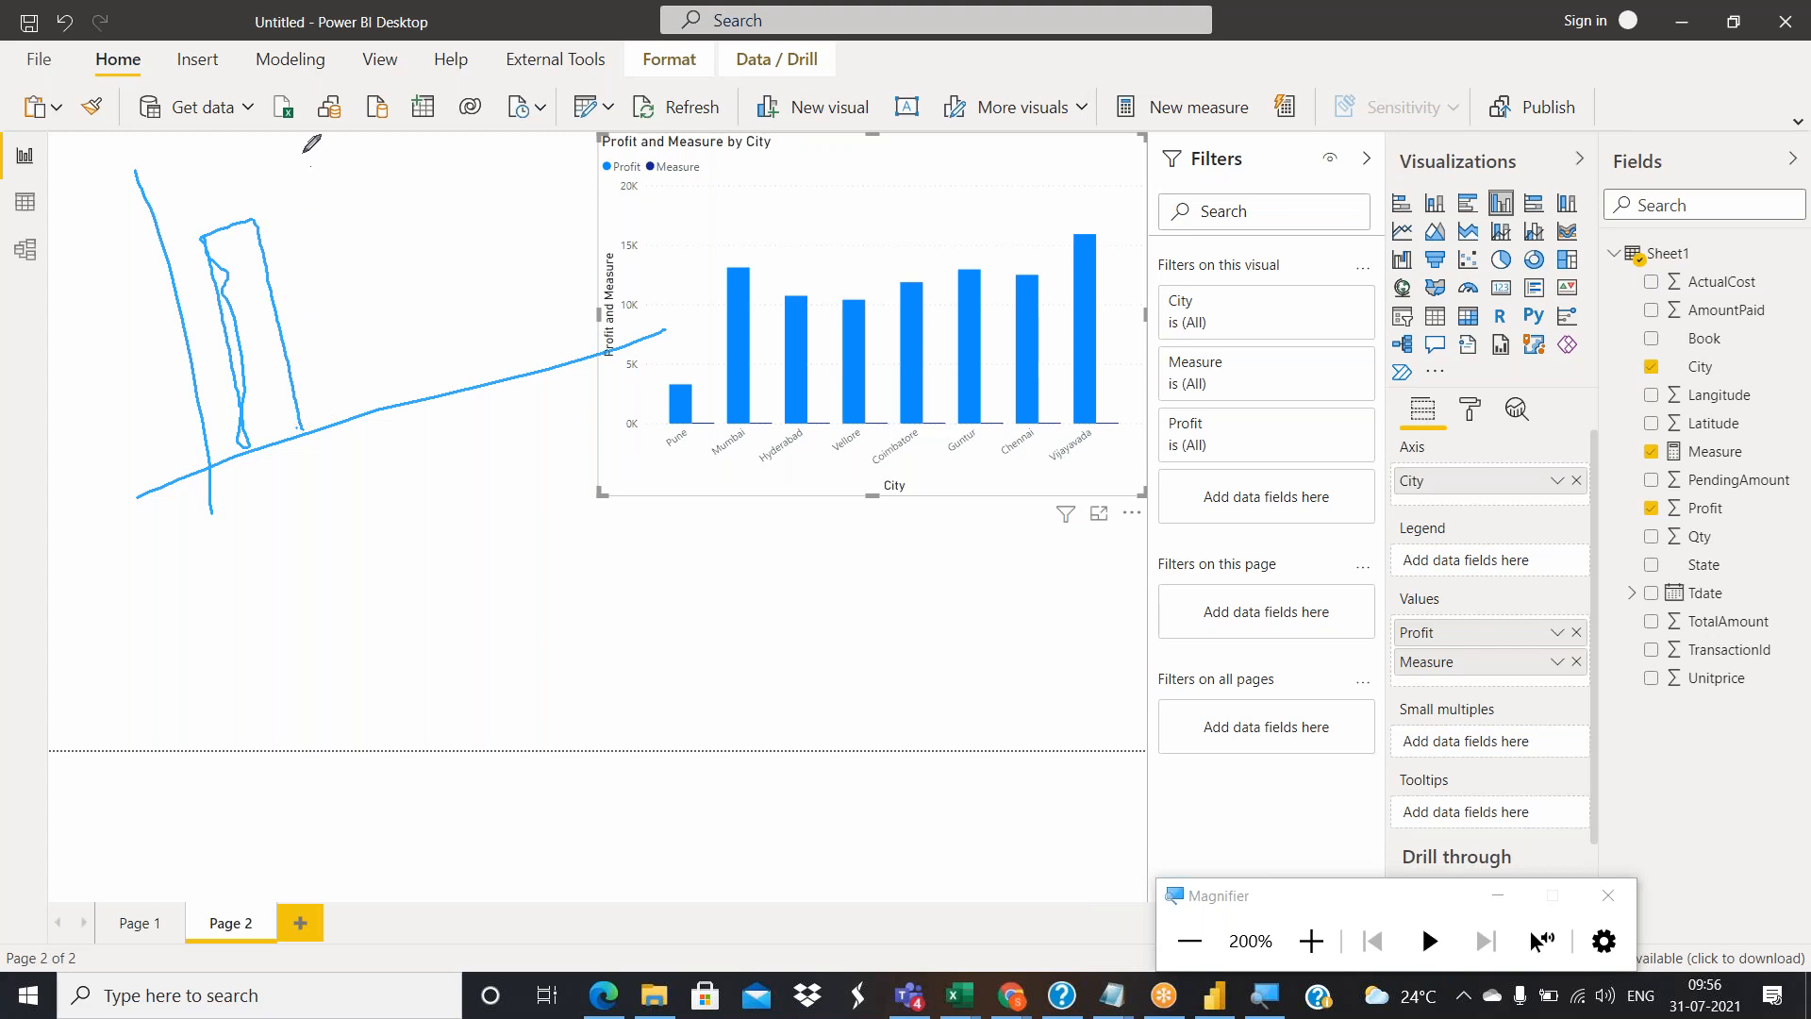
left_click_drag(295, 148, 356, 415)
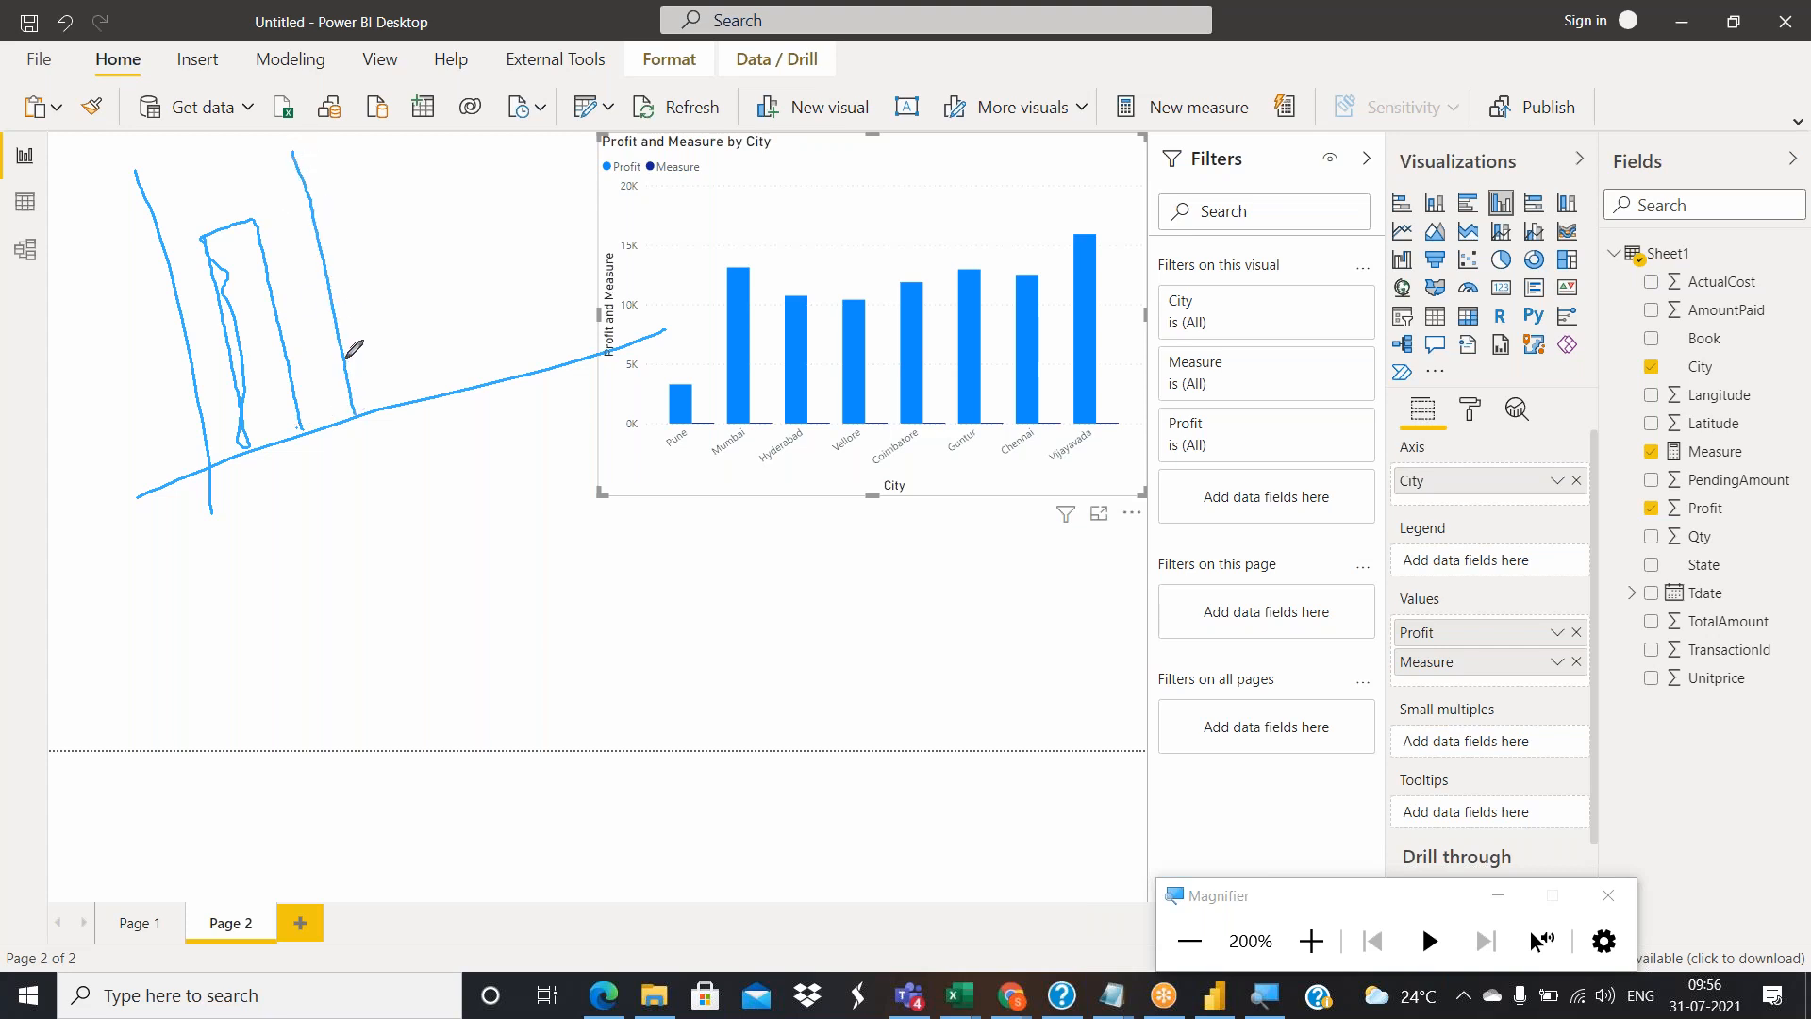
mouse_move(293, 151)
left_mouse_down()
mouse_move(349, 132)
mouse_move(372, 184)
mouse_move(408, 406)
left_mouse_up()
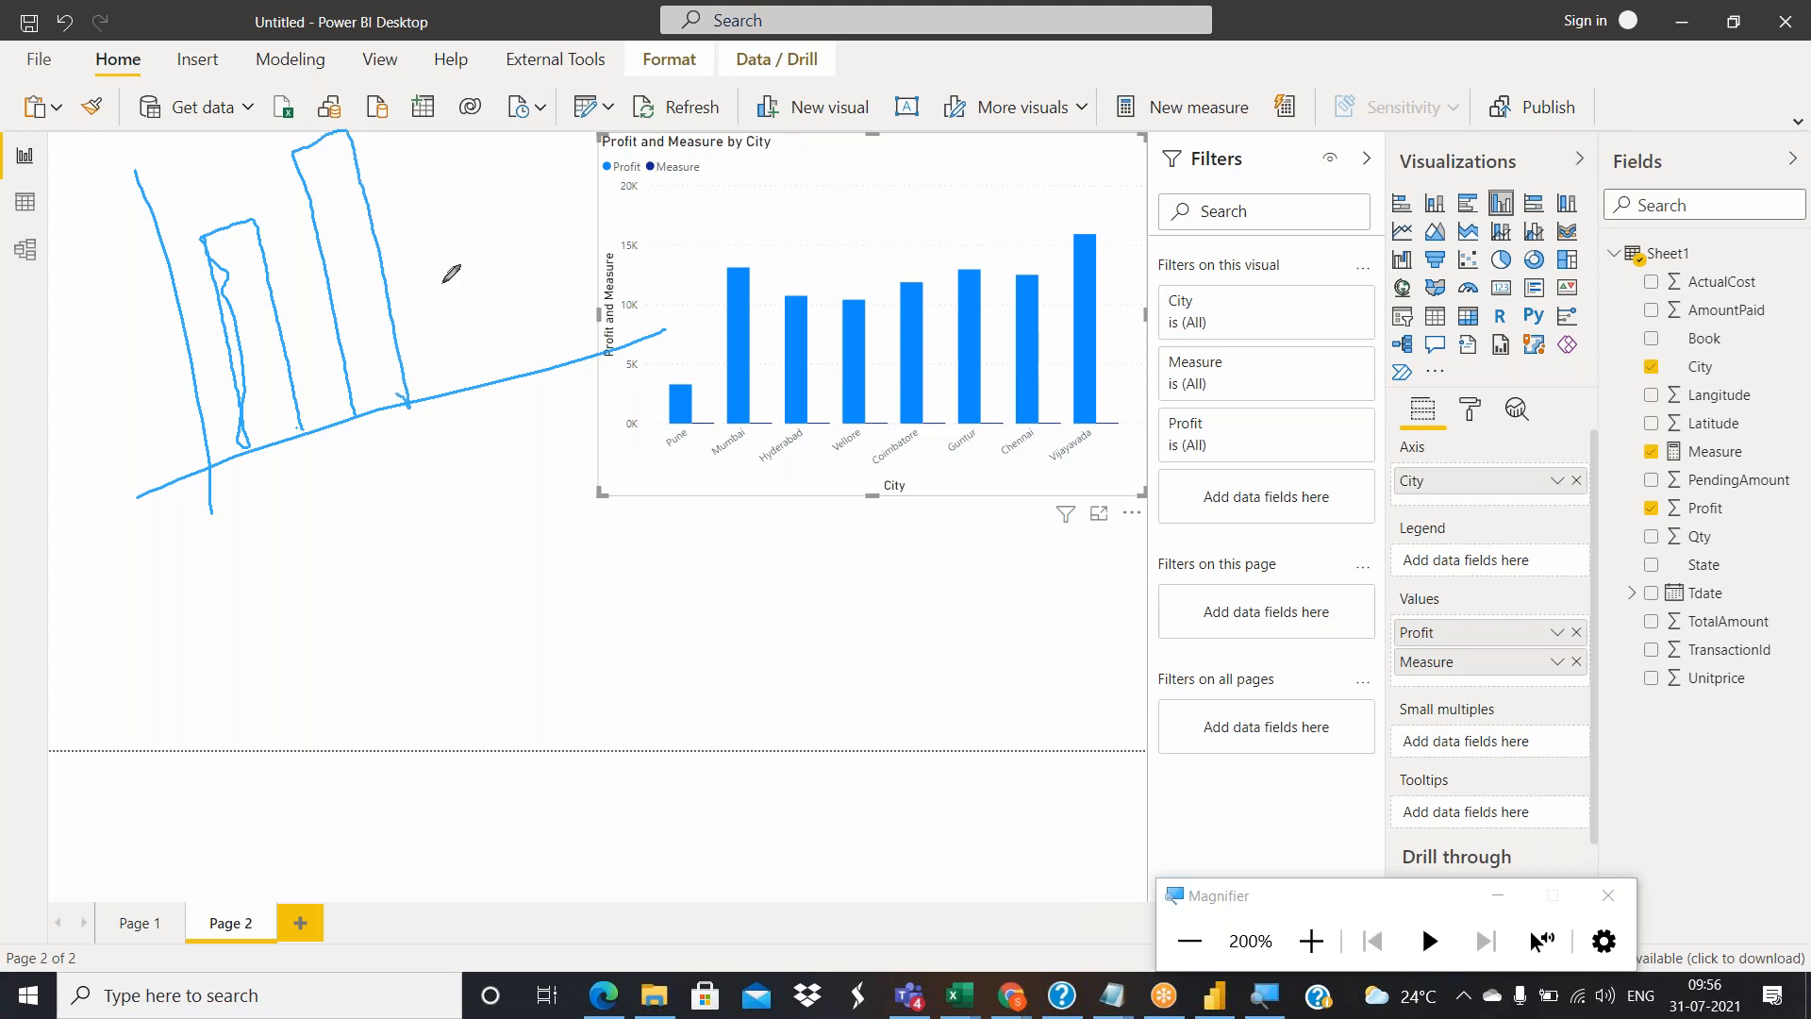
left_click_drag(420, 216, 462, 387)
mouse_move(421, 216)
left_mouse_down()
mouse_move(485, 210)
mouse_move(516, 379)
left_mouse_up()
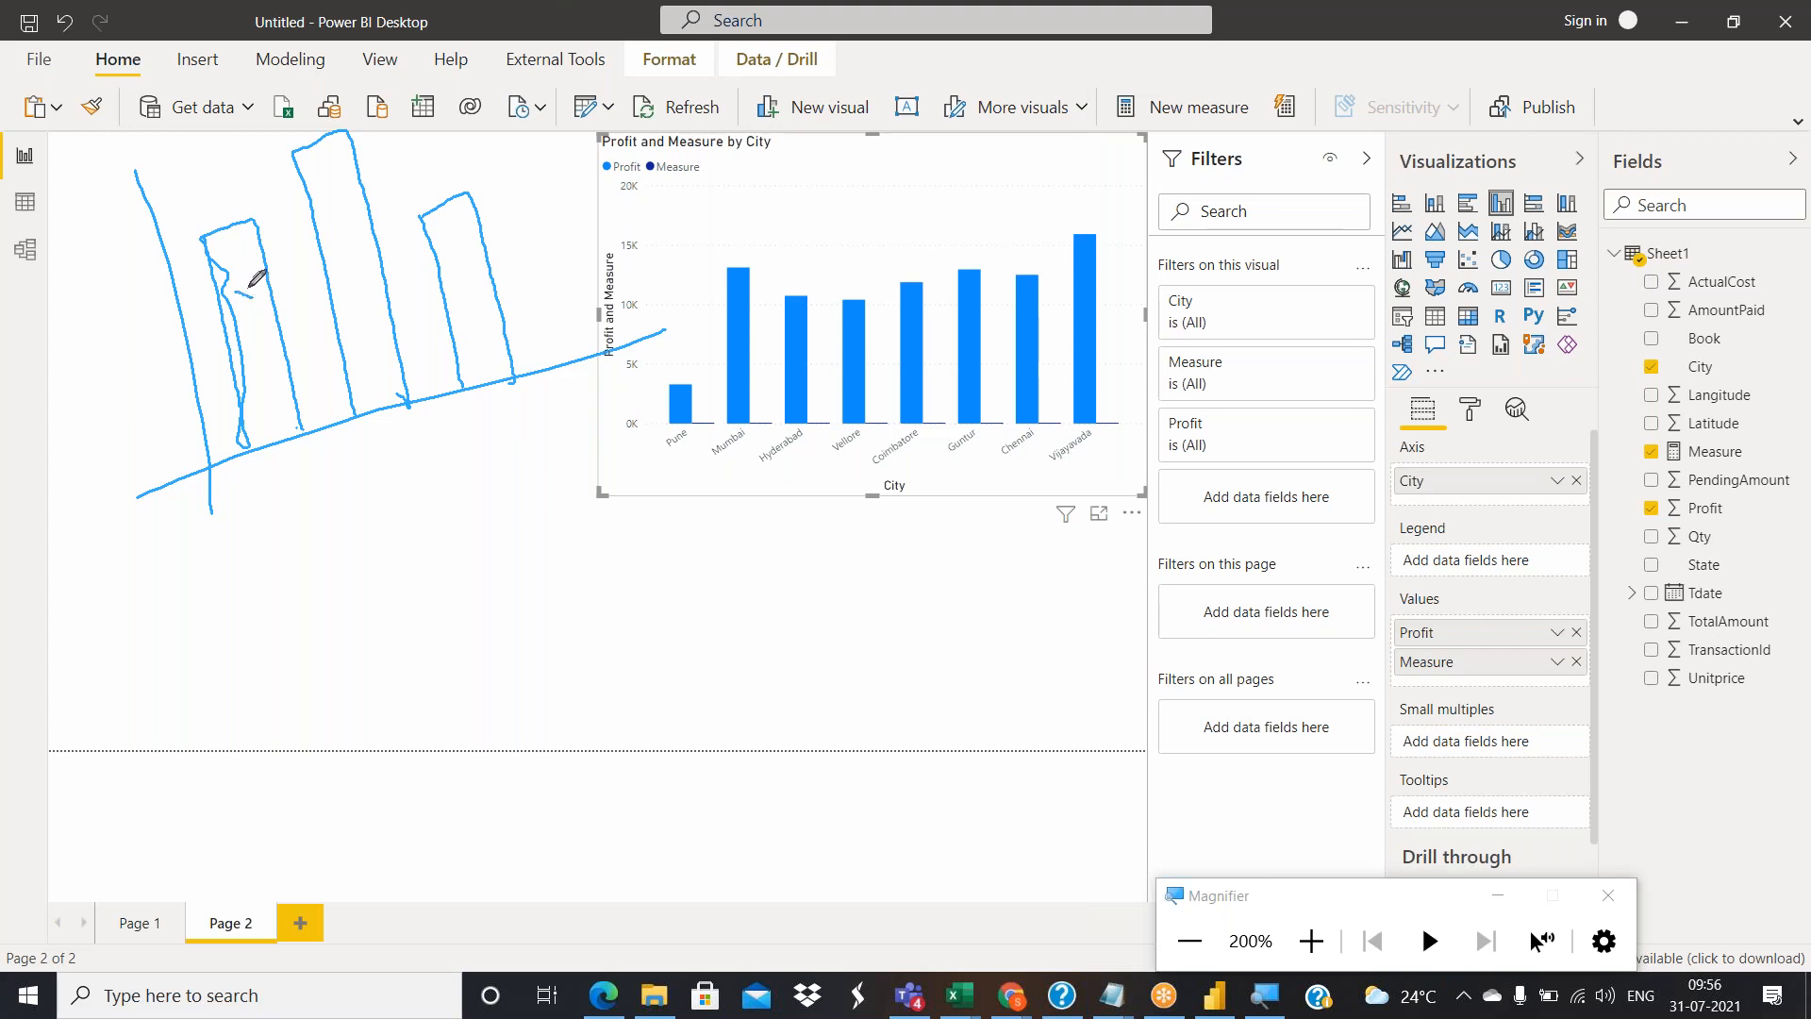
Mark three points across the sketched columns with crosses and join them with a pen line.
left_click_drag(237, 285, 238, 302)
left_click_drag(346, 296, 354, 303)
left_click_drag(429, 172, 442, 177)
mouse_move(244, 294)
left_mouse_down()
mouse_move(368, 299)
mouse_move(439, 172)
left_mouse_up()
Label the sketched columns 1000, 1200 and 900, add further pen marks along the line, and clear the drawing.
mouse_move(197, 209)
left_mouse_down()
mouse_move(202, 227)
mouse_move(247, 185)
mouse_move(237, 195)
left_mouse_up()
mouse_move(291, 128)
left_mouse_down()
mouse_move(342, 87)
mouse_move(345, 113)
left_mouse_up()
mouse_move(464, 157)
left_mouse_down()
mouse_move(483, 169)
mouse_move(508, 144)
mouse_move(493, 139)
left_mouse_up()
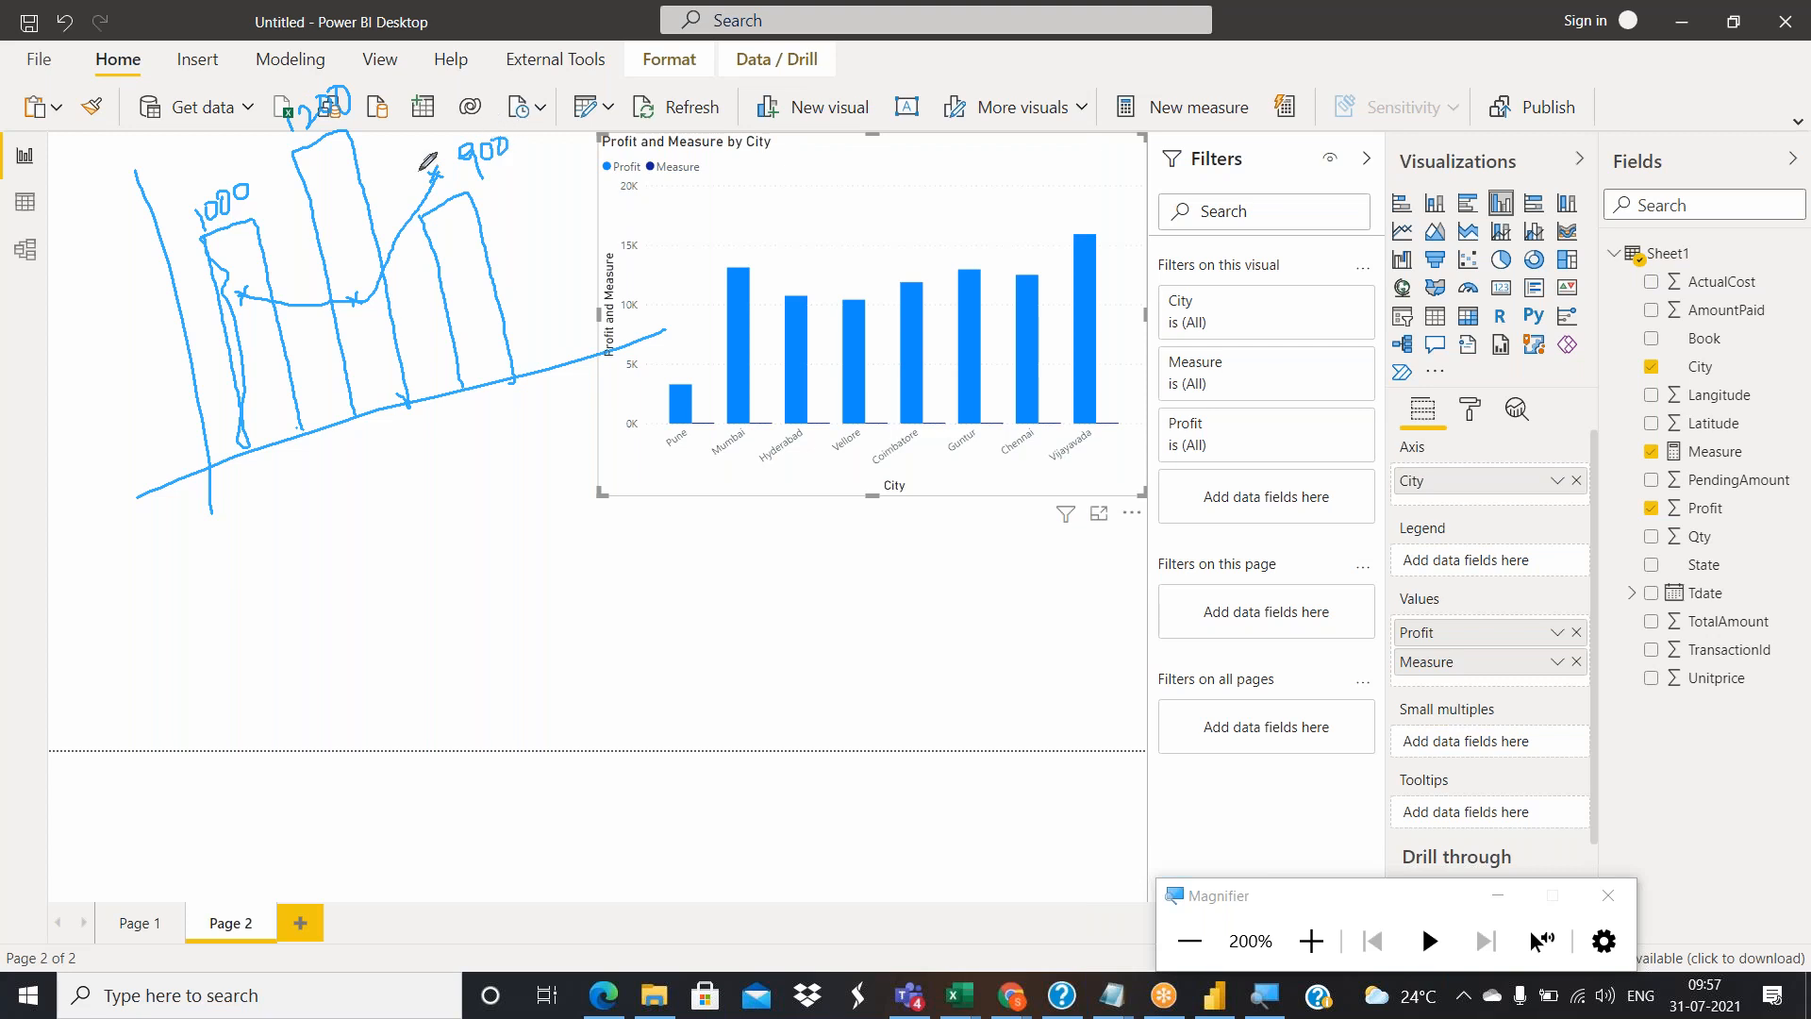
mouse_move(246, 328)
left_mouse_down()
mouse_move(272, 314)
mouse_move(282, 329)
mouse_move(285, 290)
mouse_move(369, 320)
mouse_move(387, 298)
left_mouse_up()
mouse_move(409, 141)
left_mouse_down()
mouse_move(412, 156)
mouse_move(433, 138)
left_mouse_up()
left_click(446, 91)
left_click(563, 222)
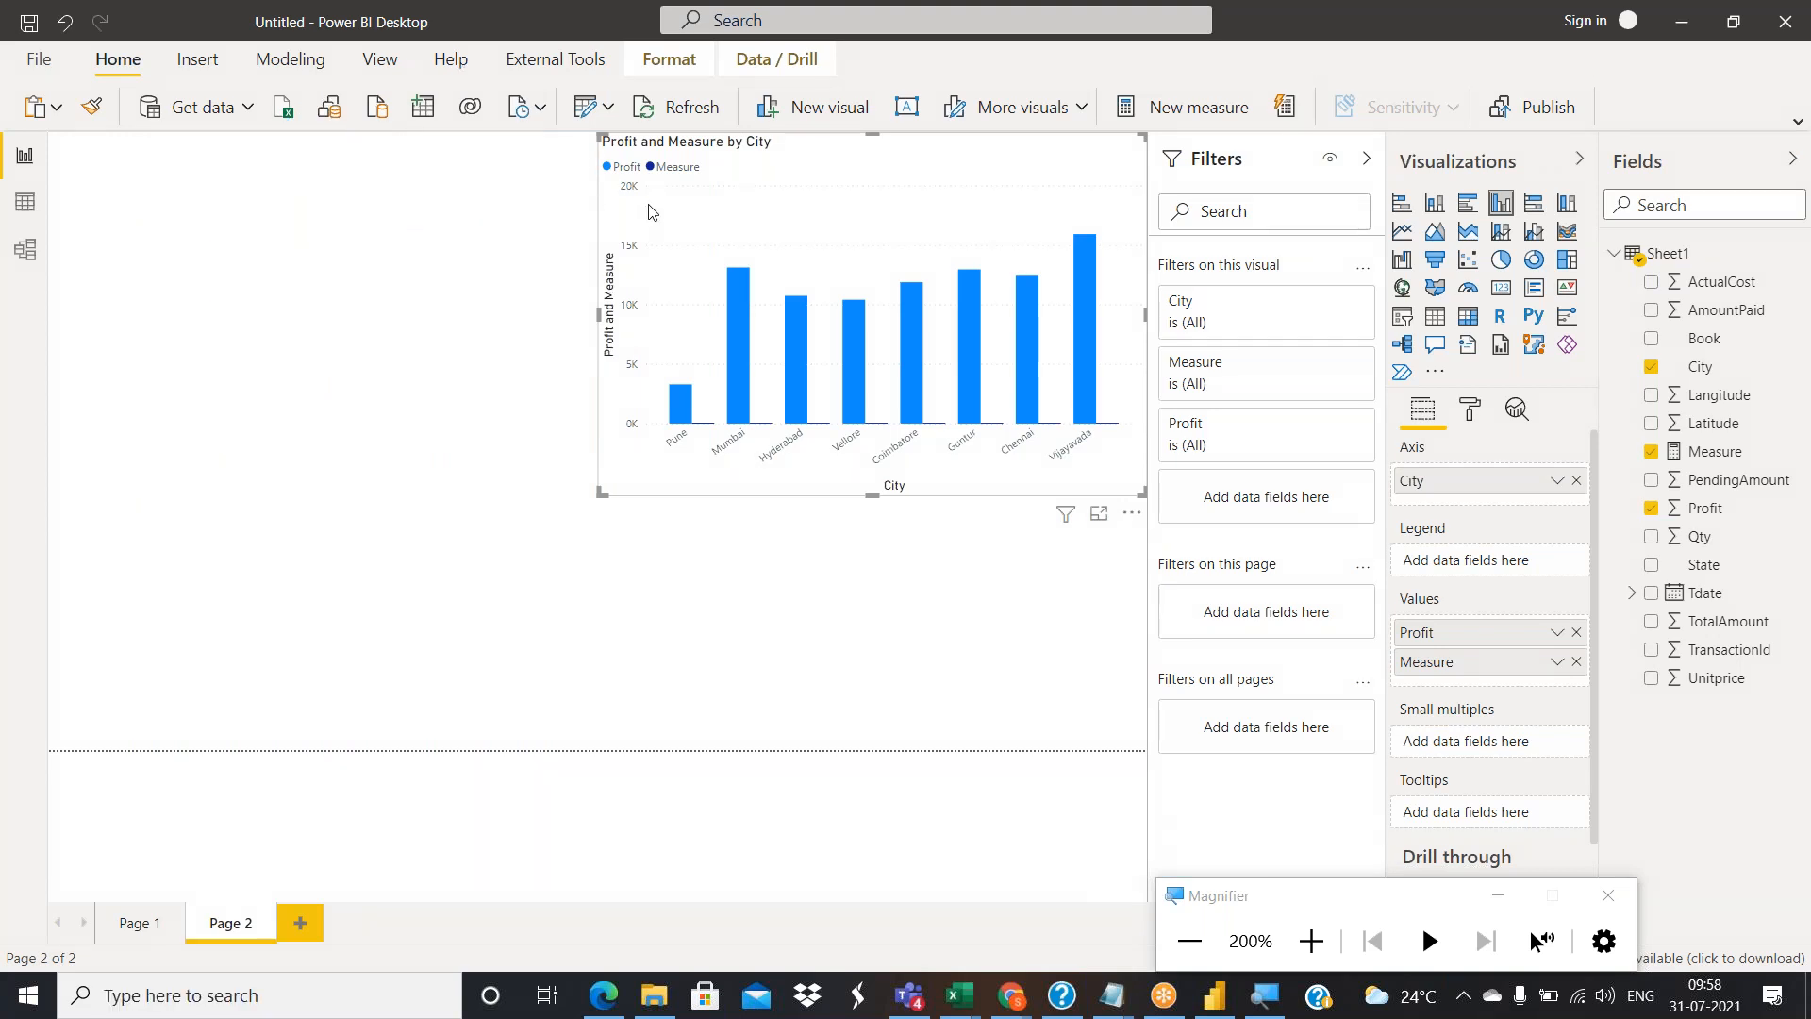
Add a new report page with an empty line and stacked column chart, enlarged in the canvas's upper right corner.
left_click(659, 325)
left_click(316, 924)
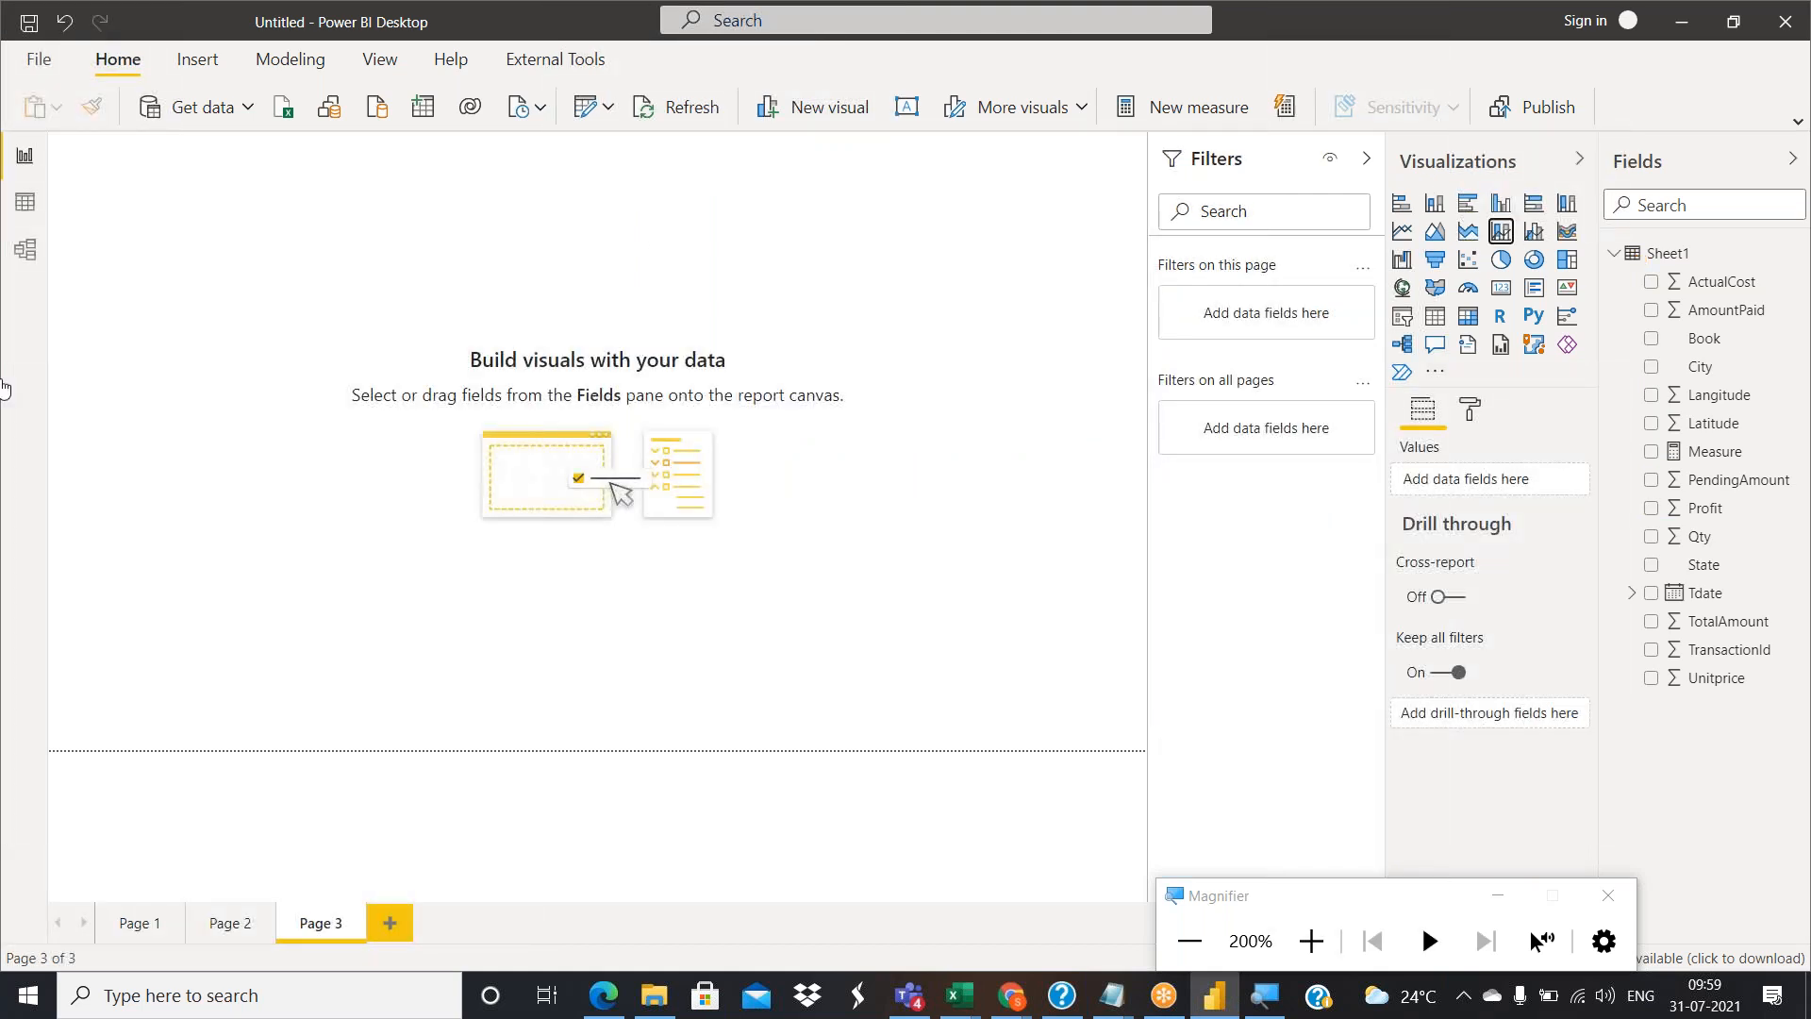
left_click_drag(258, 315, 1111, 317)
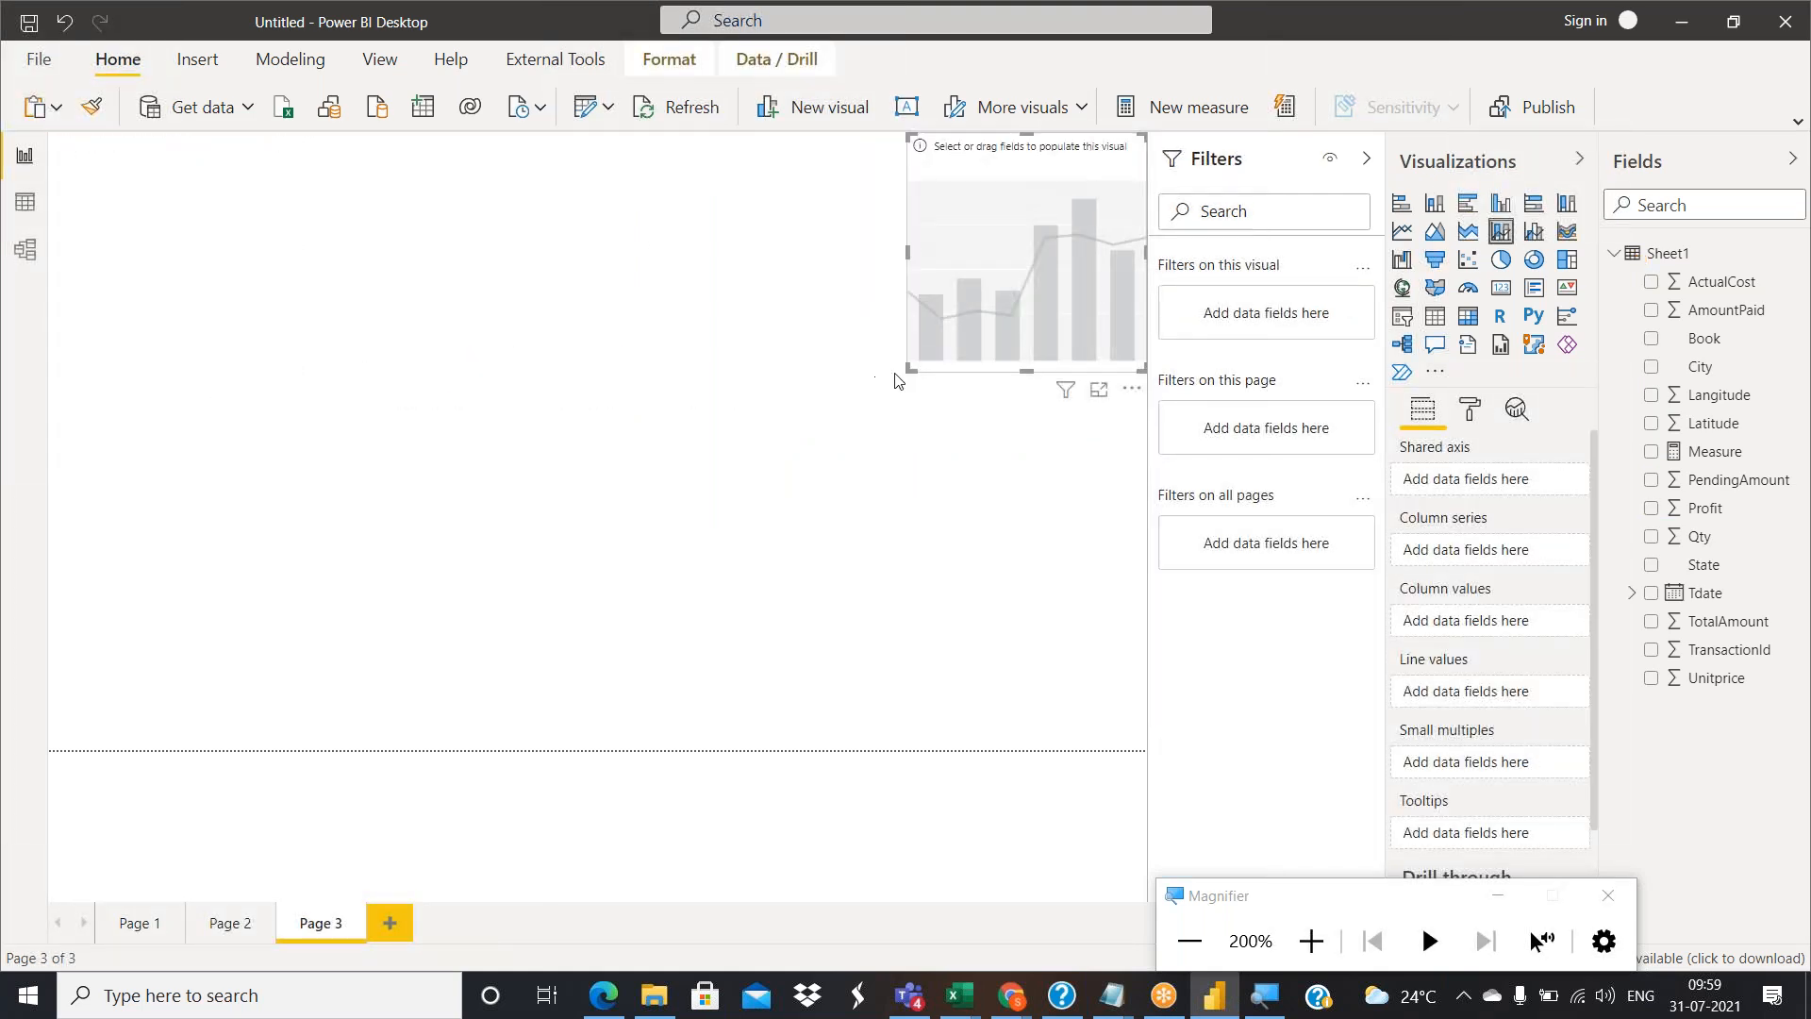
left_click_drag(908, 370, 696, 443)
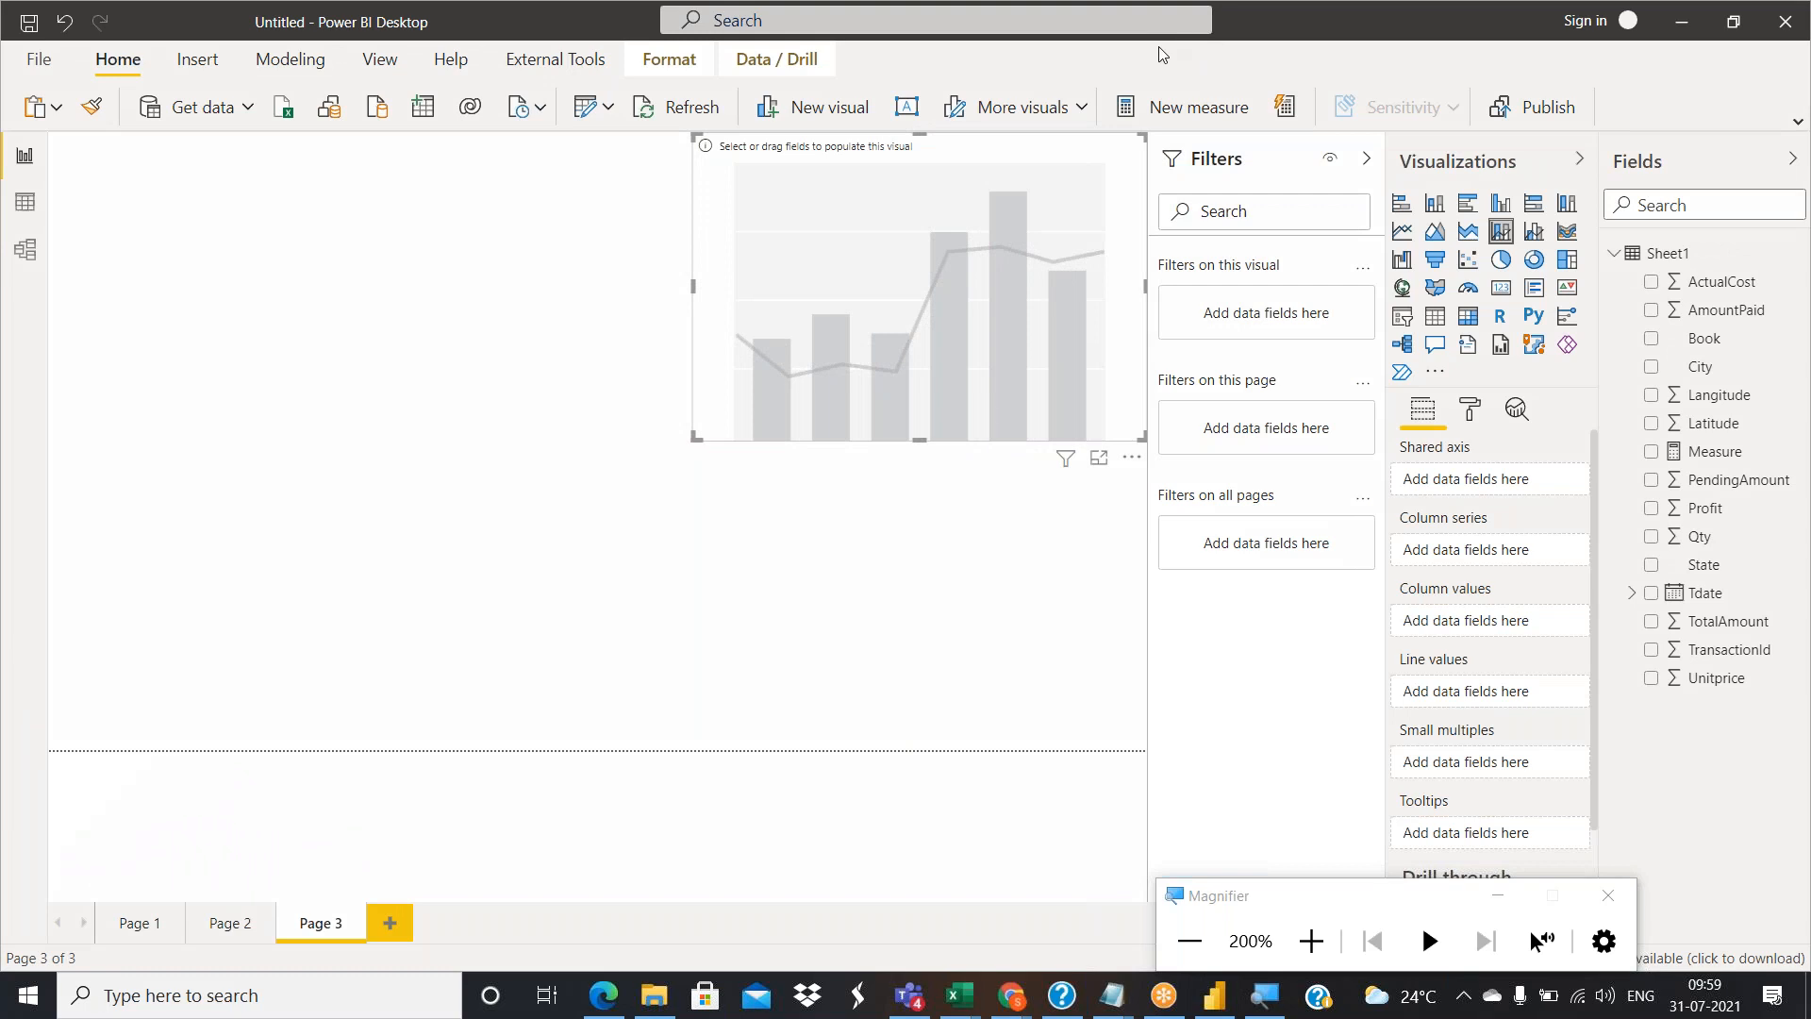
Populate the combo chart with State as shared axis, City as column series, Profit as column values and TransactionId as line values.
left_click(1650, 564)
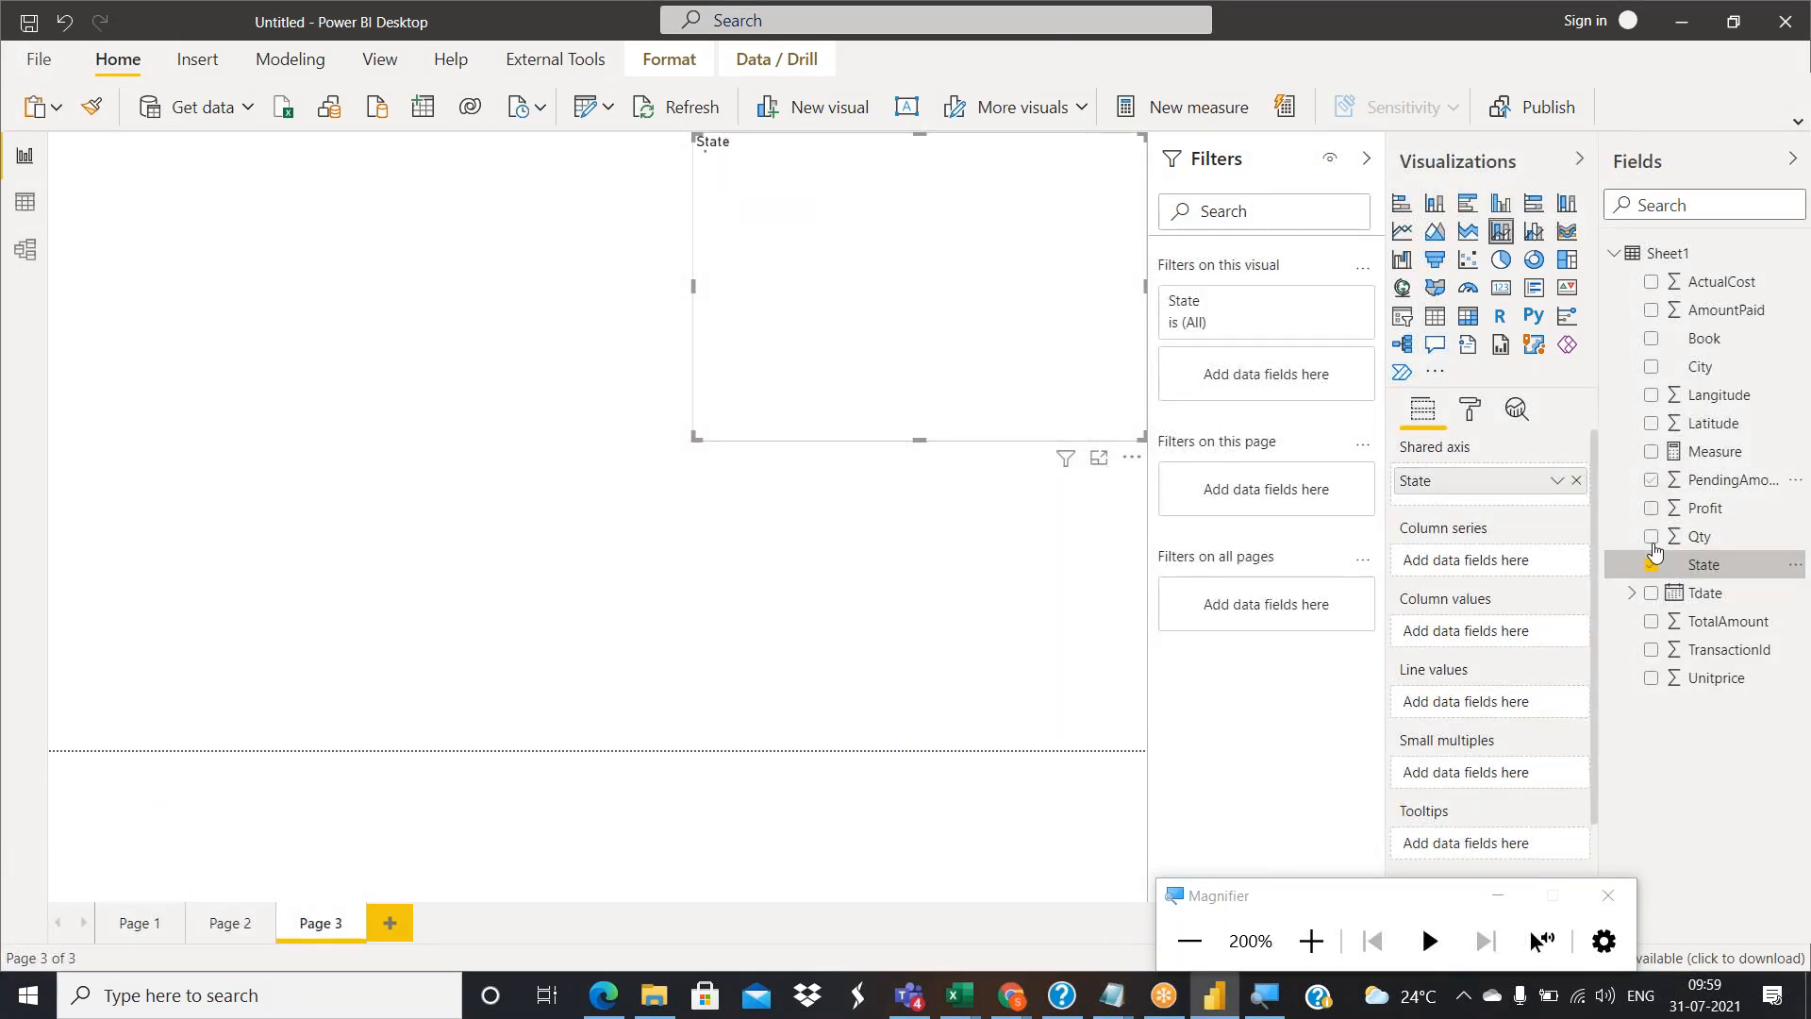
left_click(1650, 507)
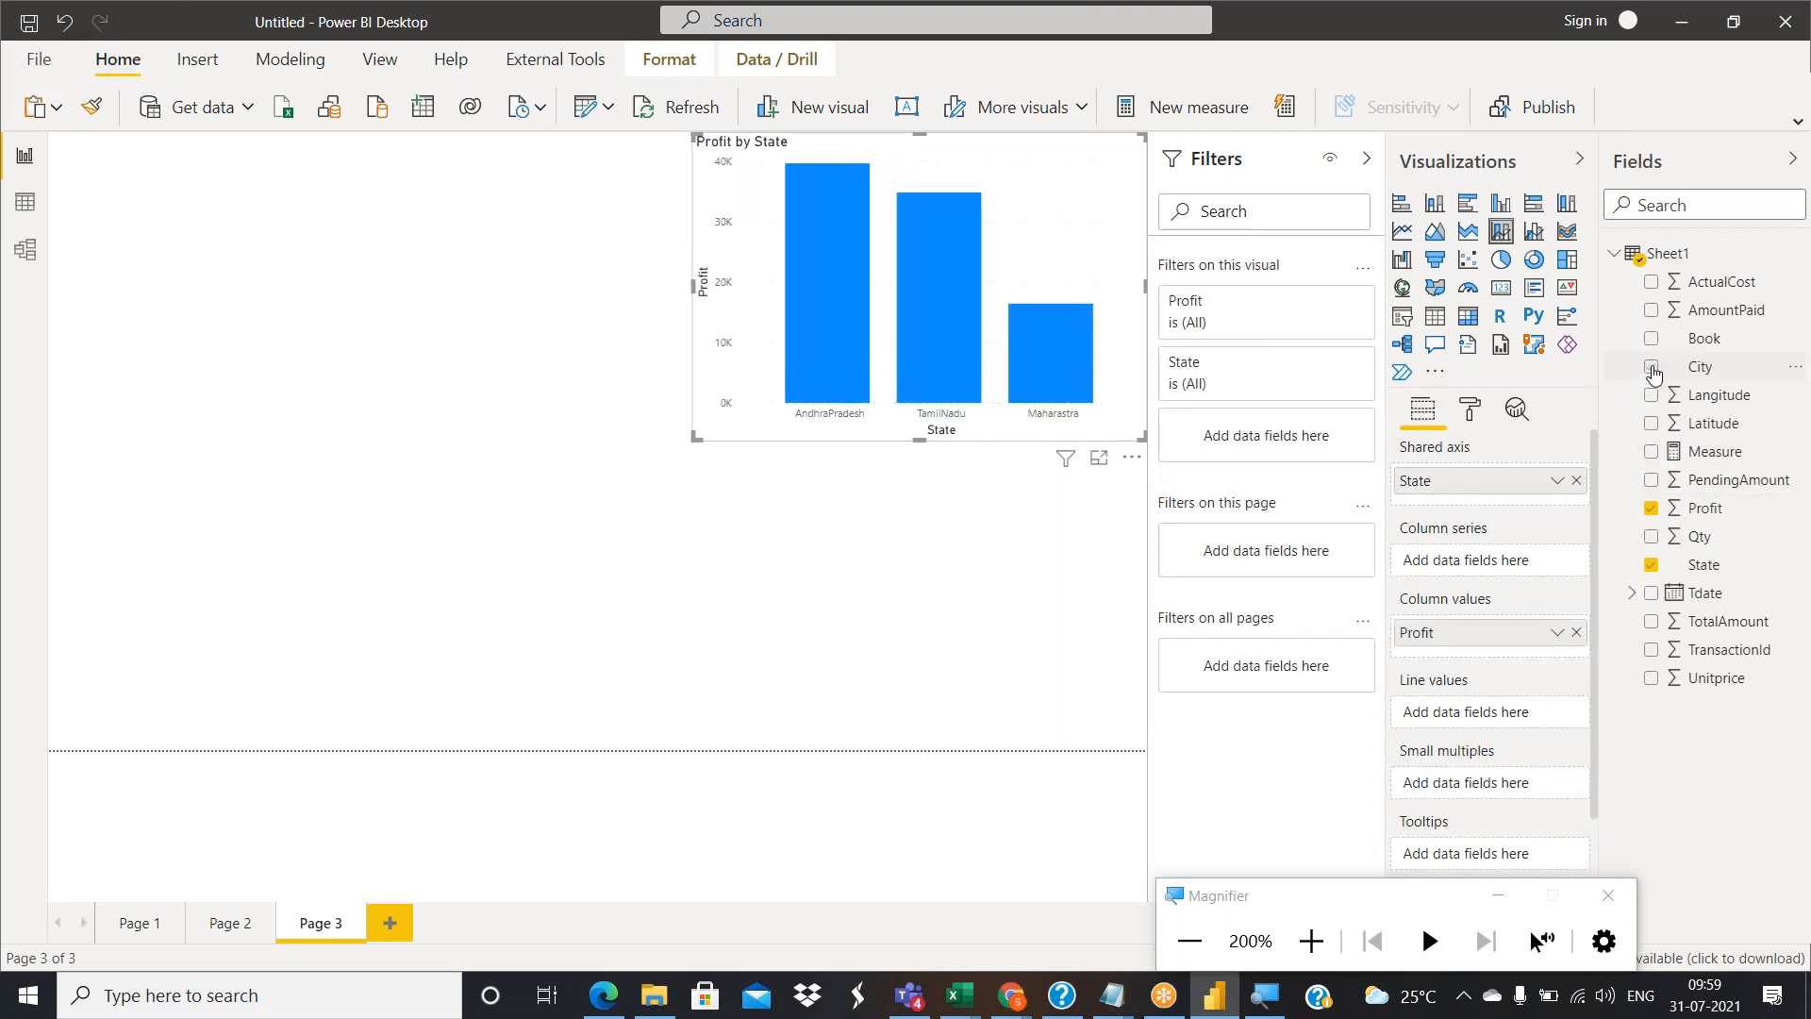
left_click(1651, 366)
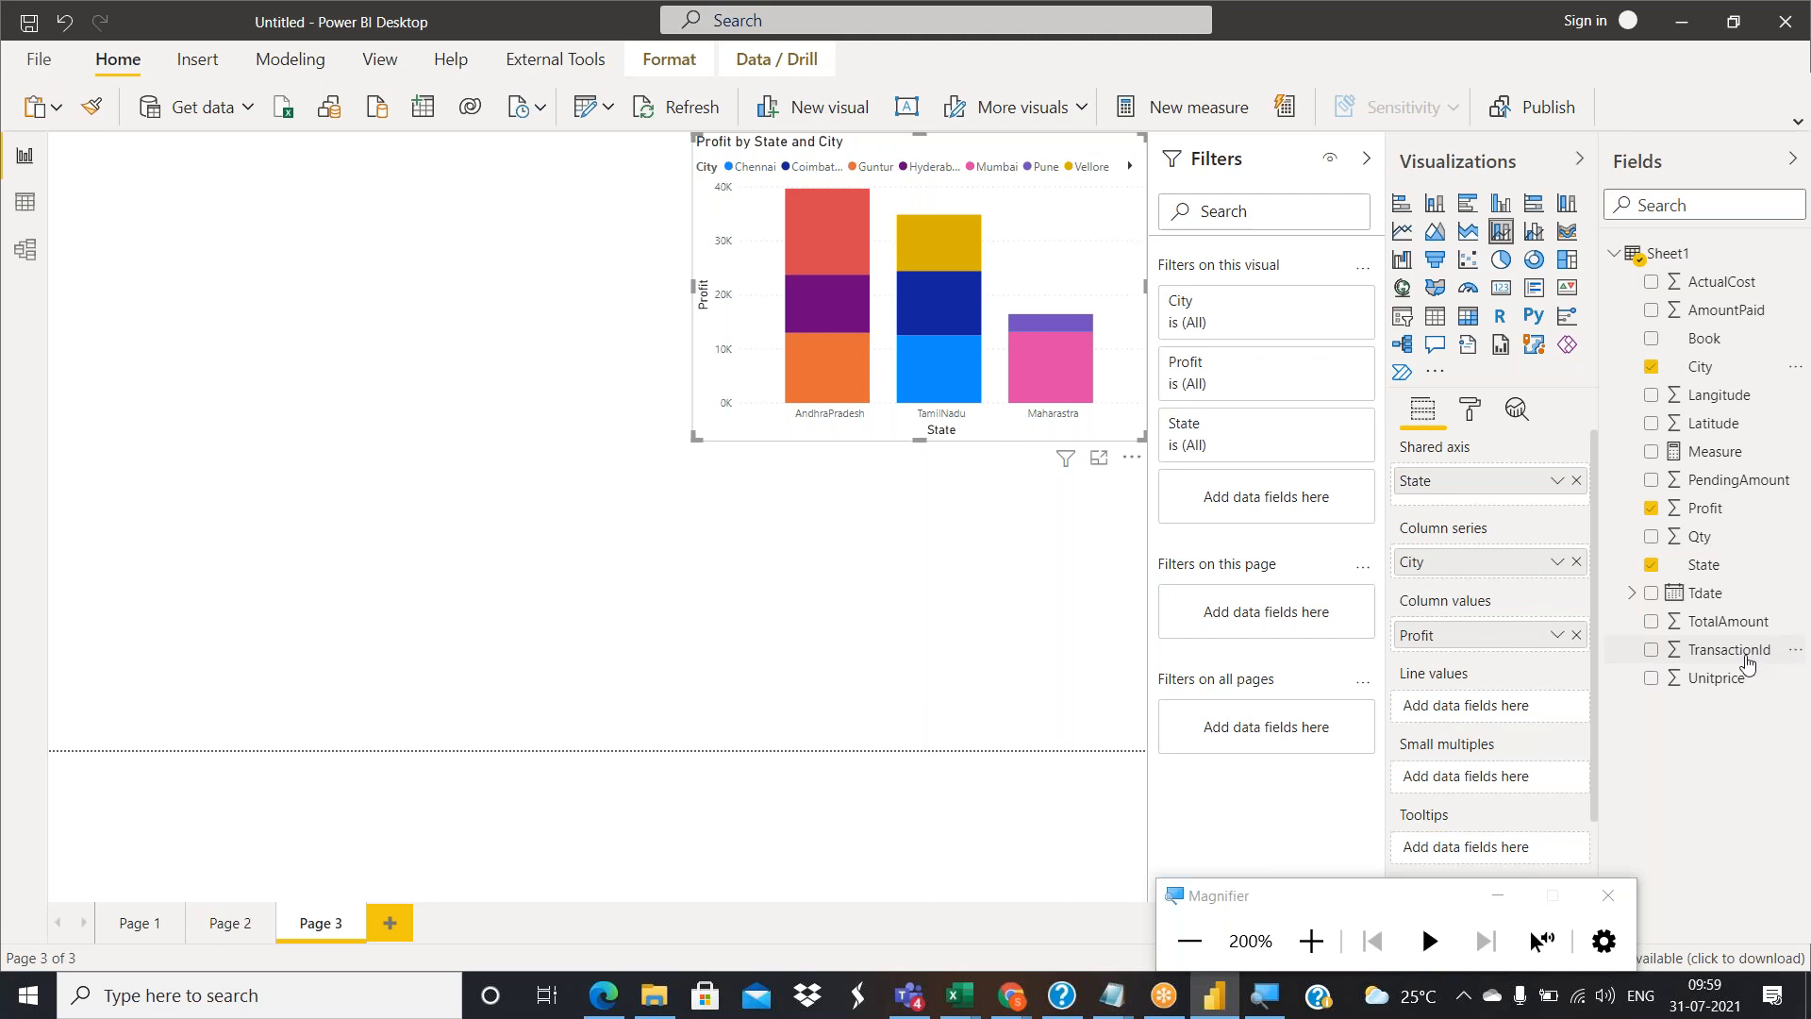
left_click_drag(1742, 652, 1524, 709)
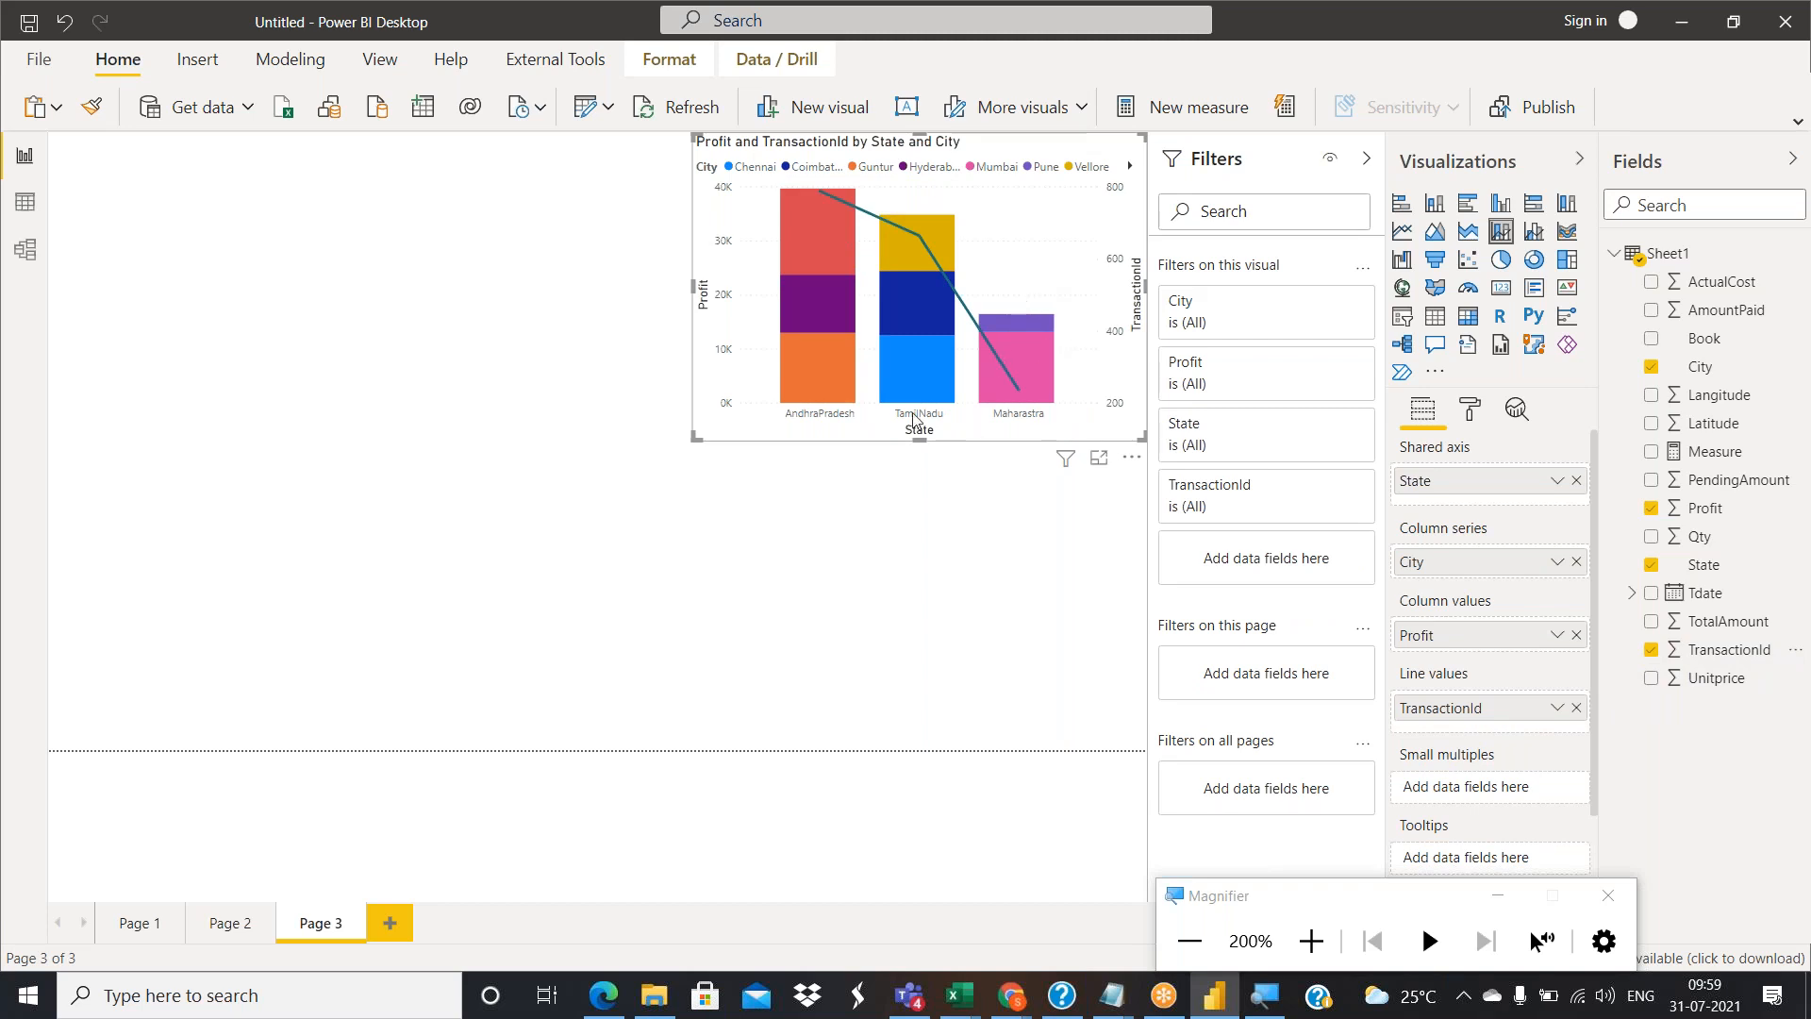
Duplicate the combo chart below the original and convert the copy to a line and clustered column chart.
left_click(910, 515)
key("ctrl+v")
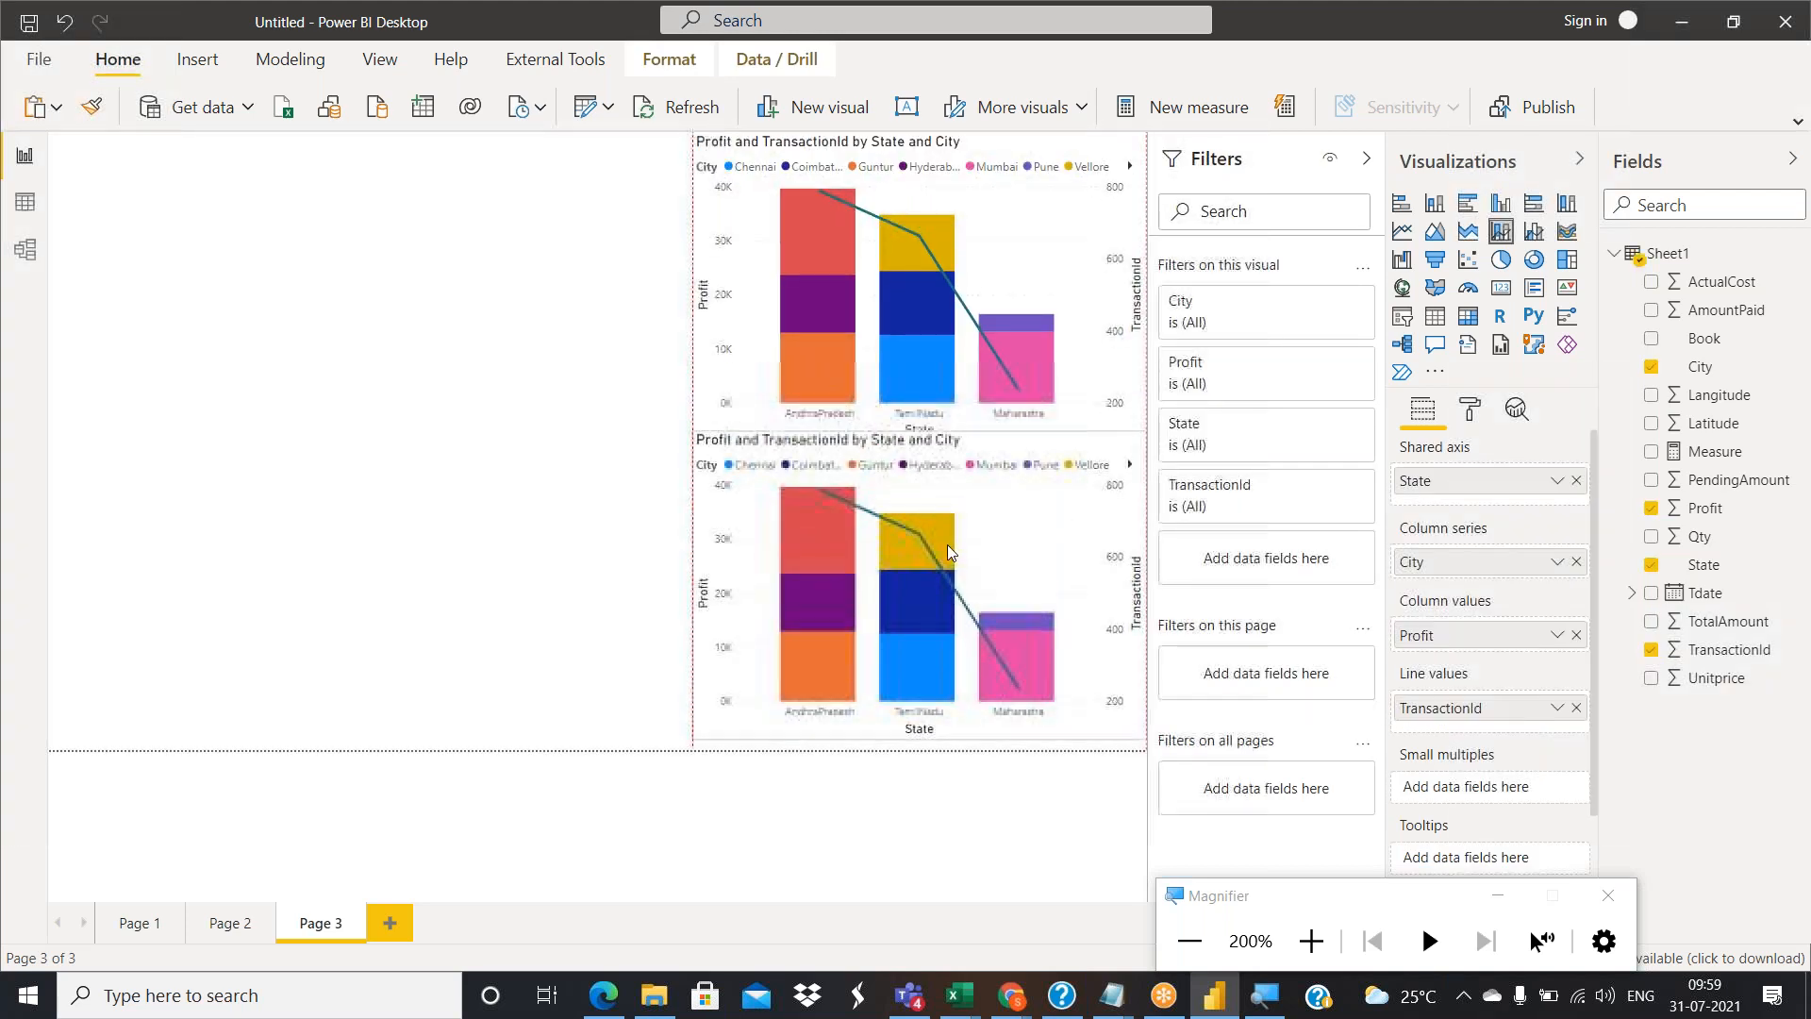
left_click(947, 540)
left_click(943, 594)
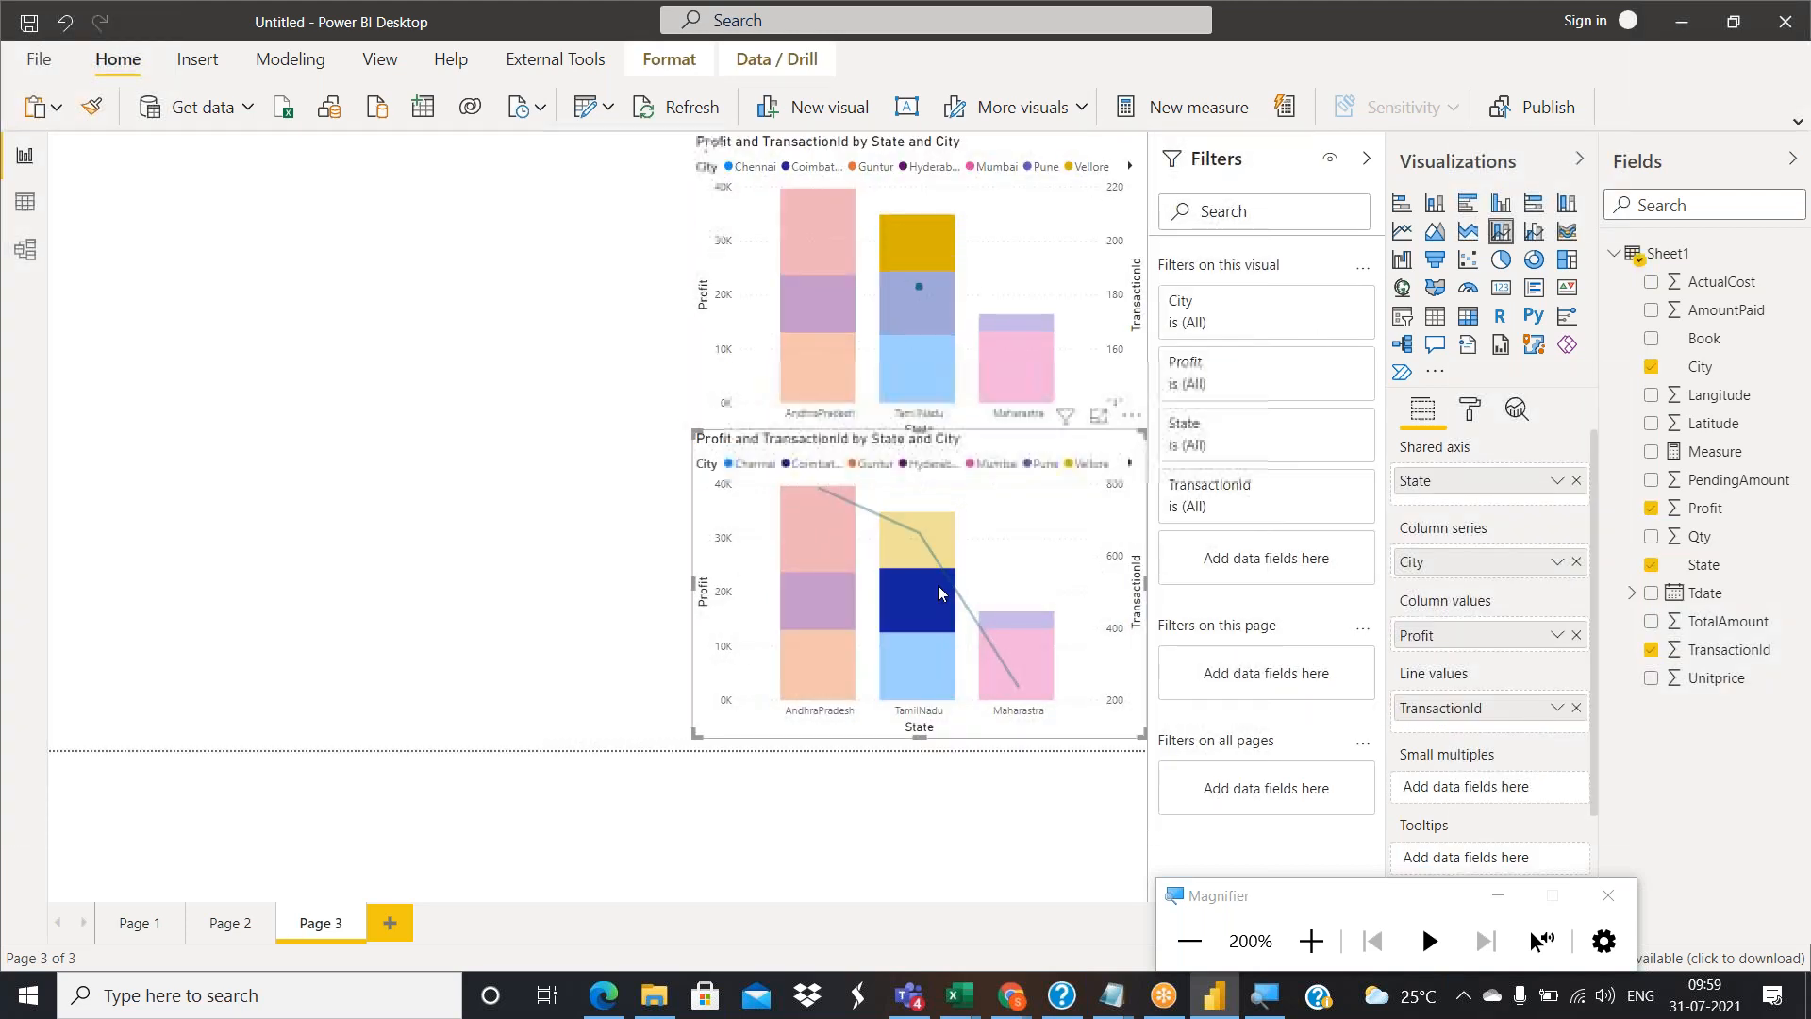
left_click(1532, 232)
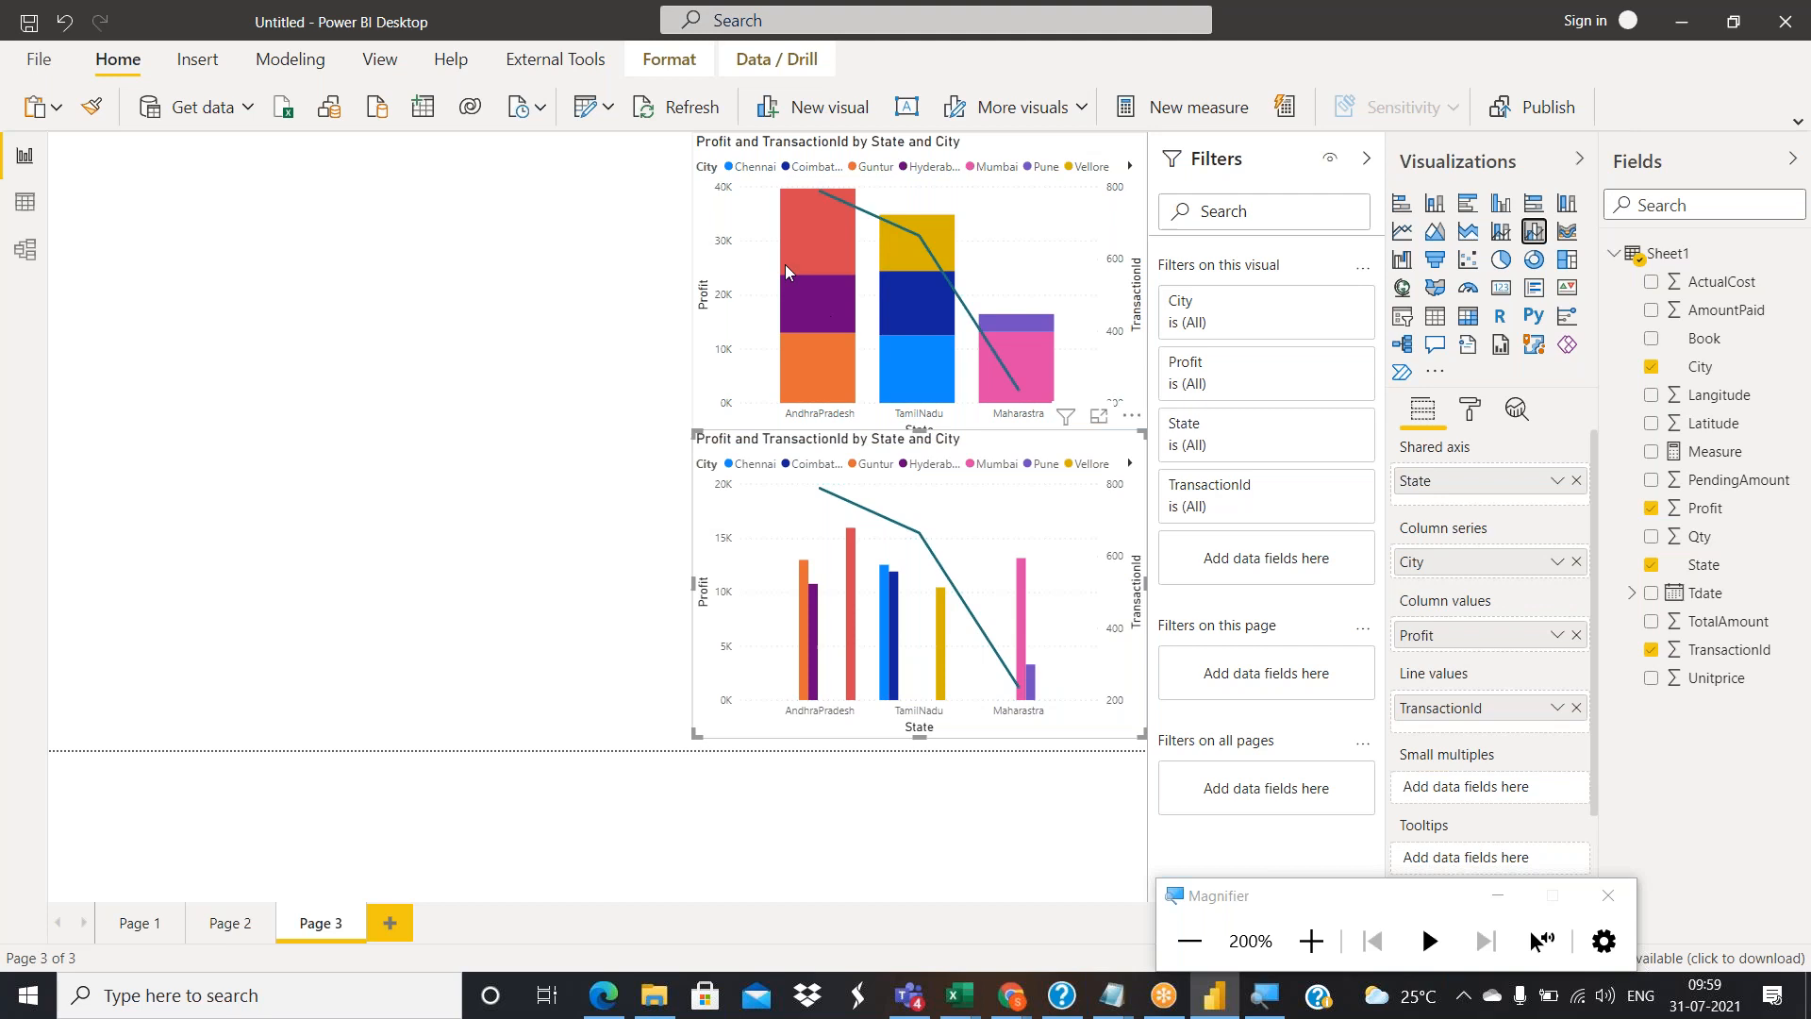
Compare the TransactionId line points for AndhraPradesh, TamilNadu and Maharastra in the stacked and clustered combo charts.
mouse_move(818, 192)
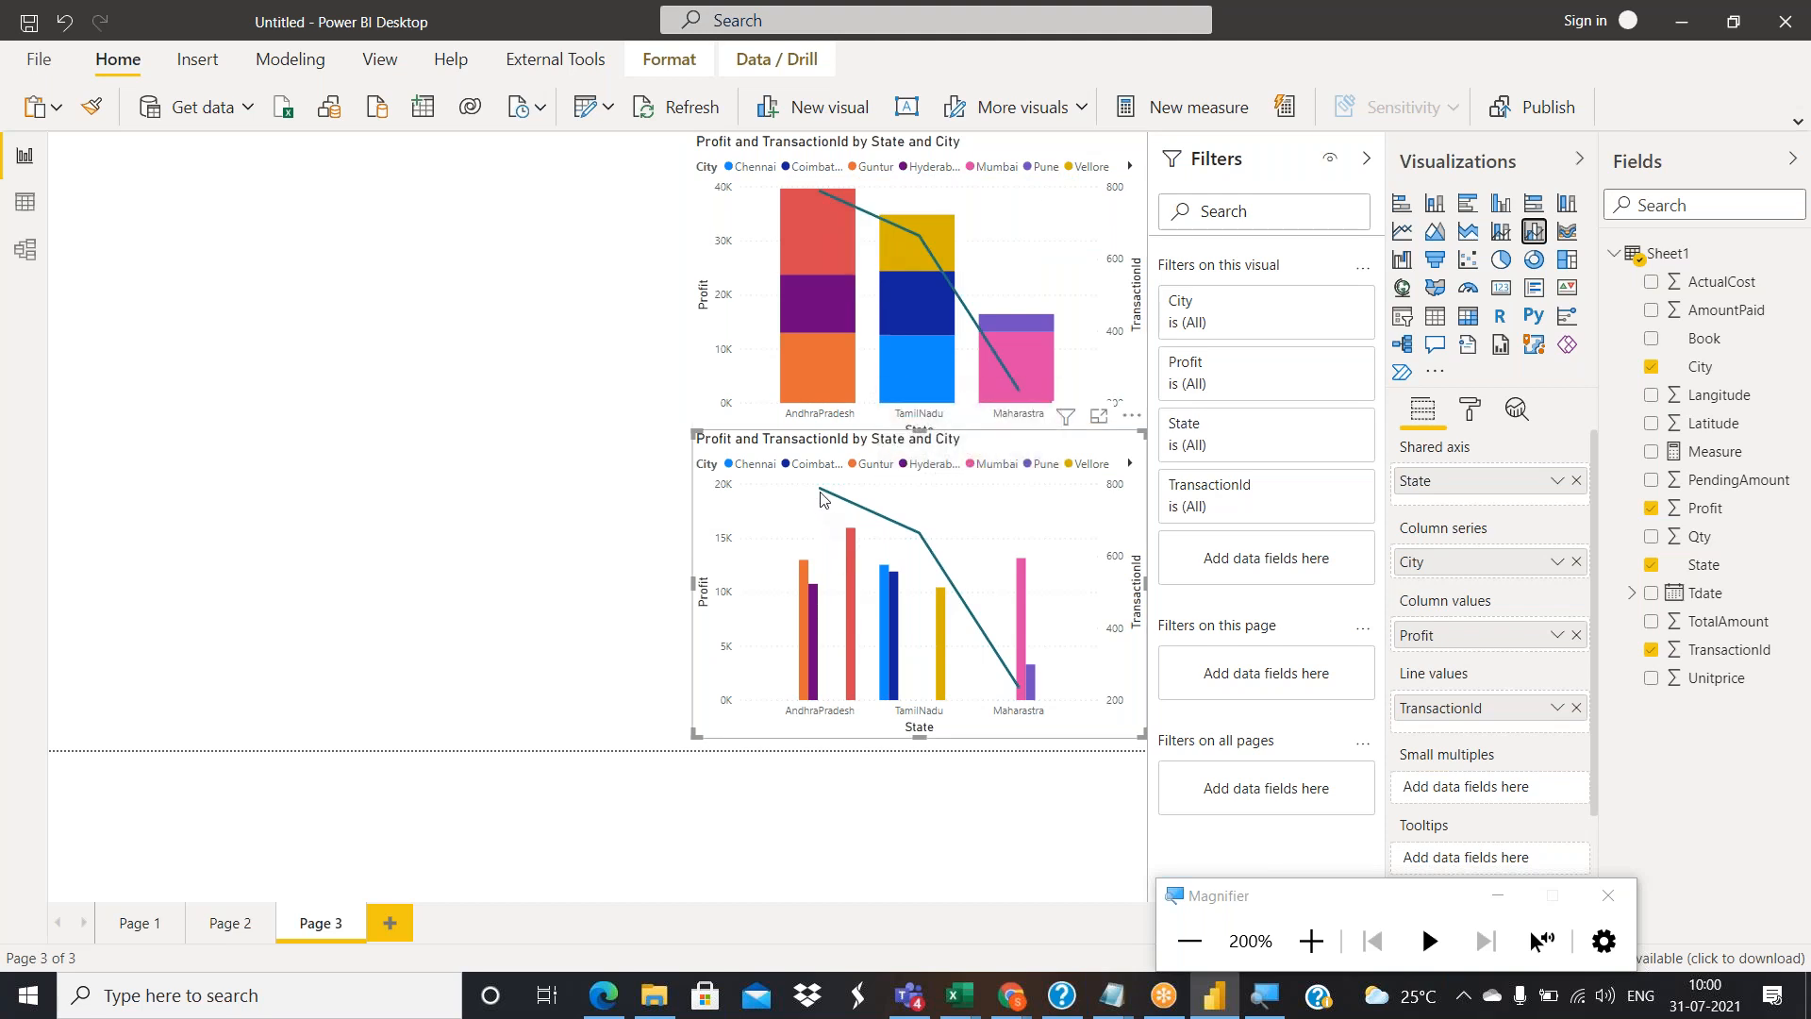
mouse_move(820, 496)
mouse_move(915, 536)
mouse_move(921, 239)
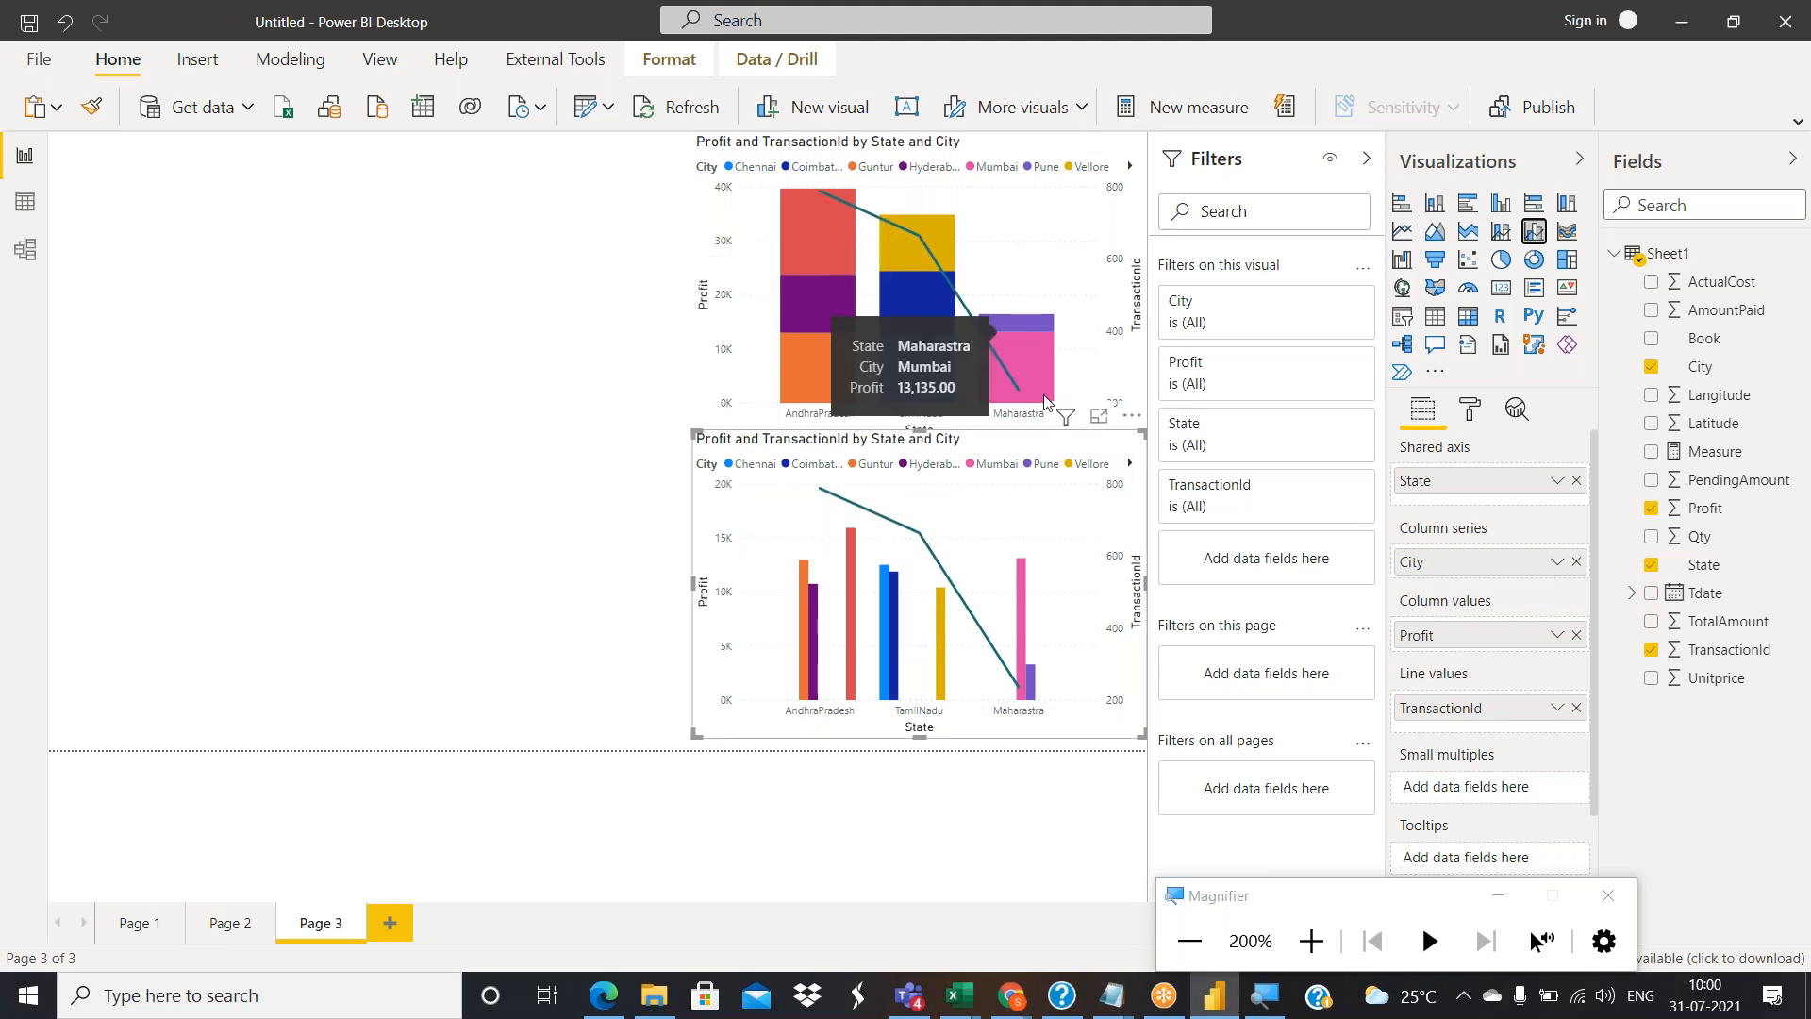
mouse_move(1024, 687)
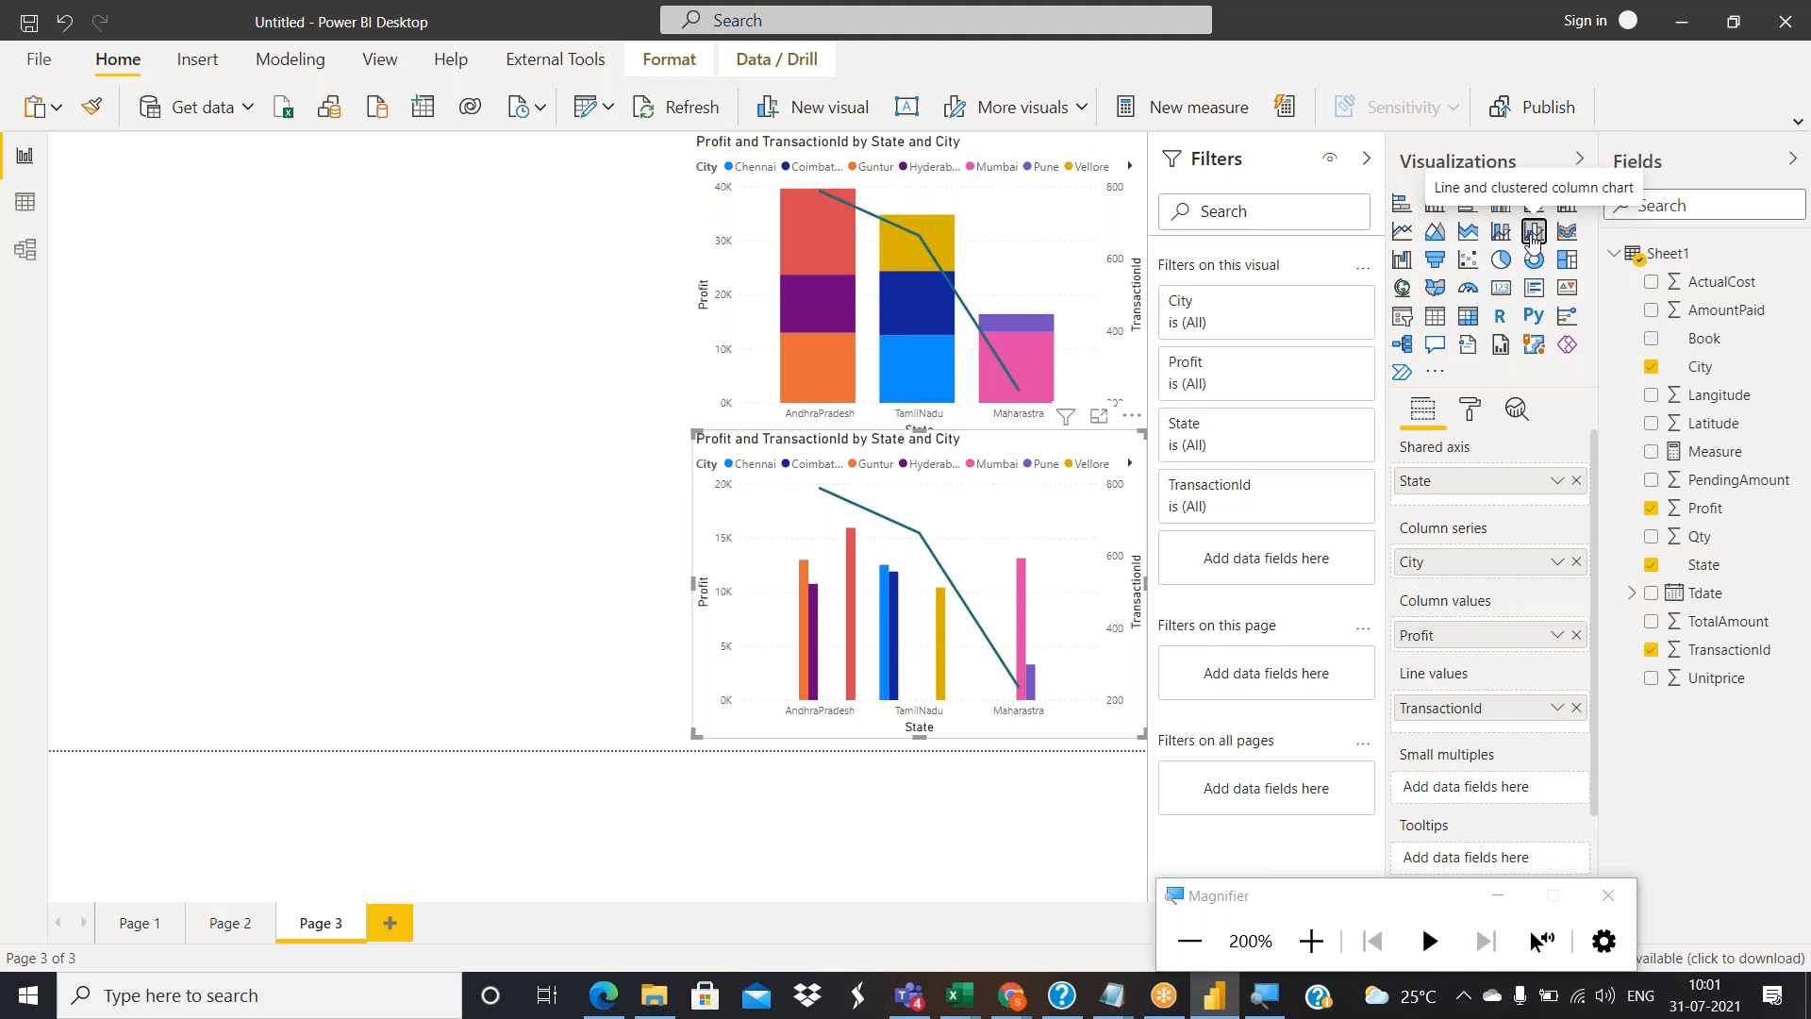
Convert the upper line and stacked column chart to a ribbon chart.
left_click(1037, 215)
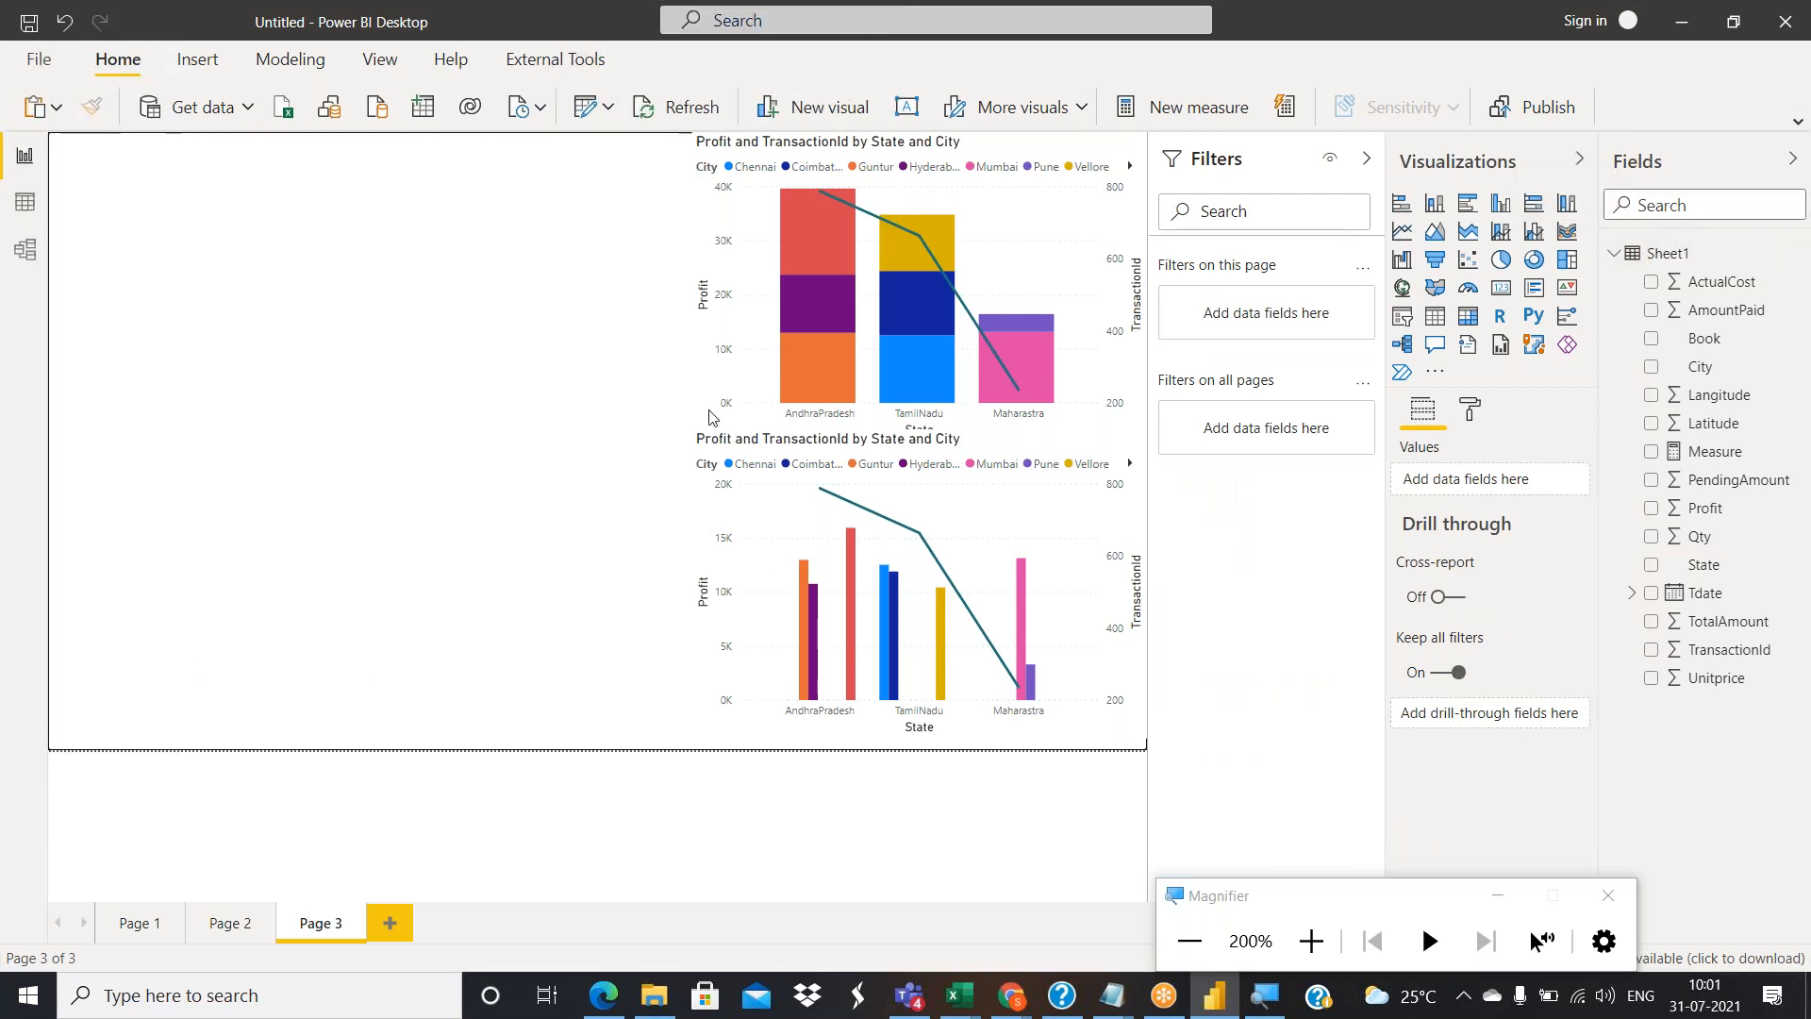
left_click(1038, 238)
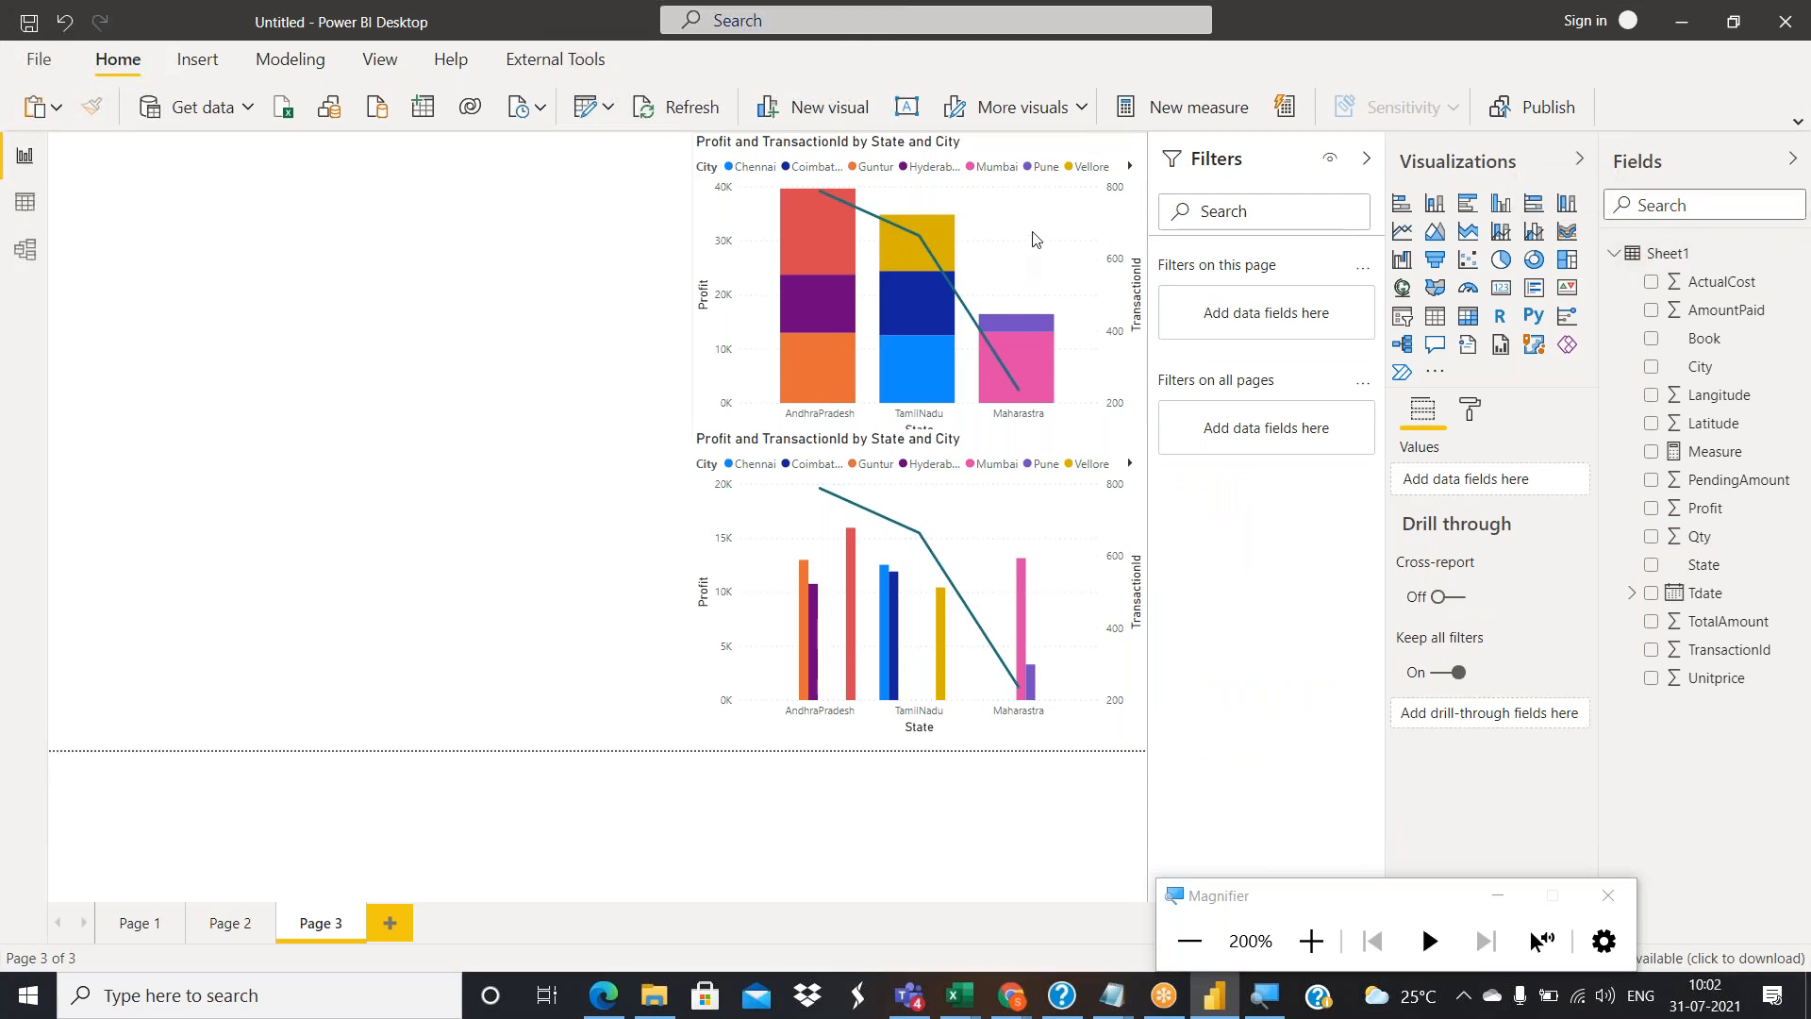
left_click(1567, 231)
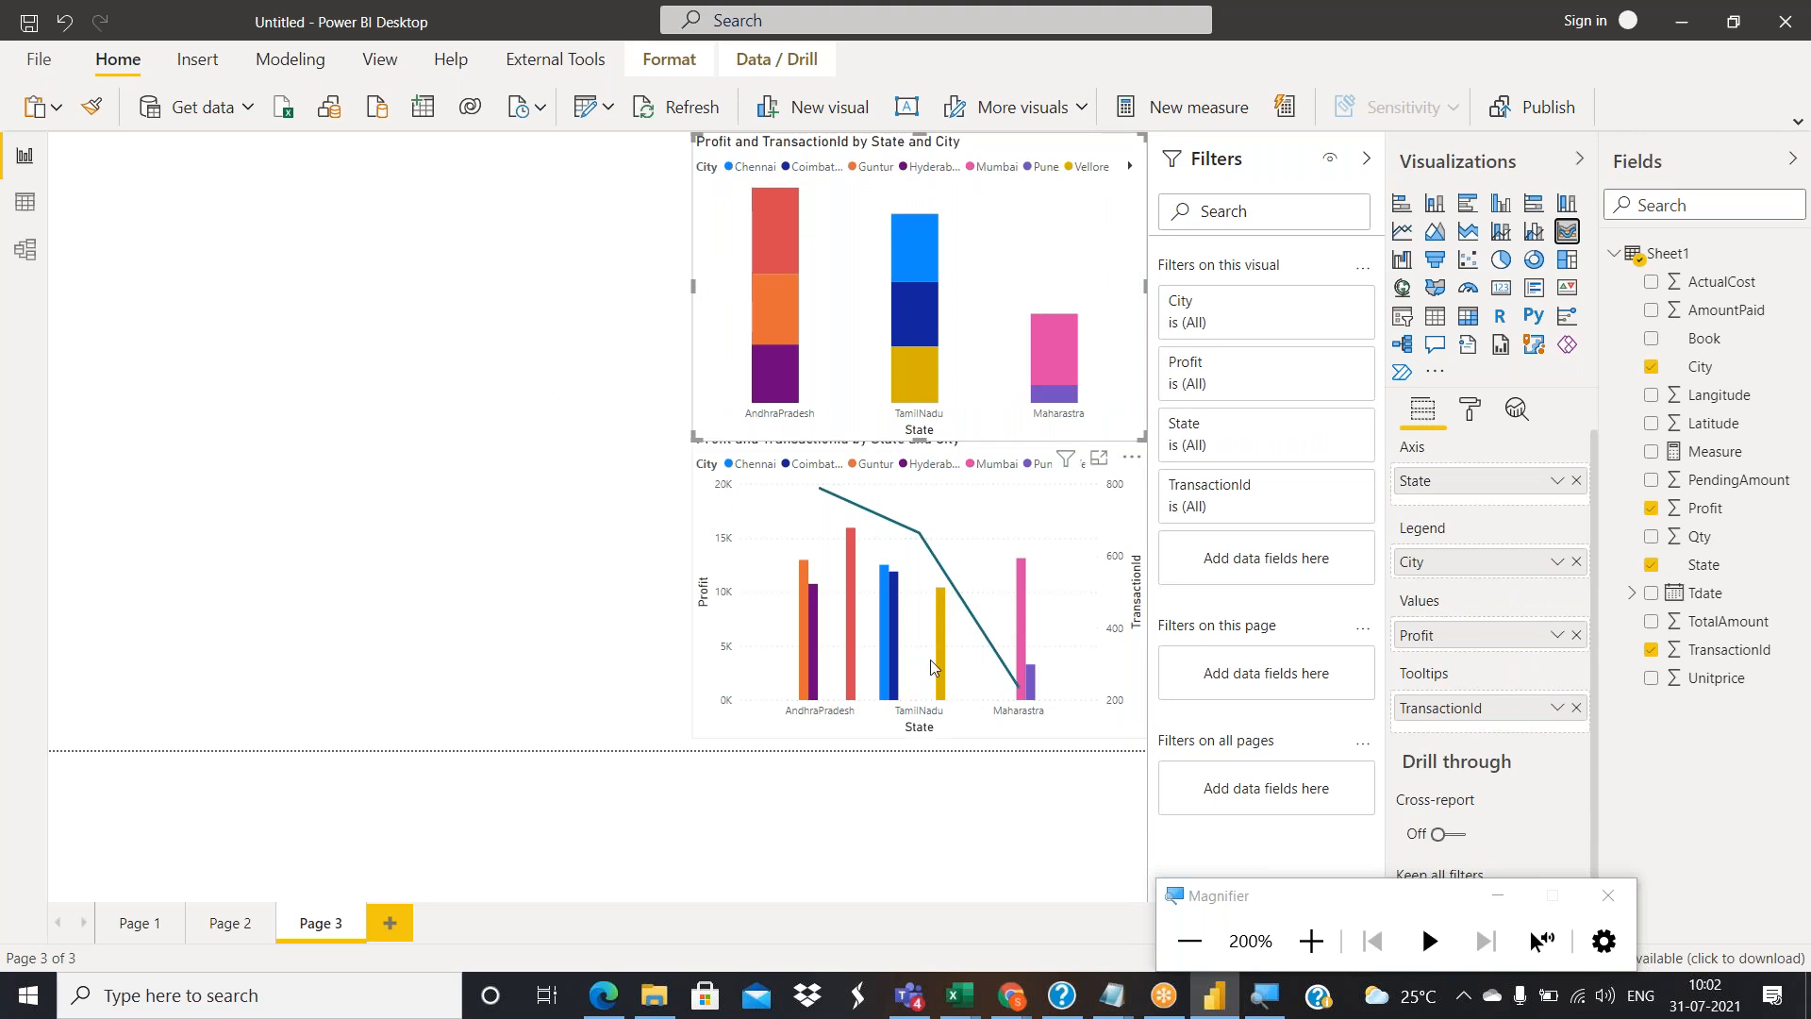
Search the fields for "measure" and open the Measure formula for review.
left_click(1734, 204)
type("measure")
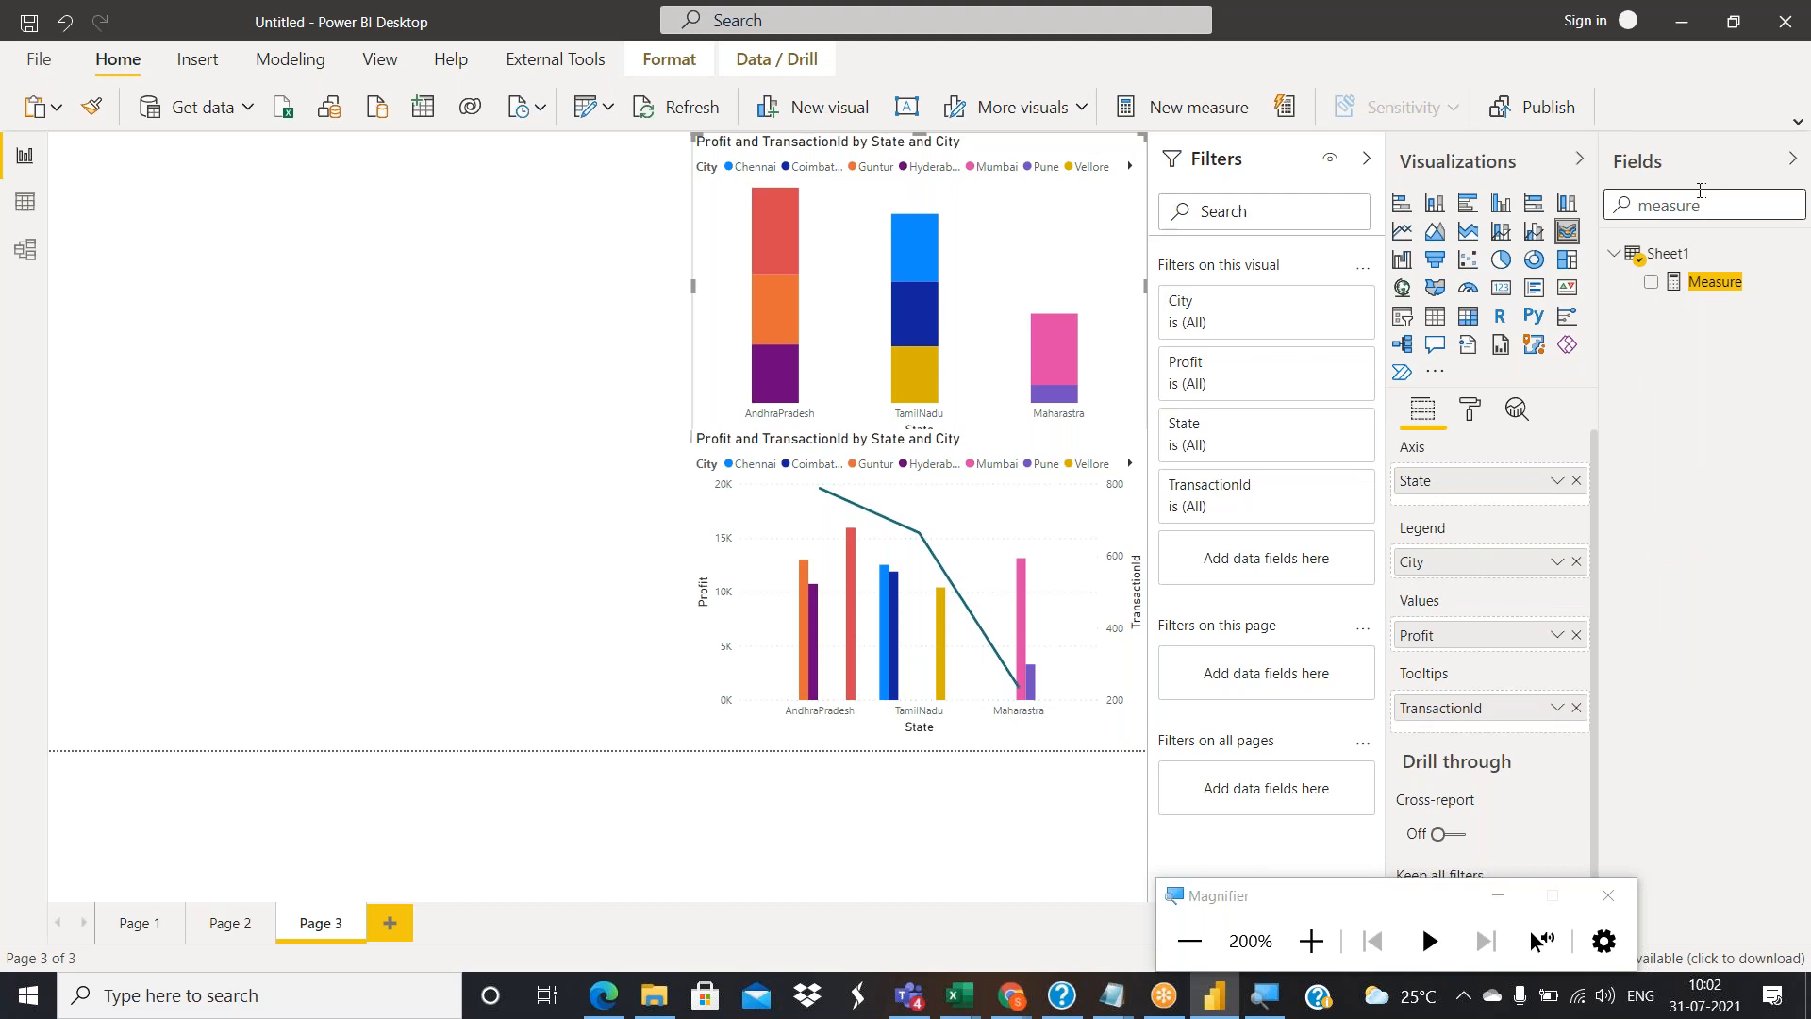
left_click(1696, 285)
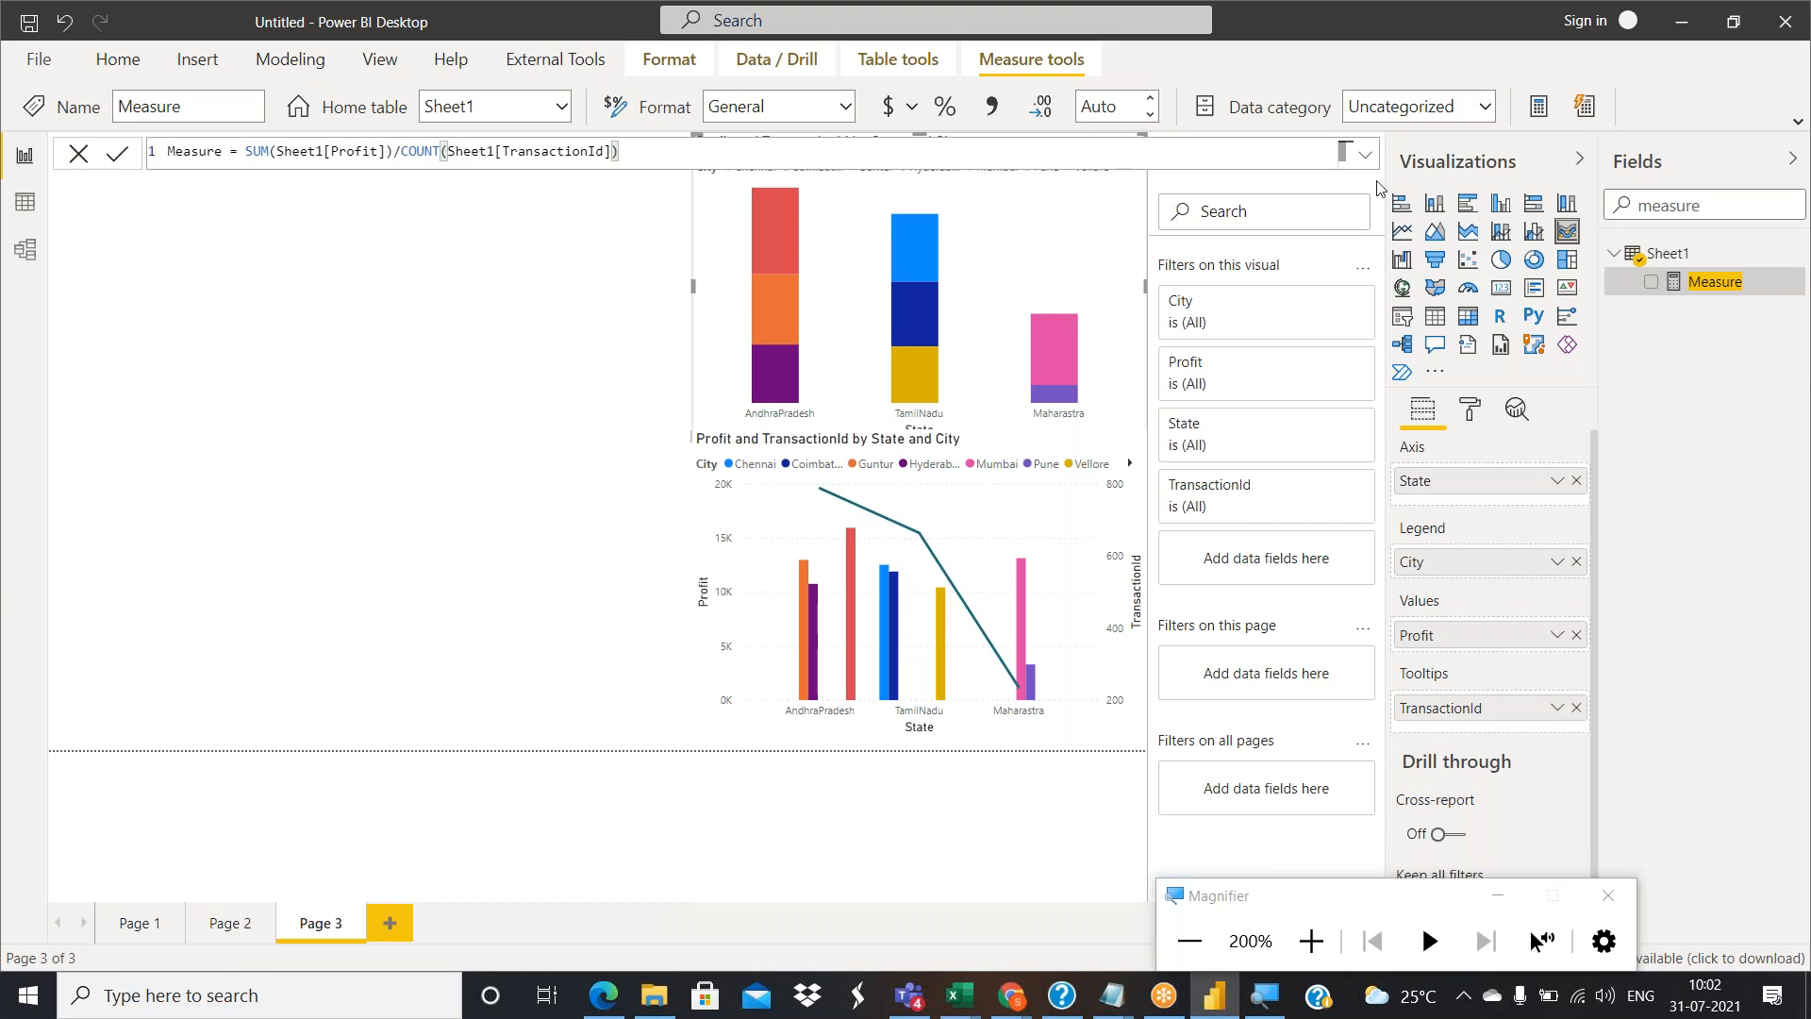
Add another report page with an empty ribbon chart and clear the field search.
left_click(393, 923)
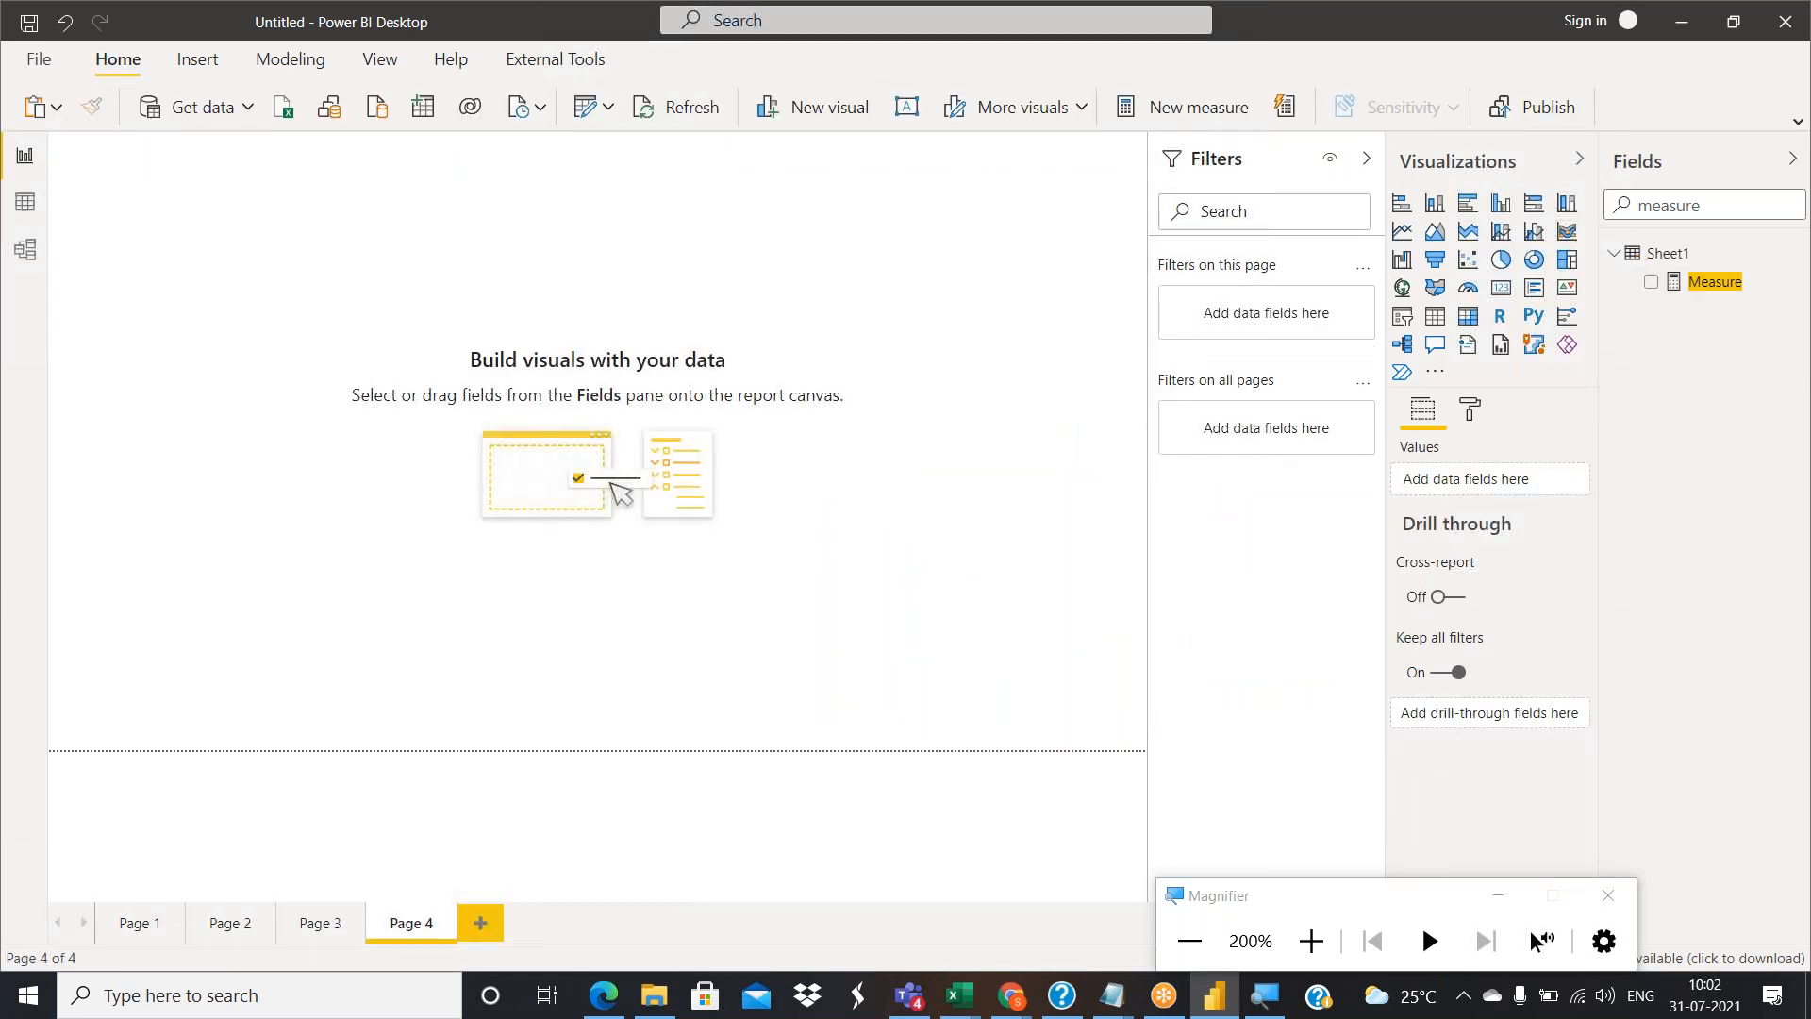
left_click(1566, 230)
left_click(1632, 200)
key("ctrl+a")
key("BackSpace")
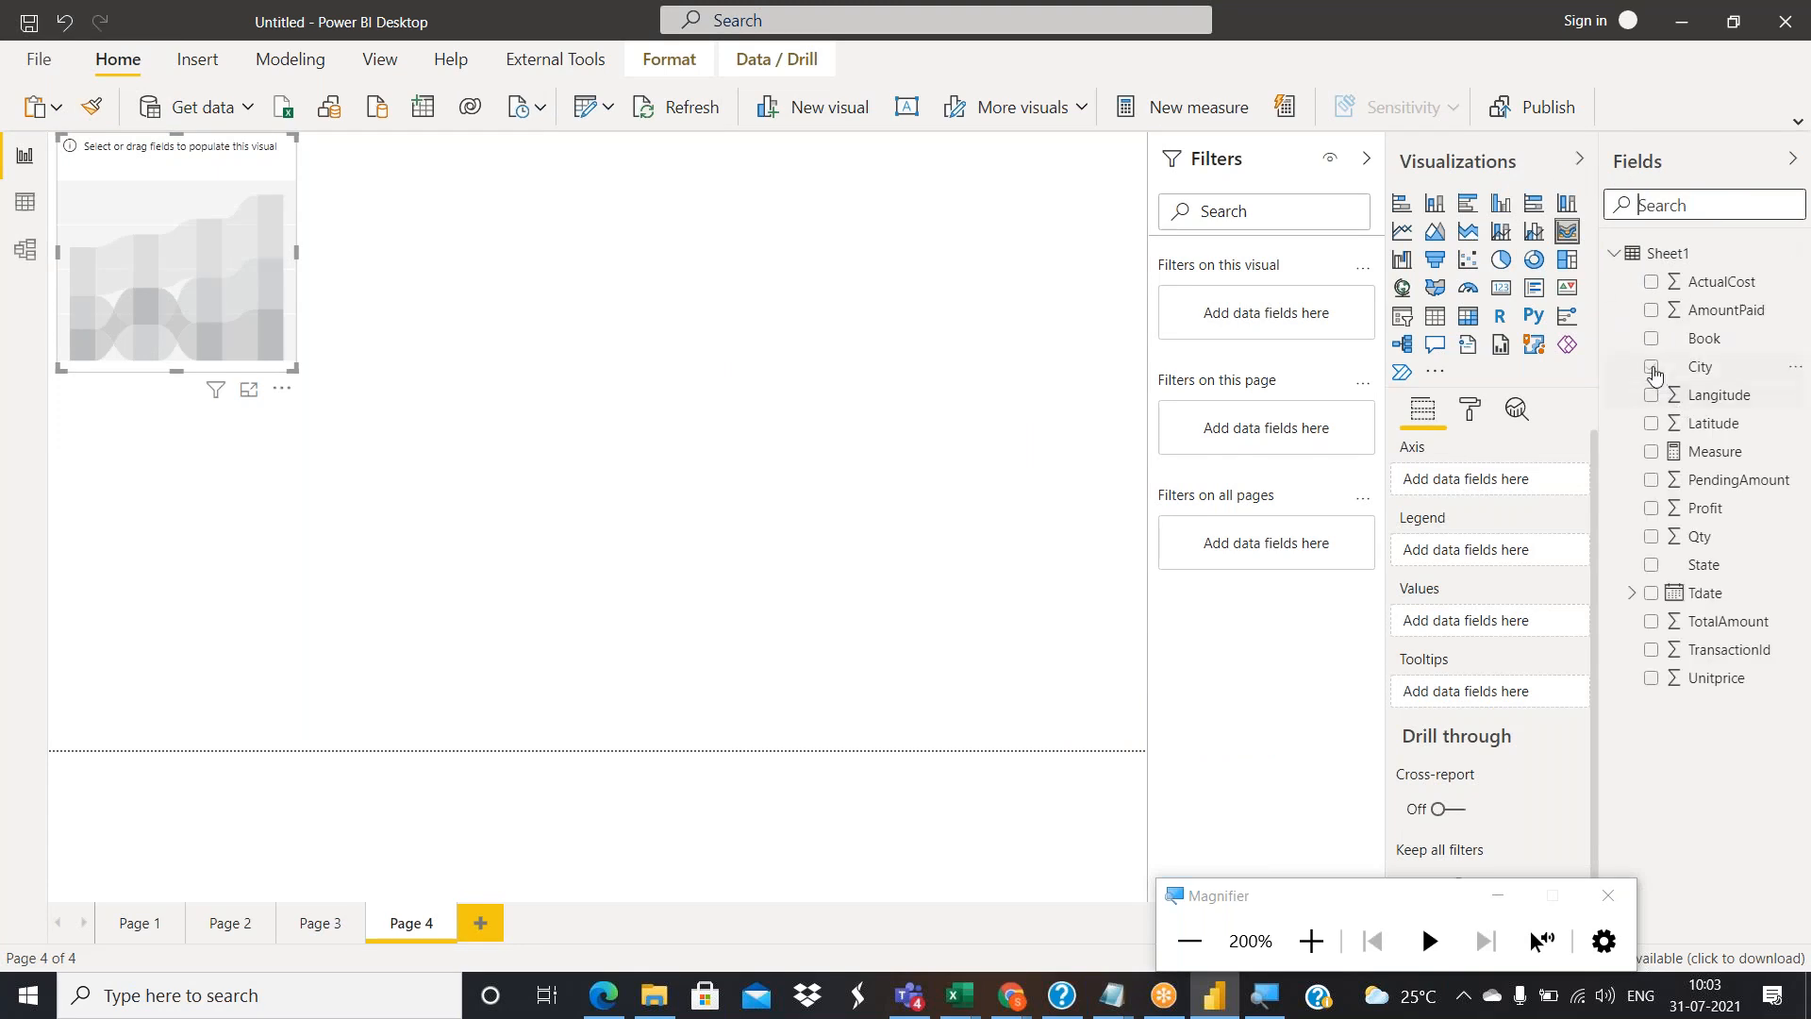
Populate the ribbon chart with State as axis, City as legend and AmountPaid as values.
left_click(1651, 565)
left_click(1651, 367)
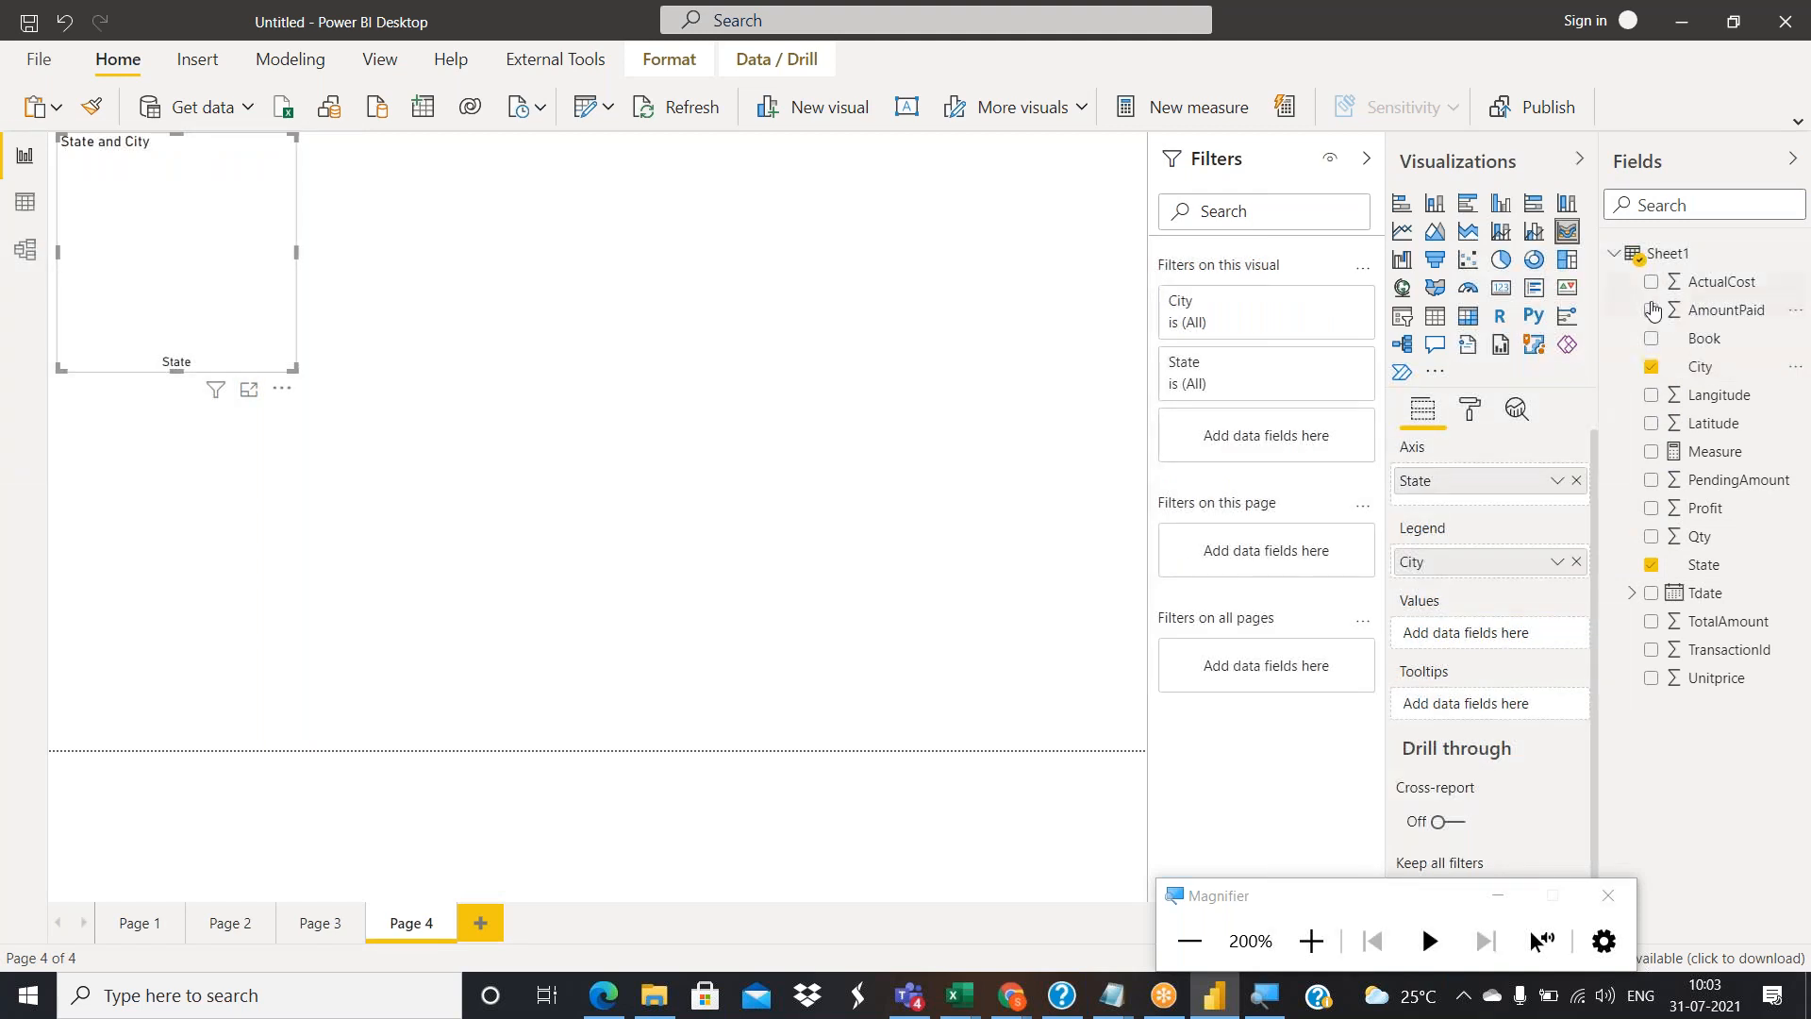
left_click(1650, 310)
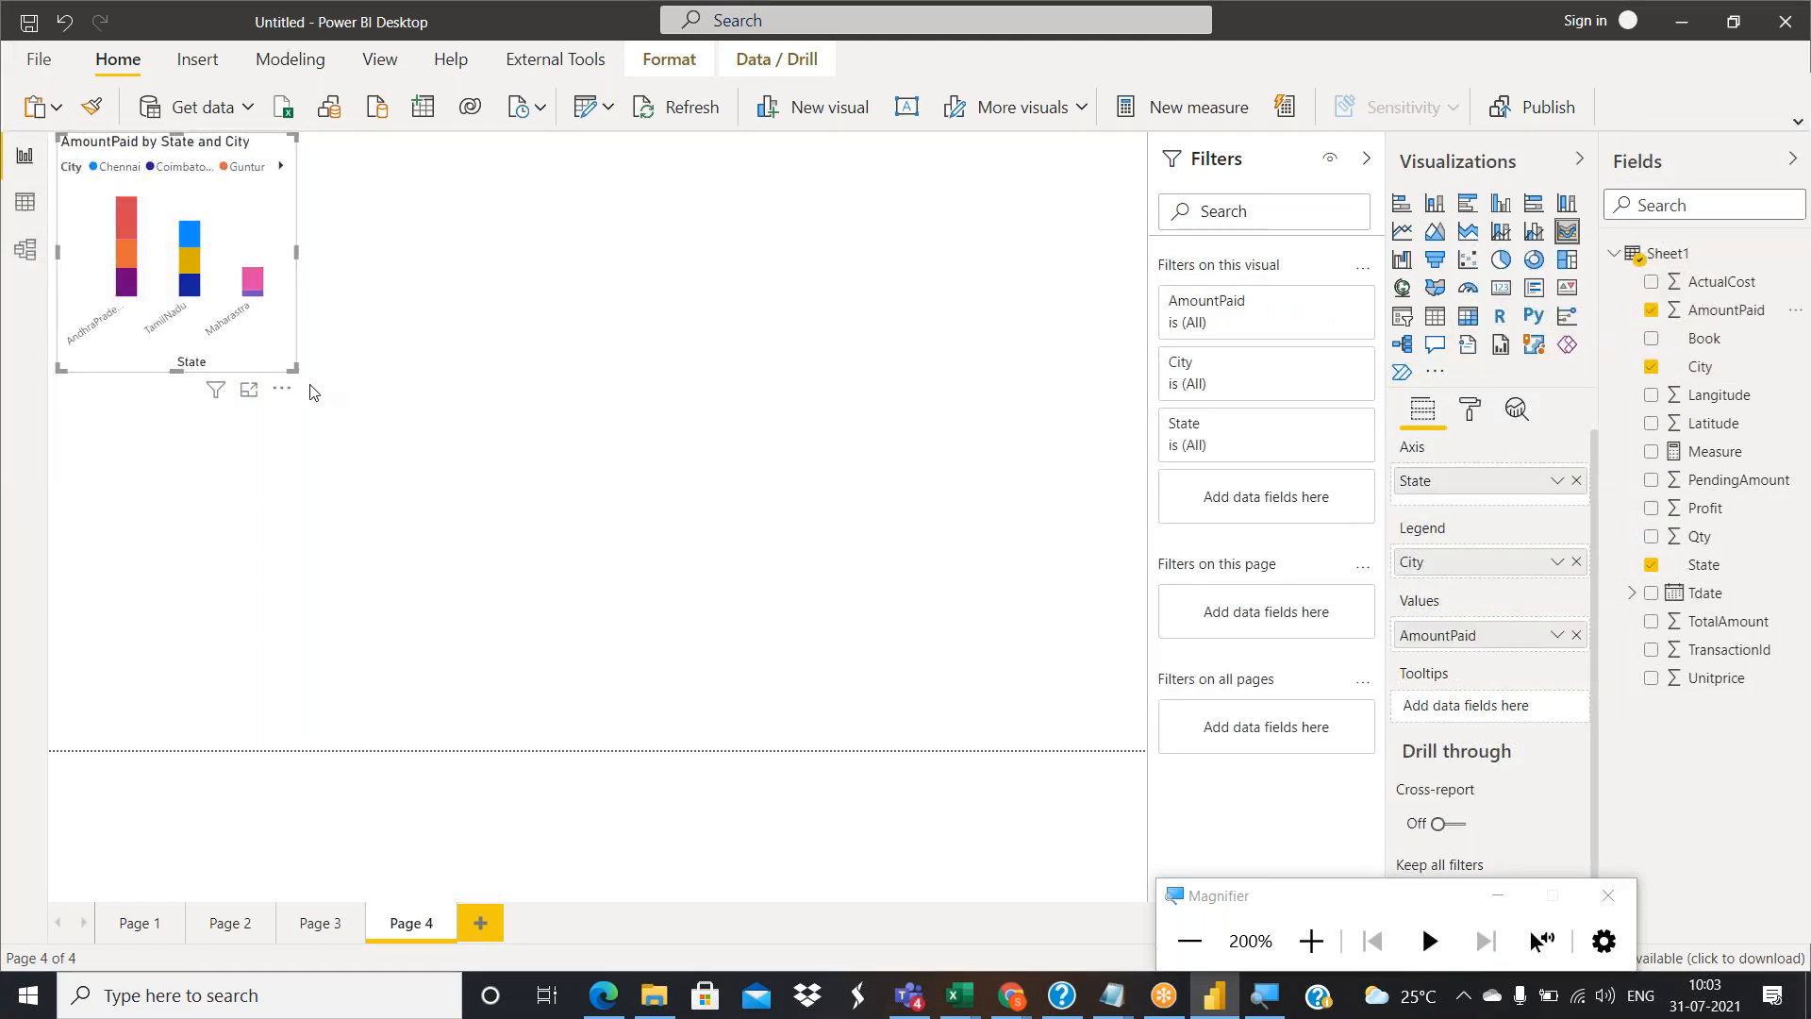
Enlarge the ribbon chart in the canvas's upper right corner and inspect AndhraPradesh's Hyderabad and Guntur segments.
left_click_drag(294, 368, 469, 473)
left_click_drag(400, 315, 1079, 316)
left_click_drag(740, 471, 693, 517)
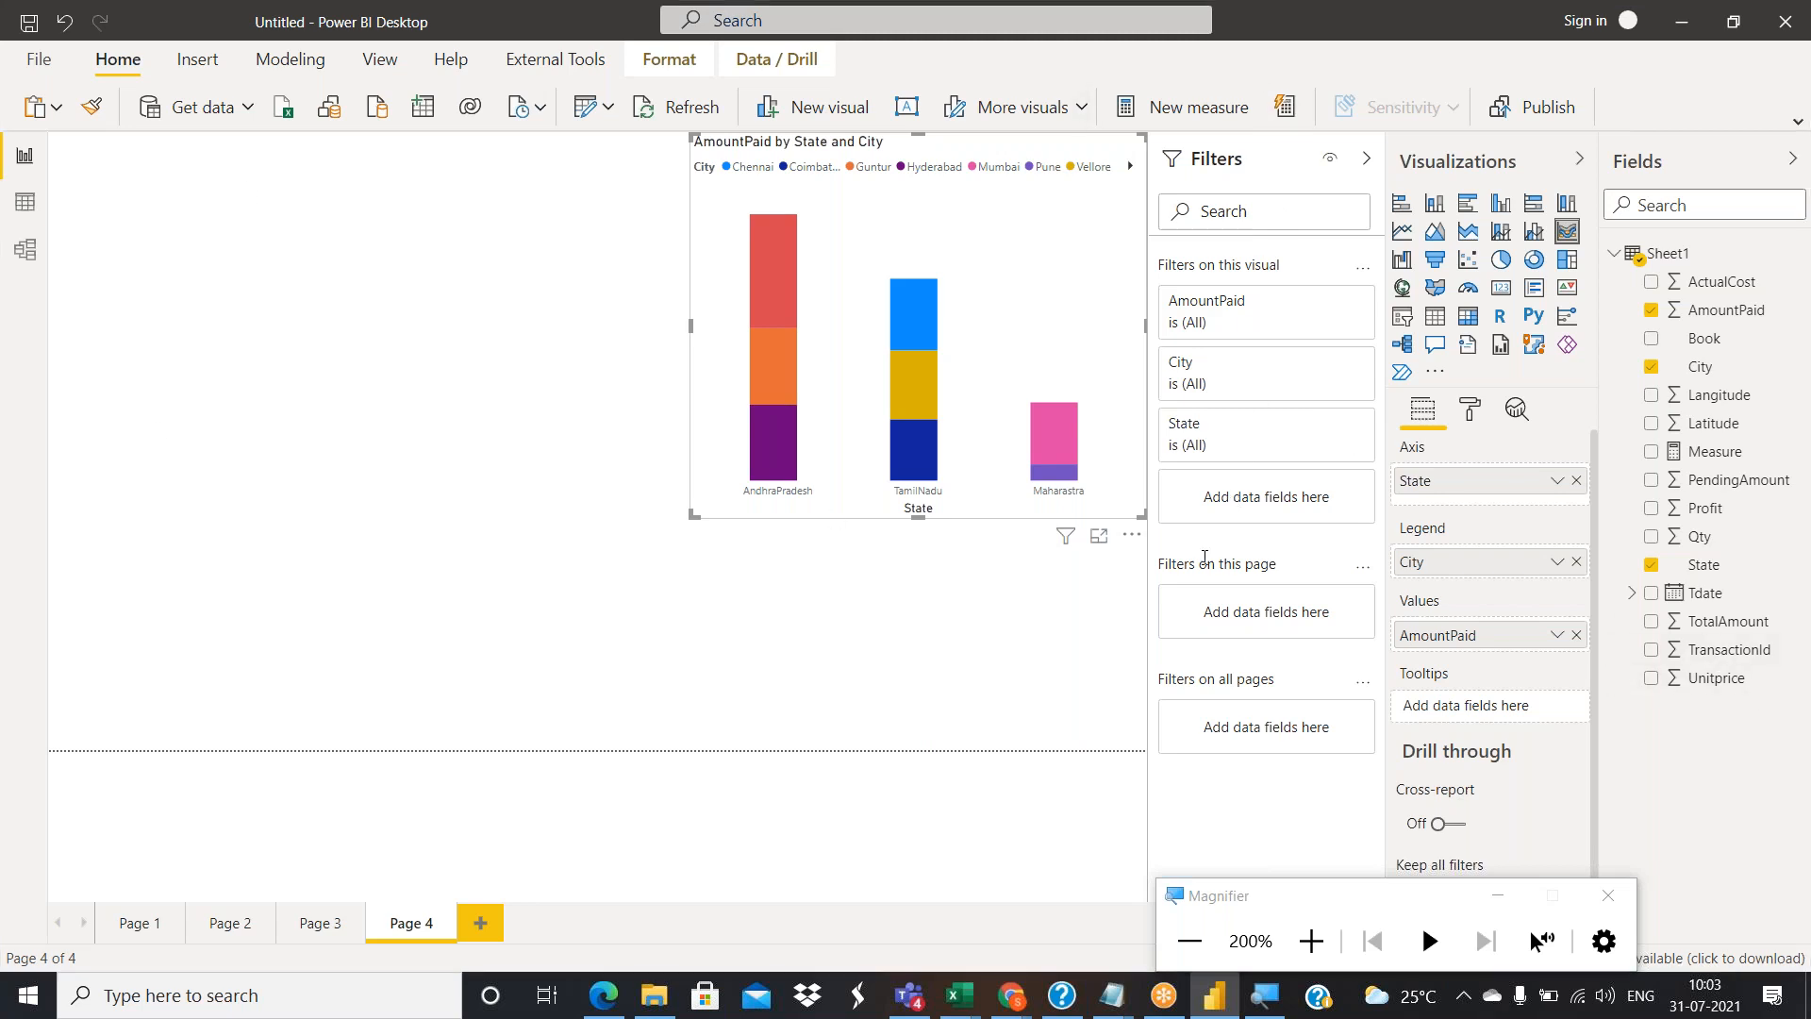
left_click_drag(692, 518, 569, 530)
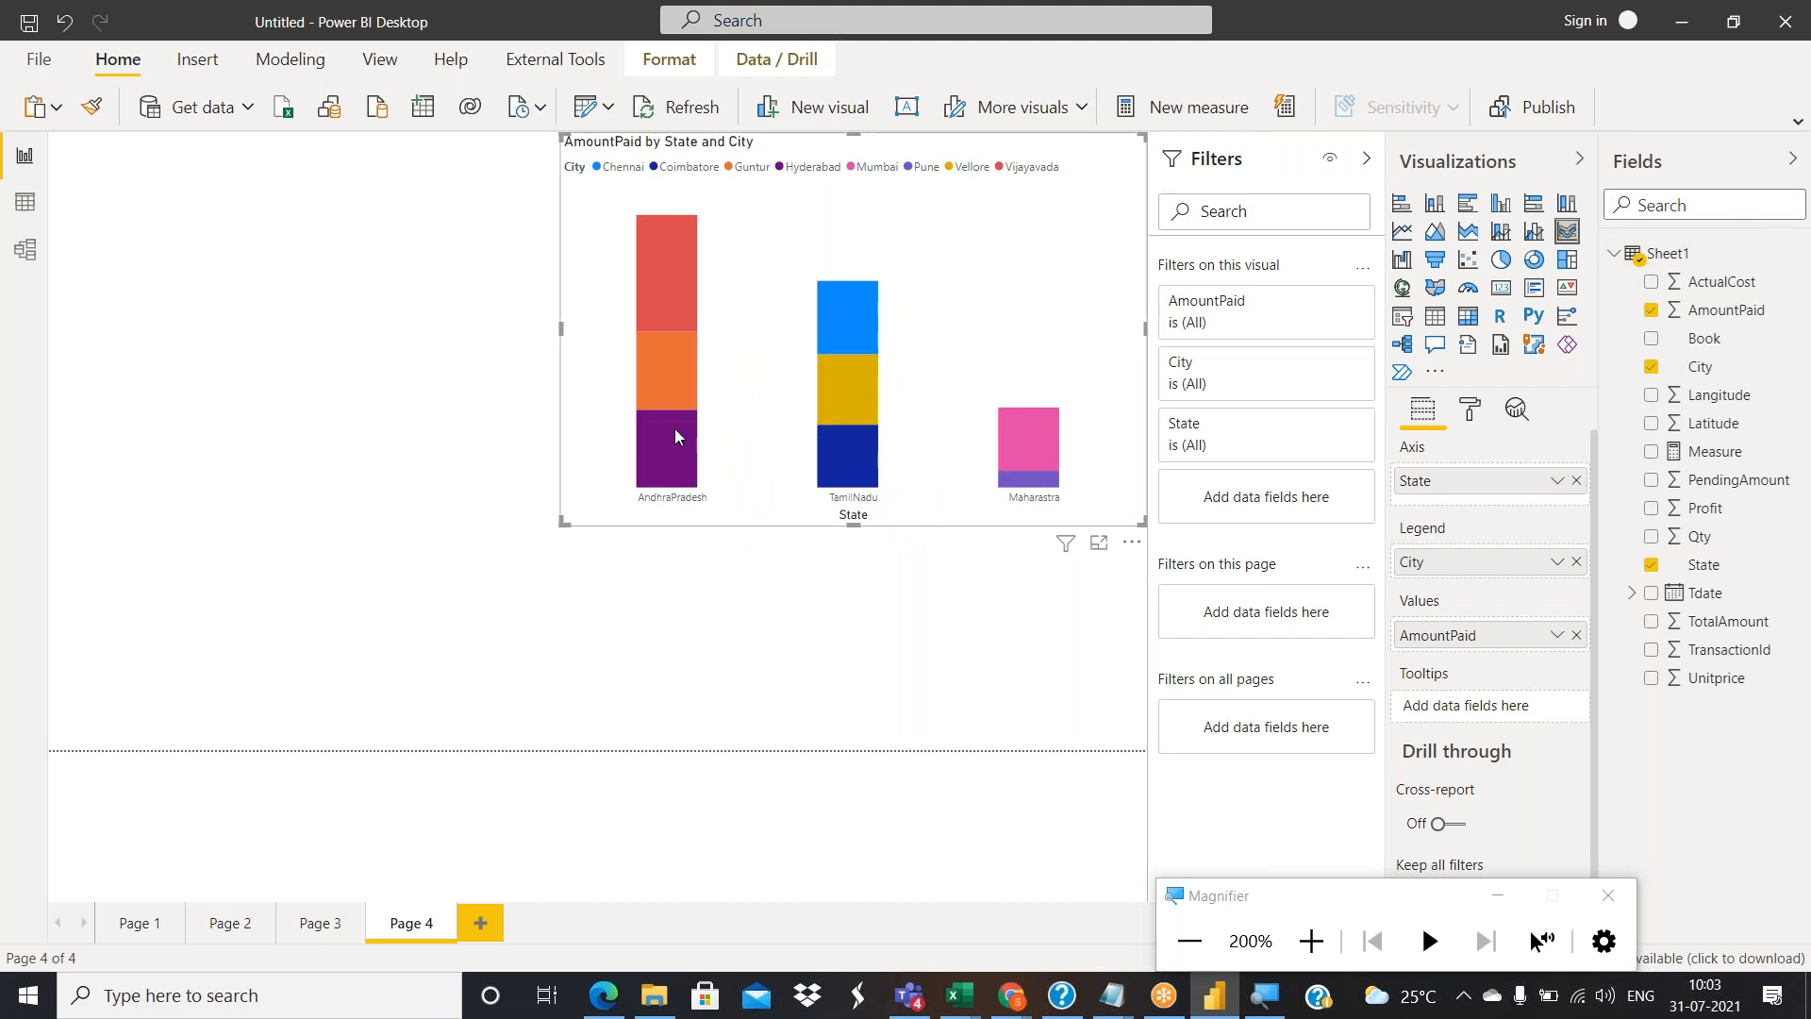
mouse_move(661, 439)
mouse_move(679, 368)
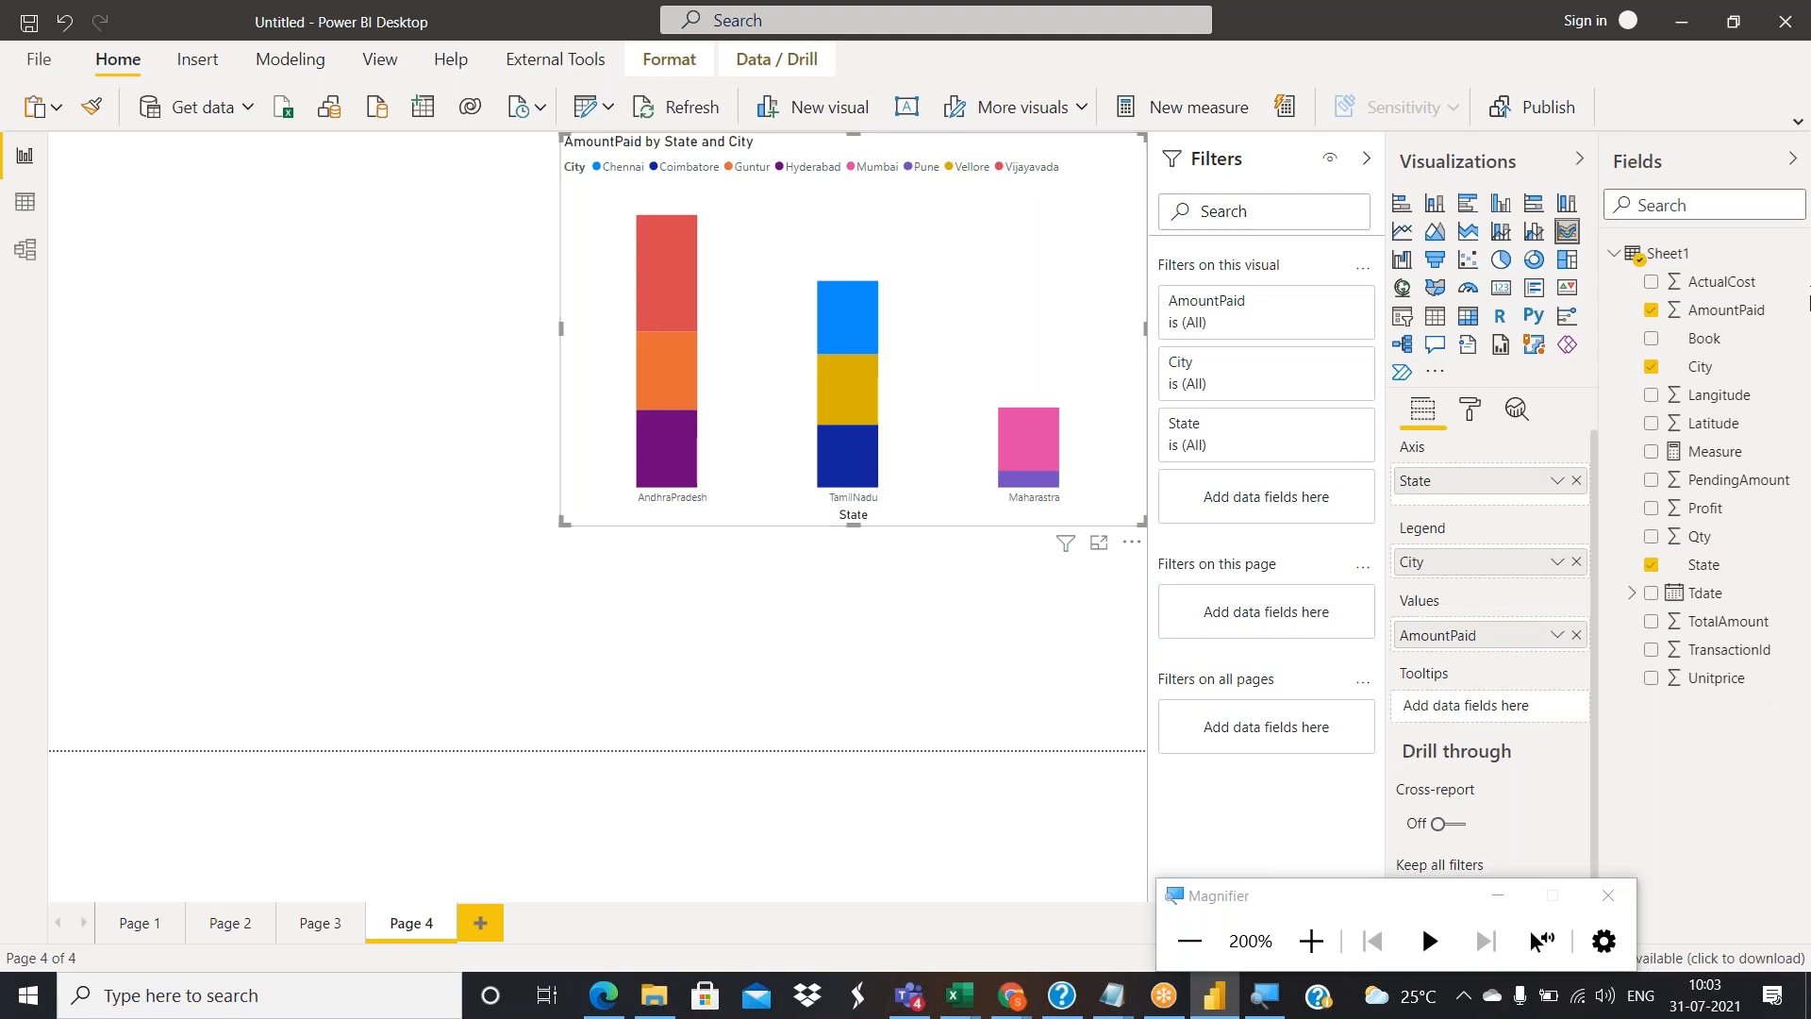
Replace City with Book as the legend of the ribbon chart.
left_click(1576, 562)
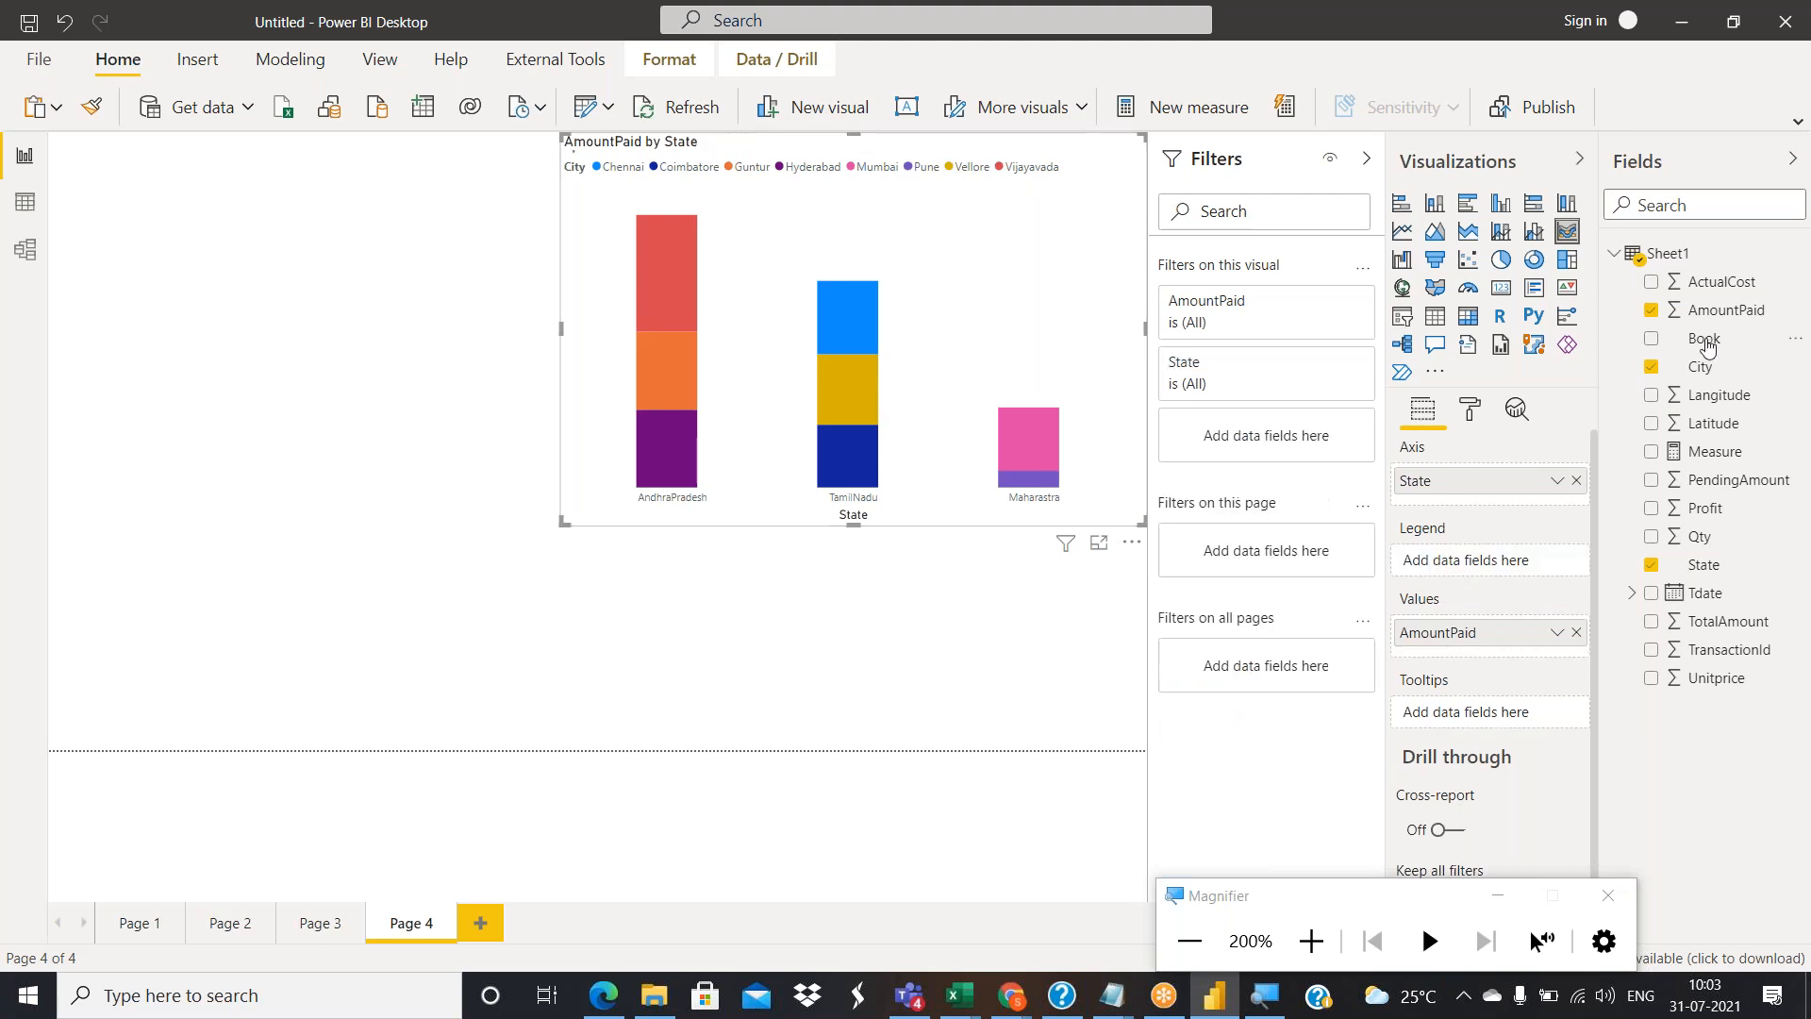
left_click_drag(1704, 338, 1509, 563)
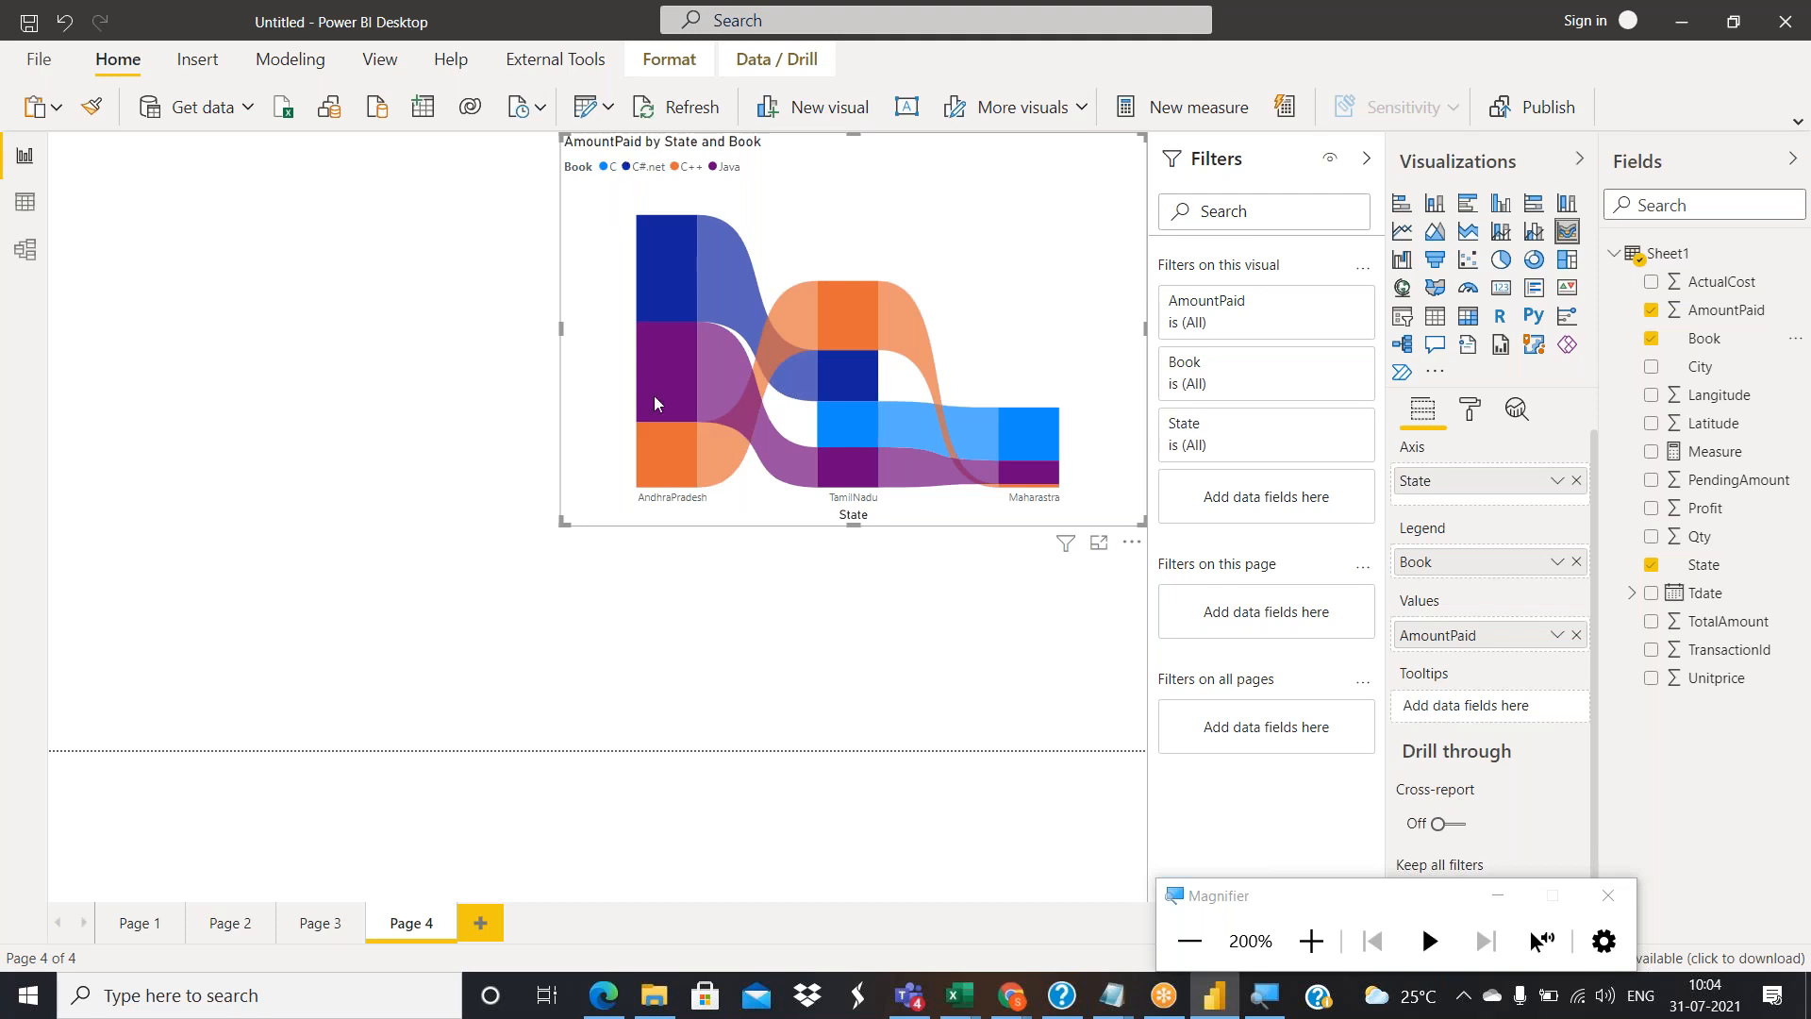
Examine the amount paid per book in the ribbon chart's AndhraPradesh and TamilNadu column segments.
mouse_move(681, 509)
mouse_move(949, 413)
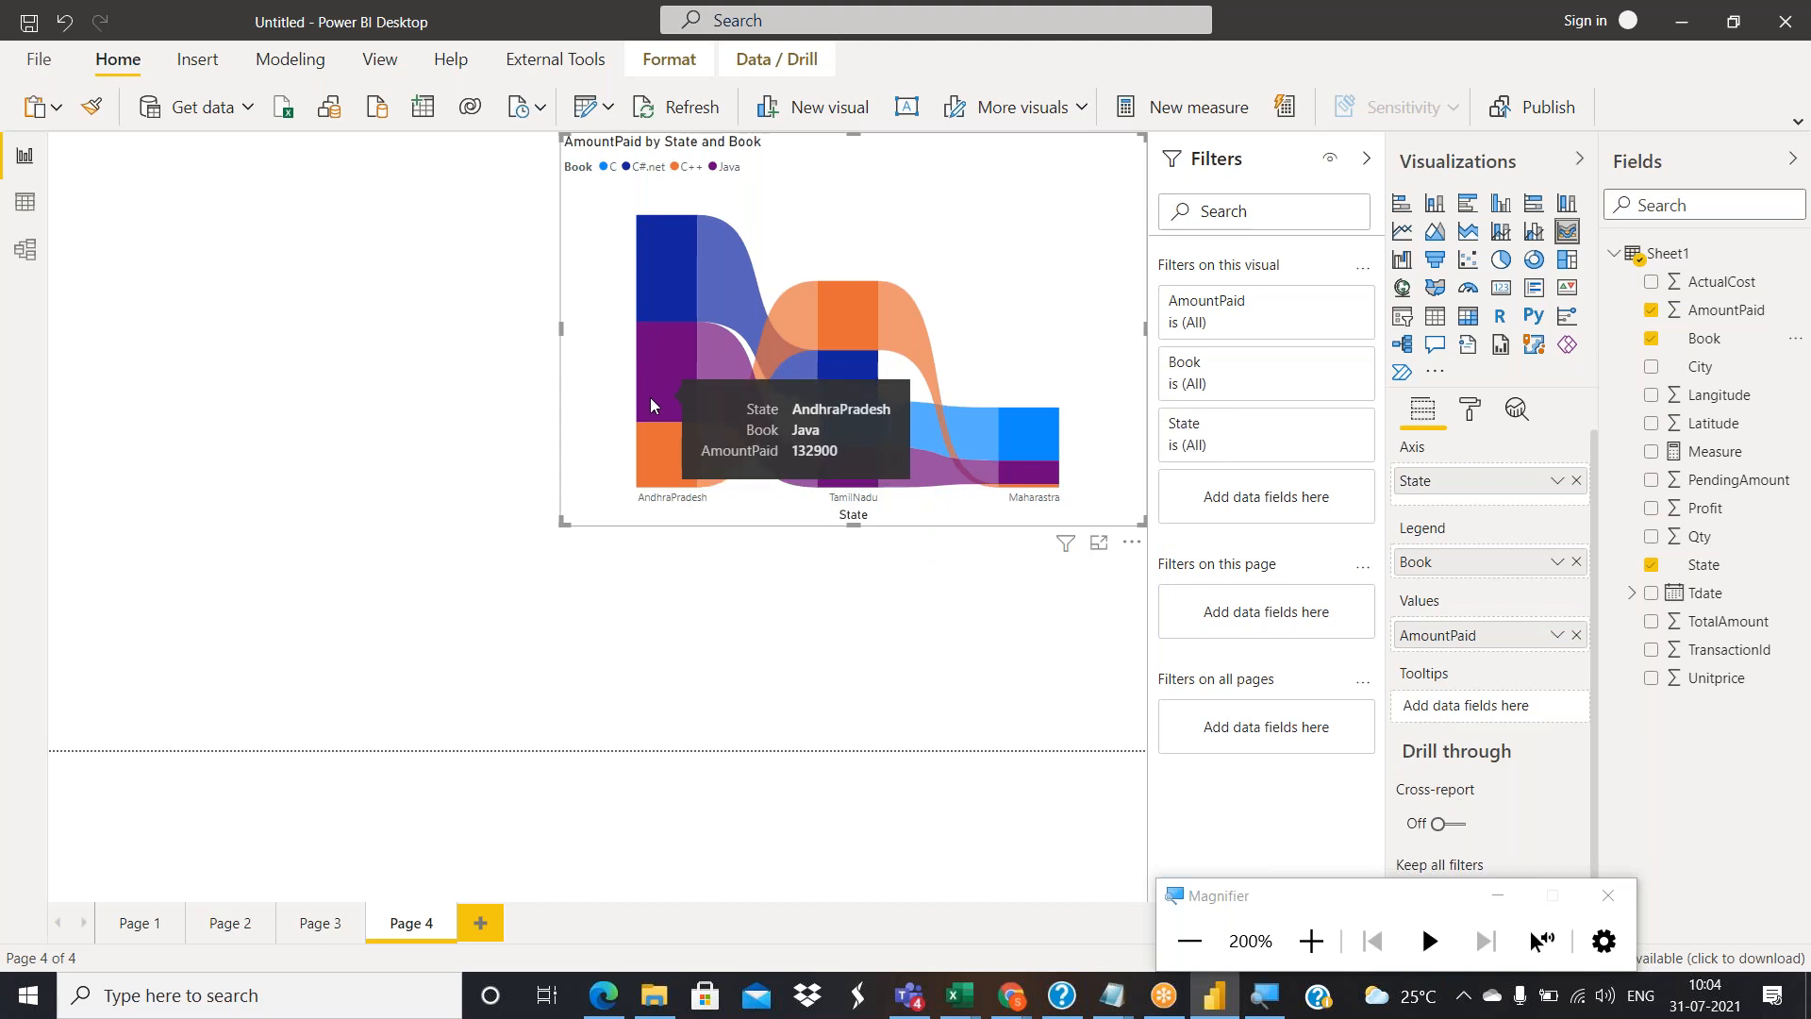
mouse_move(647, 275)
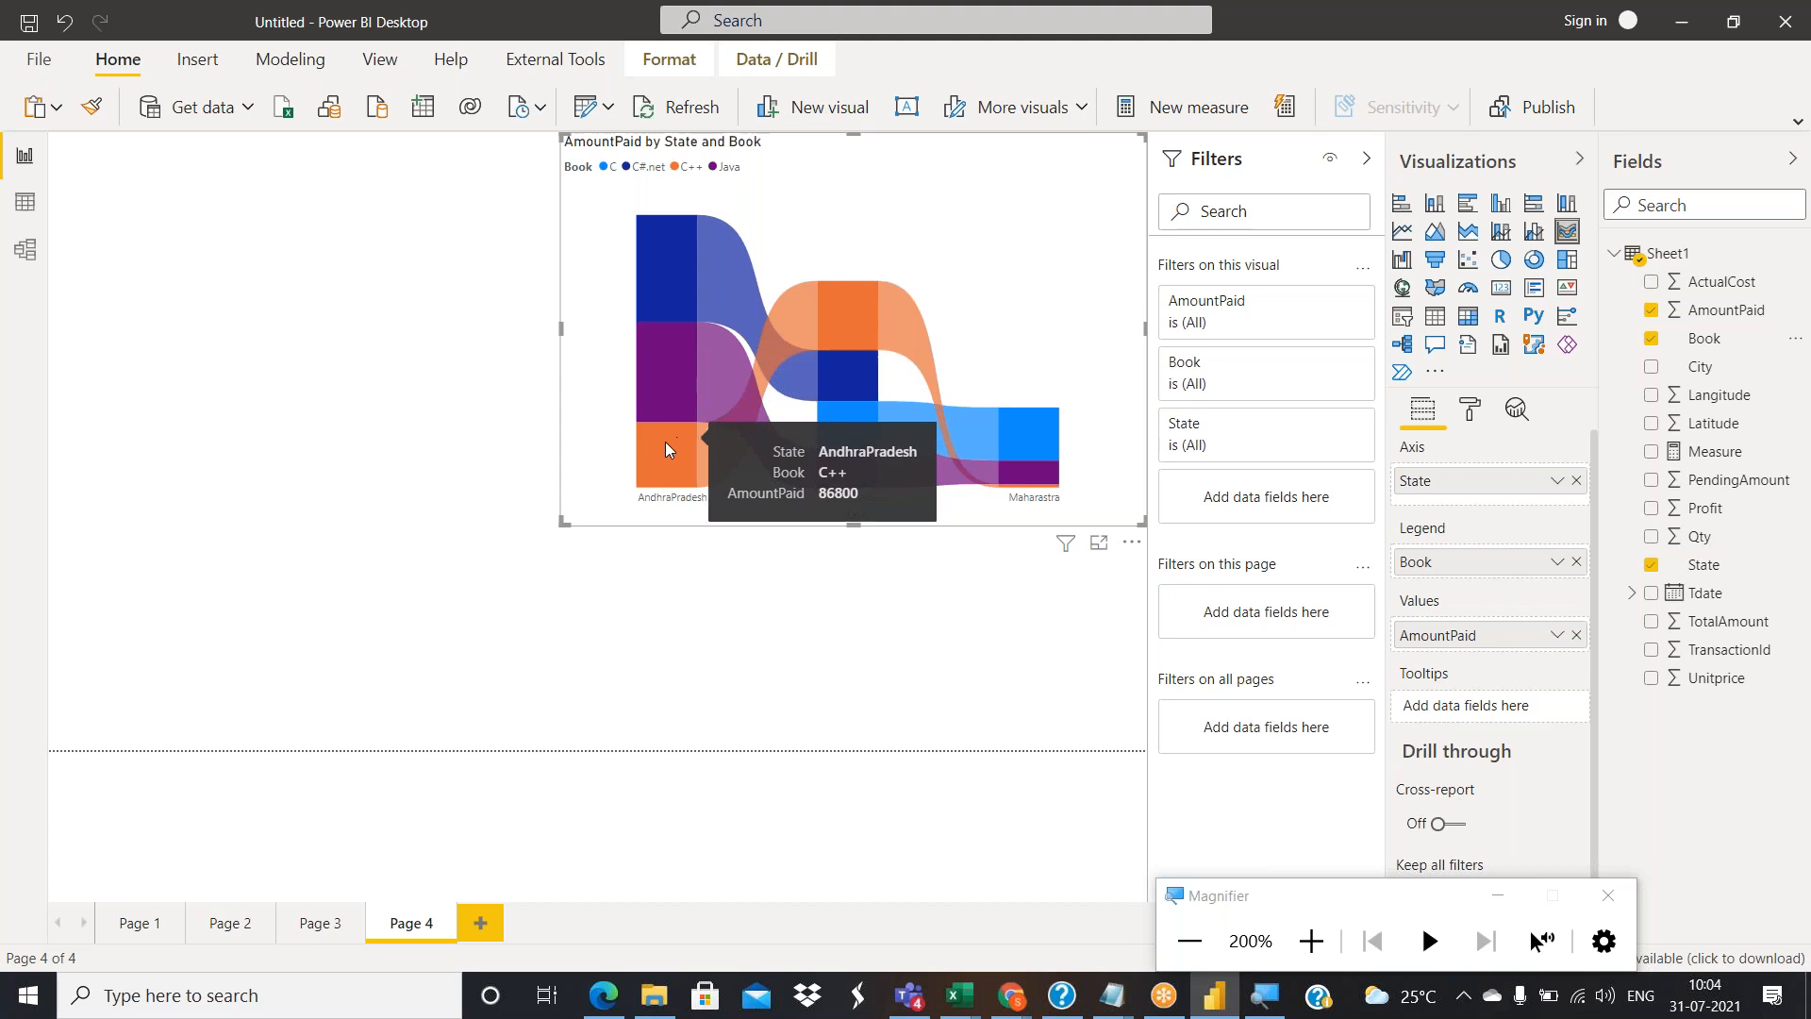
mouse_move(832, 330)
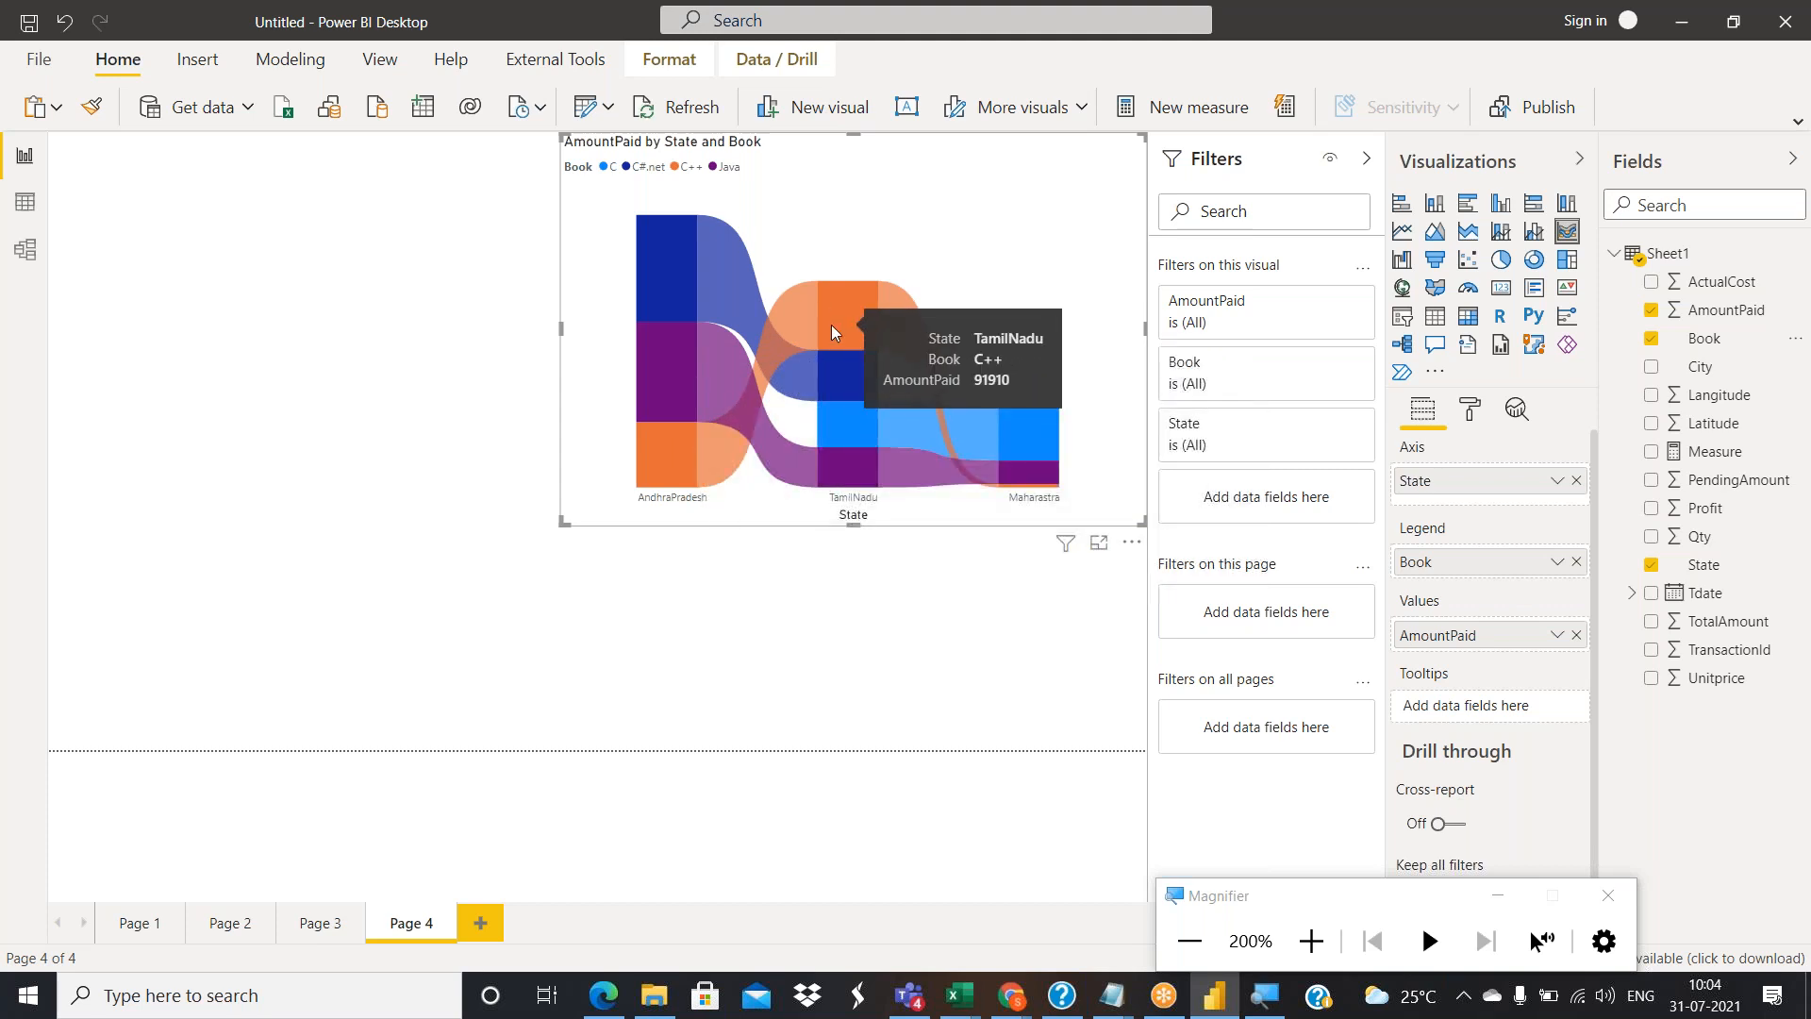
mouse_move(828, 370)
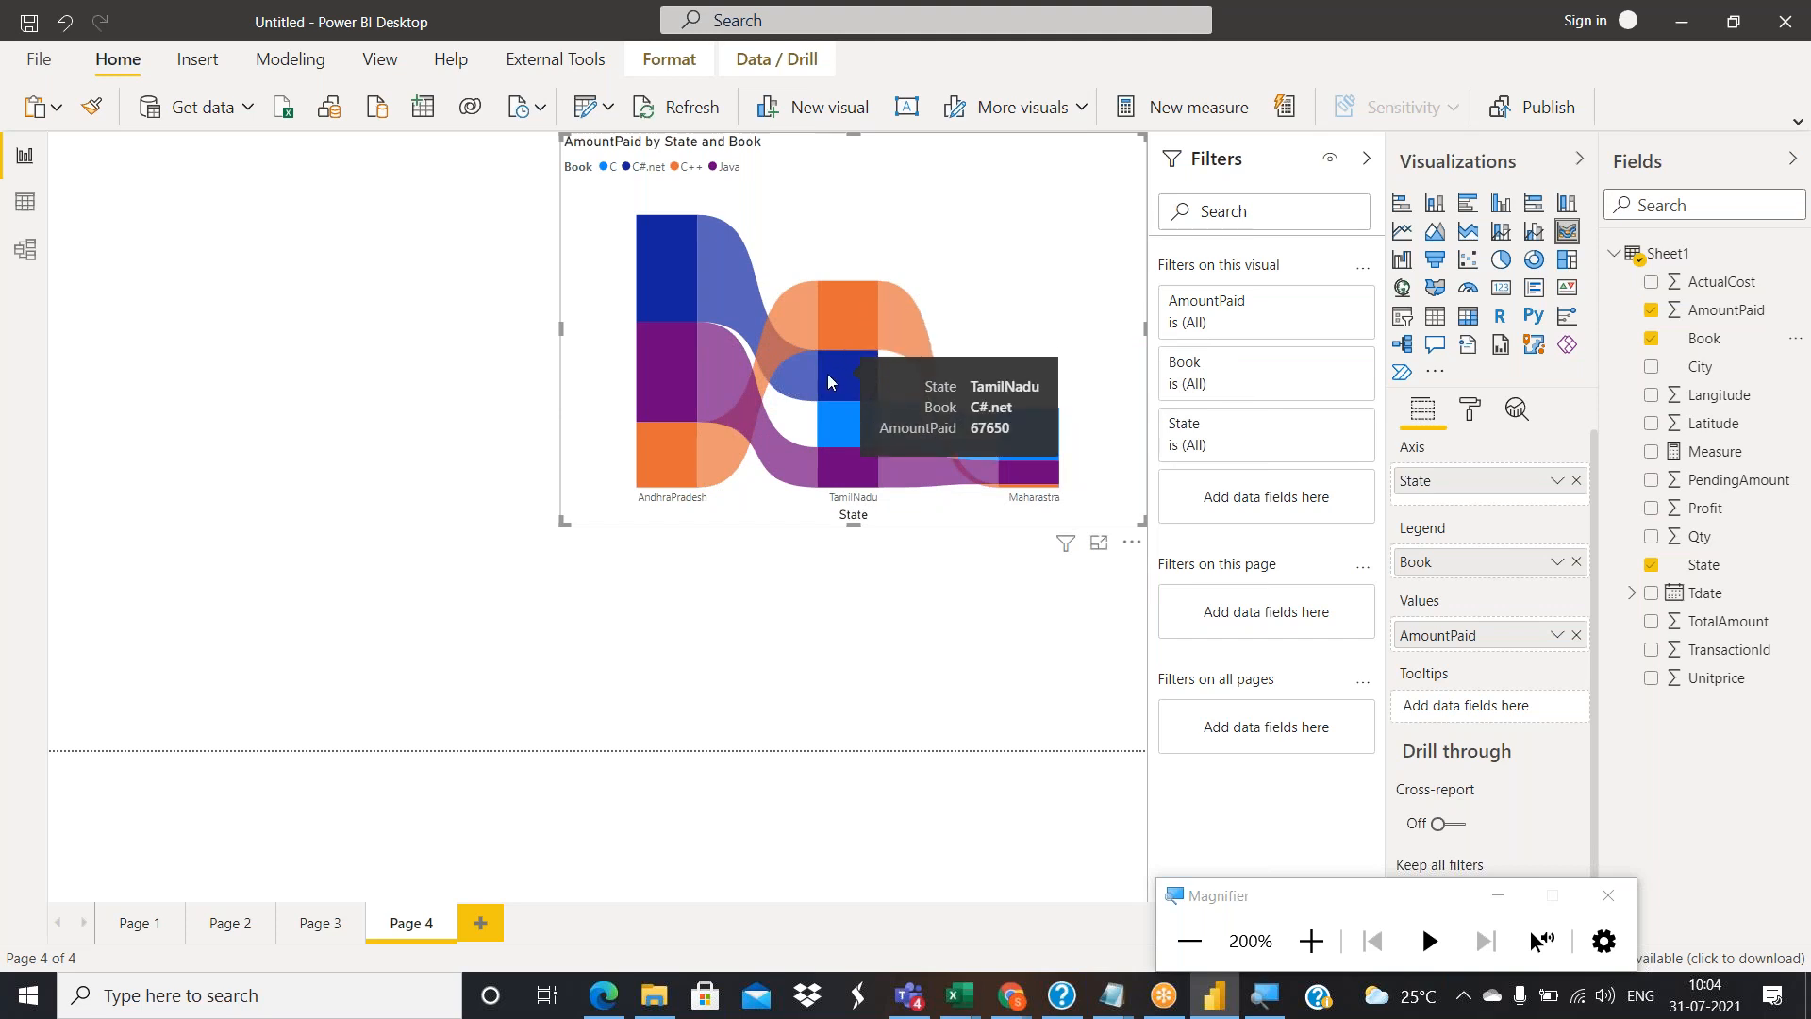
mouse_move(836, 417)
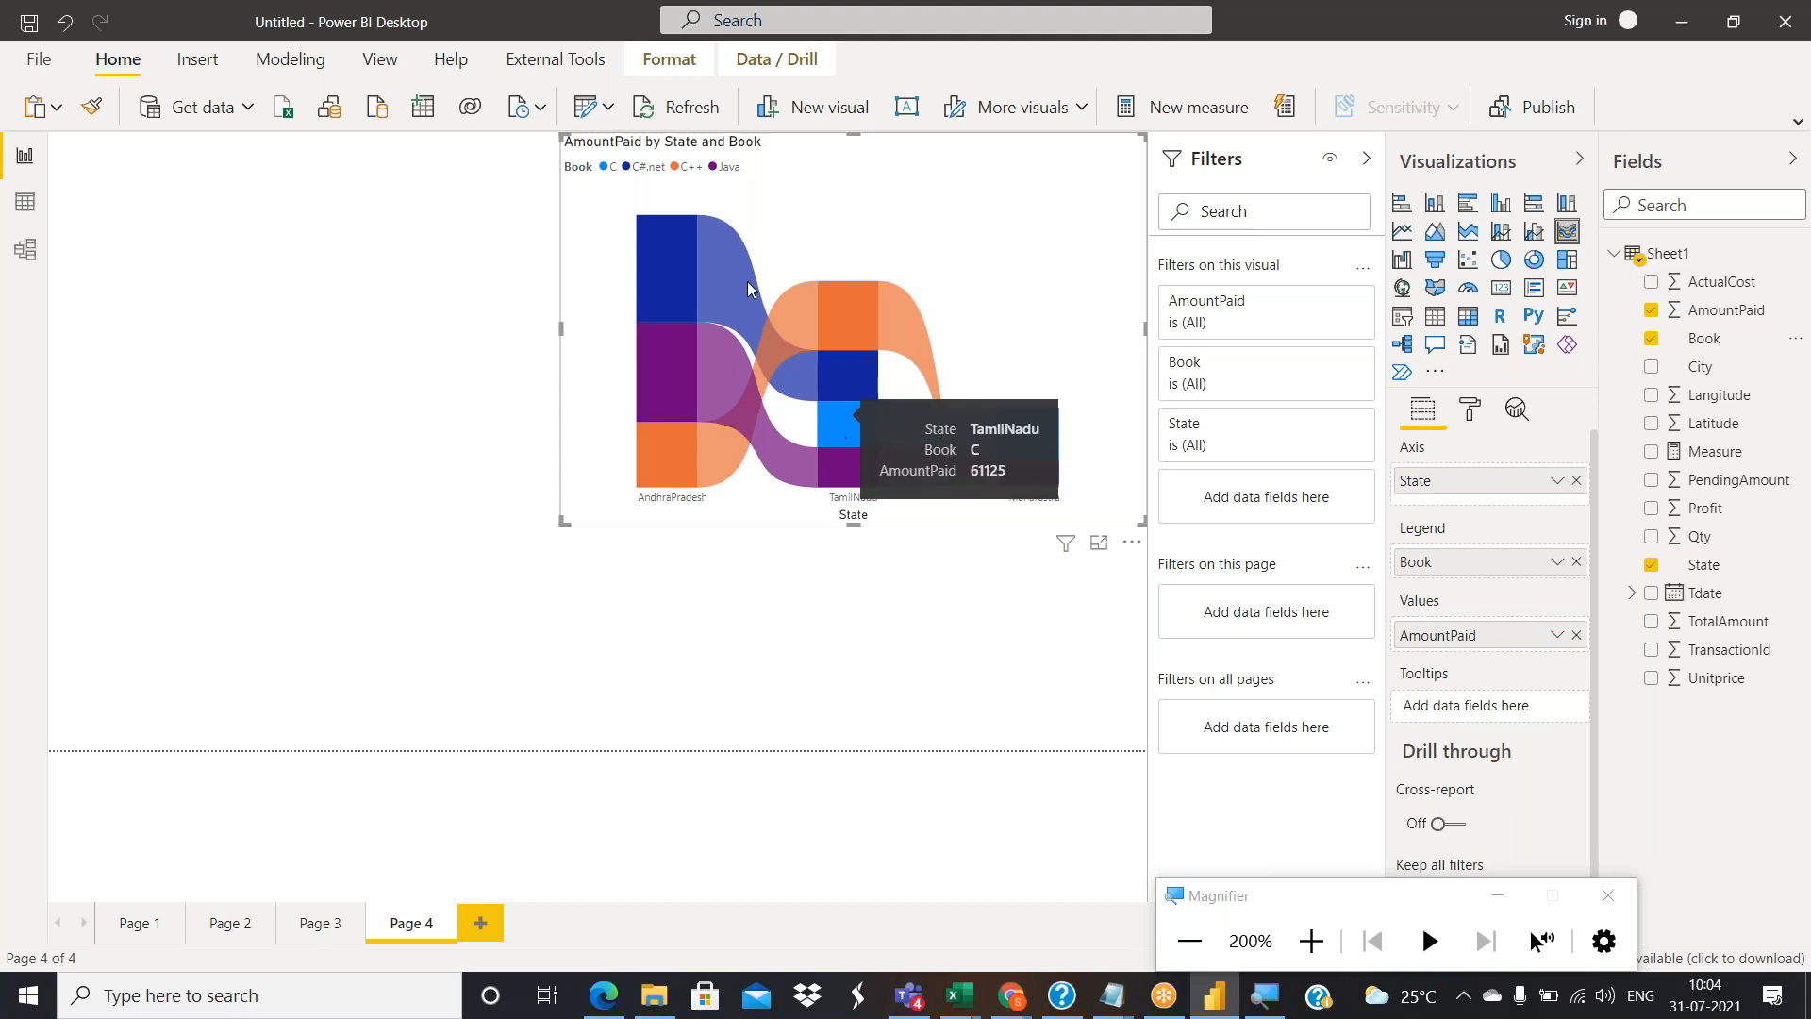
mouse_move(670, 392)
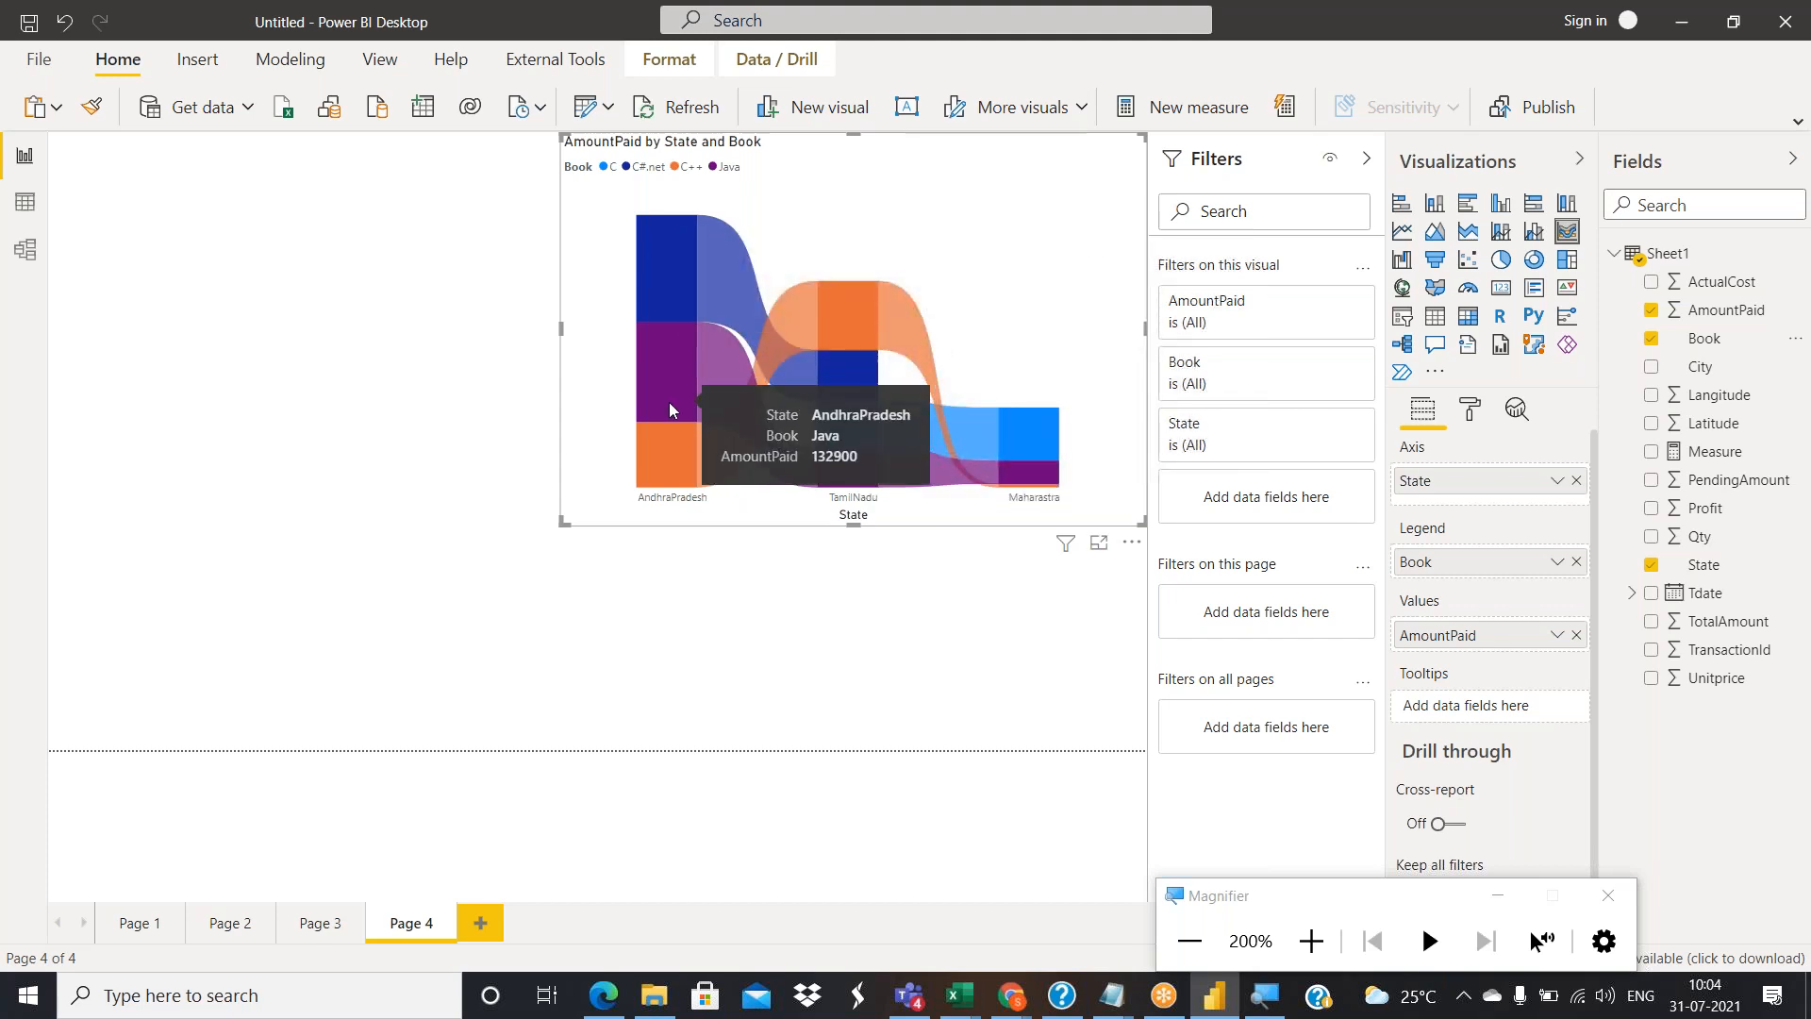
Inspect the amount and rank changes on the C#.net, Java and C++ ribbons between AndhraPradesh and TamilNadu, then deselect the chart.
mouse_move(736, 288)
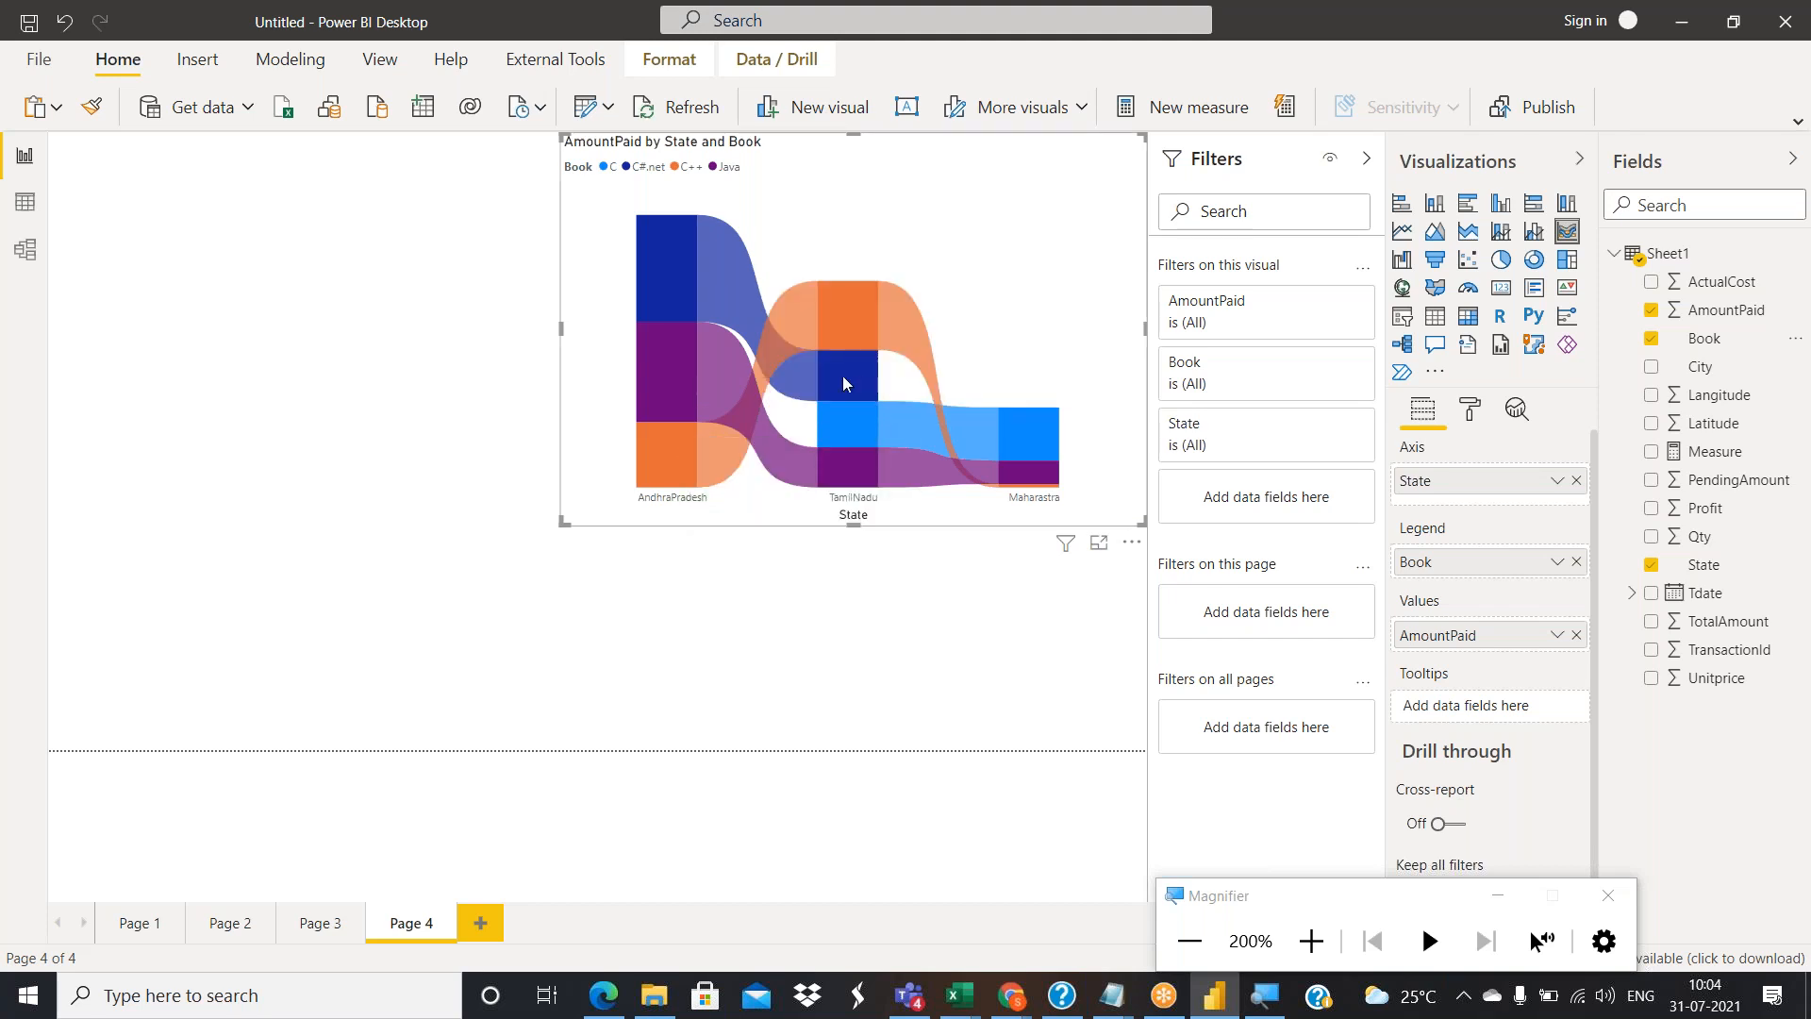
mouse_move(842, 389)
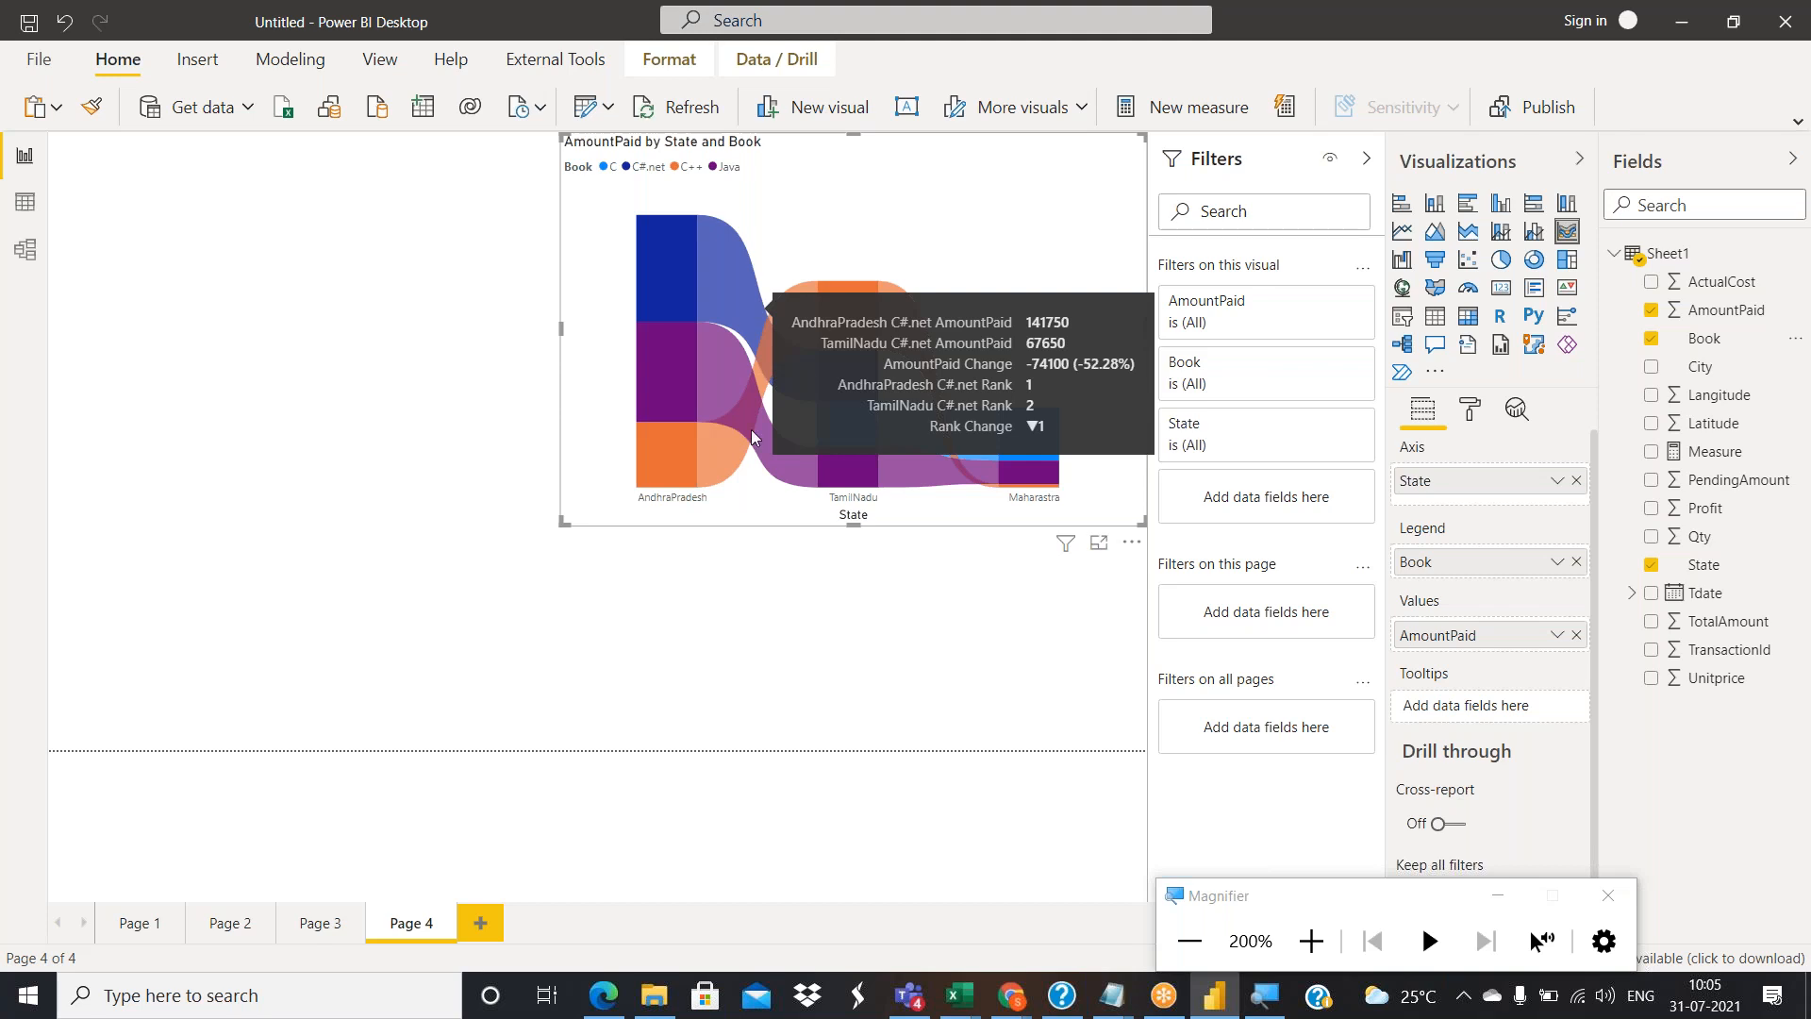
mouse_move(712, 359)
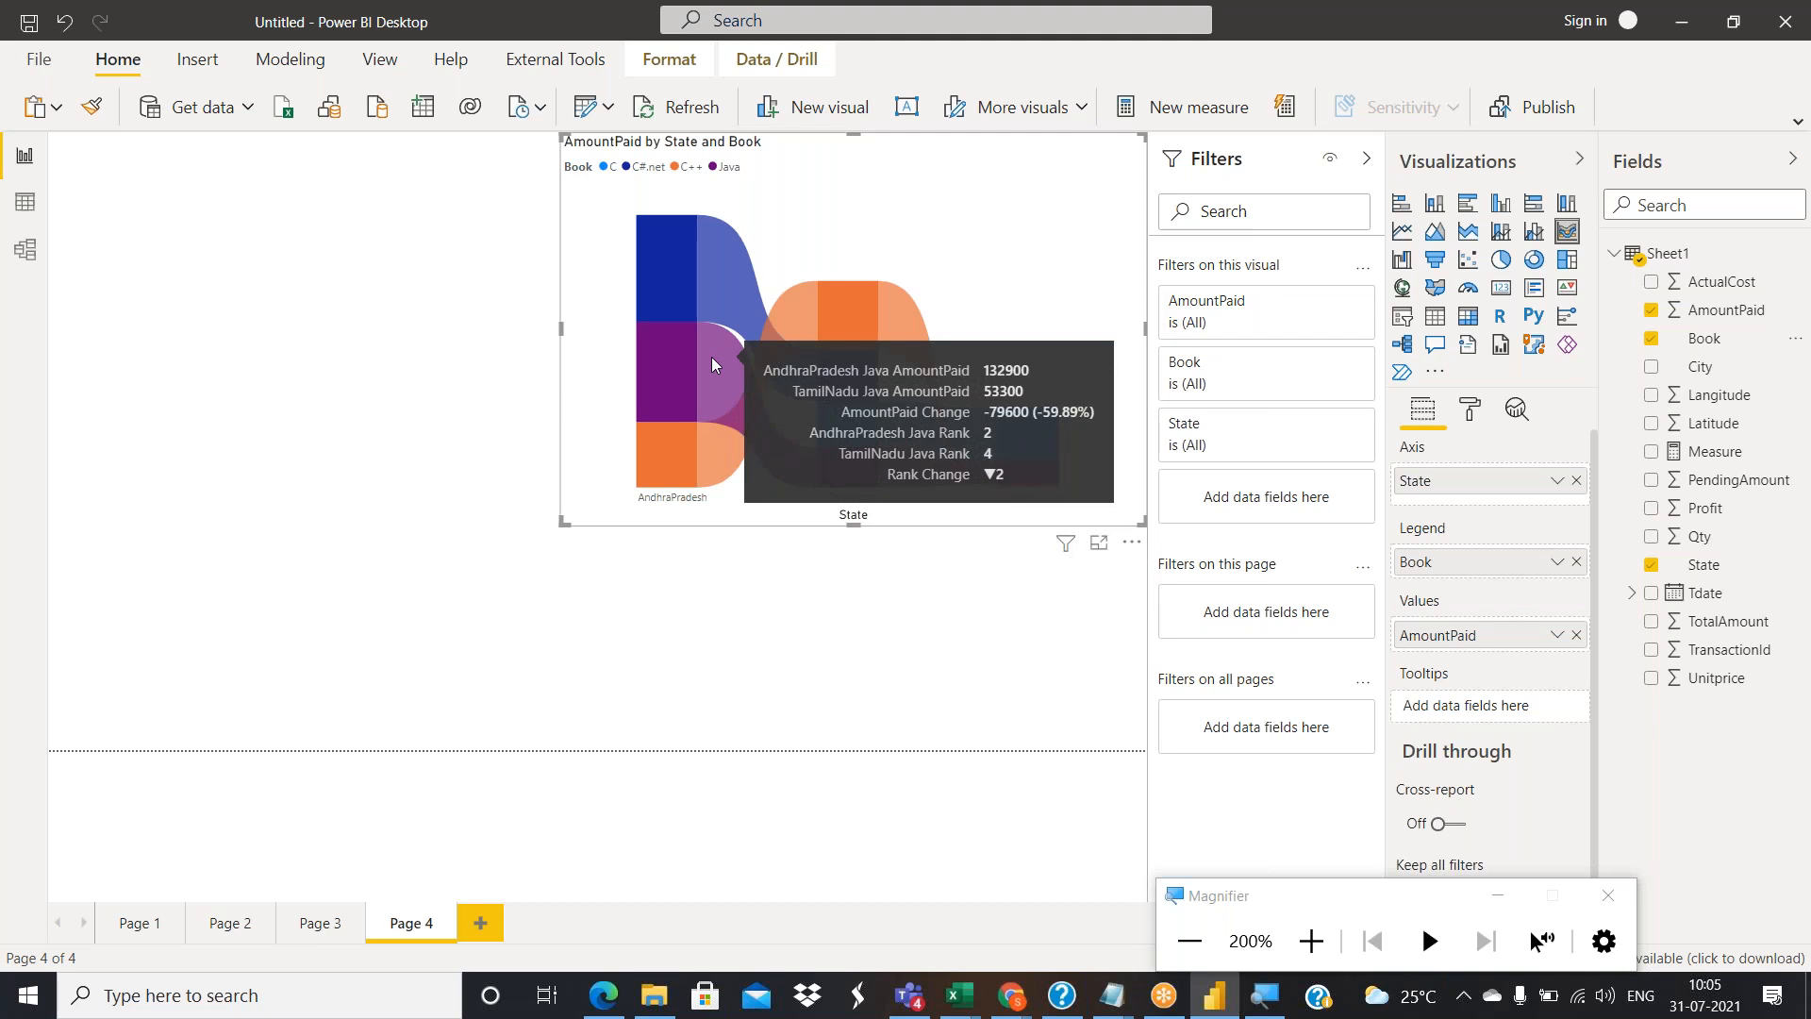
mouse_move(728, 440)
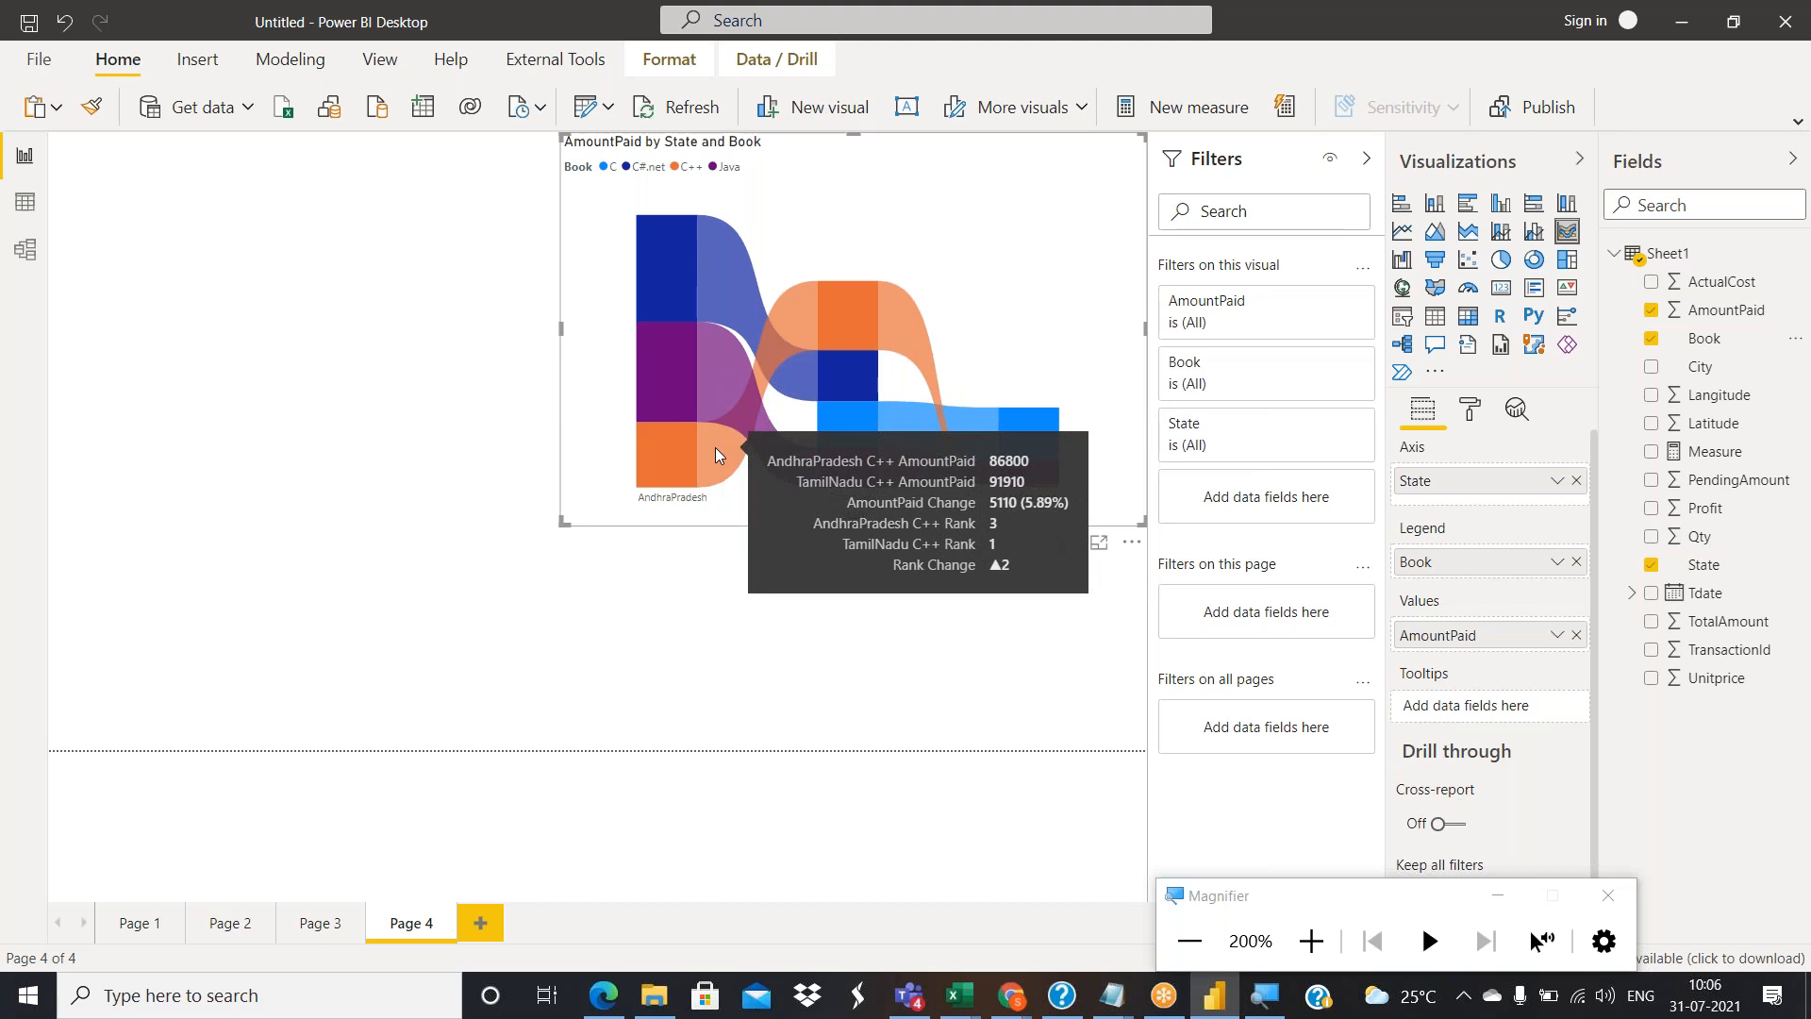
left_click(557, 584)
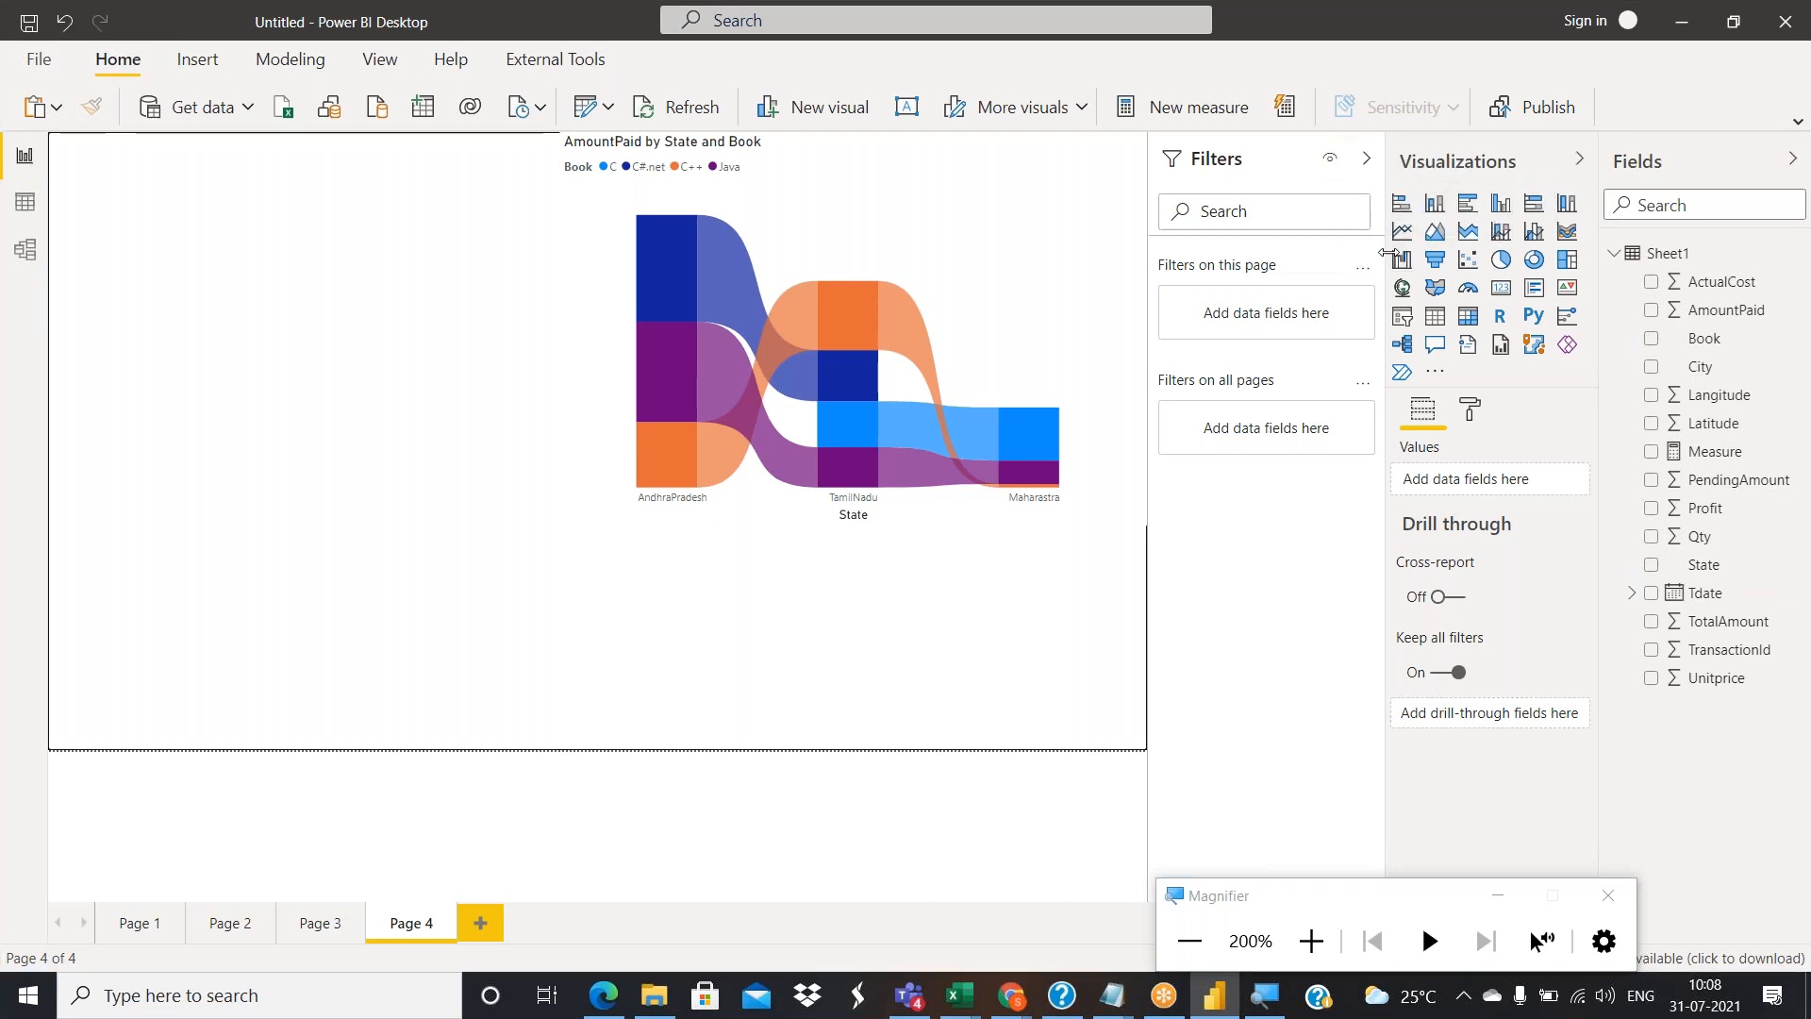
left_click(1439, 4)
left_click(1248, 6)
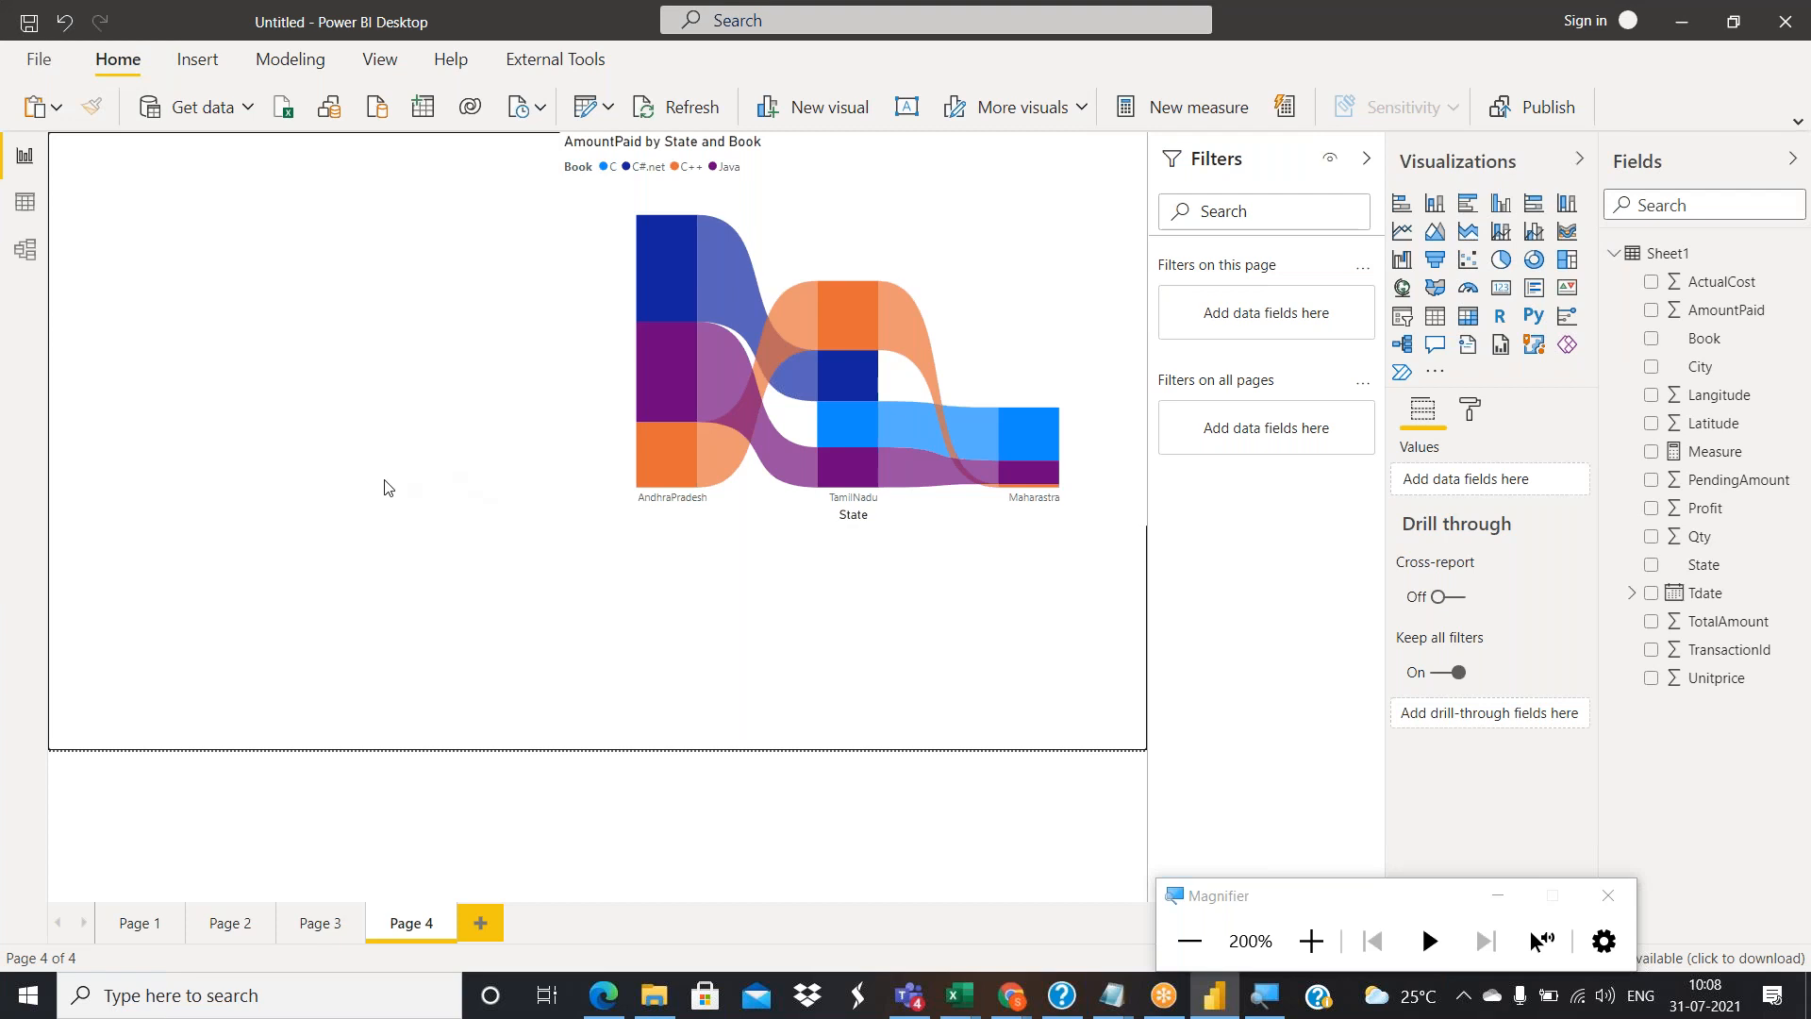